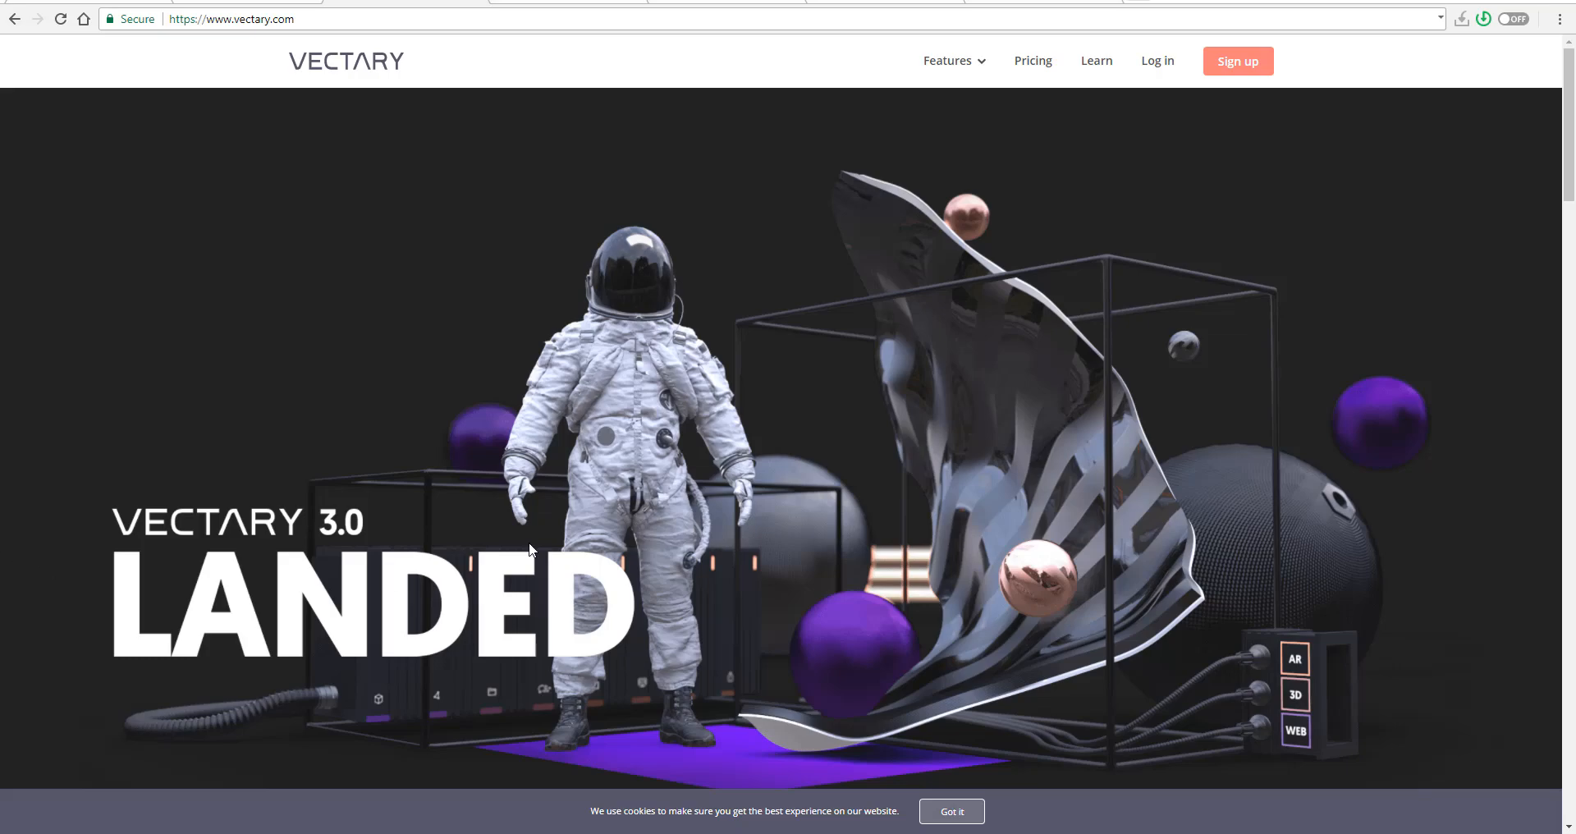
- View the YouTube walkthrough of the earlier Vectary interface, then return to the Vectary homepage and look over its introduction
{"action": "left_click", "coordinate": [1049, 3]}
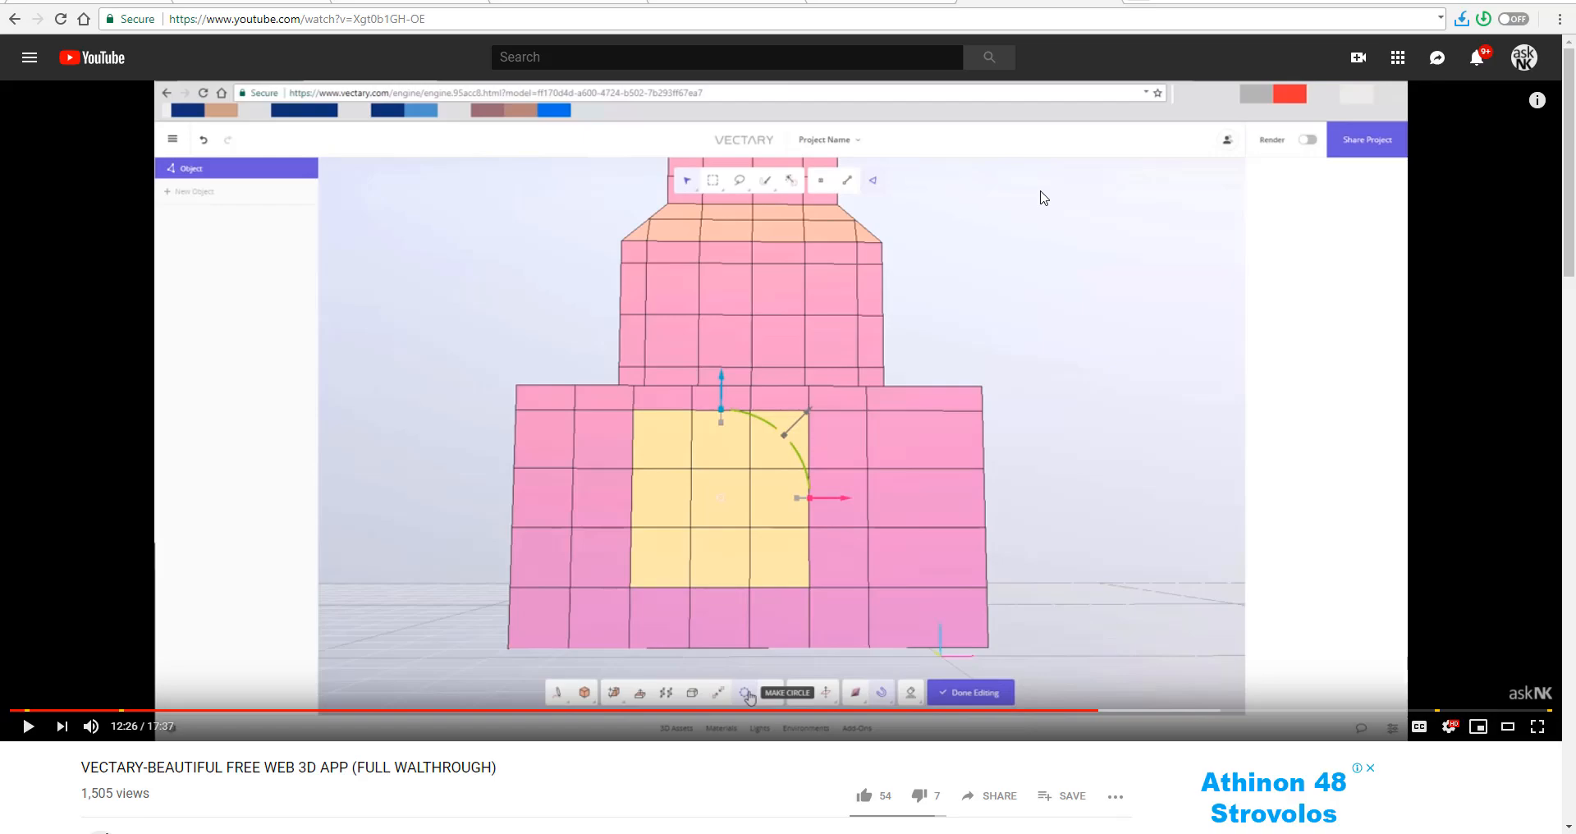
{"action": "left_click", "coordinate": [445, 4]}
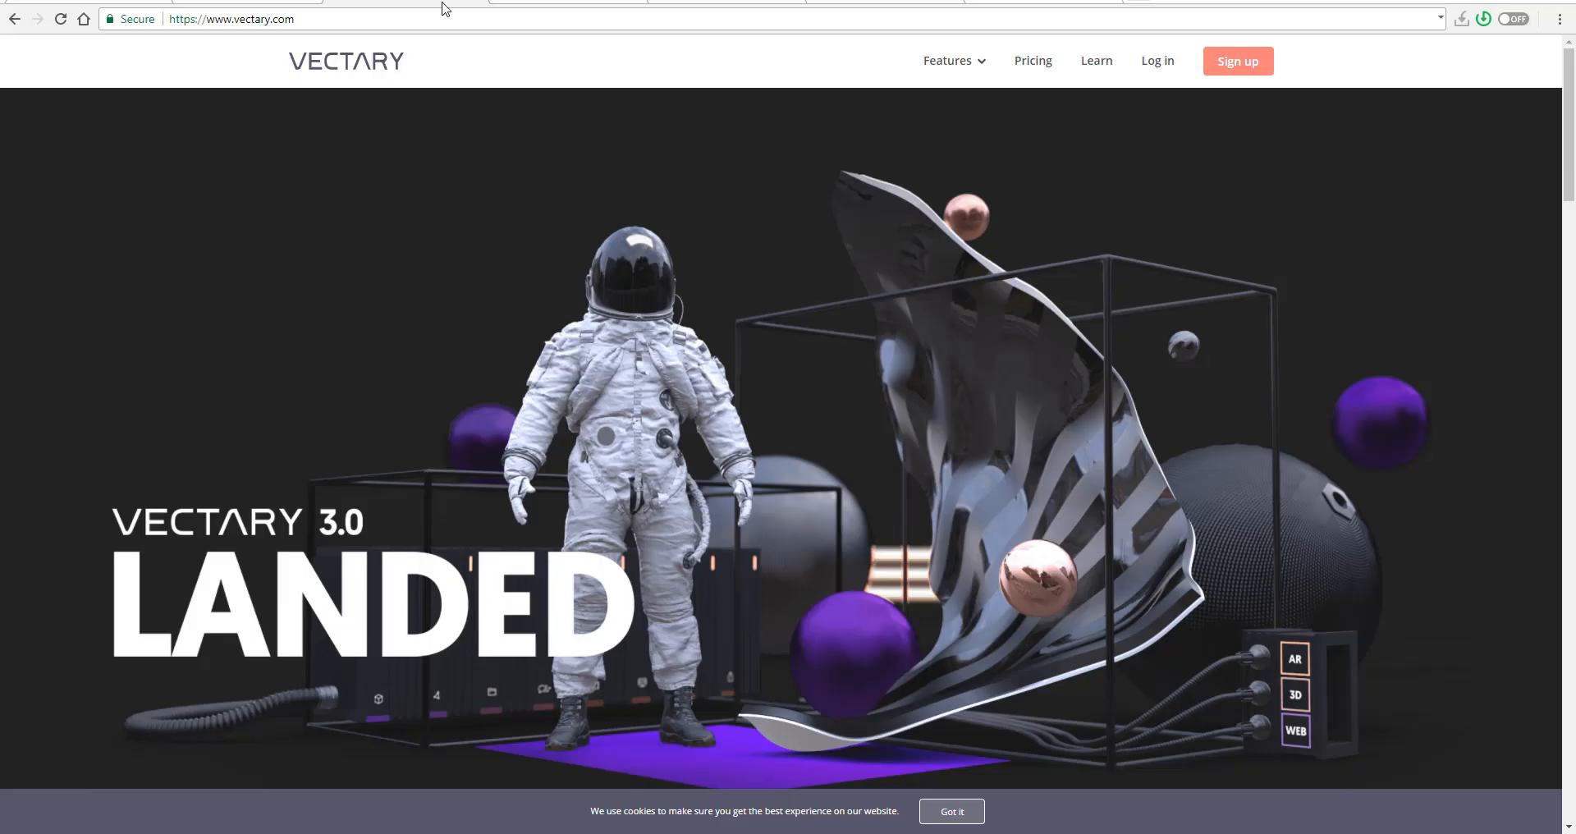
{"action": "scroll", "coordinate": [713, 452], "scroll_direction": "down", "scroll_amount": 8}
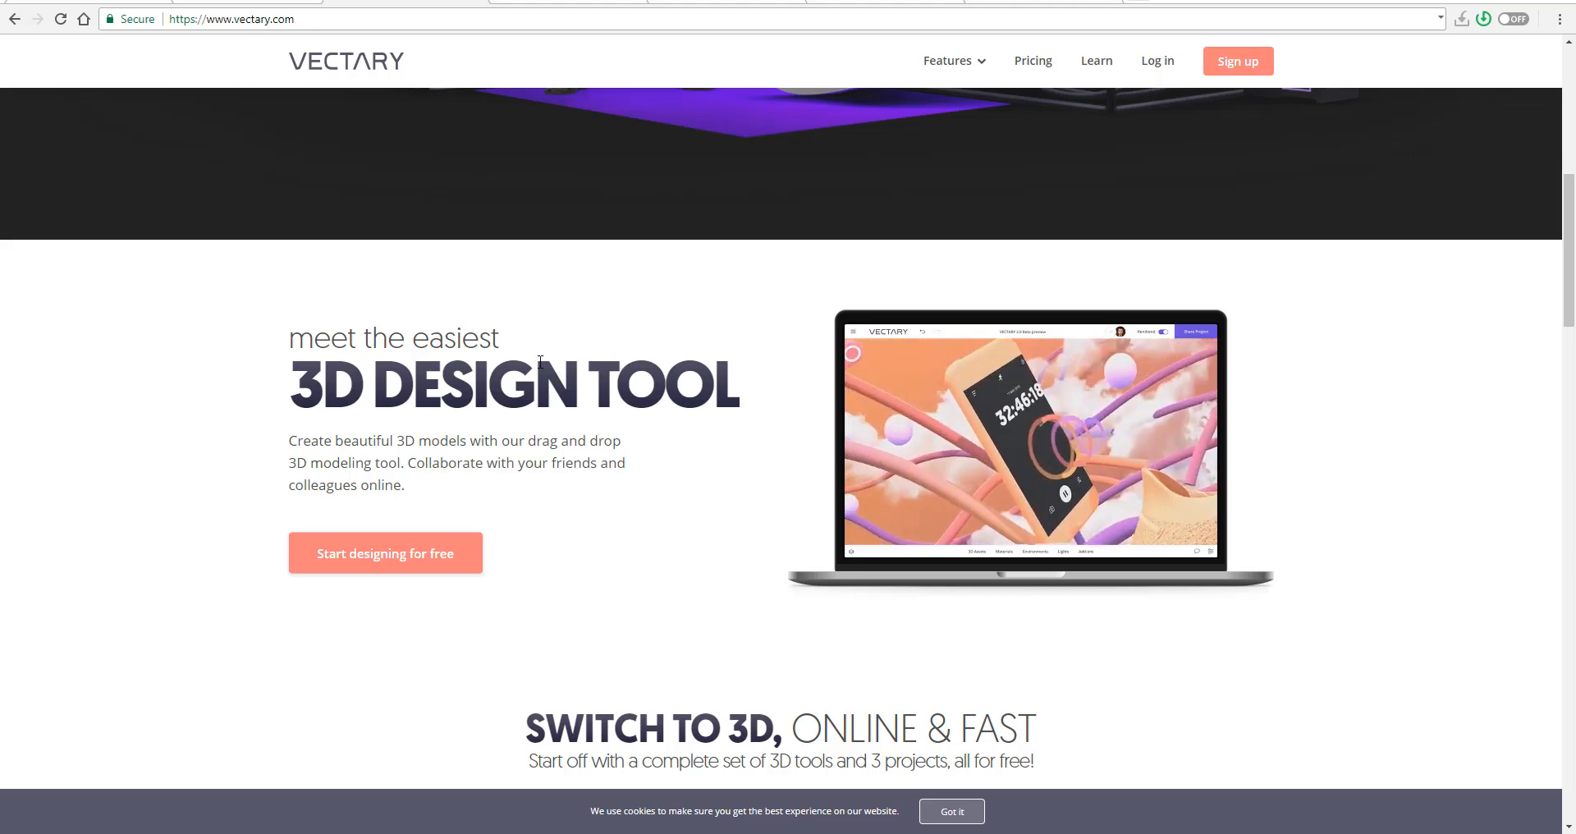
{"action": "scroll", "coordinate": [459, 484], "scroll_direction": "up", "scroll_amount": 1}
{"action": "scroll", "coordinate": [460, 485], "scroll_direction": "up", "scroll_amount": 7}
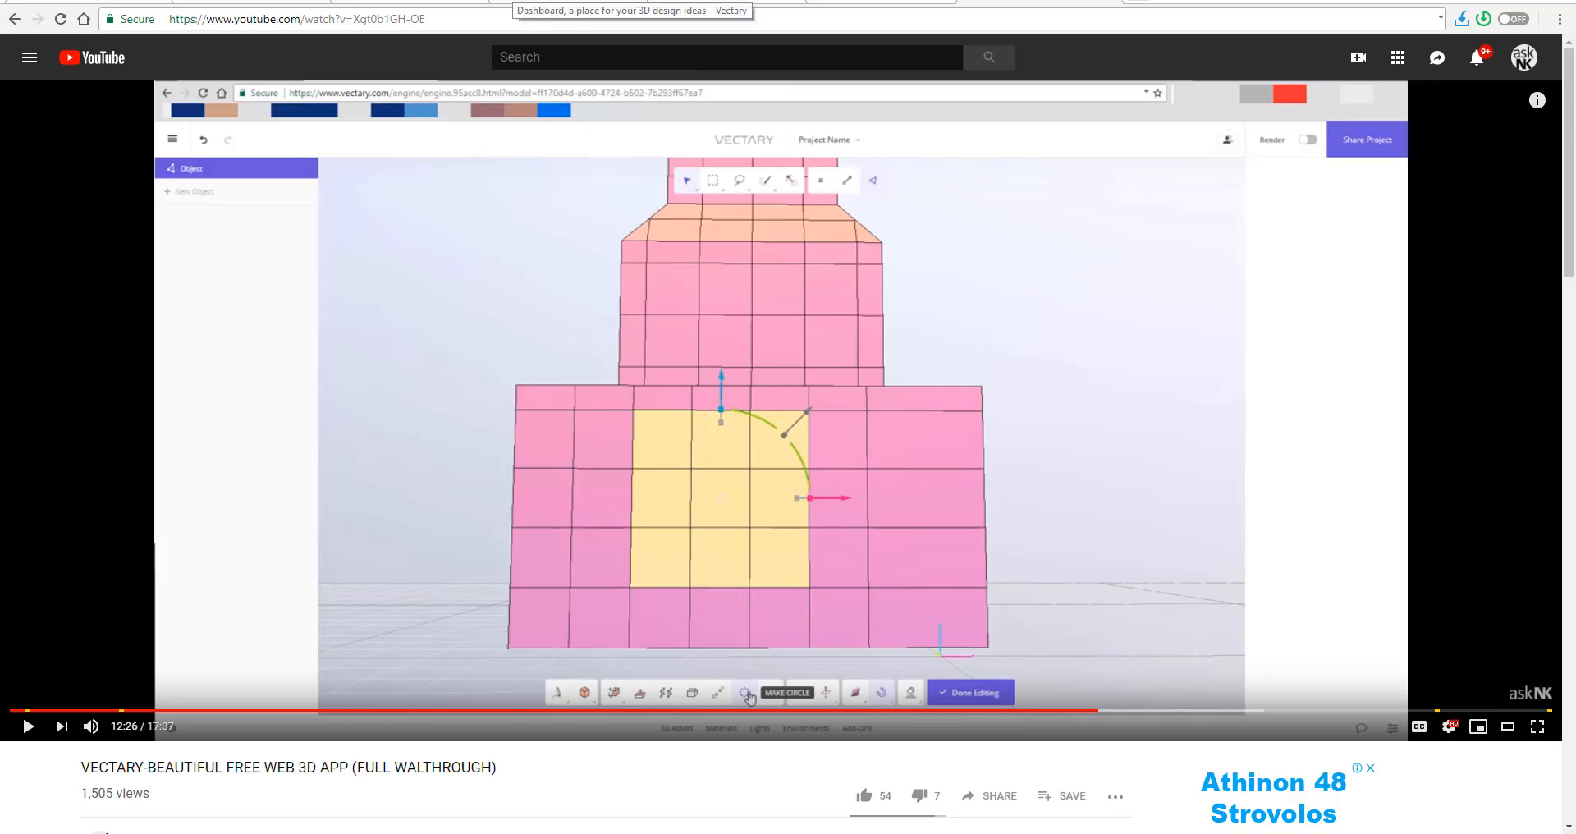
- Review the Vectary homepage from the 3D design tool introduction through the mockup examples to the latest blog posts
{"action": "left_click", "coordinate": [541, 6]}
{"action": "scroll", "coordinate": [750, 385], "scroll_direction": "down", "scroll_amount": 8}
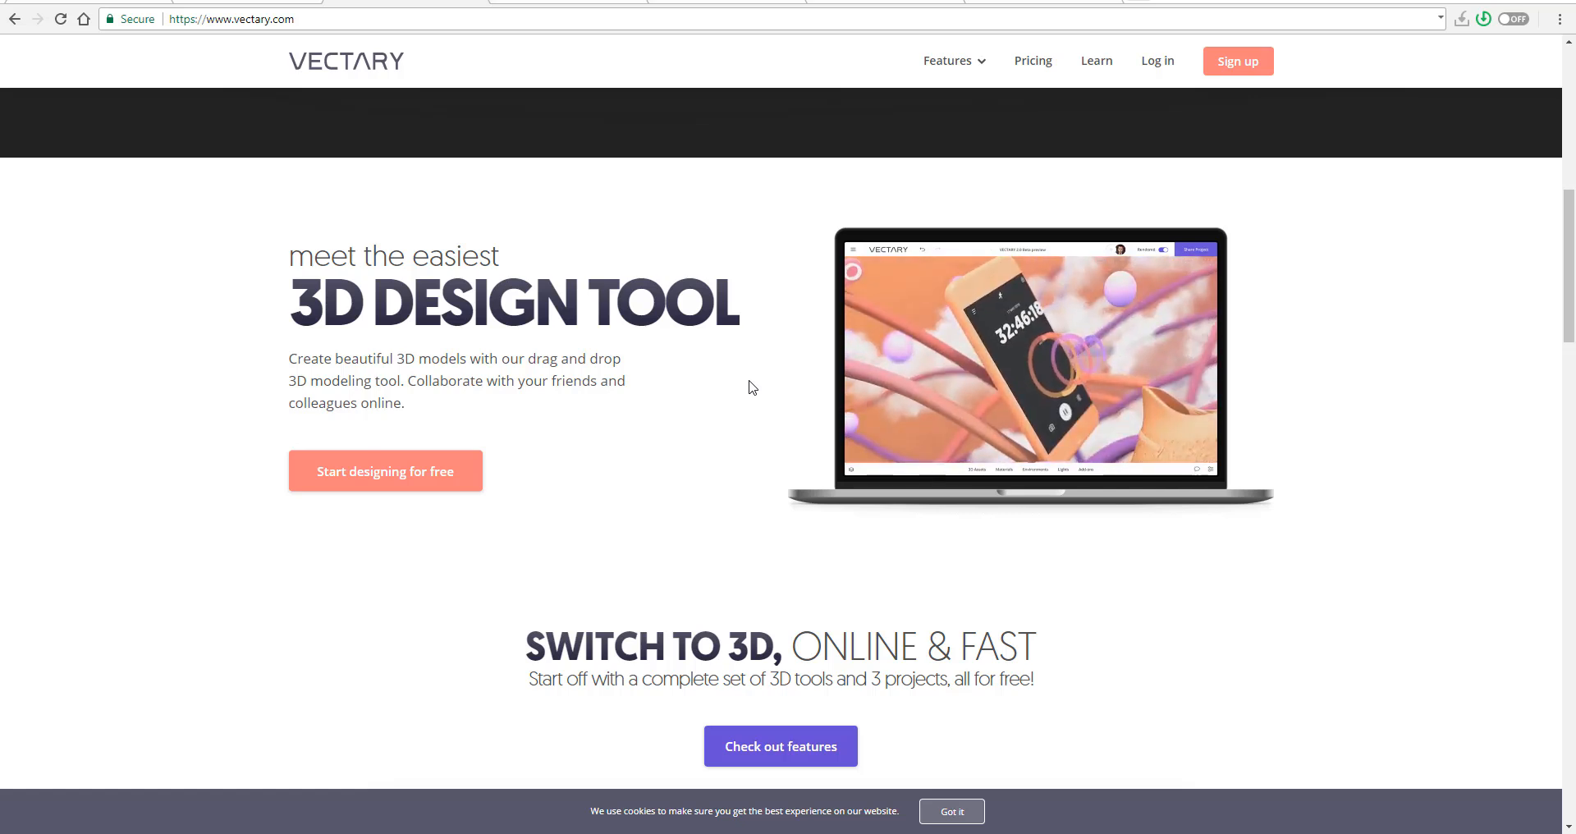
{"action": "scroll", "coordinate": [752, 388], "scroll_direction": "down", "scroll_amount": 2}
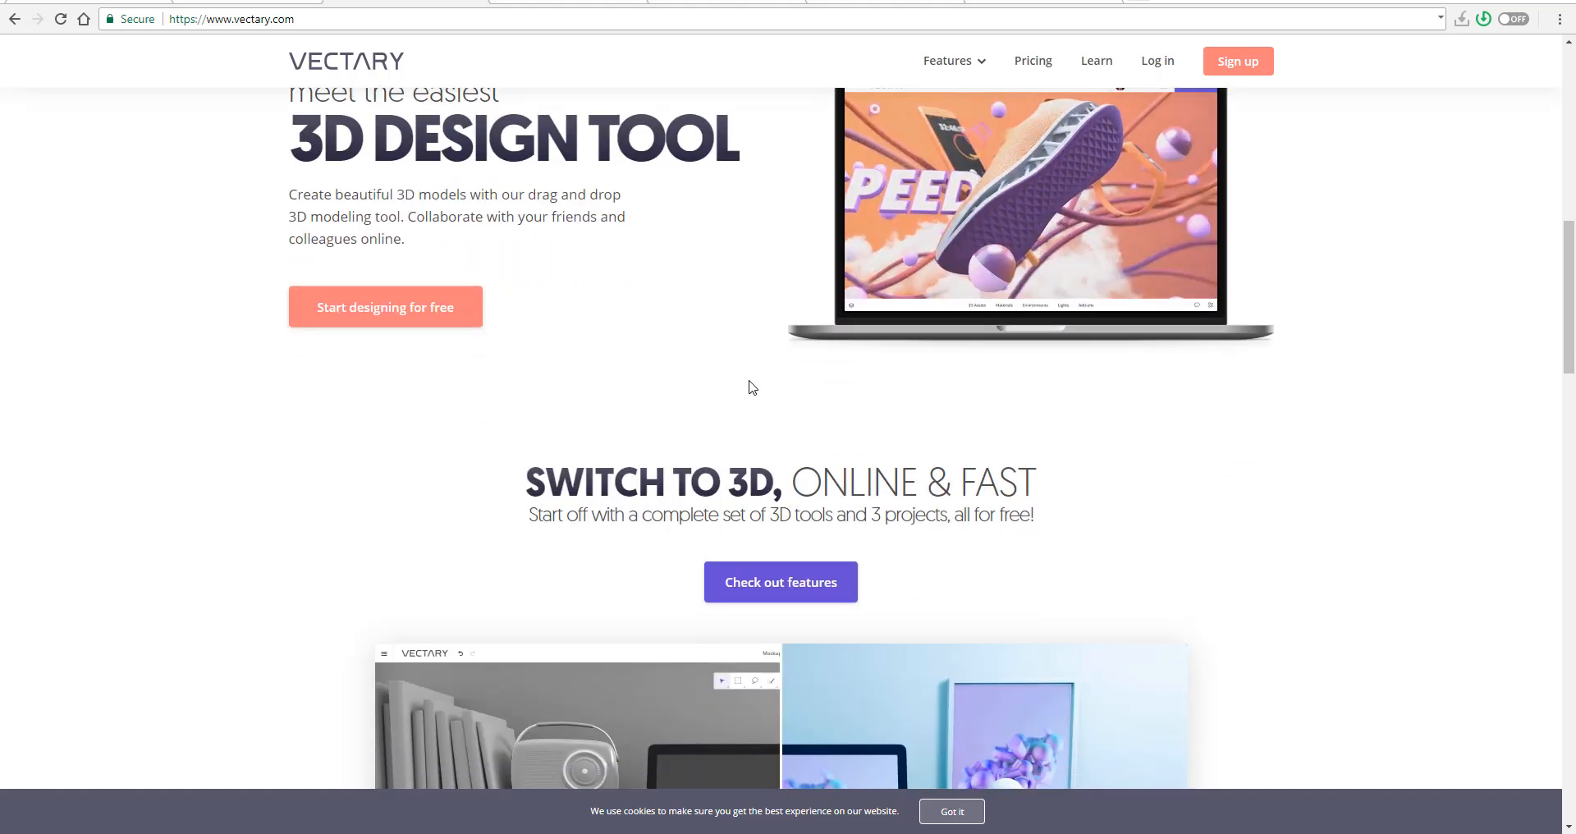
{"action": "scroll", "coordinate": [749, 380], "scroll_direction": "down", "scroll_amount": 6}
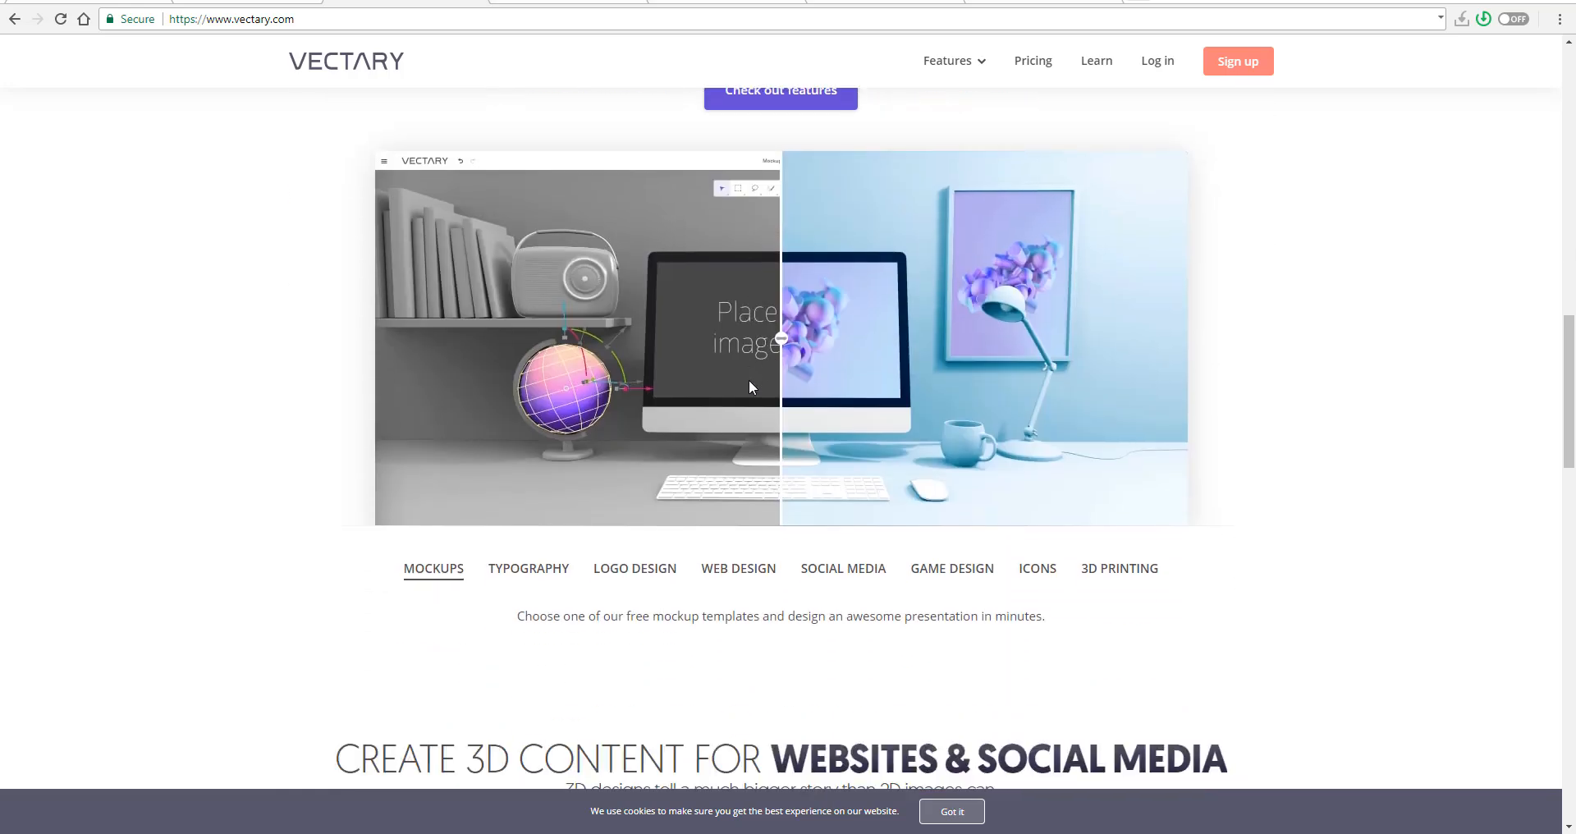
{"action": "scroll", "coordinate": [749, 386], "scroll_direction": "down", "scroll_amount": 5}
{"action": "scroll", "coordinate": [749, 386], "scroll_direction": "down", "scroll_amount": 7}
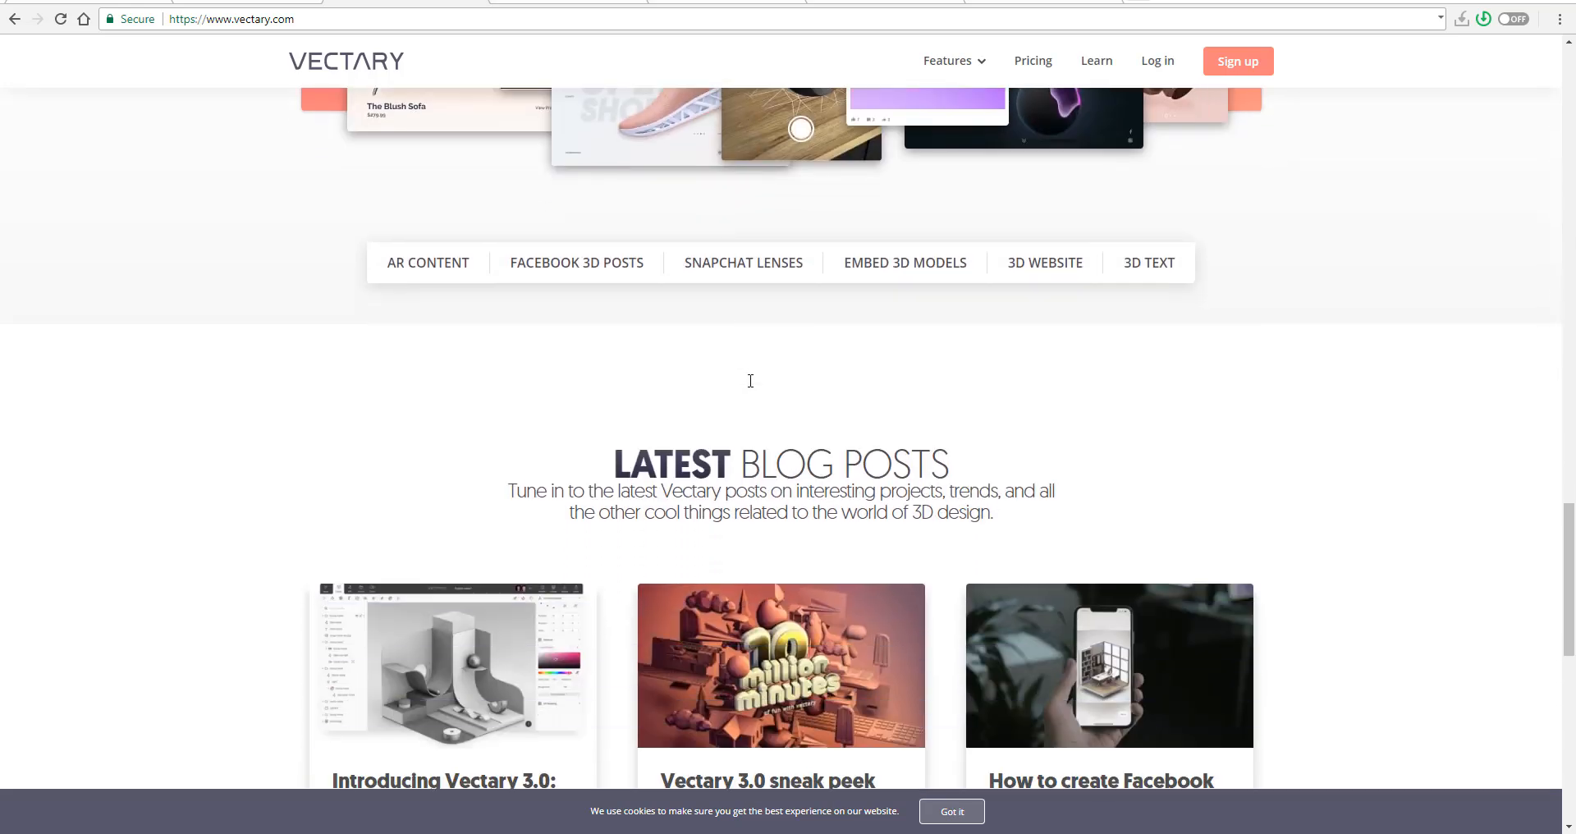
{"action": "scroll", "coordinate": [750, 380], "scroll_direction": "down", "scroll_amount": 3}
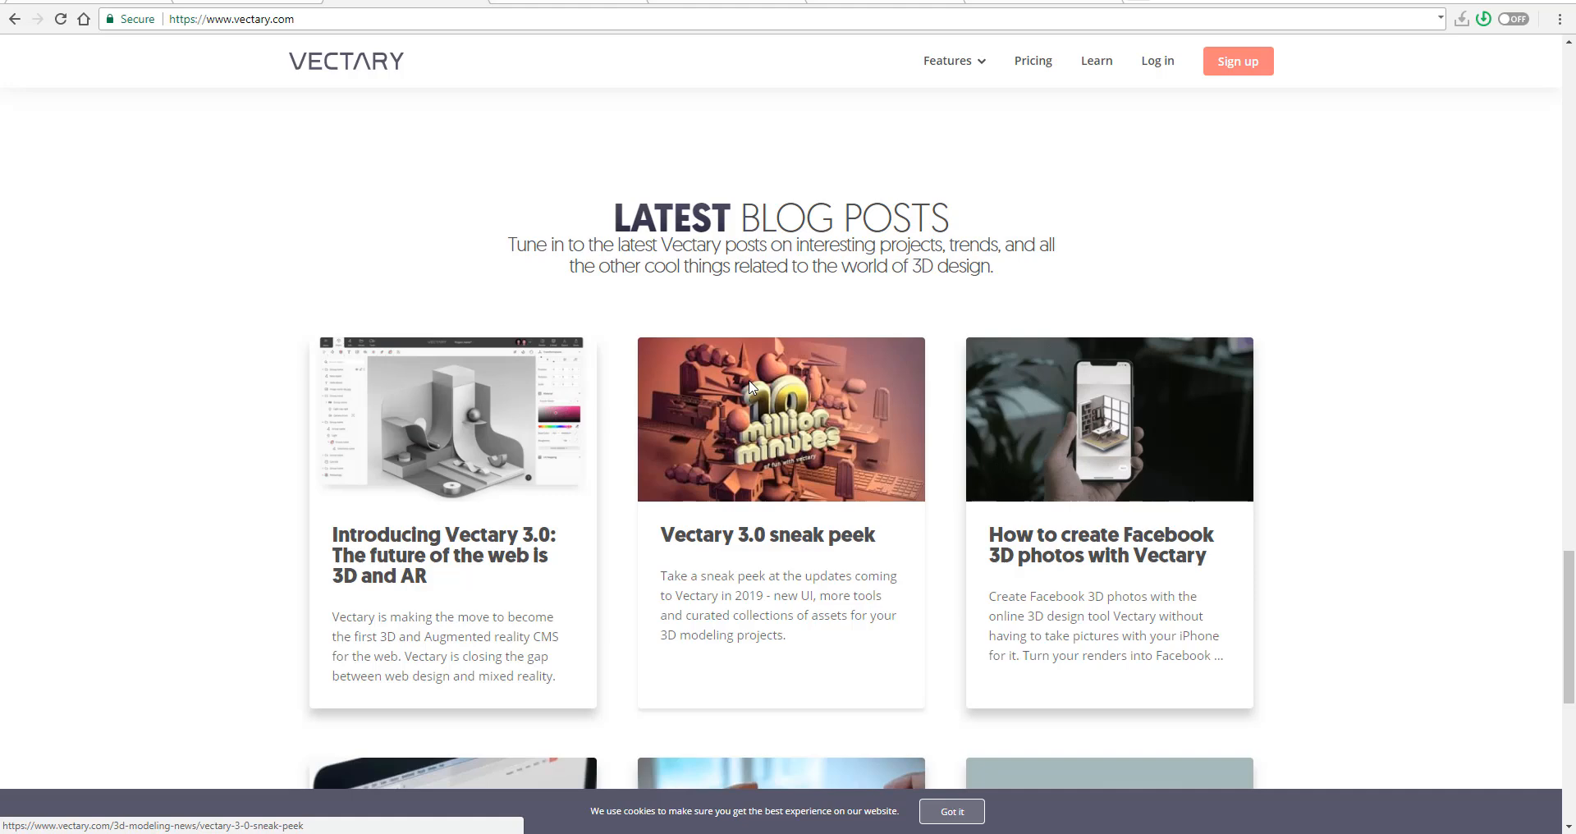
{"action": "scroll", "coordinate": [750, 384], "scroll_direction": "down", "scroll_amount": 3}
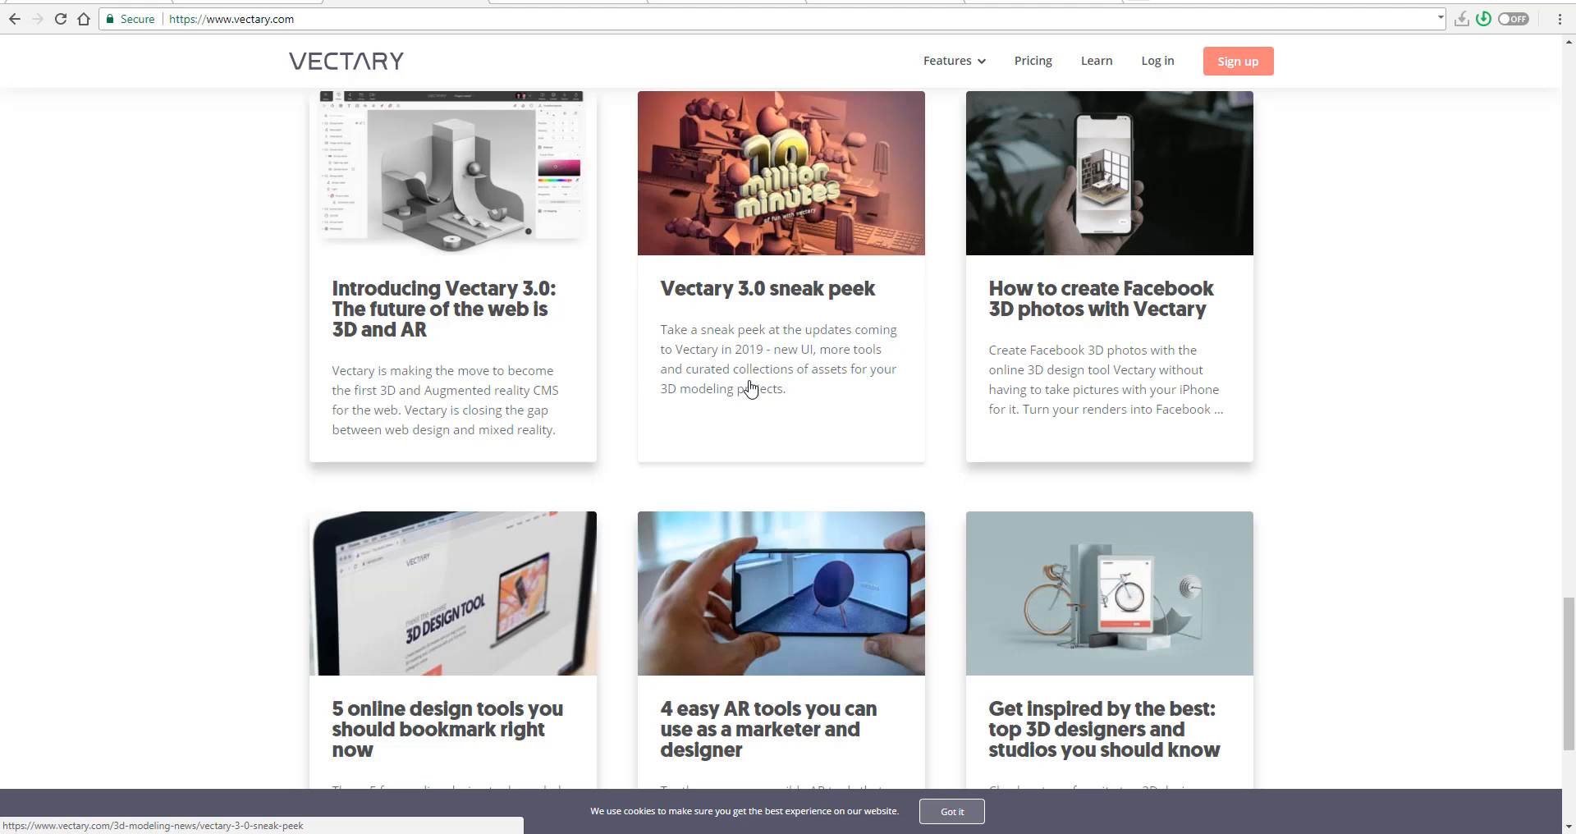
{"action": "scroll", "coordinate": [749, 387], "scroll_direction": "down", "scroll_amount": 1}
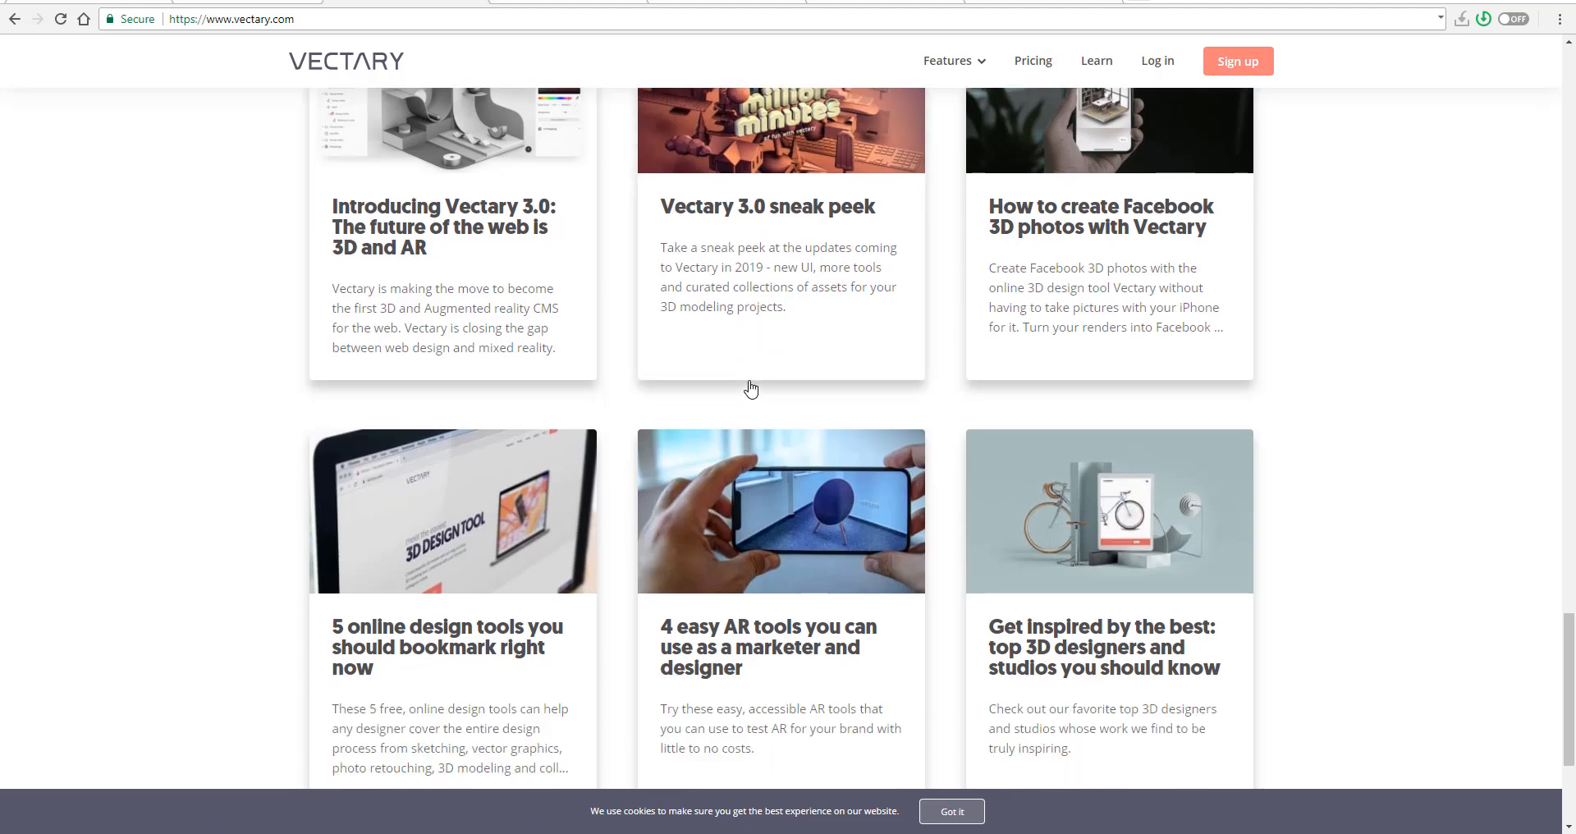
{"action": "scroll", "coordinate": [950, 385], "scroll_direction": "down", "scroll_amount": 2}
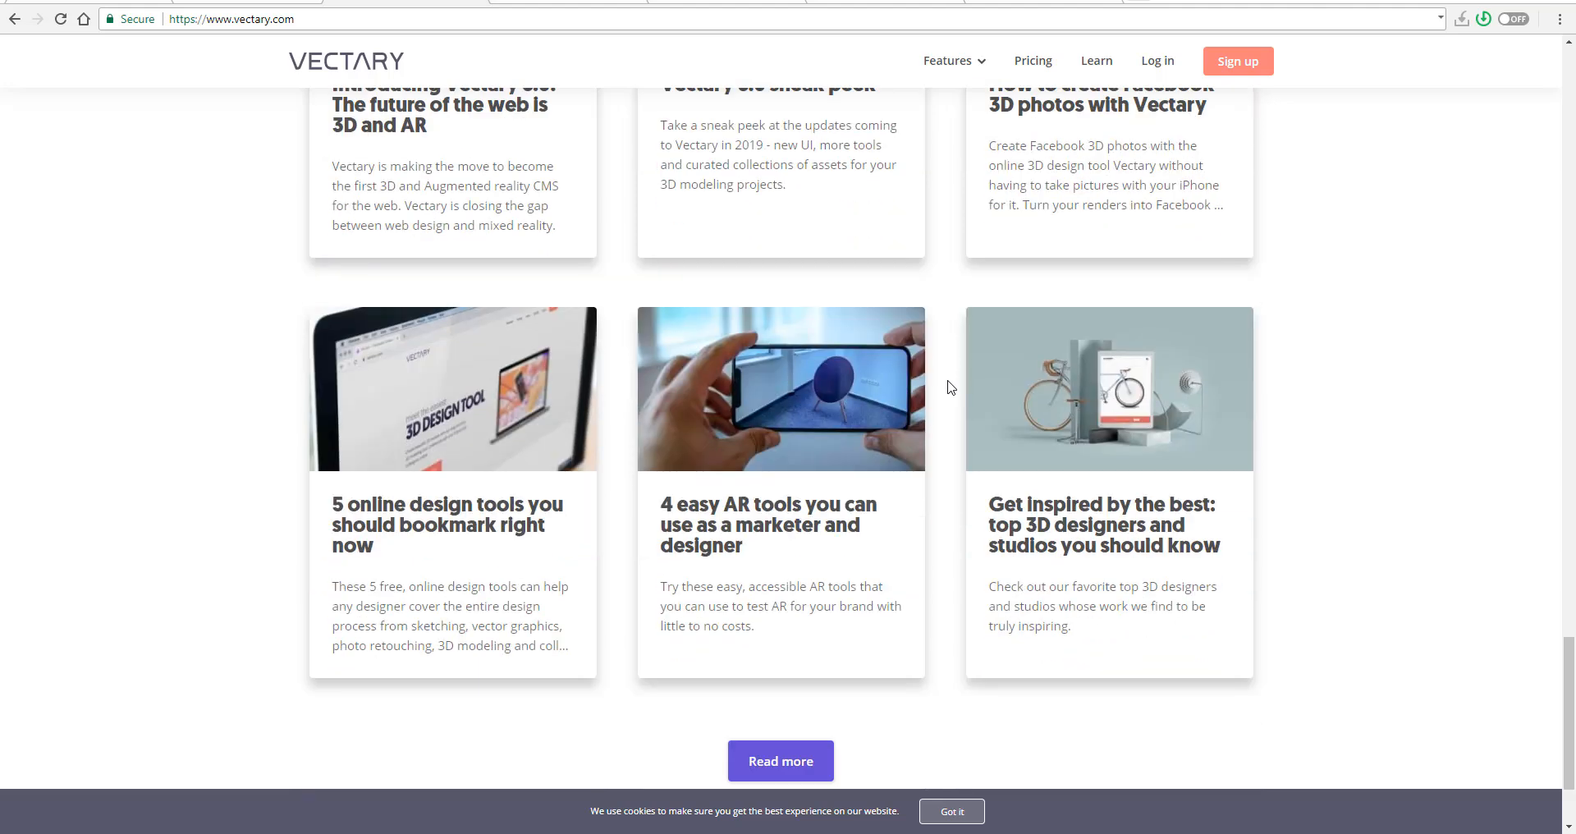
{"action": "scroll", "coordinate": [950, 386], "scroll_direction": "down", "scroll_amount": 2}
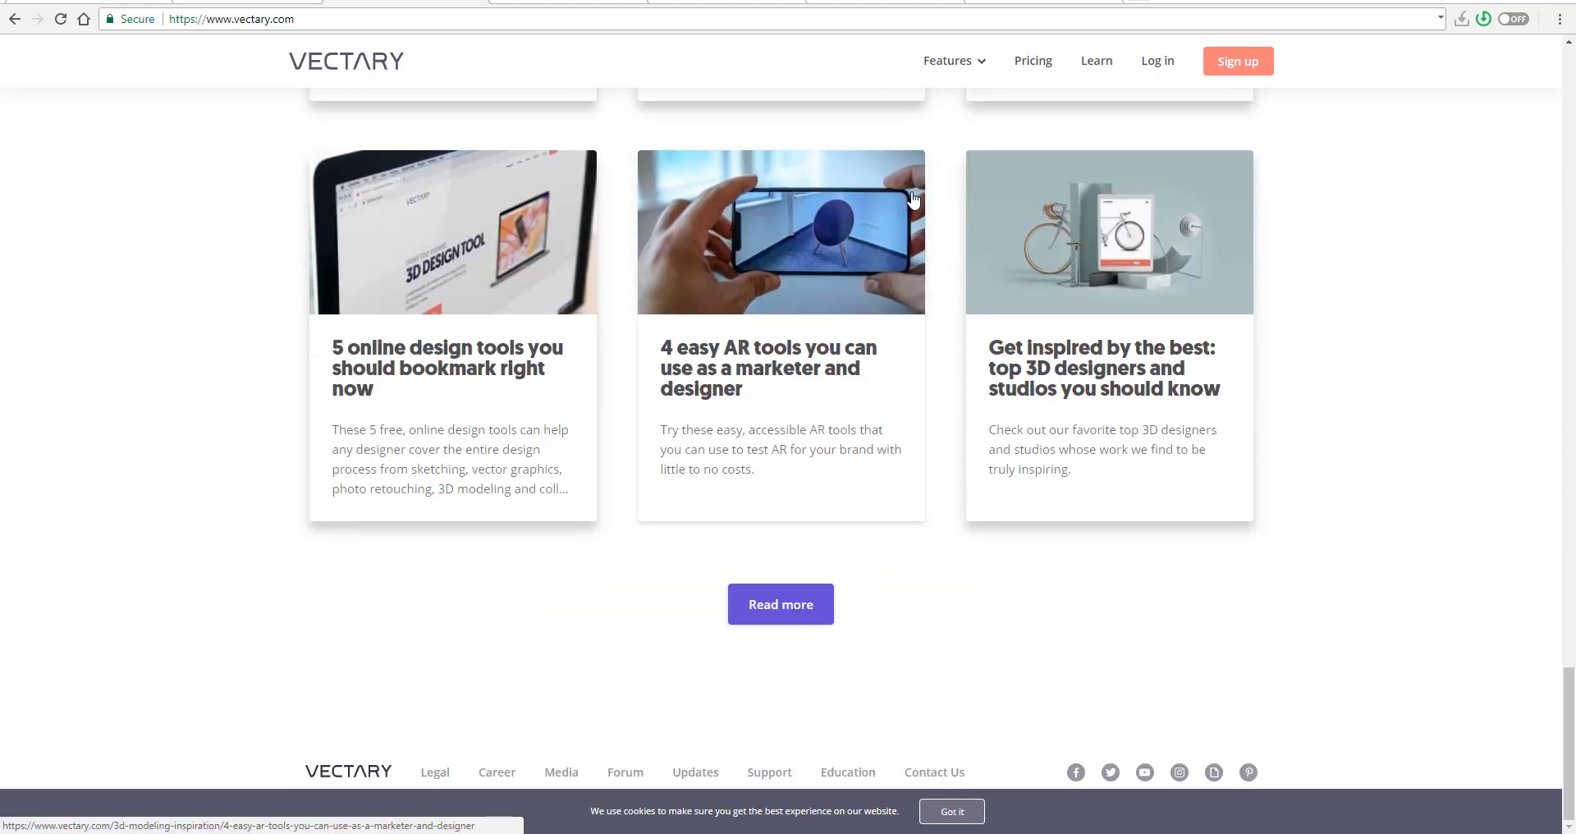
{"action": "scroll", "coordinate": [767, 489], "scroll_direction": "up", "scroll_amount": 6}
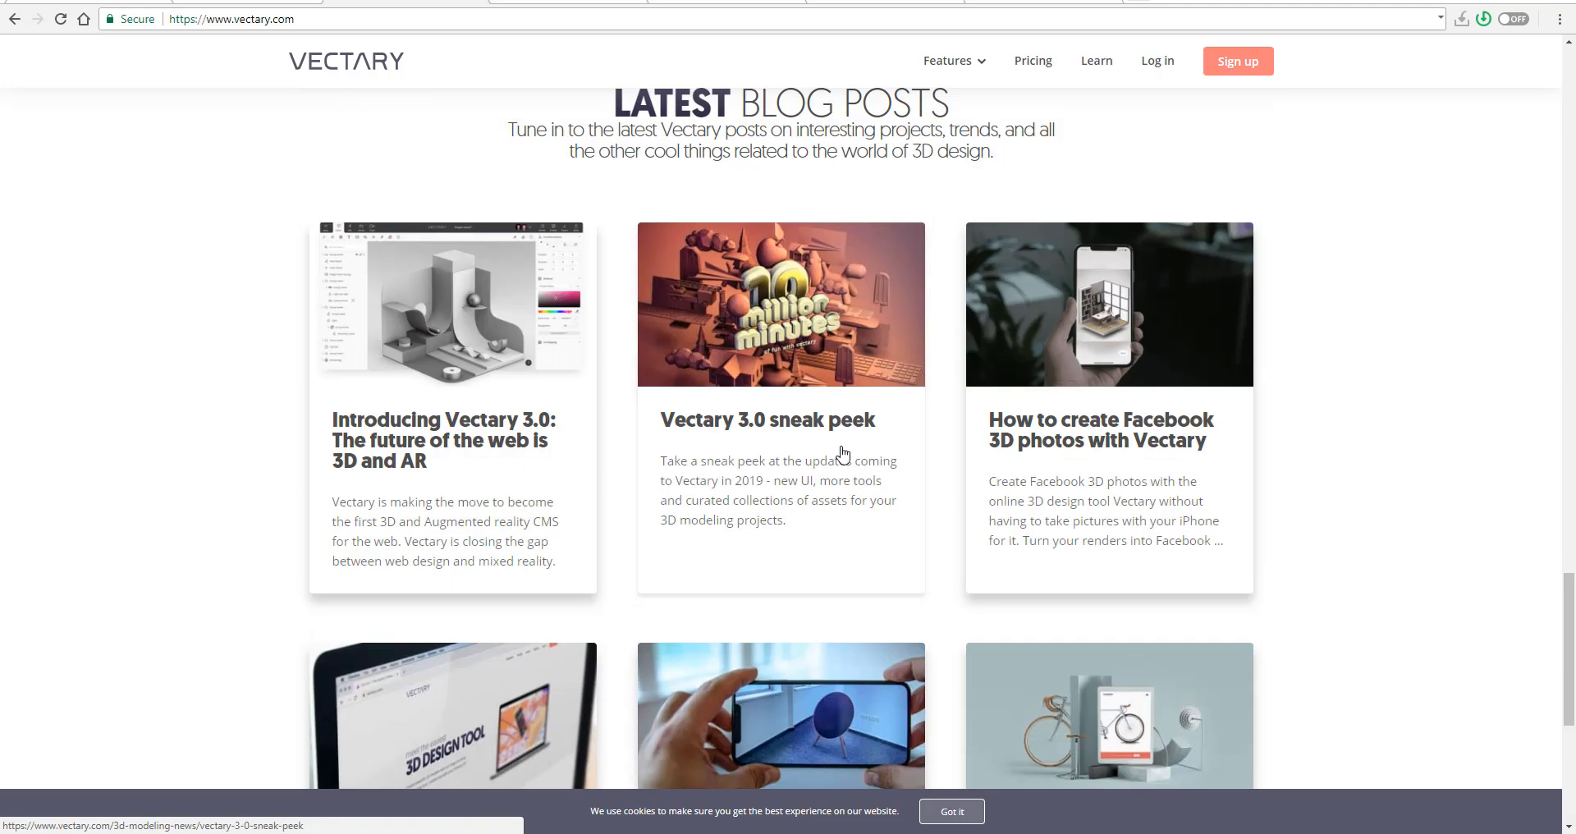
- Open Vectary's Features page and review its sections on browser design, interface, collaboration and one-click rendering
{"action": "left_click", "coordinate": [952, 63]}
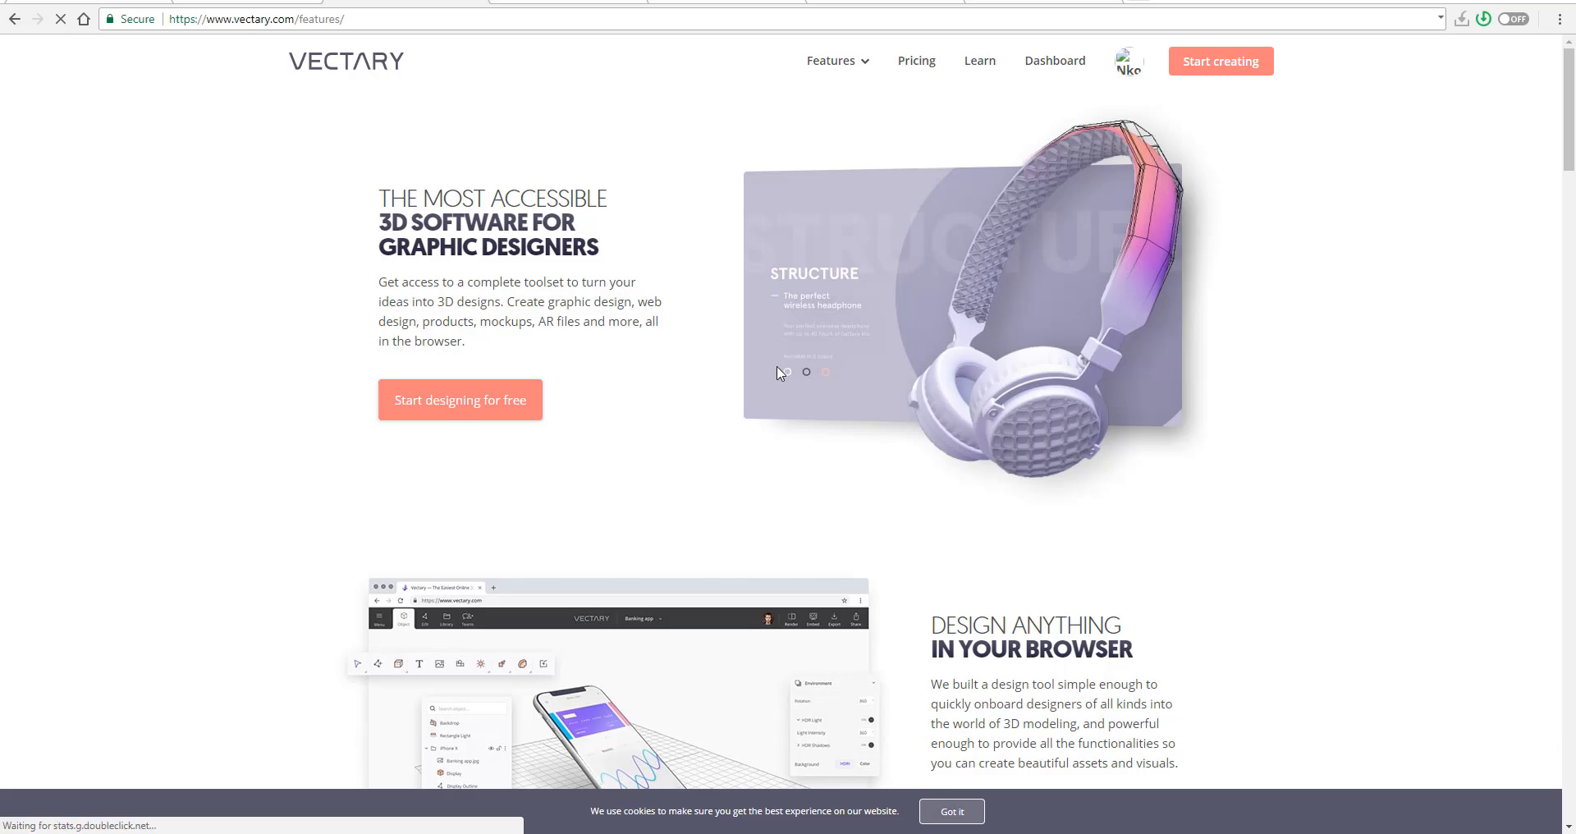
{"action": "scroll", "coordinate": [779, 373], "scroll_direction": "down", "scroll_amount": 12}
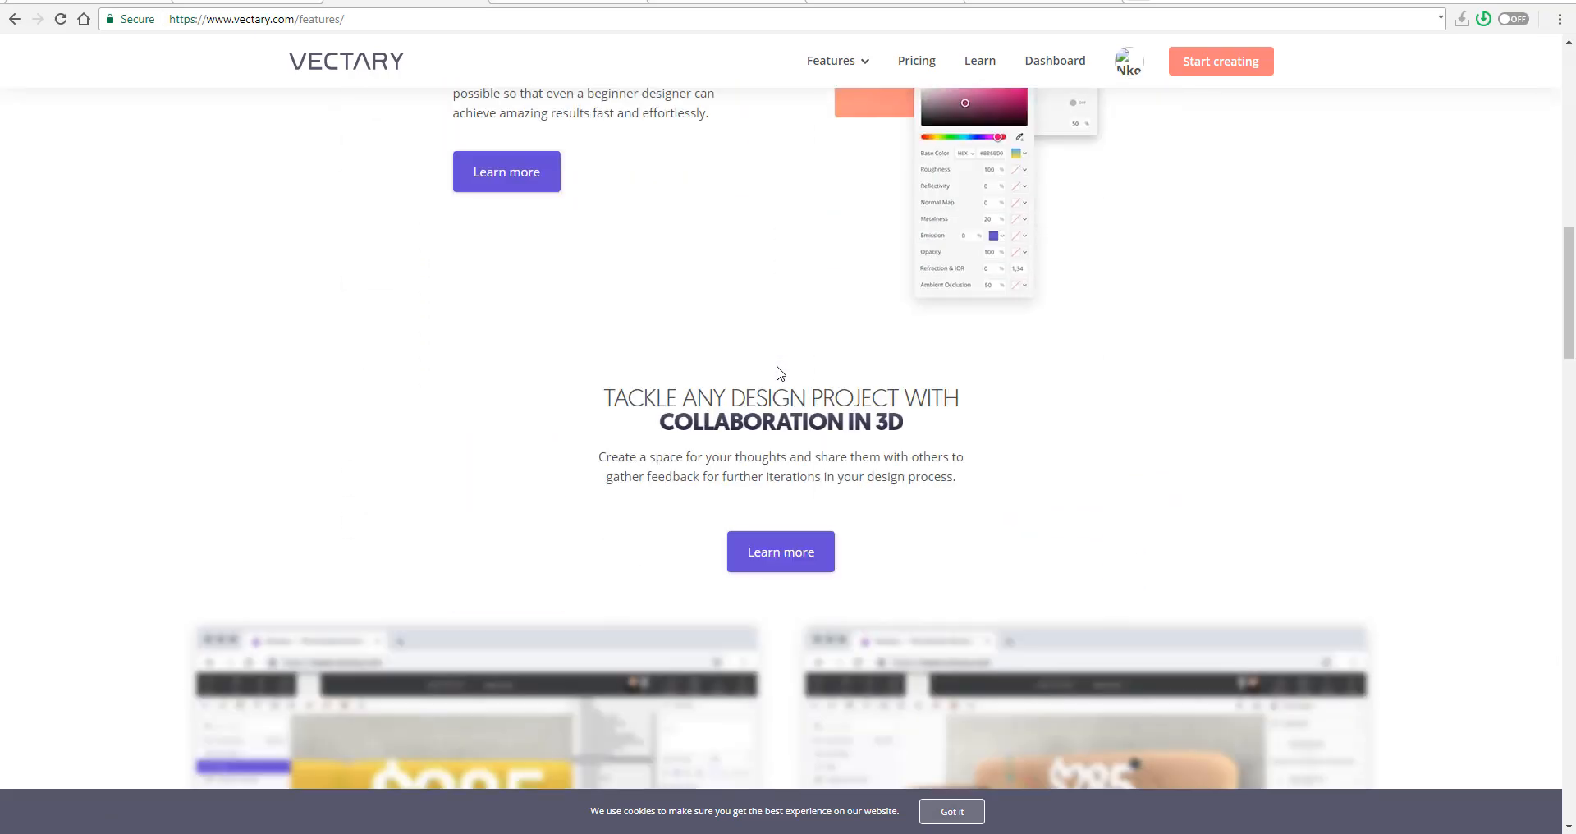
{"action": "scroll", "coordinate": [780, 374], "scroll_direction": "down", "scroll_amount": 10}
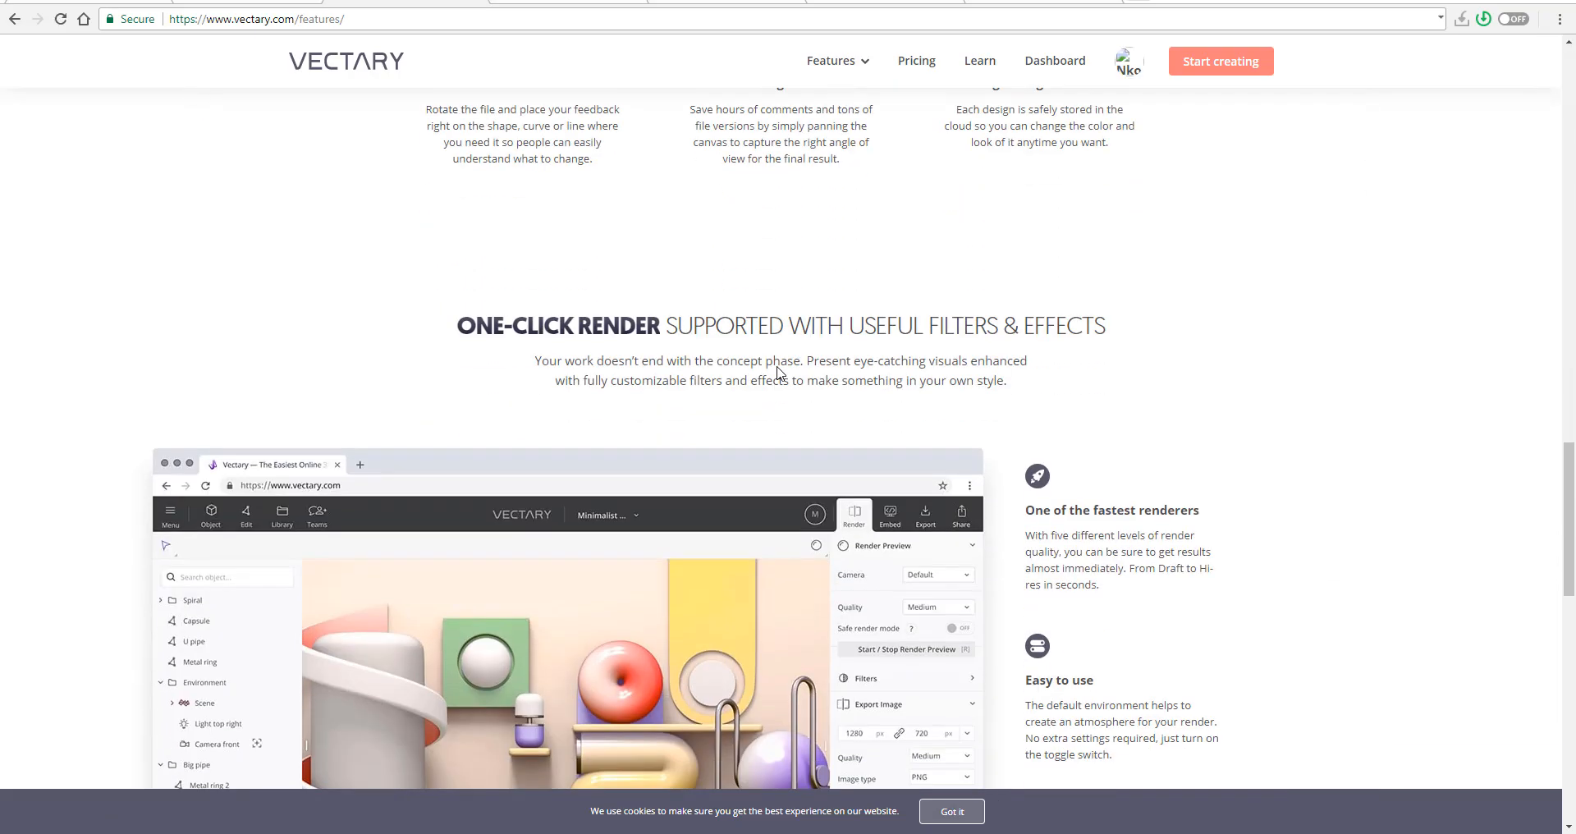
{"action": "scroll", "coordinate": [779, 373], "scroll_direction": "down", "scroll_amount": 4}
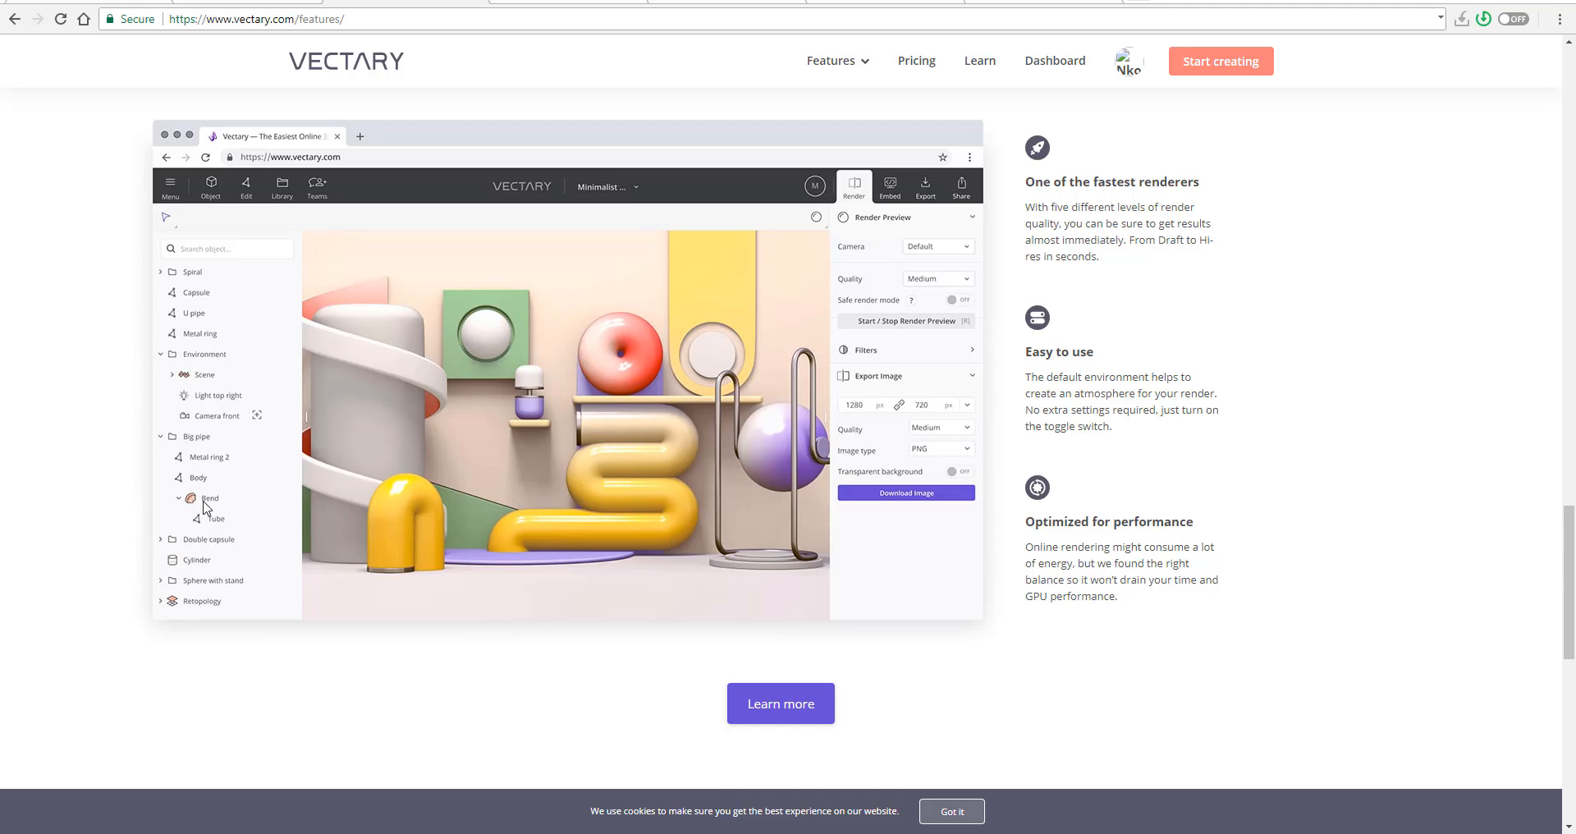
{"action": "scroll", "coordinate": [542, 501], "scroll_direction": "up", "scroll_amount": 7}
{"action": "scroll", "coordinate": [541, 499], "scroll_direction": "up", "scroll_amount": 3}
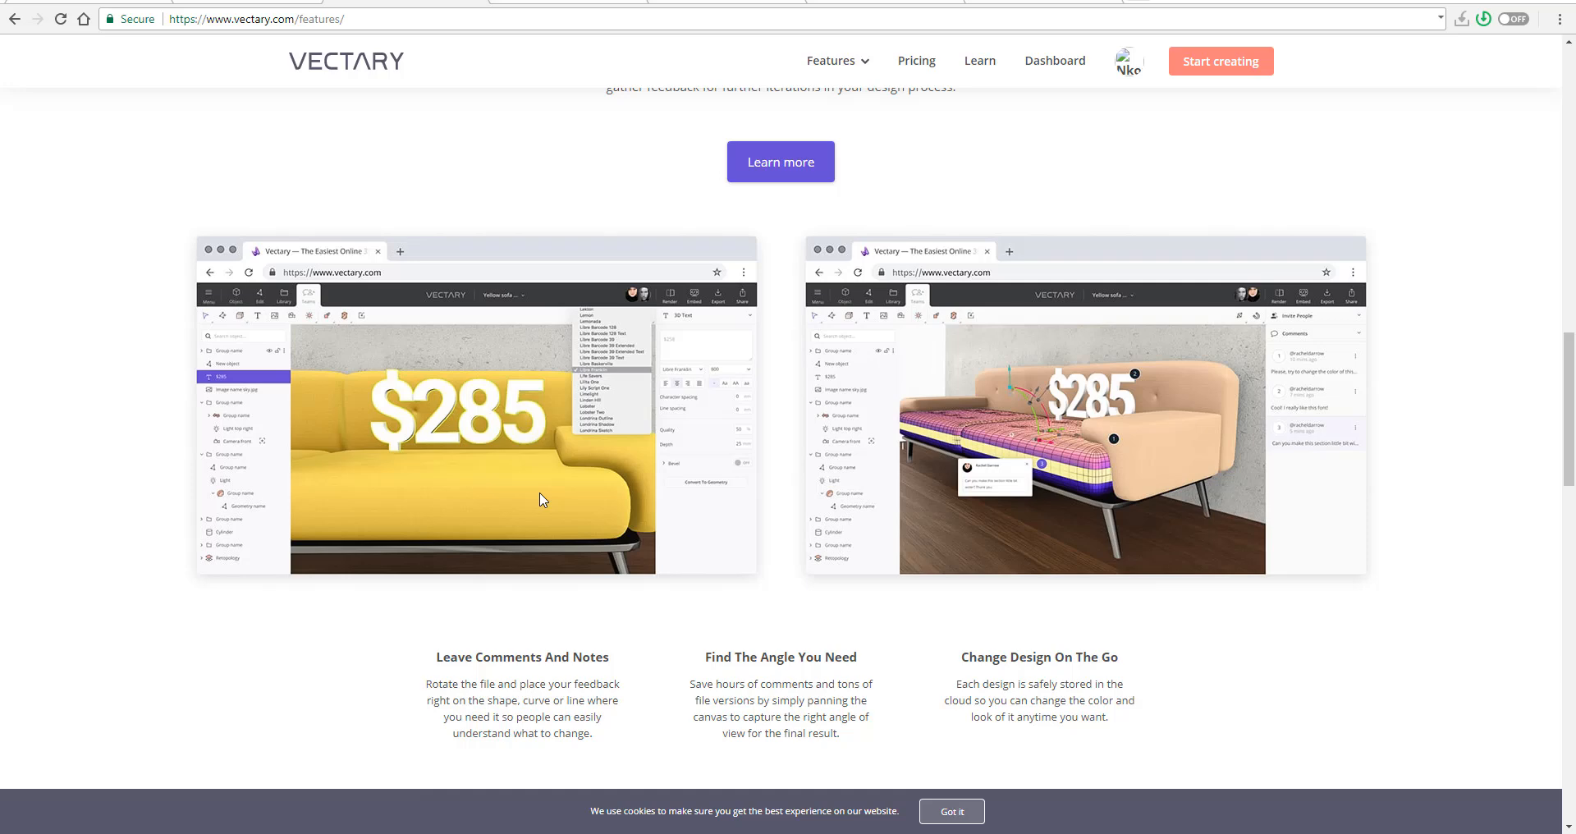
{"action": "scroll", "coordinate": [541, 499], "scroll_direction": "up", "scroll_amount": 4}
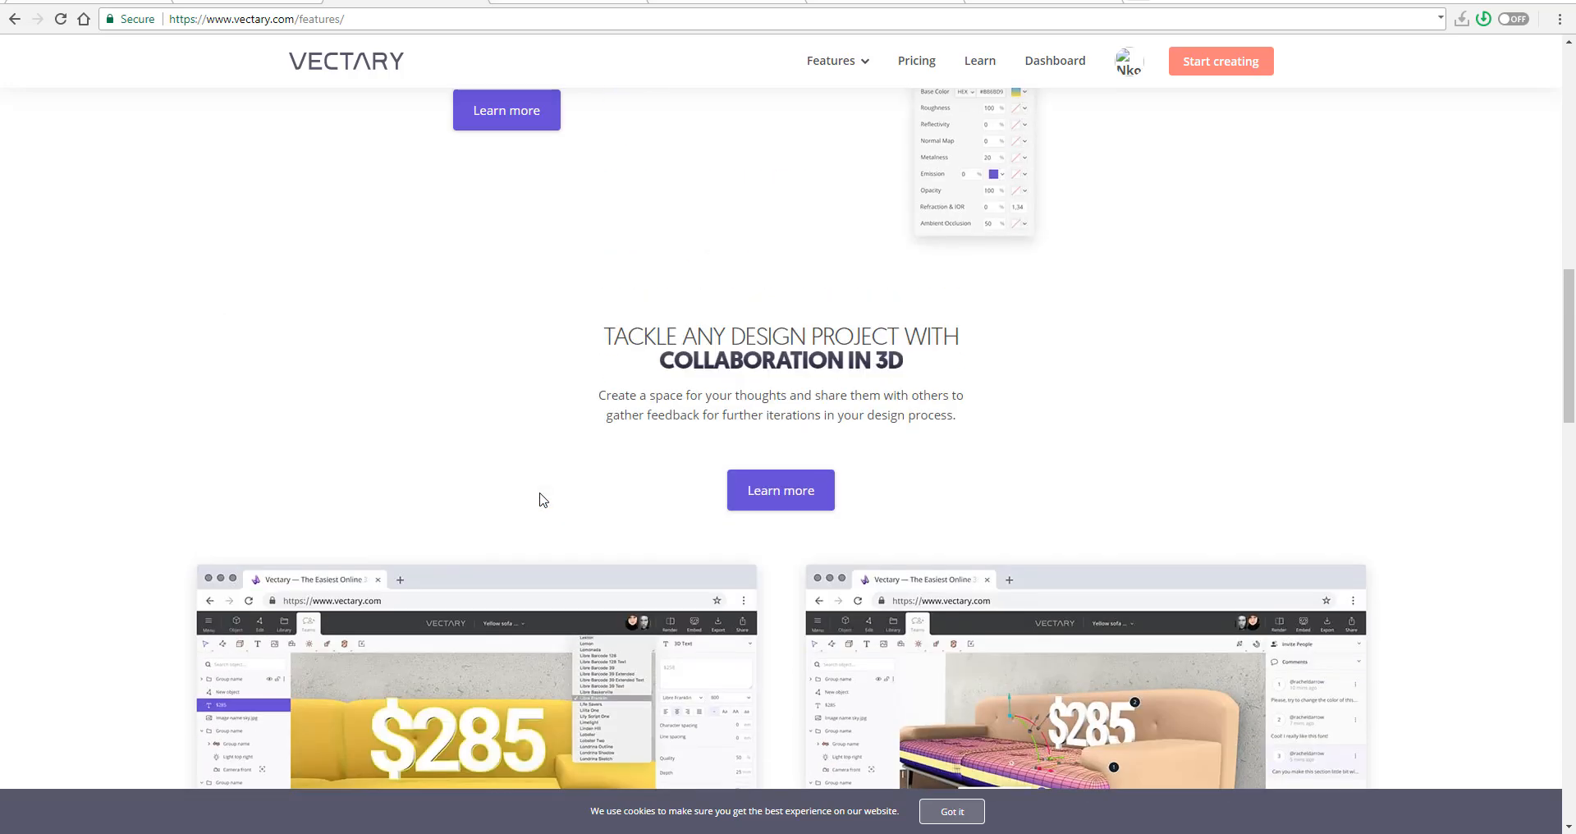
{"action": "scroll", "coordinate": [543, 499], "scroll_direction": "up", "scroll_amount": 3}
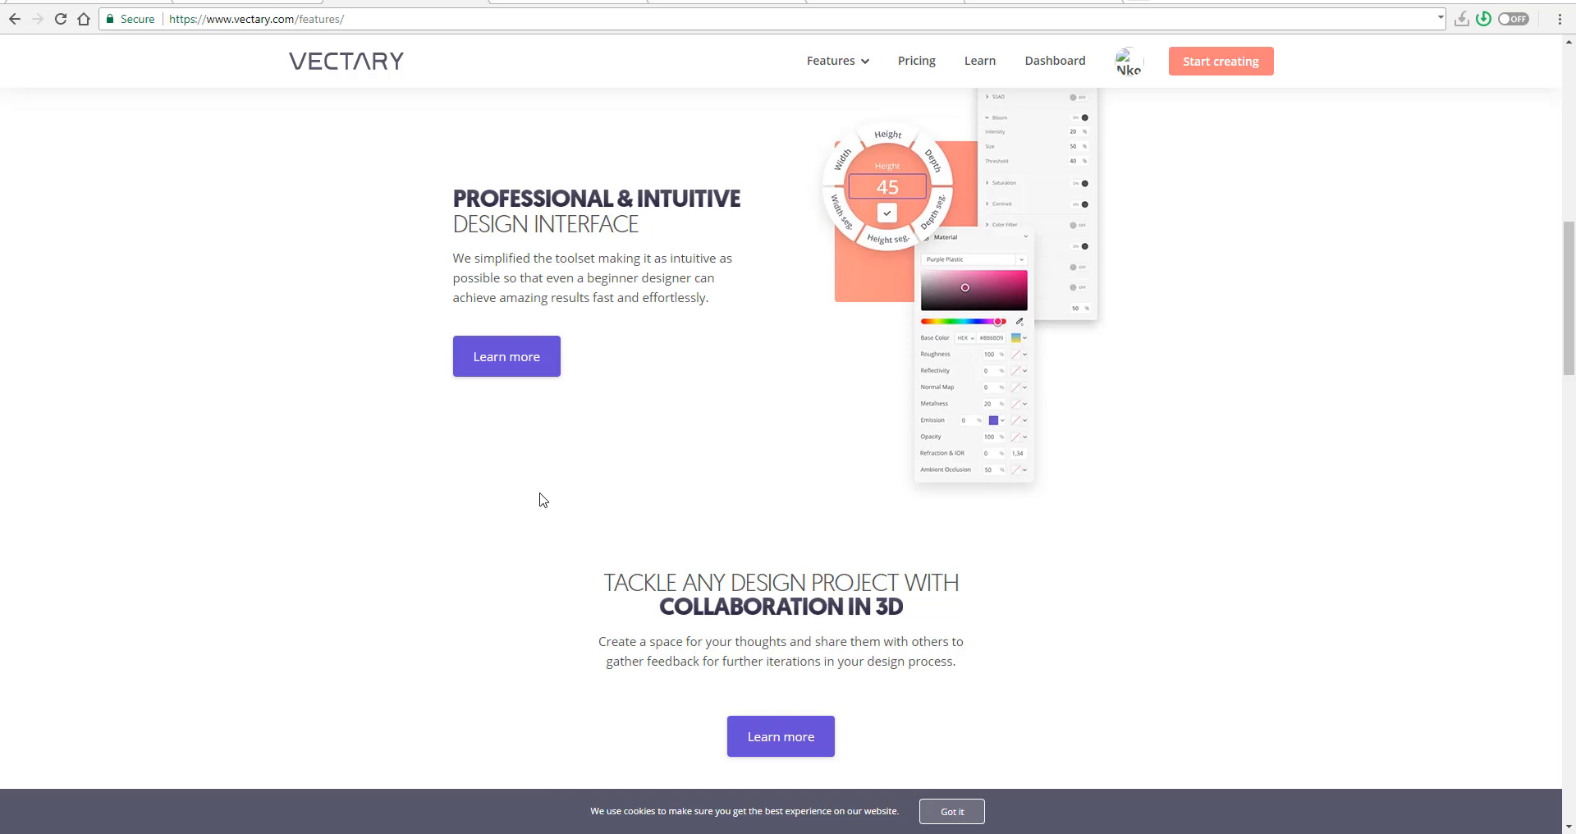
{"action": "scroll", "coordinate": [541, 499], "scroll_direction": "up", "scroll_amount": 4}
{"action": "scroll", "coordinate": [546, 495], "scroll_direction": "up", "scroll_amount": 3}
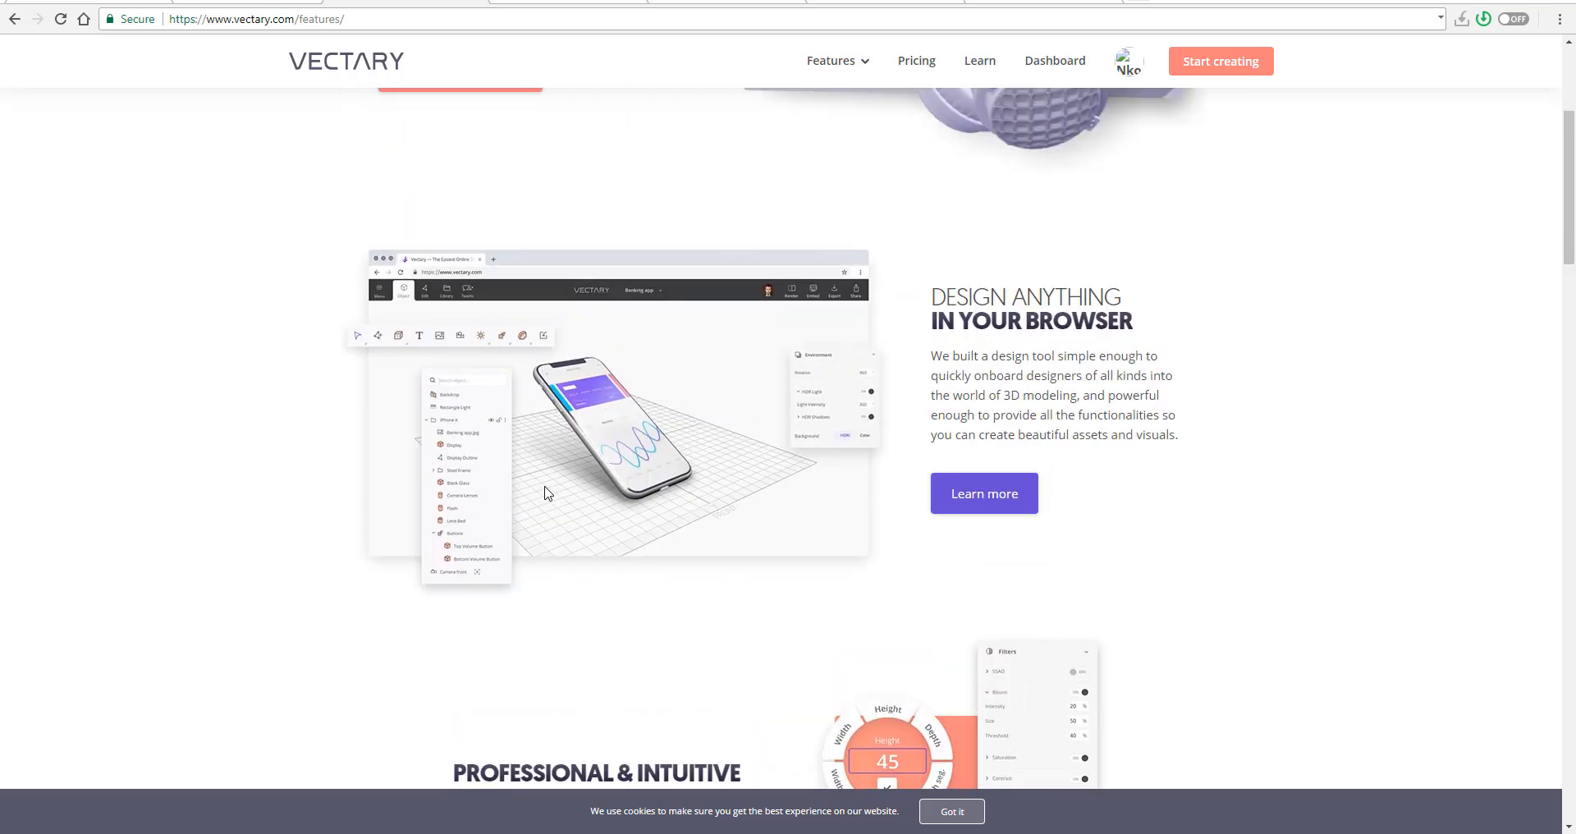
{"action": "scroll", "coordinate": [549, 493], "scroll_direction": "up", "scroll_amount": 4}
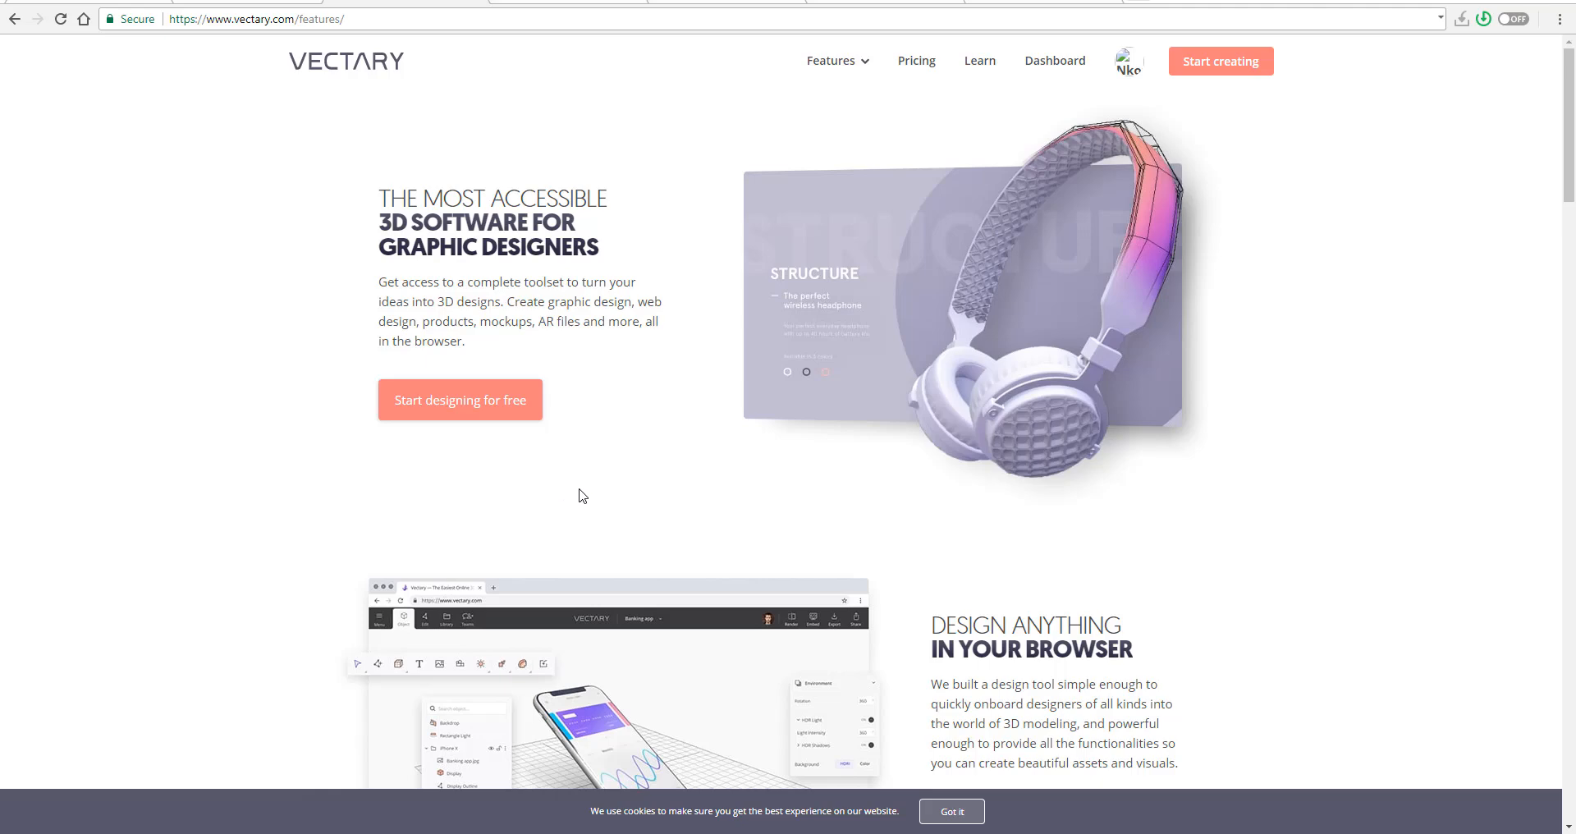
{"action": "scroll", "coordinate": [582, 495], "scroll_direction": "down", "scroll_amount": 4}
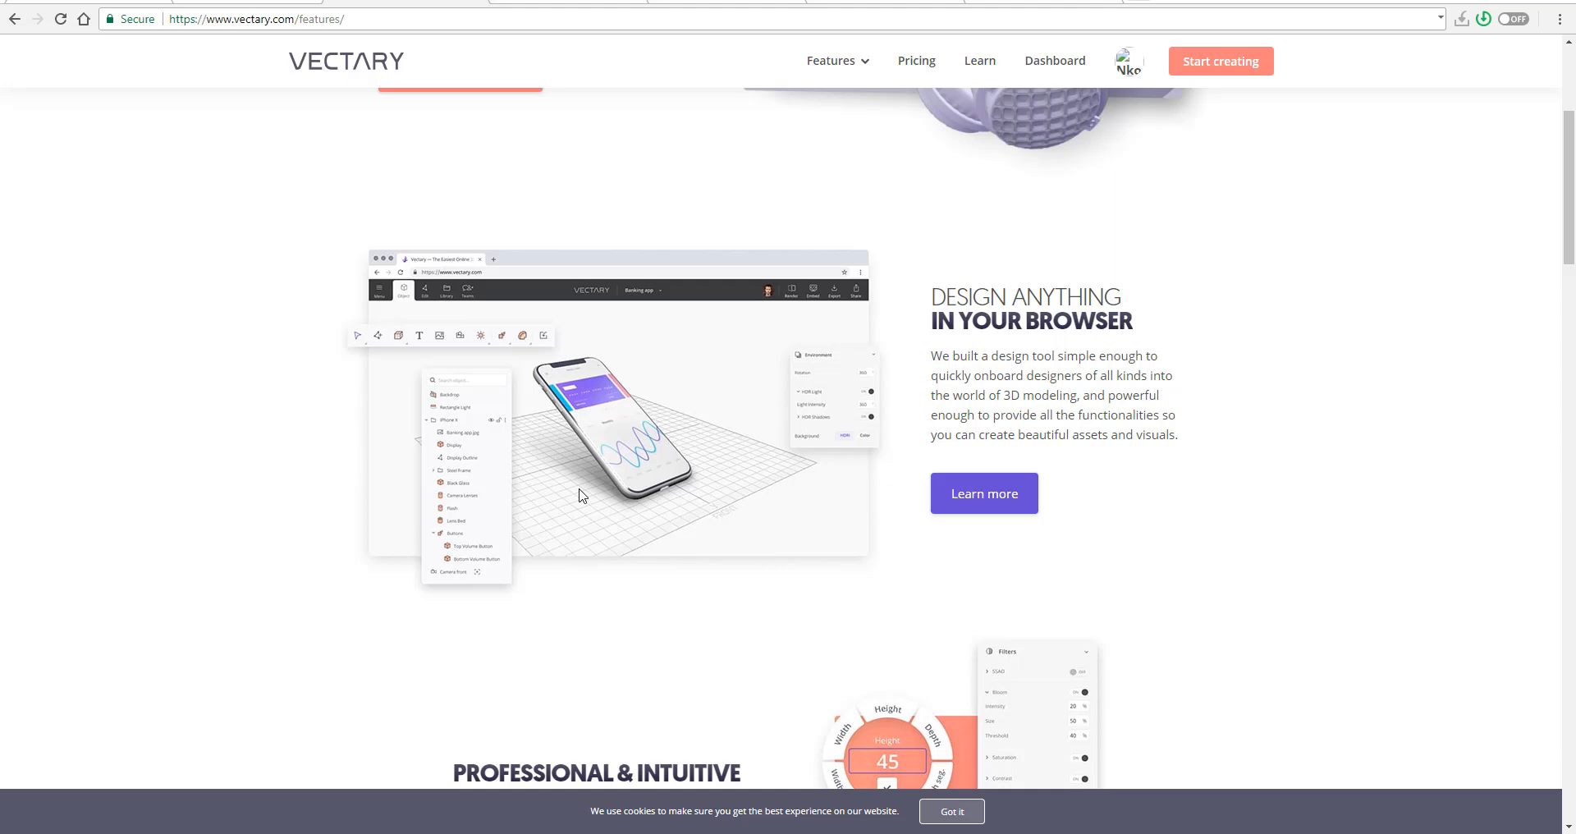
- Switch to the YouTube Vectary walkthrough, play it full screen and watch the face and edge loop selection demonstration
{"action": "left_click", "coordinate": [1003, 1]}
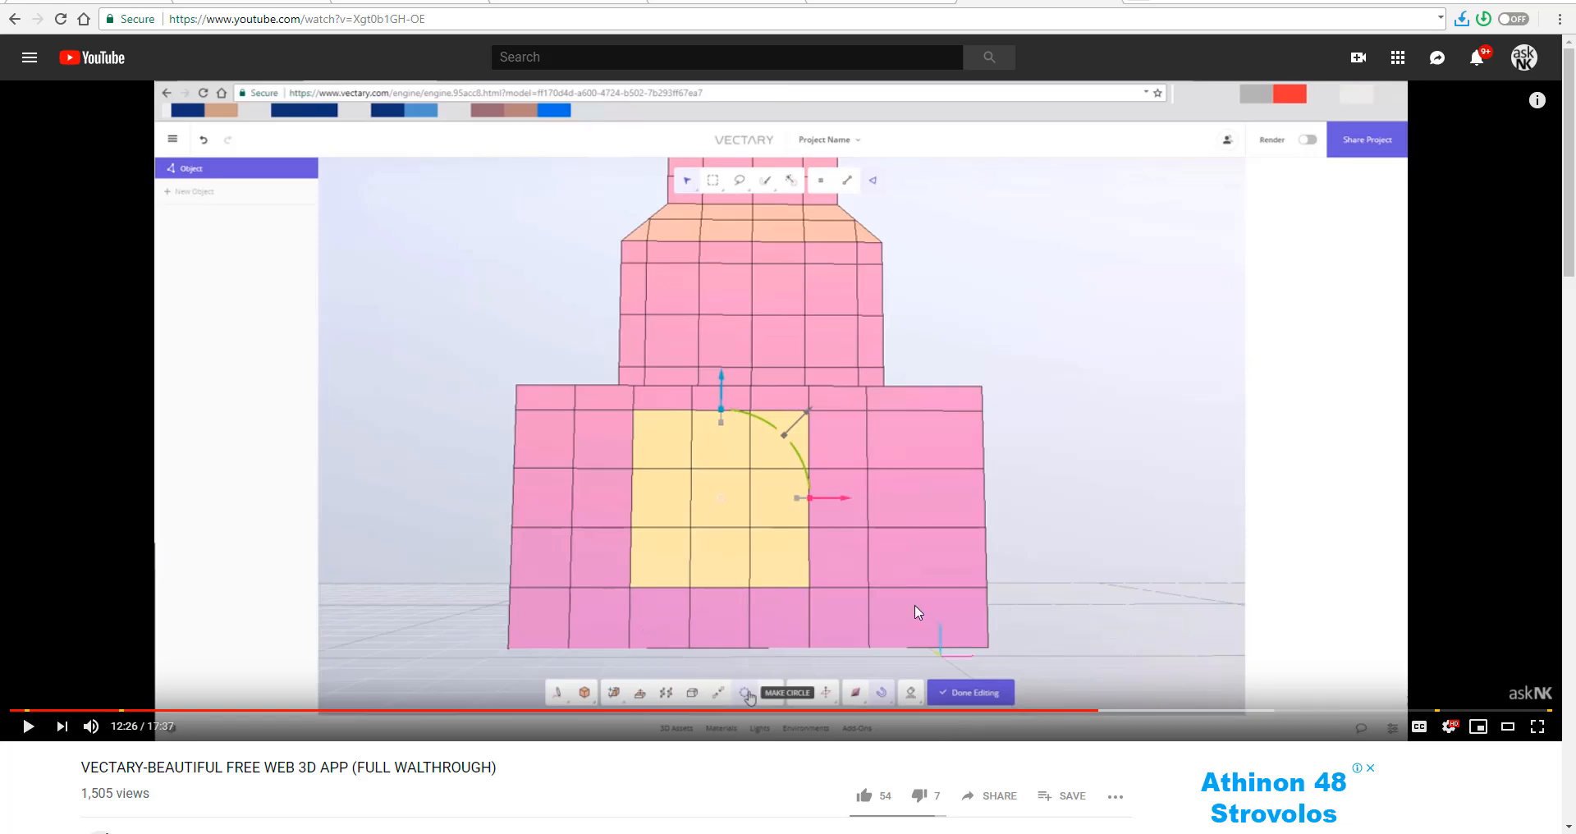
{"action": "left_click", "coordinate": [1538, 734]}
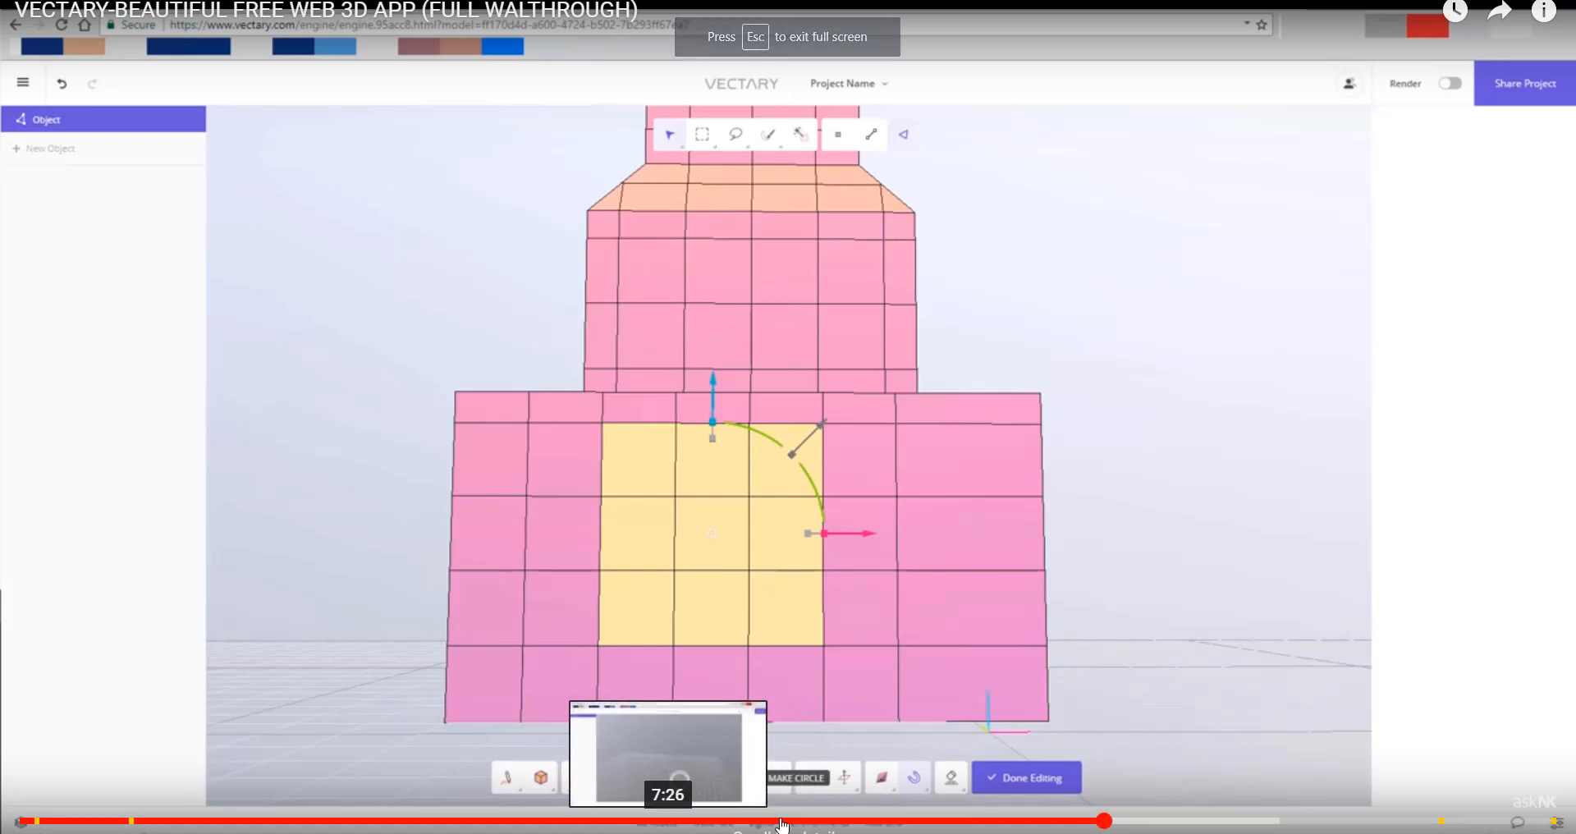
{"action": "left_click", "coordinate": [1365, 545]}
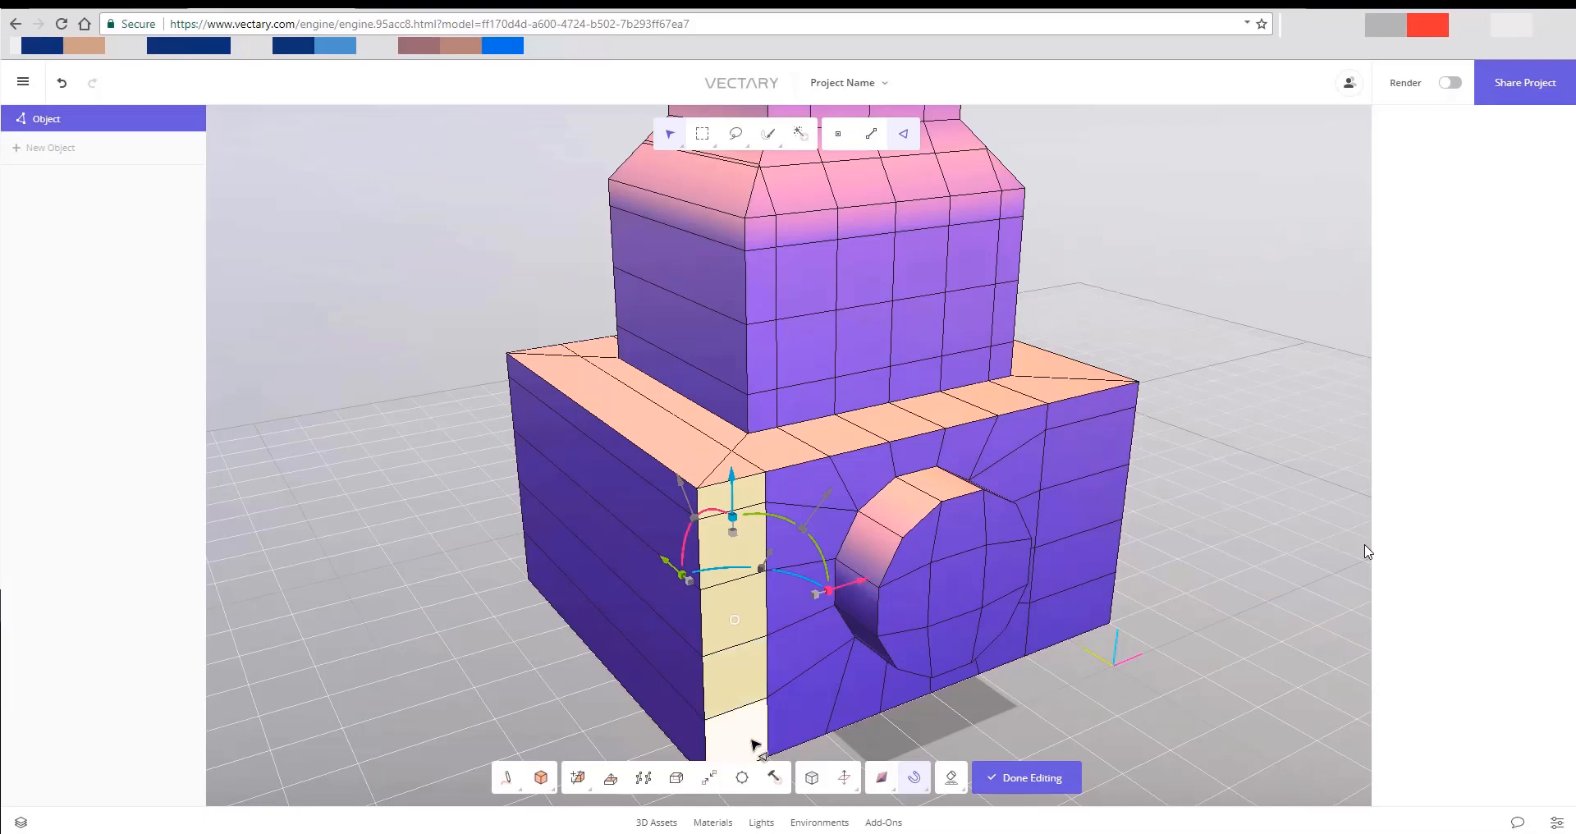
{"action": "left_click", "coordinate": [738, 699]}
{"action": "double_click", "coordinate": [740, 694]}
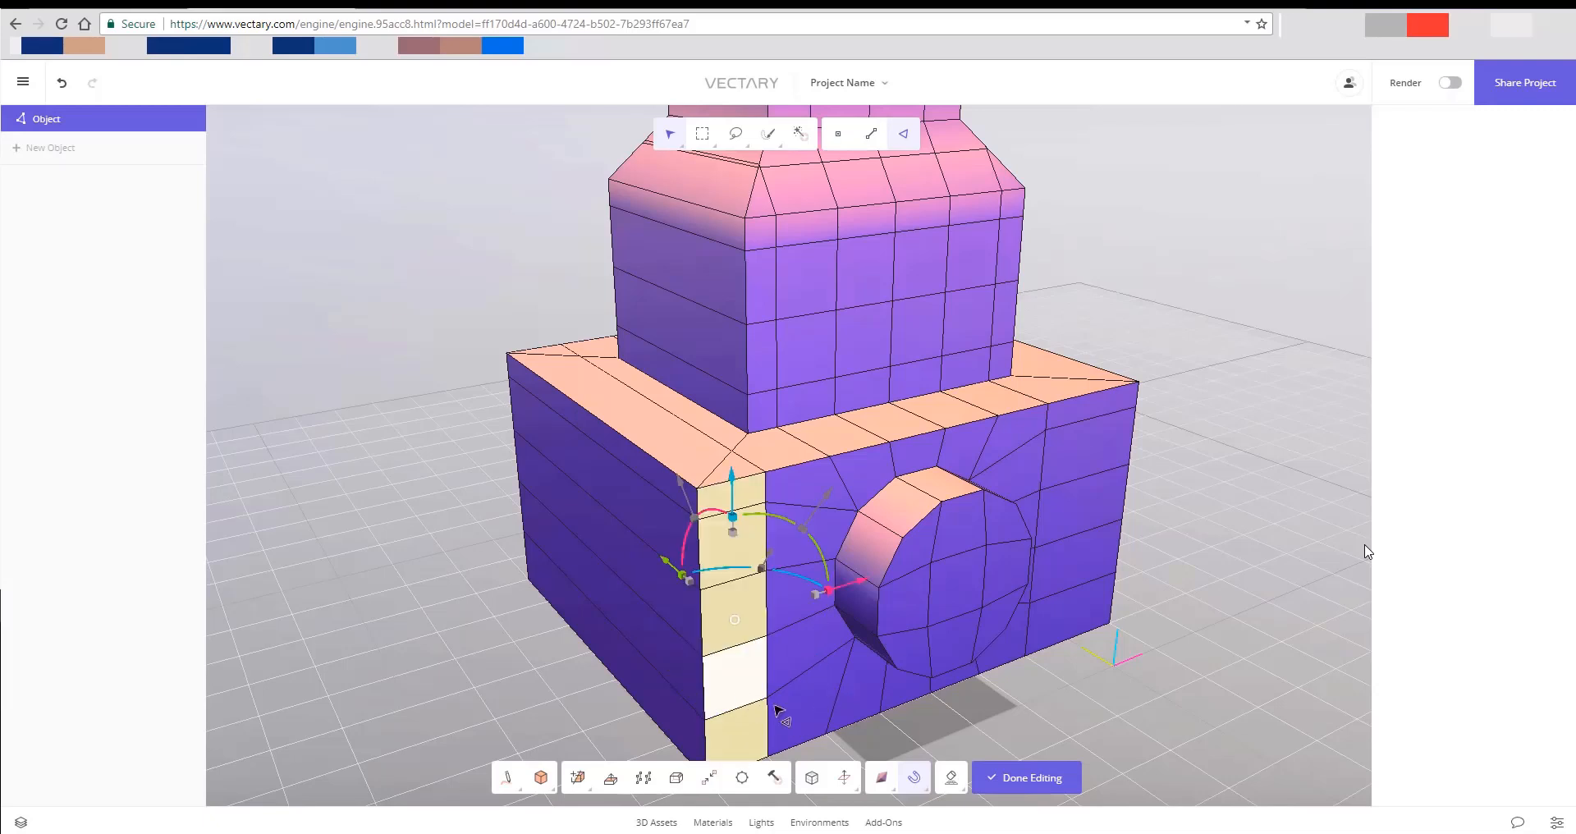
{"action": "double_click", "coordinate": [768, 498], "text": "shift"}
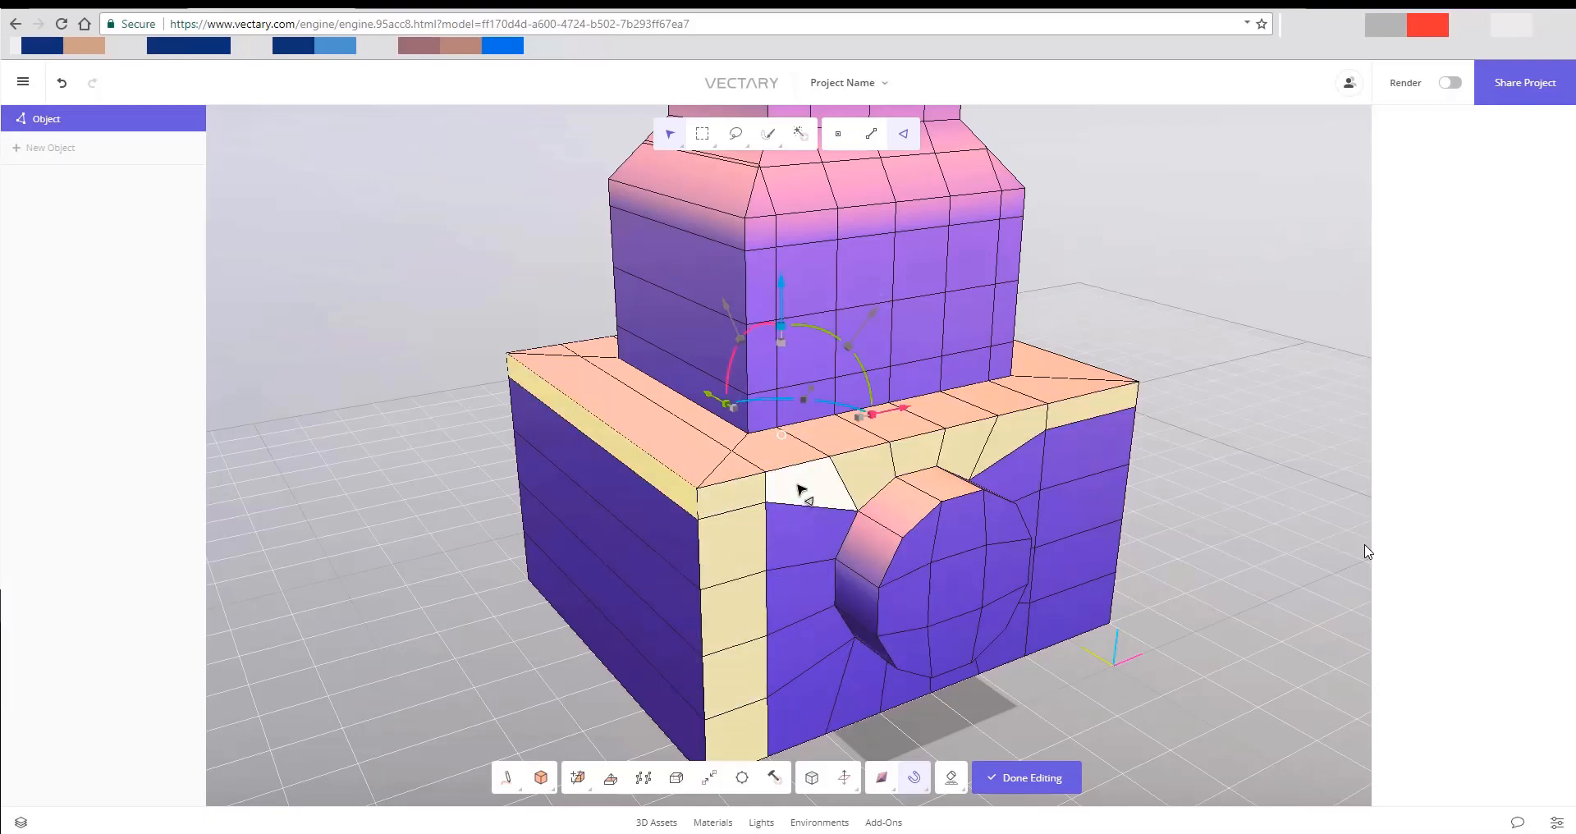
{"action": "key", "text": "ctrl+z"}
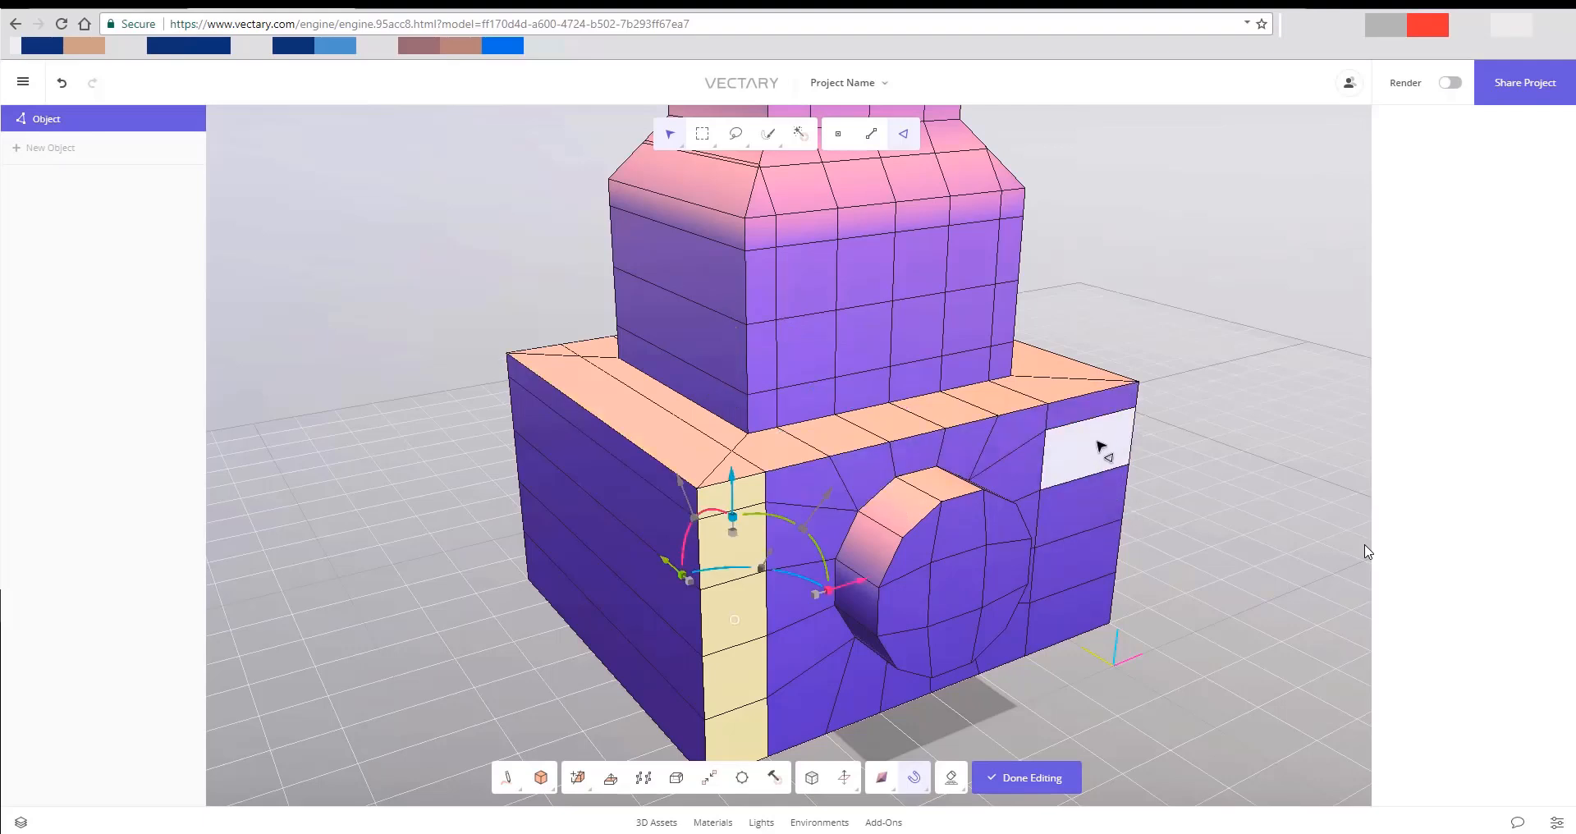
{"action": "left_click", "coordinate": [1071, 615]}
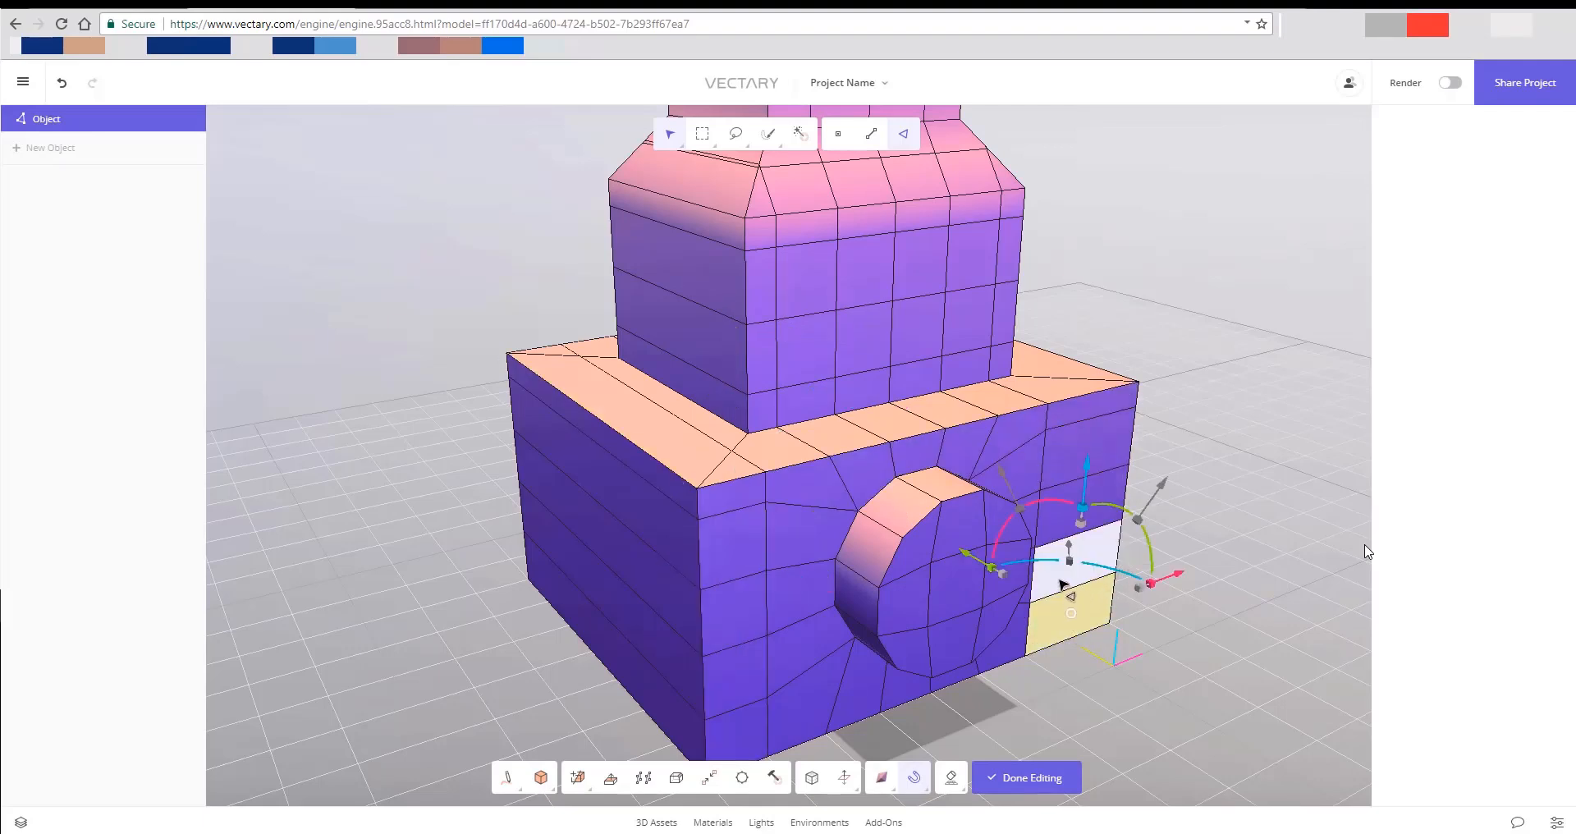
{"action": "double_click", "coordinate": [1065, 592]}
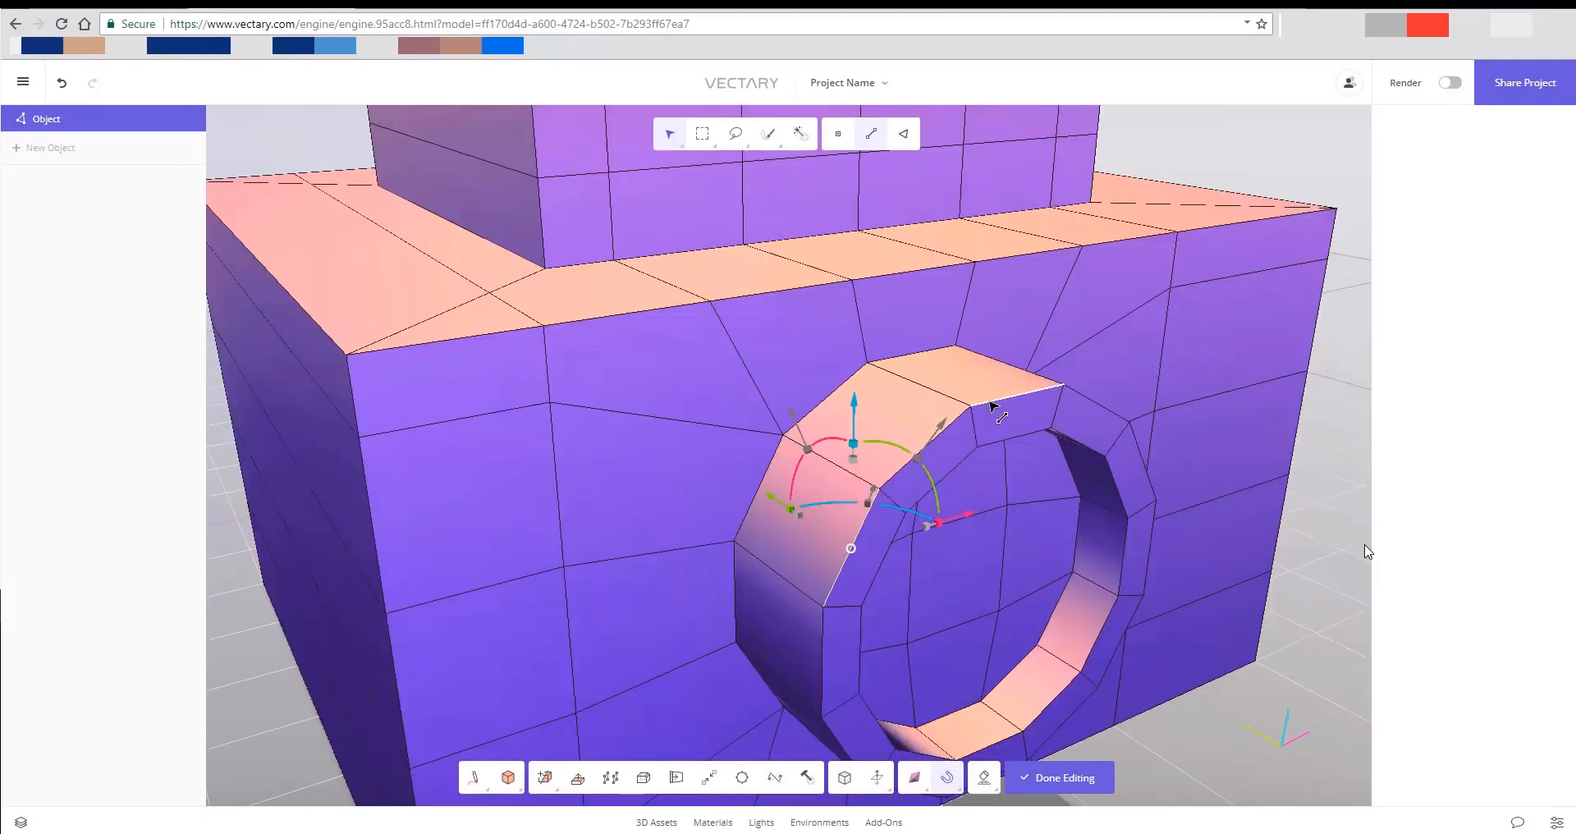
{"action": "double_click", "coordinate": [993, 406]}
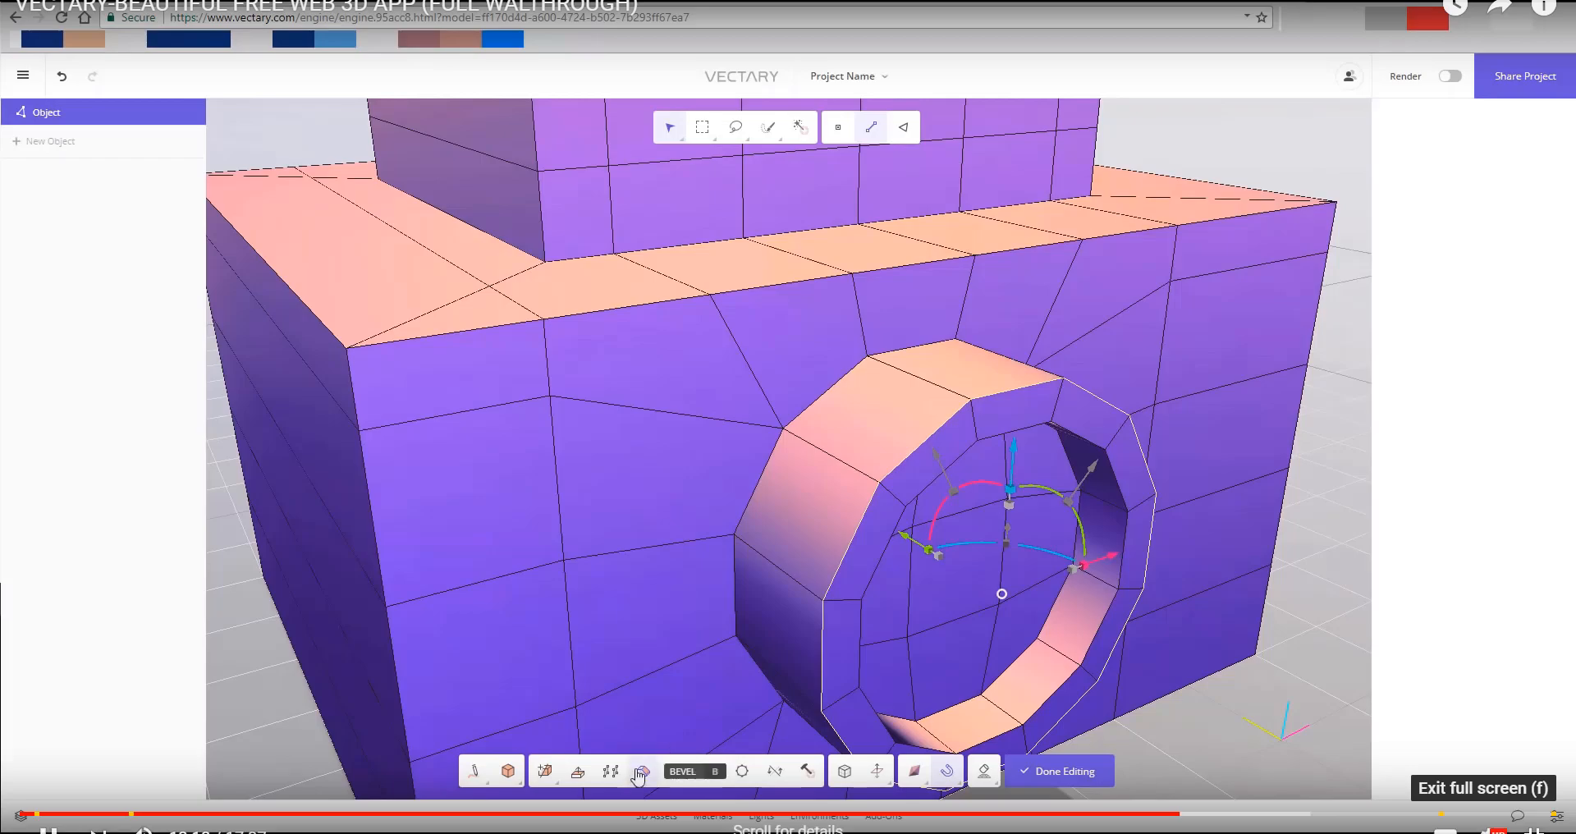
- Leave the full-screen video and switch to the Vectary 3D editor with an empty project
{"action": "key", "text": "Escape"}
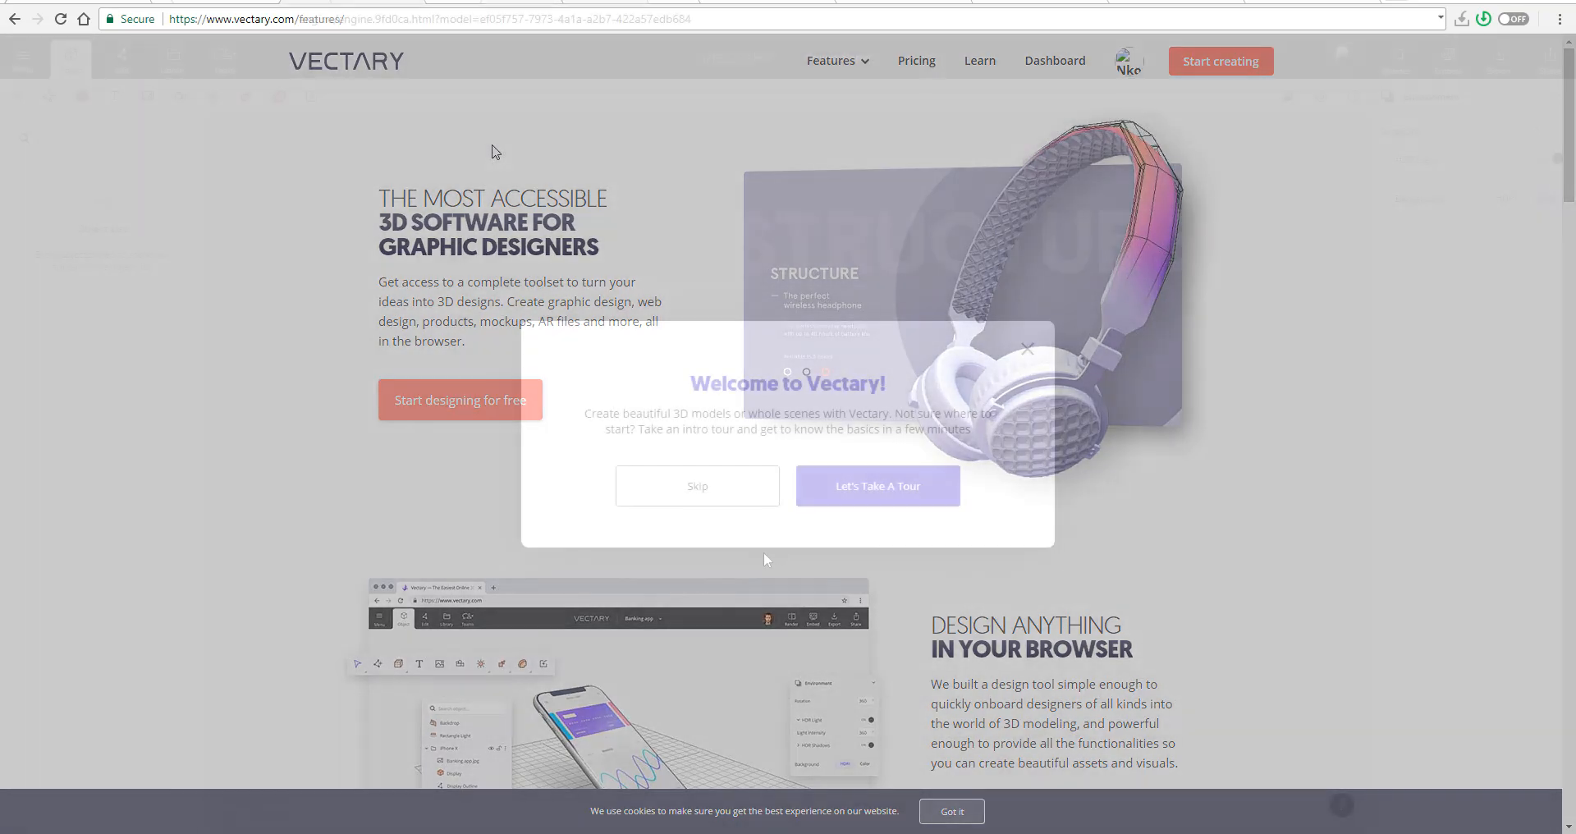
{"action": "left_click", "coordinate": [879, 491]}
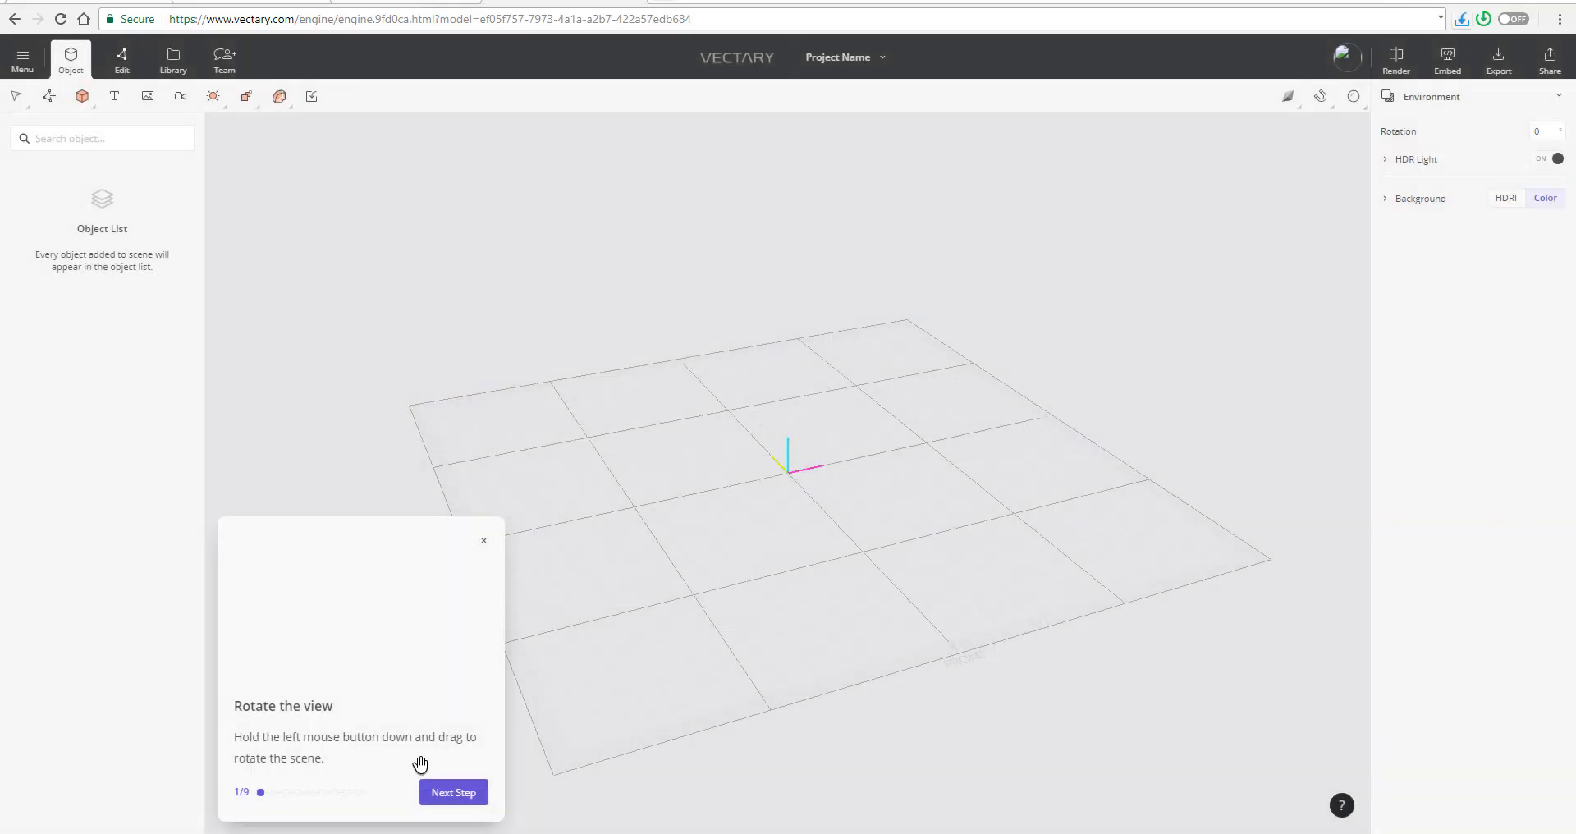
- Work through the onboarding tour's rotate, pan, zoom and fit view lessons on the sample scene
{"action": "left_click", "coordinate": [449, 793]}
{"action": "left_click_drag", "start_coordinate": [661, 750], "coordinate": [978, 531]}
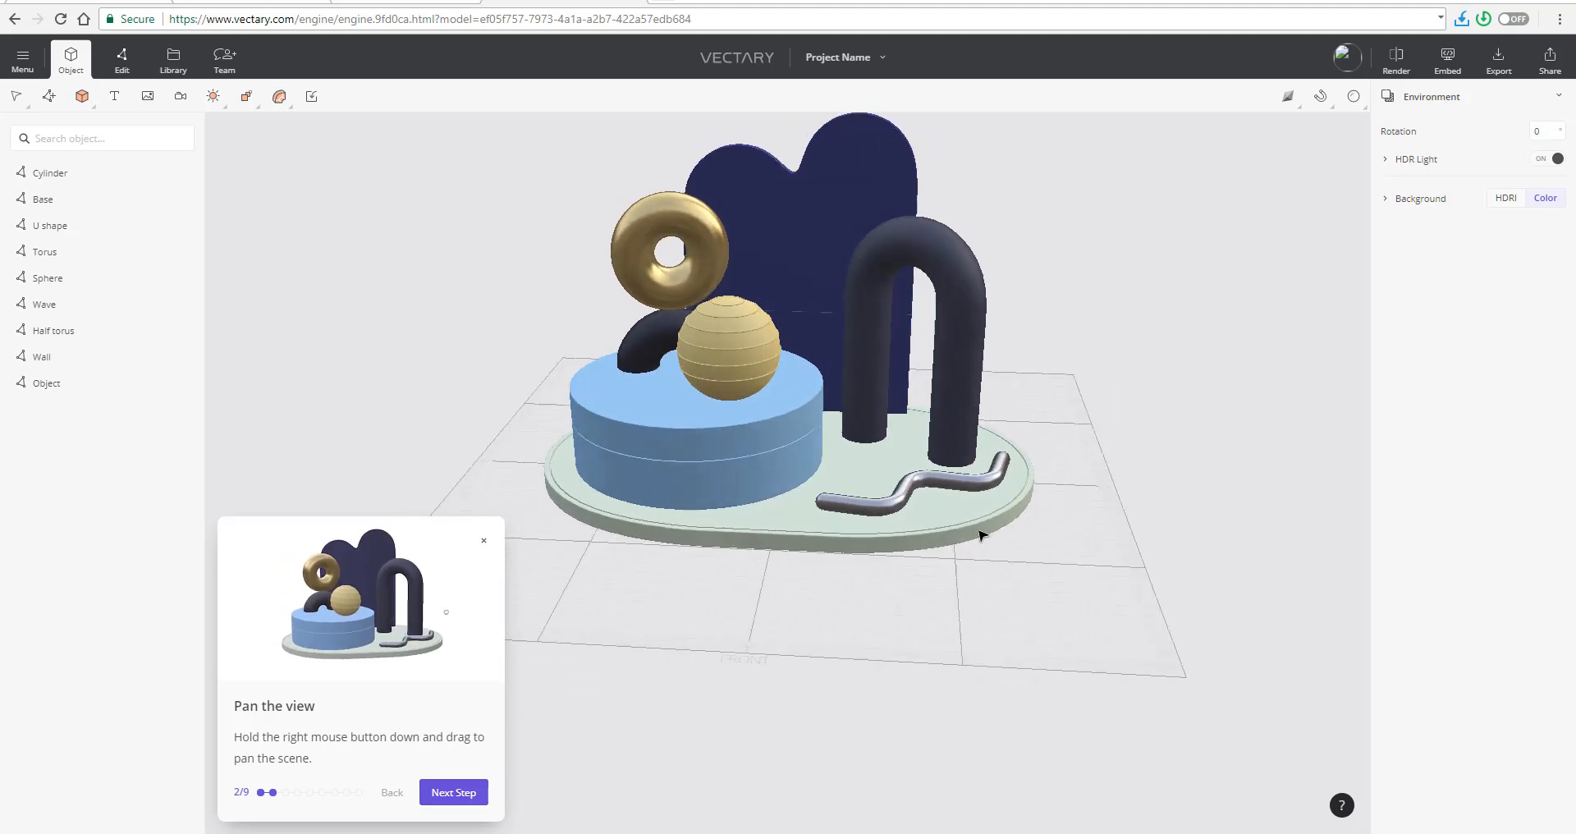
{"action": "left_click", "coordinate": [453, 793]}
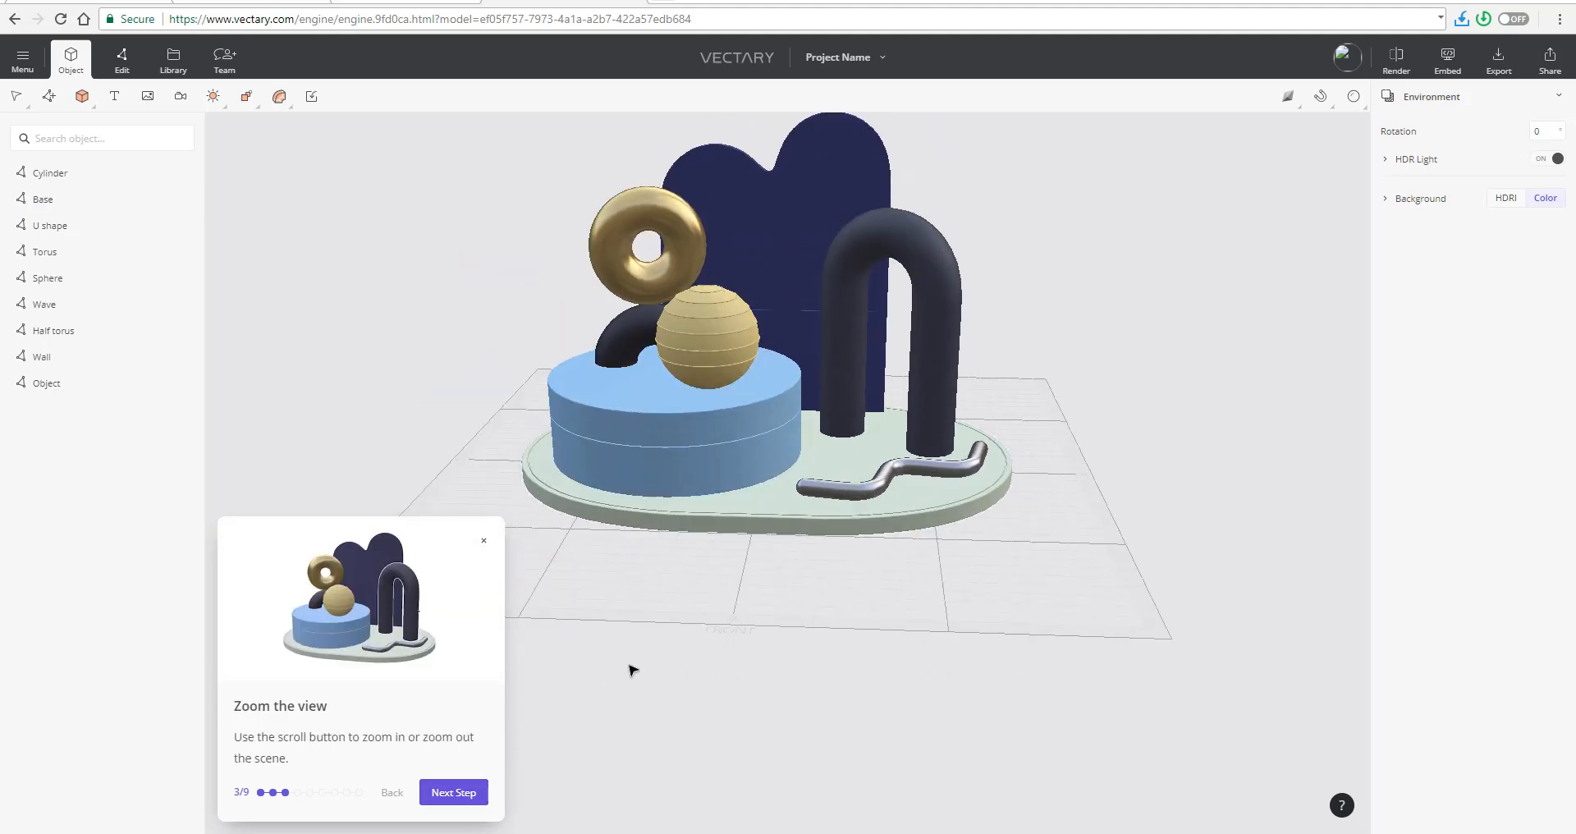
{"action": "left_click", "coordinate": [453, 792]}
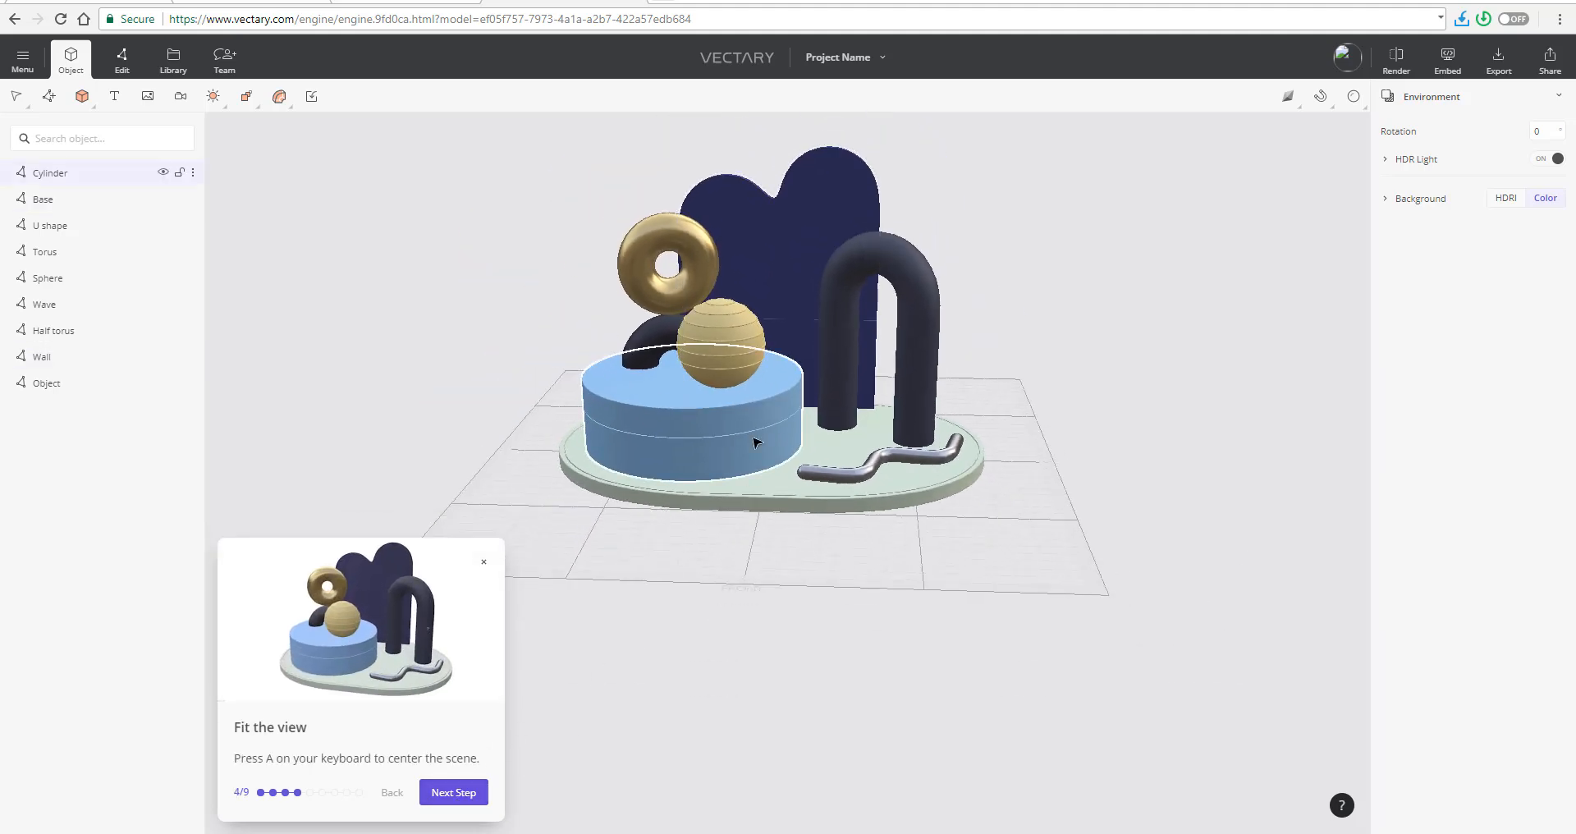
{"action": "scroll", "coordinate": [756, 444], "scroll_direction": "down", "scroll_amount": 3}
{"action": "key", "text": "a"}
{"action": "left_click", "coordinate": [436, 793]}
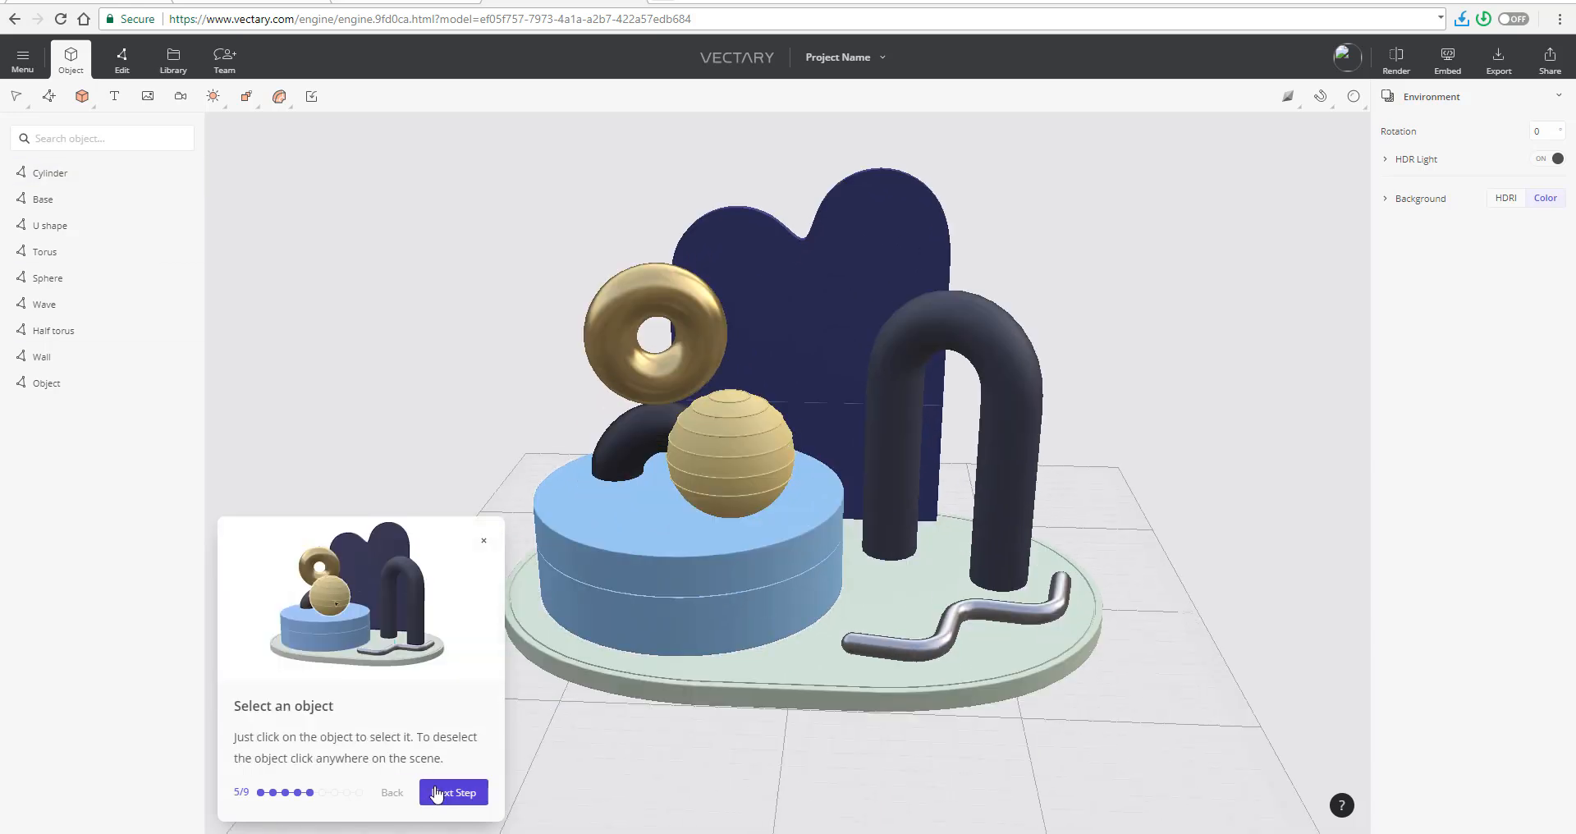
- Select the sphere and reposition it on the blue cylinder at about X -48.7, Y 16.5, Z 60, continuing to the tour's material lesson
{"action": "left_click", "coordinate": [740, 440]}
{"action": "left_click", "coordinate": [450, 793]}
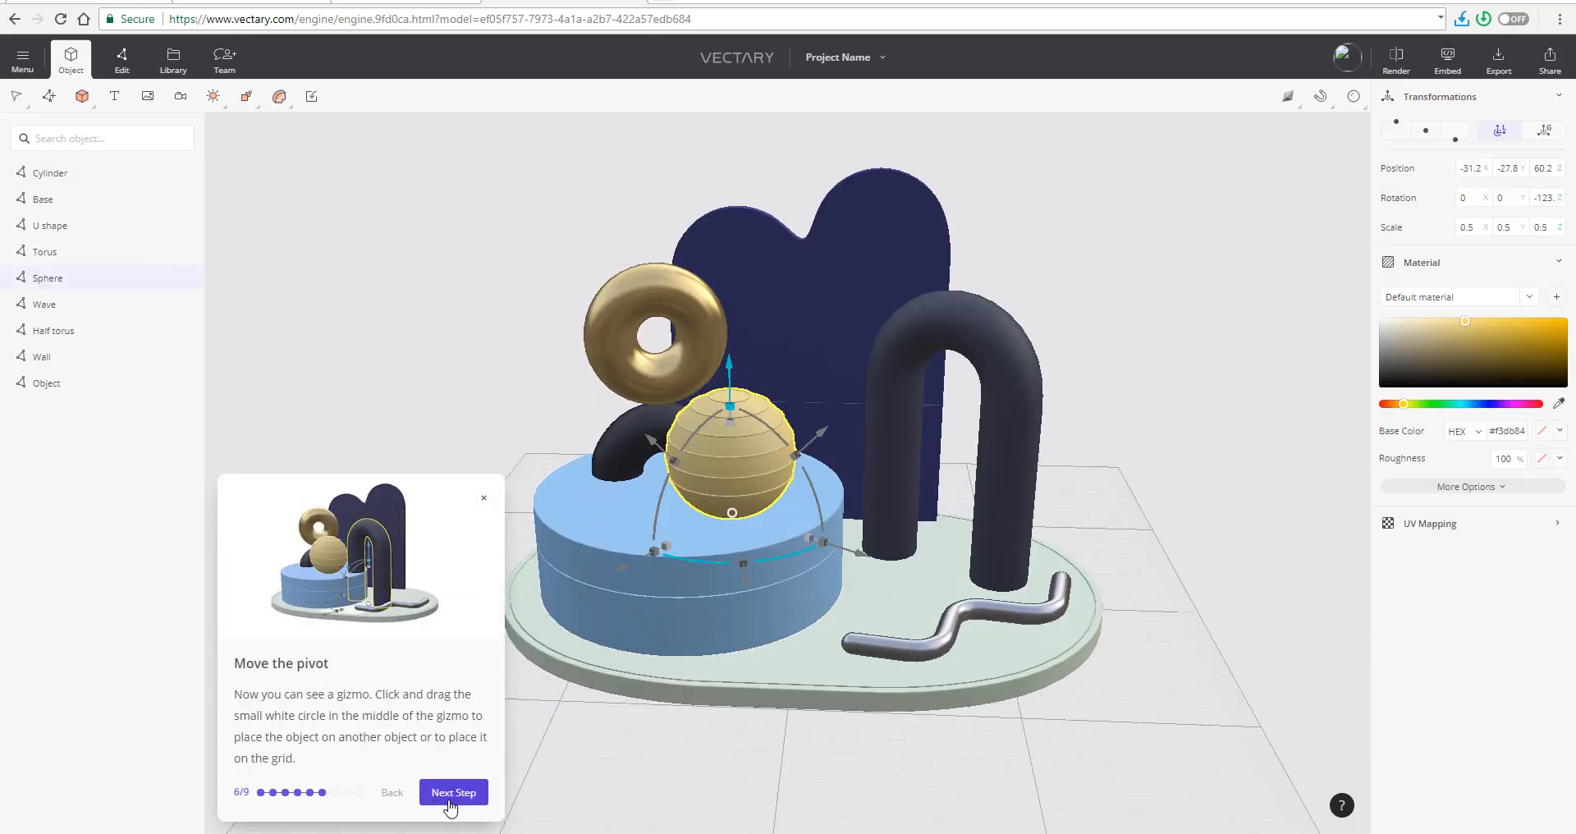
{"action": "mouse_move", "coordinate": [732, 512]}
{"action": "left_mouse_down"}
{"action": "mouse_move", "coordinate": [854, 528]}
{"action": "mouse_move", "coordinate": [744, 448]}
{"action": "mouse_move", "coordinate": [734, 485]}
{"action": "left_mouse_up"}
{"action": "left_click", "coordinate": [453, 793]}
{"action": "left_click_drag", "start_coordinate": [825, 513], "coordinate": [775, 526]}
{"action": "left_click", "coordinate": [452, 793]}
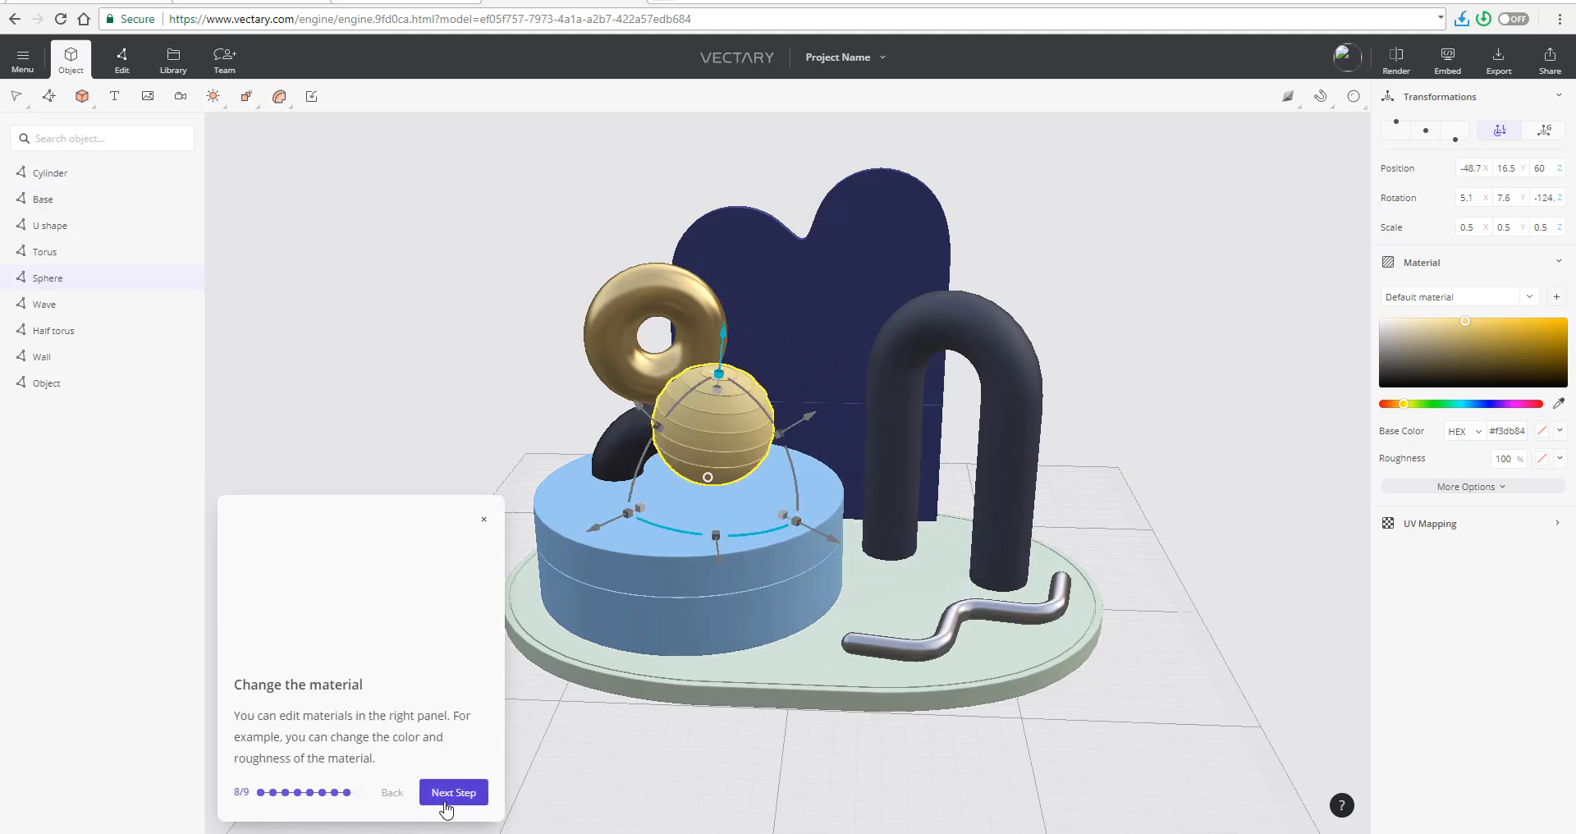
- Change the sphere's base color to green #1dd159 and continue to the tour's last lesson
{"action": "left_click_drag", "start_coordinate": [1489, 345], "coordinate": [1478, 362]}
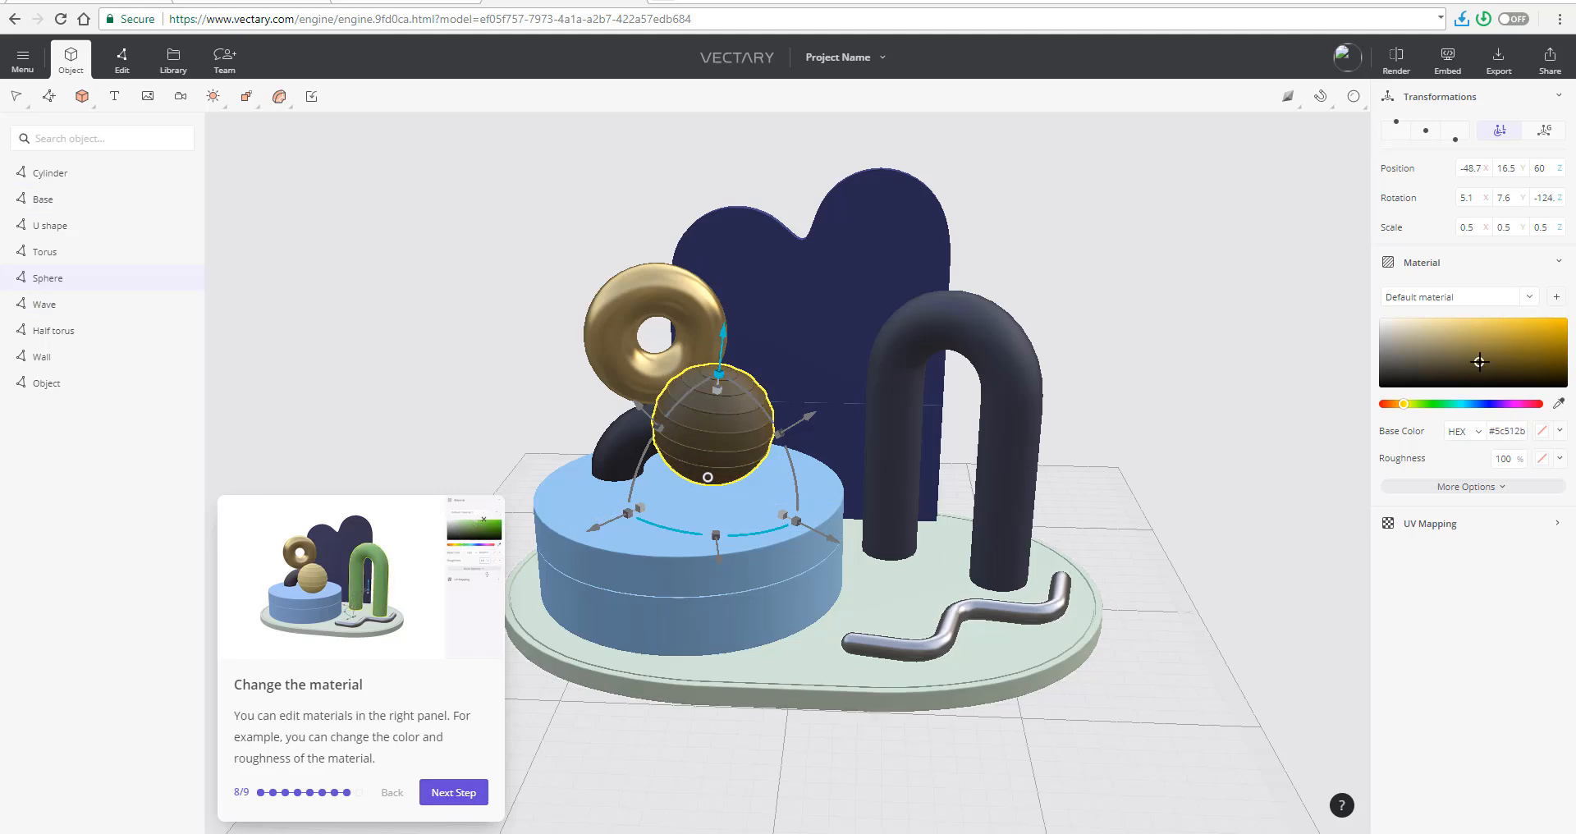
{"action": "left_click_drag", "start_coordinate": [1422, 404], "coordinate": [1444, 404]}
{"action": "left_click", "coordinate": [1542, 330]}
{"action": "left_click", "coordinate": [453, 792]}
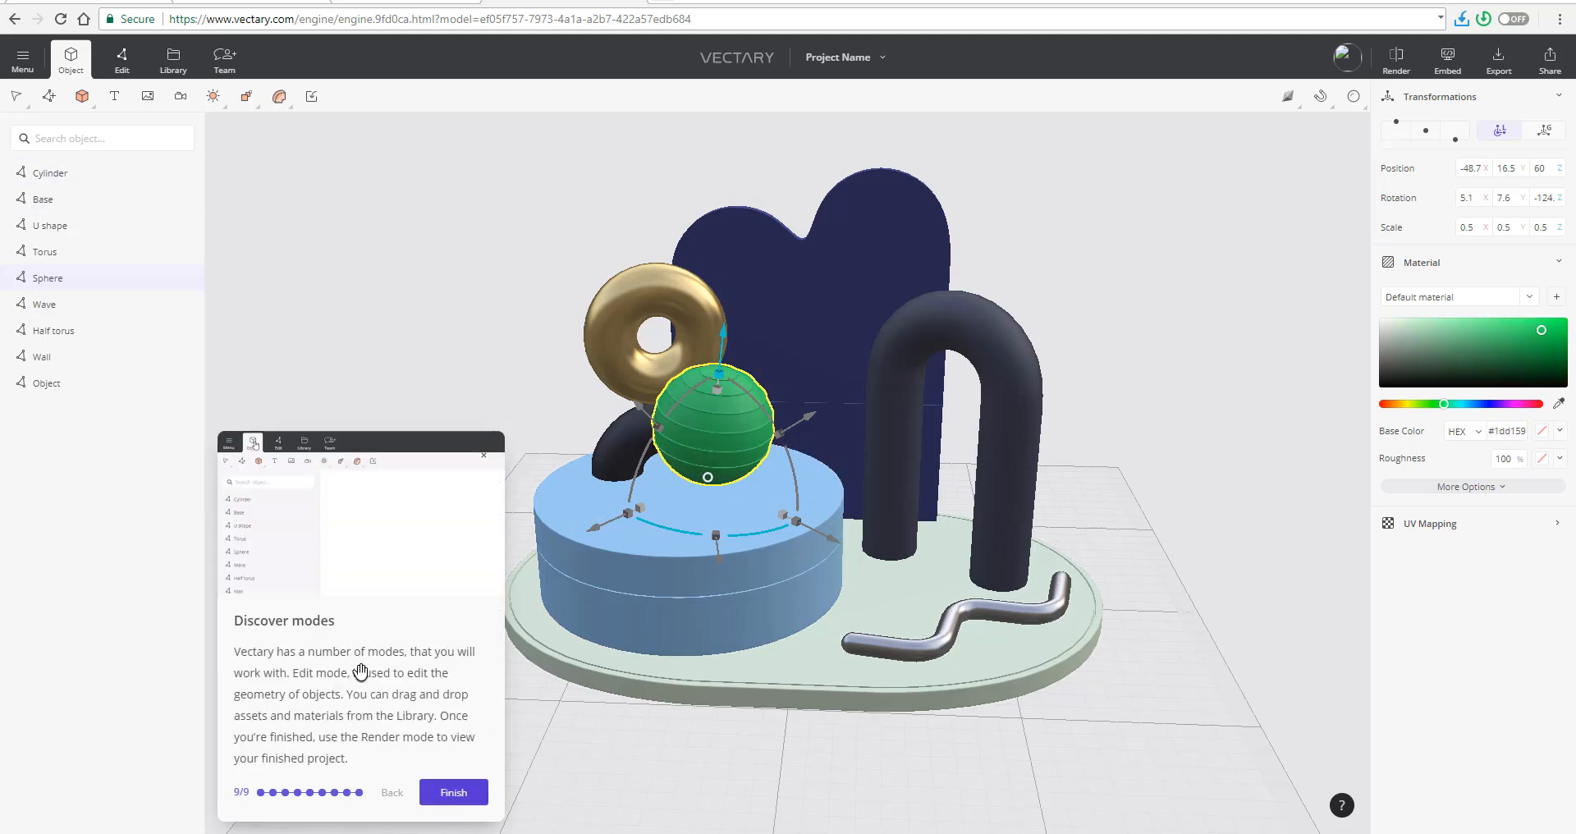
- View the Library's 3D assets, then preview the scene's render at High quality and finish the tour
{"action": "left_click", "coordinate": [173, 62]}
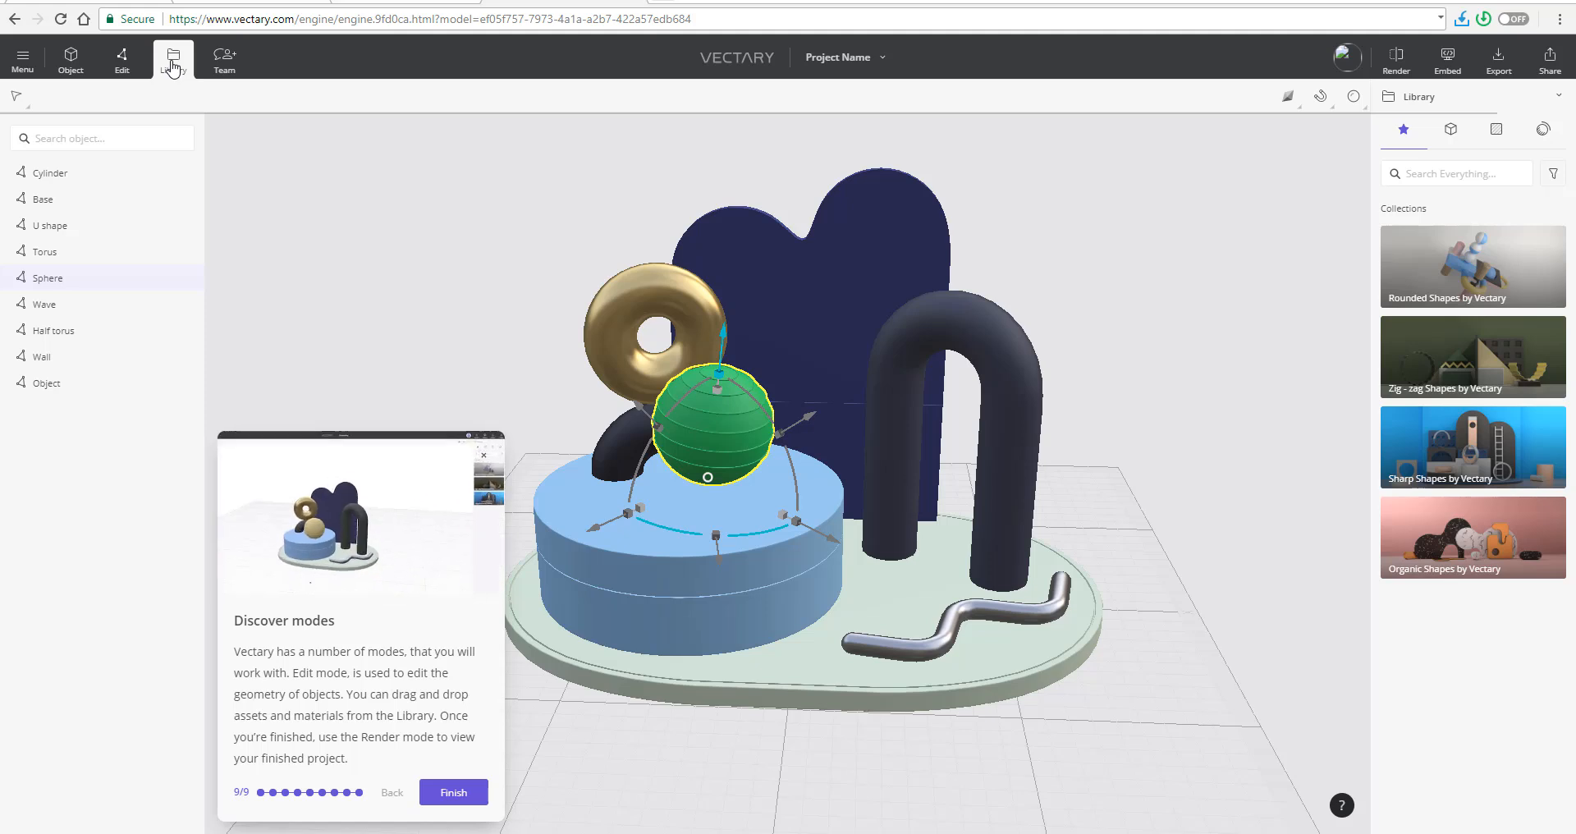
{"action": "left_click", "coordinate": [1451, 131]}
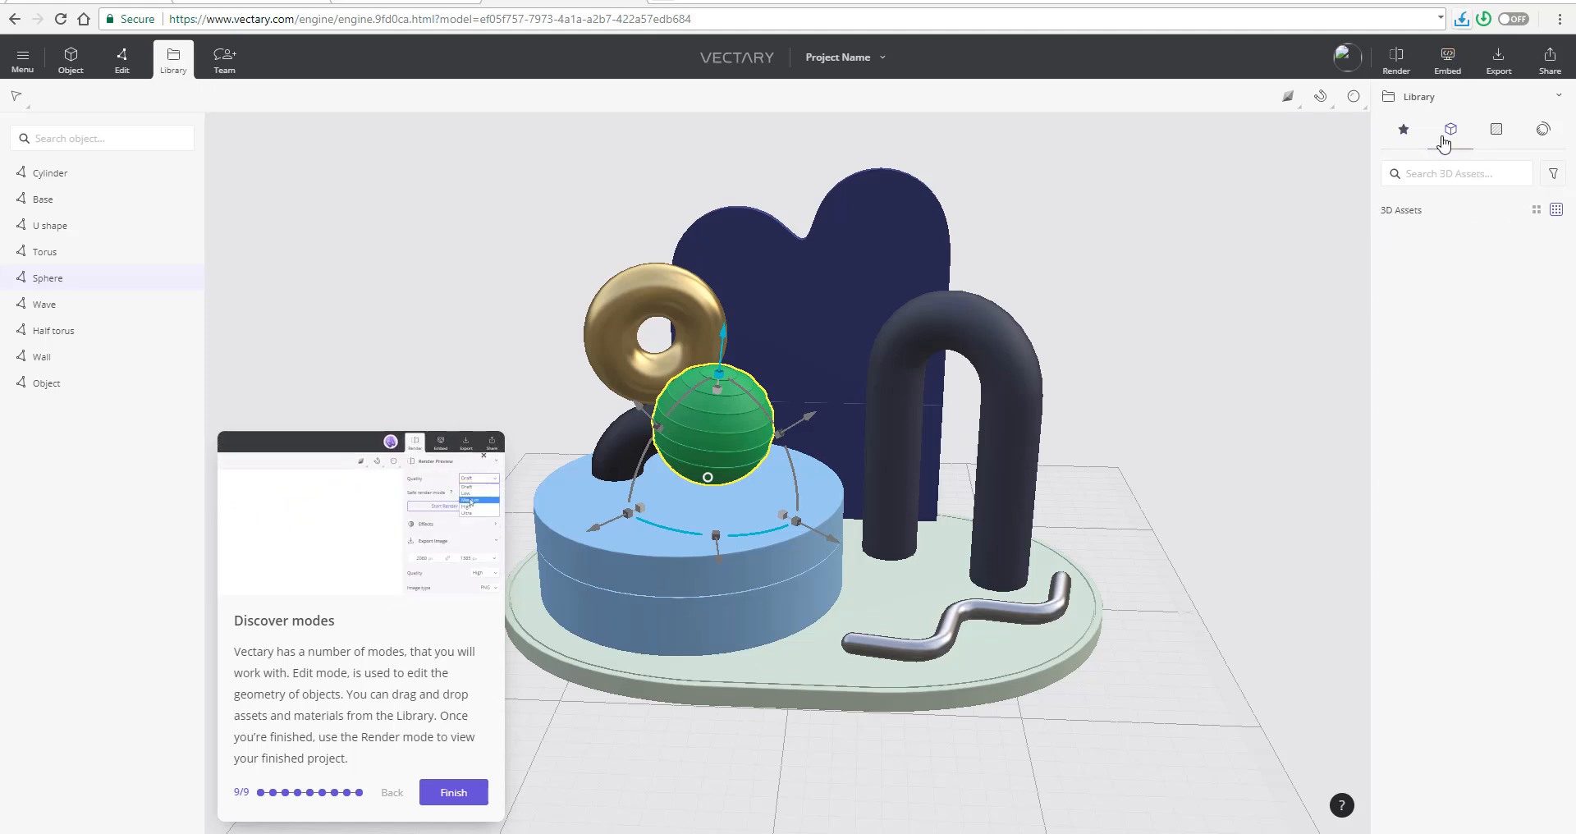
{"action": "left_click", "coordinate": [1397, 59]}
{"action": "left_click", "coordinate": [1523, 131]}
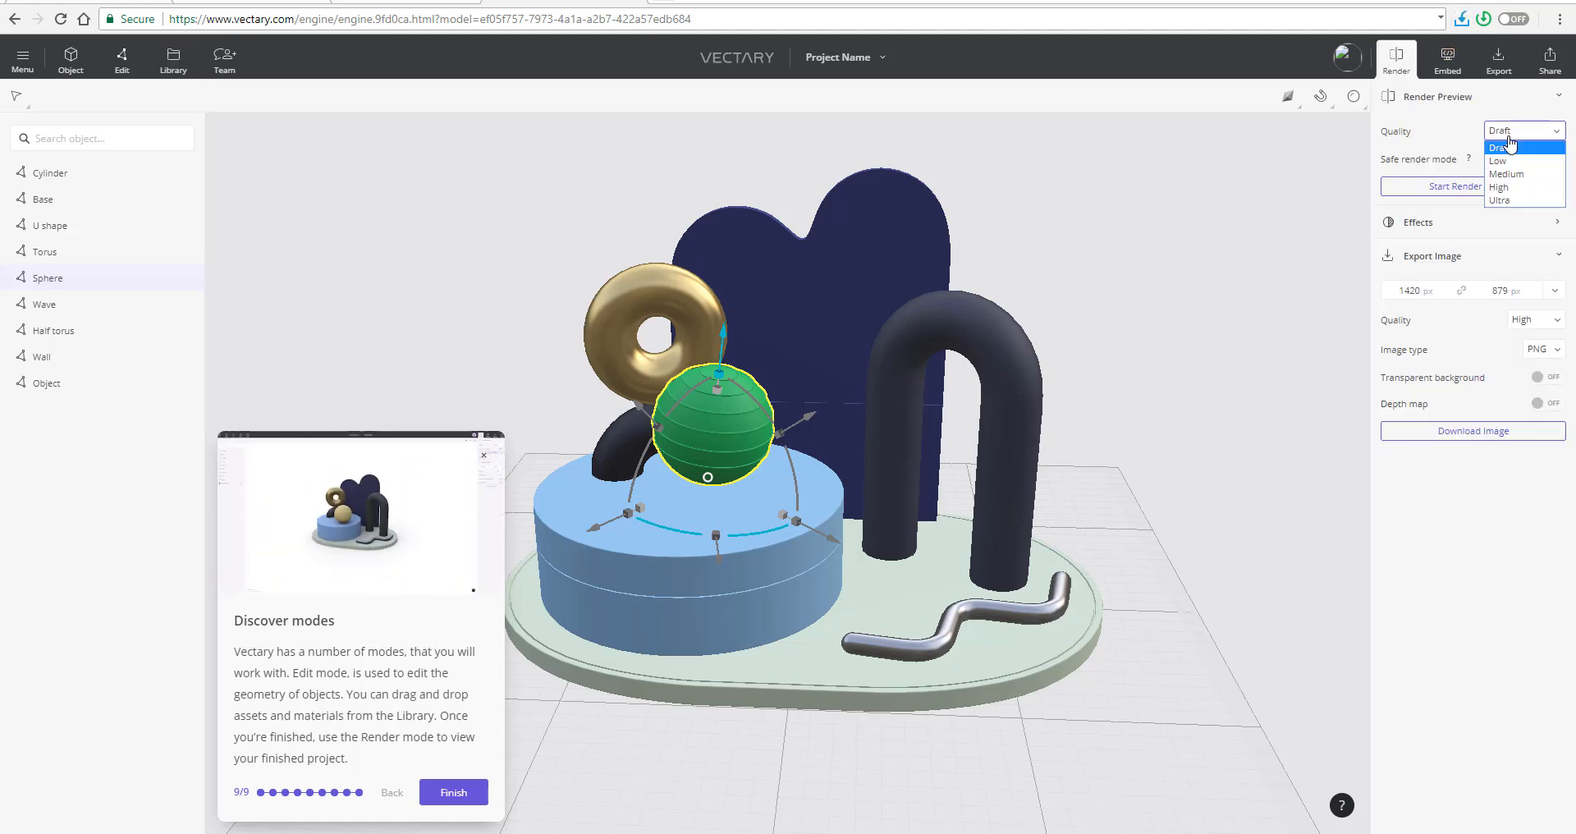
{"action": "left_click", "coordinate": [1509, 187]}
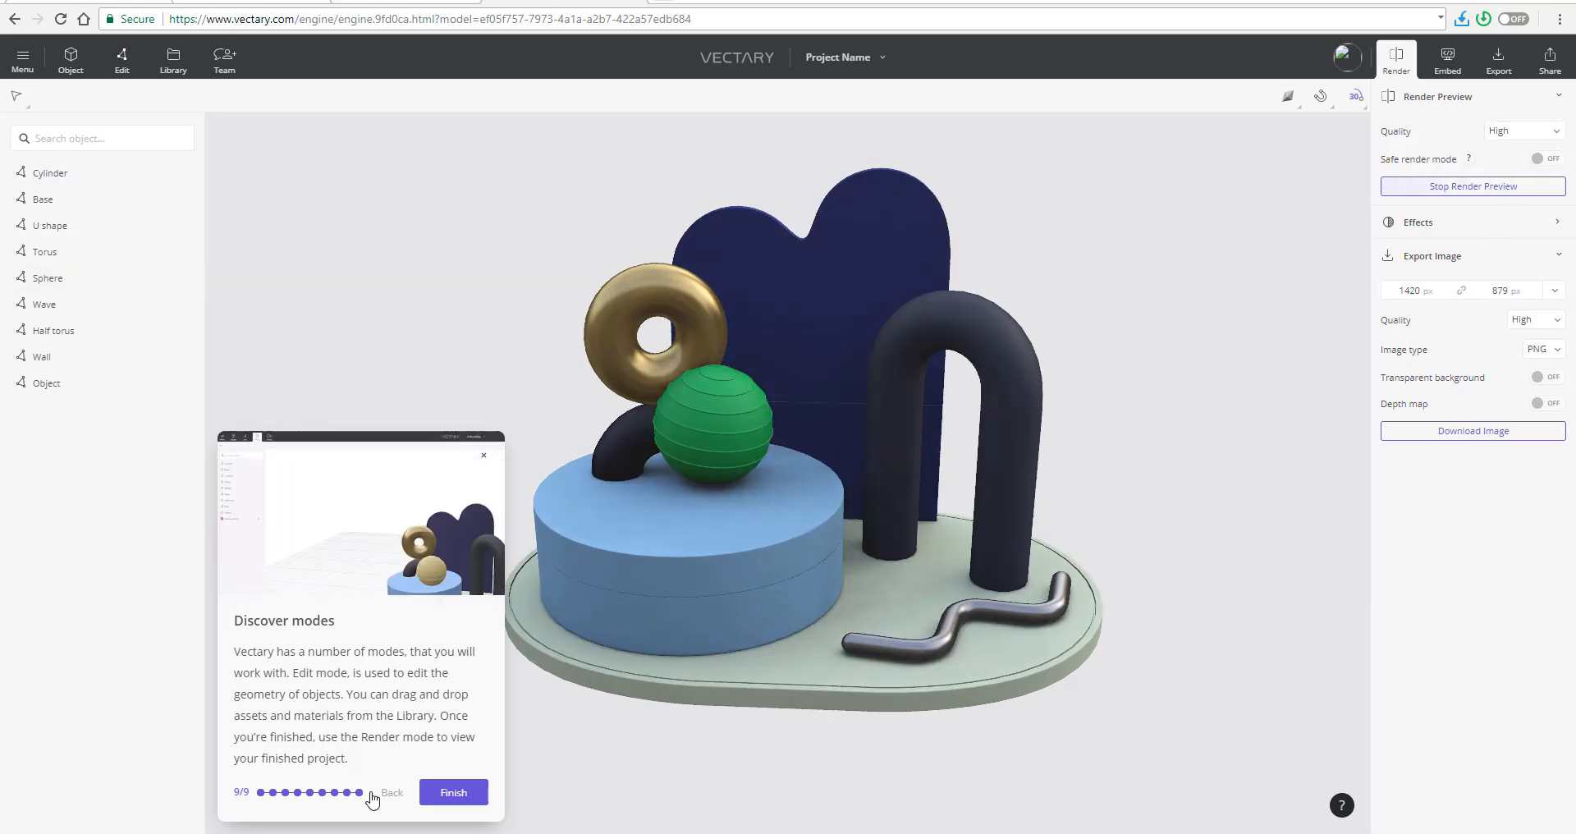
{"action": "left_click", "coordinate": [458, 794]}
{"action": "left_click", "coordinate": [790, 489]}
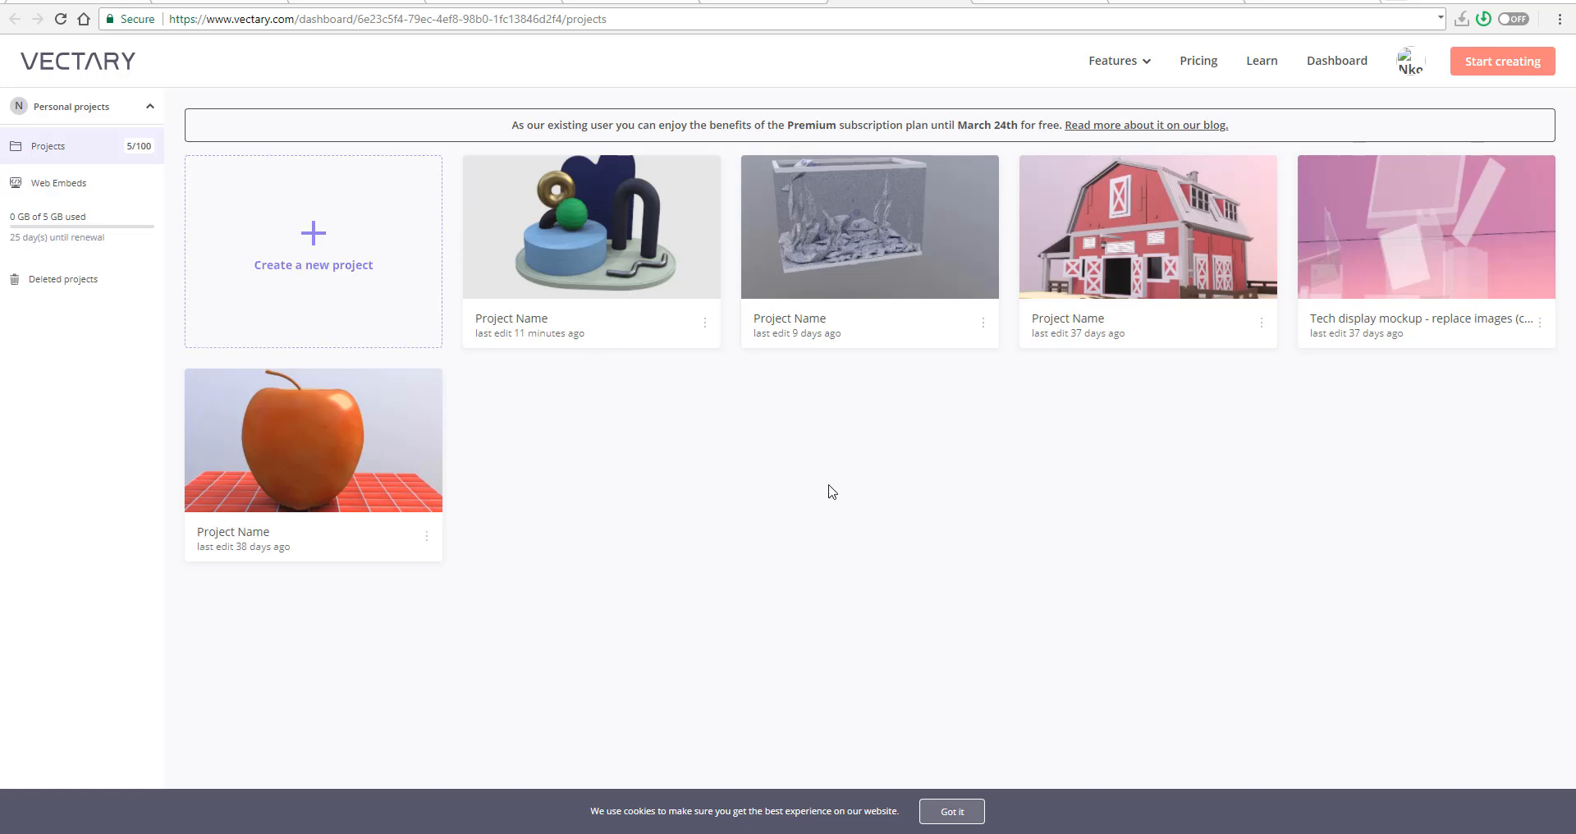
- Check the aquarium project's options on the dashboard and switch to the empty project in the editor
{"action": "left_click", "coordinate": [984, 324]}
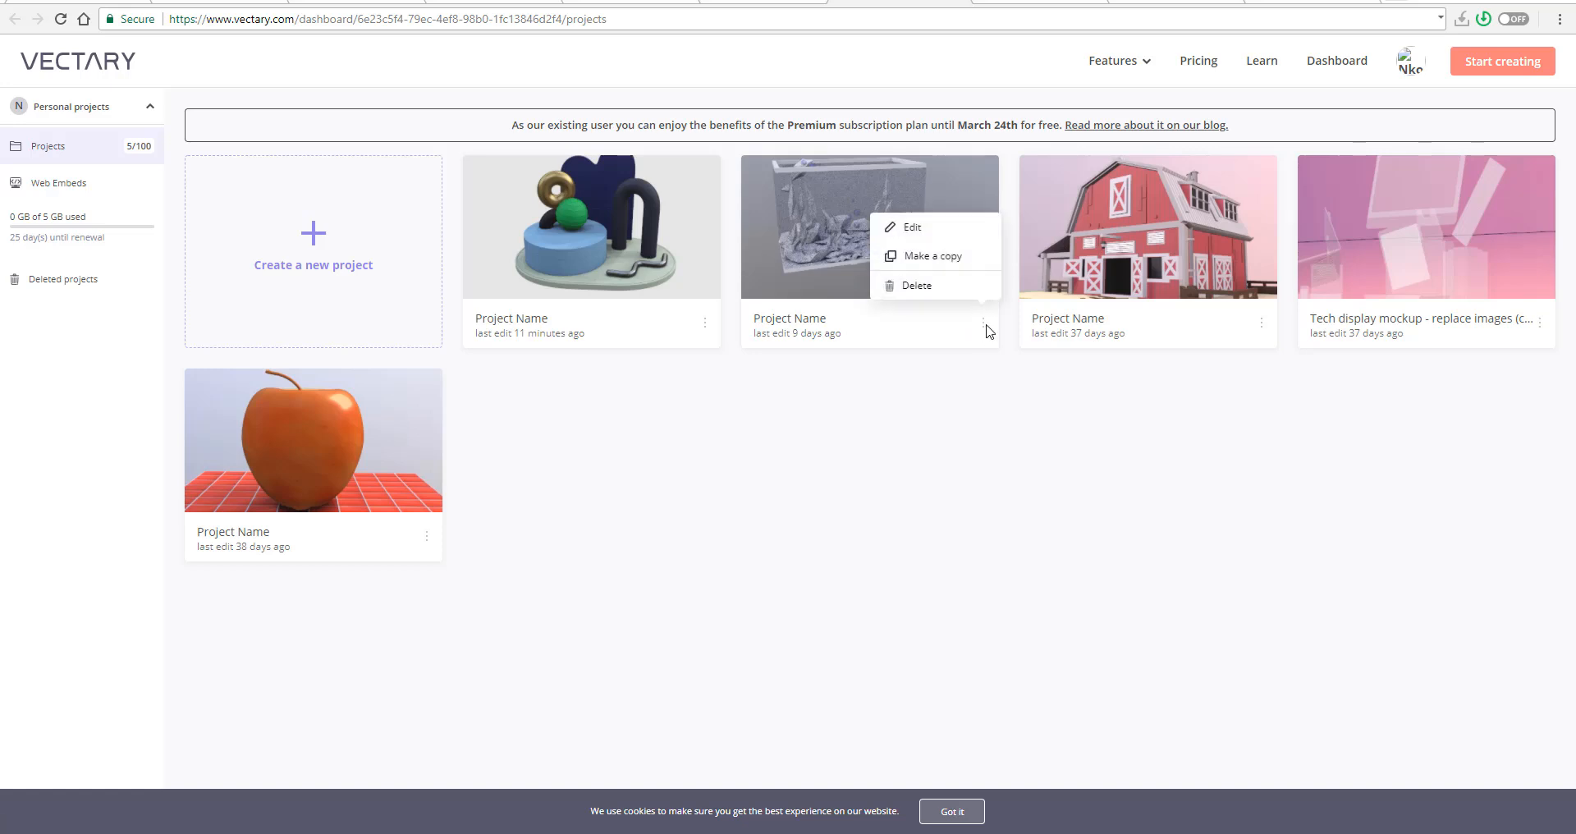
{"action": "left_click", "coordinate": [846, 502]}
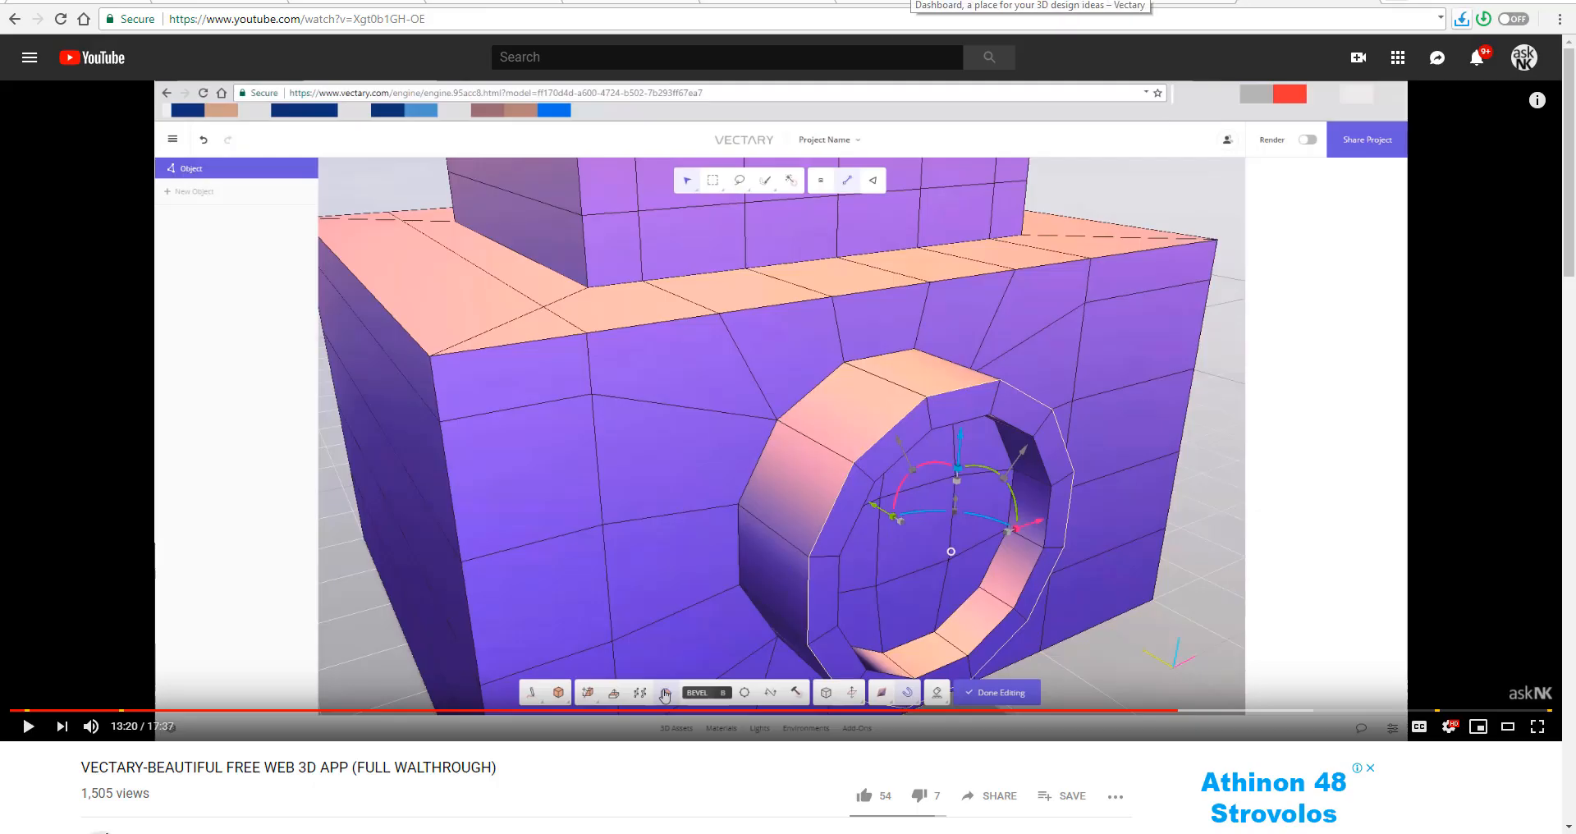
{"action": "left_click", "coordinate": [1019, 7]}
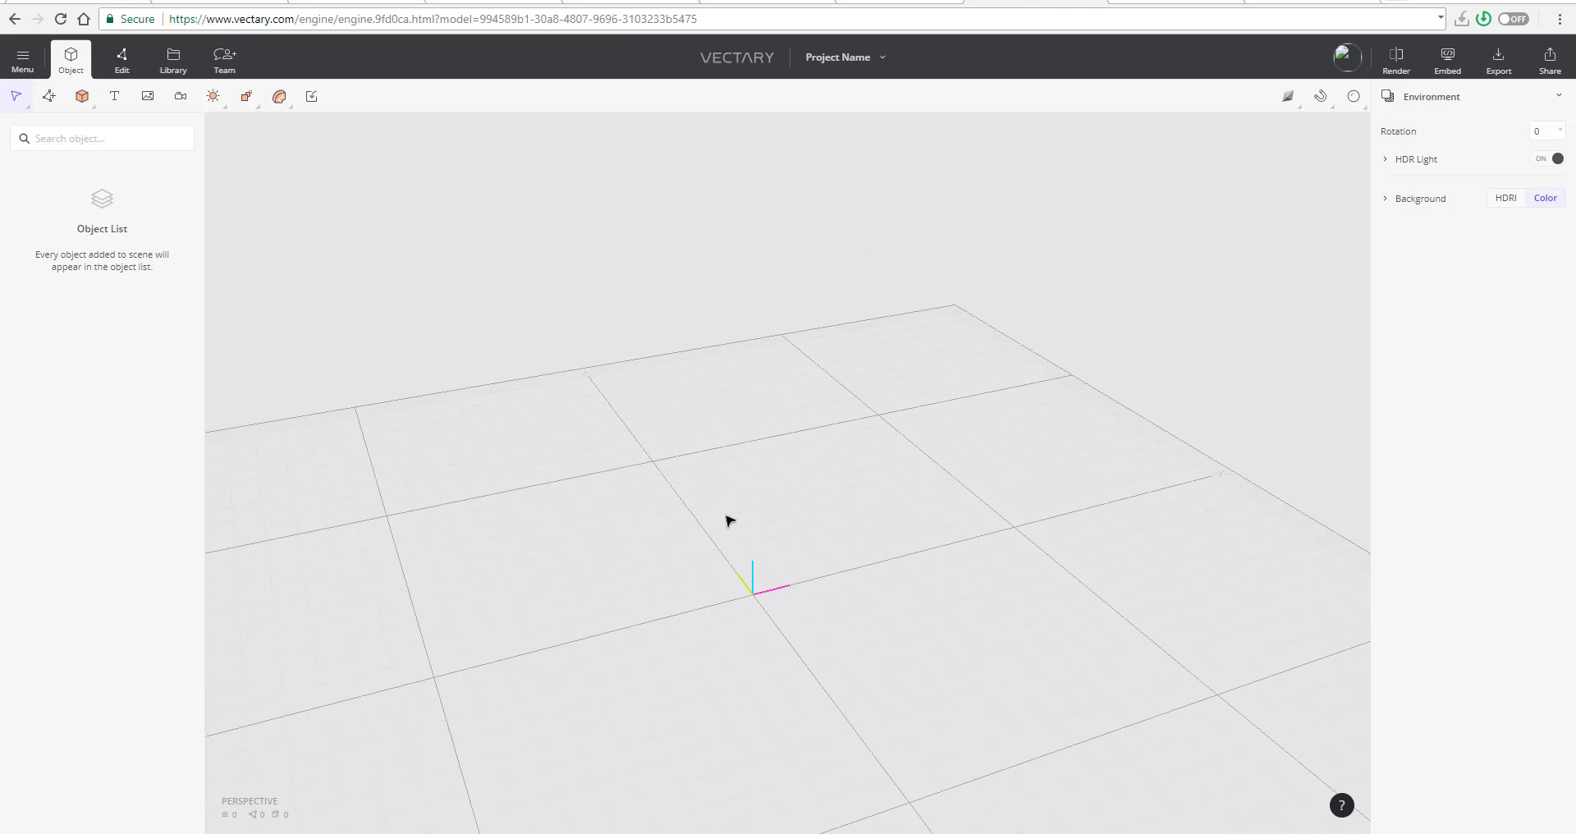
{"action": "scroll", "coordinate": [729, 521], "scroll_direction": "down", "scroll_amount": 3}
{"action": "scroll", "coordinate": [722, 611], "scroll_direction": "up", "scroll_amount": 3}
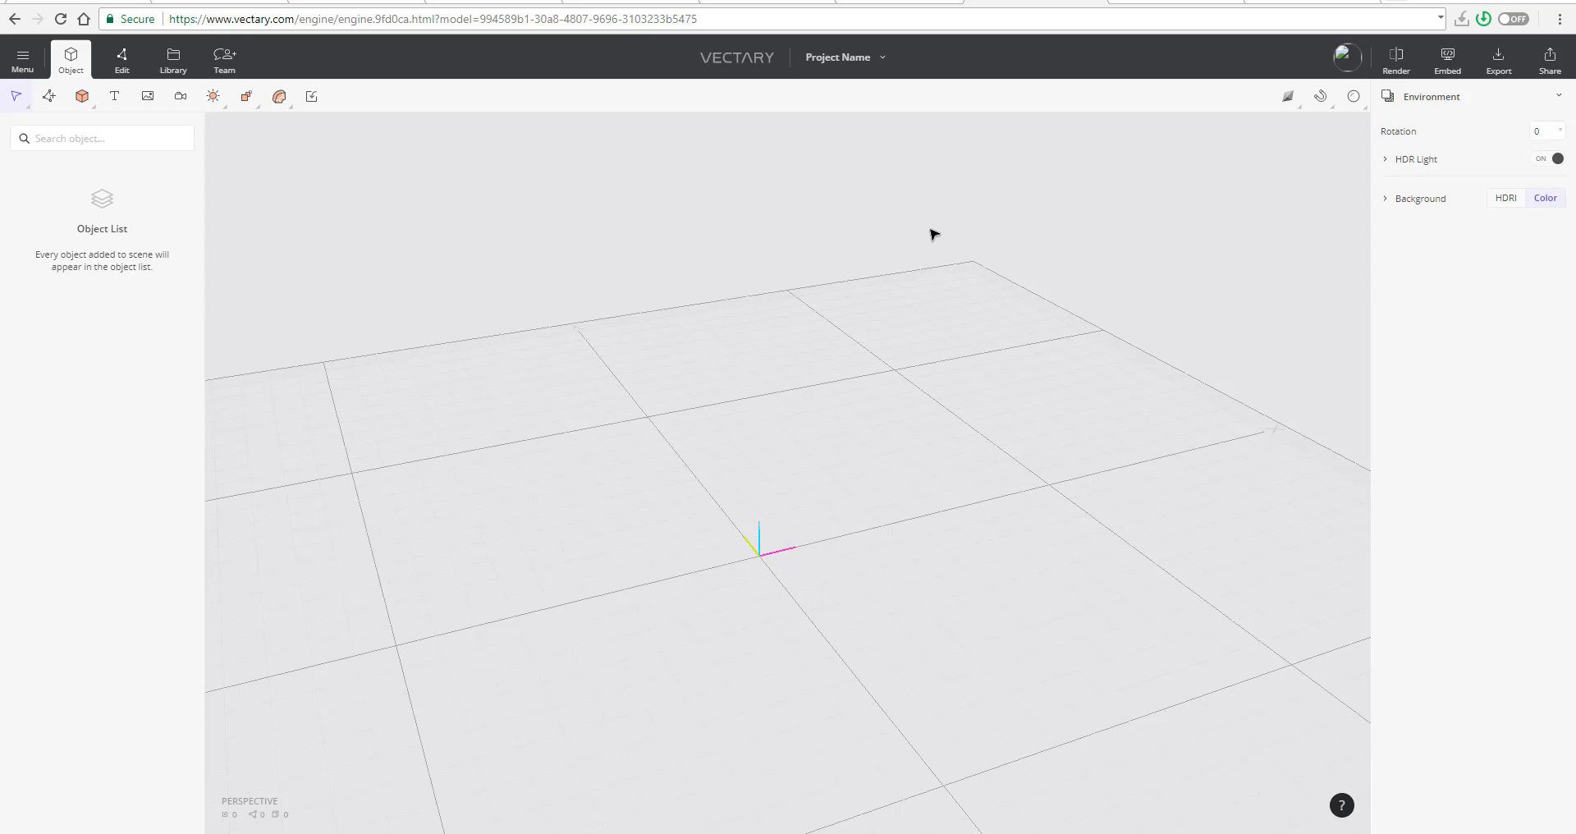
- Turn on Dark Mode and set the number of undo steps to 55 in the editor settings
{"action": "left_click", "coordinate": [25, 61]}
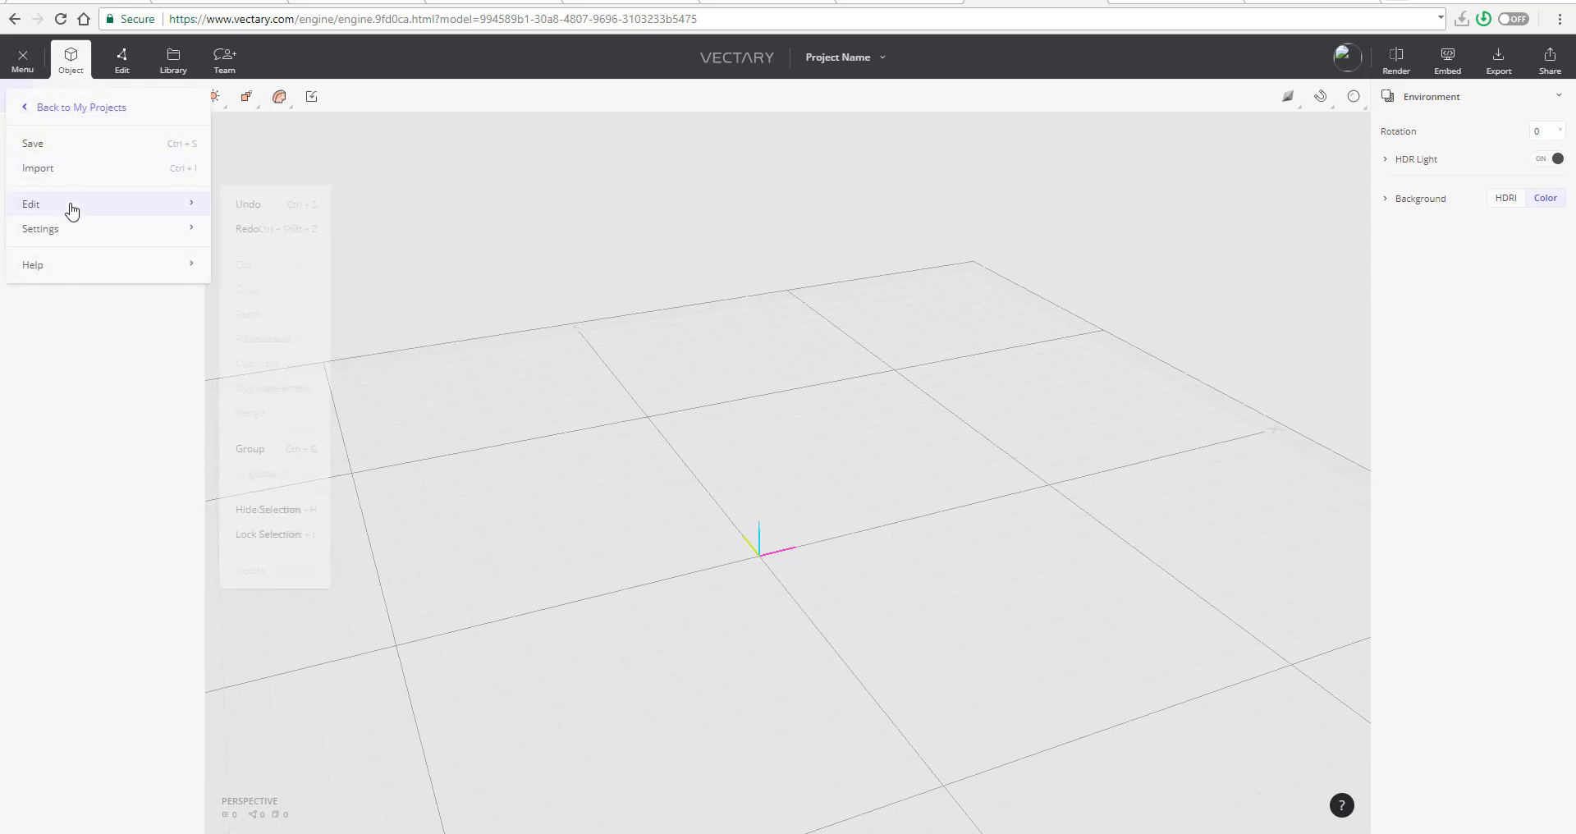
{"action": "mouse_move", "coordinate": [77, 234]}
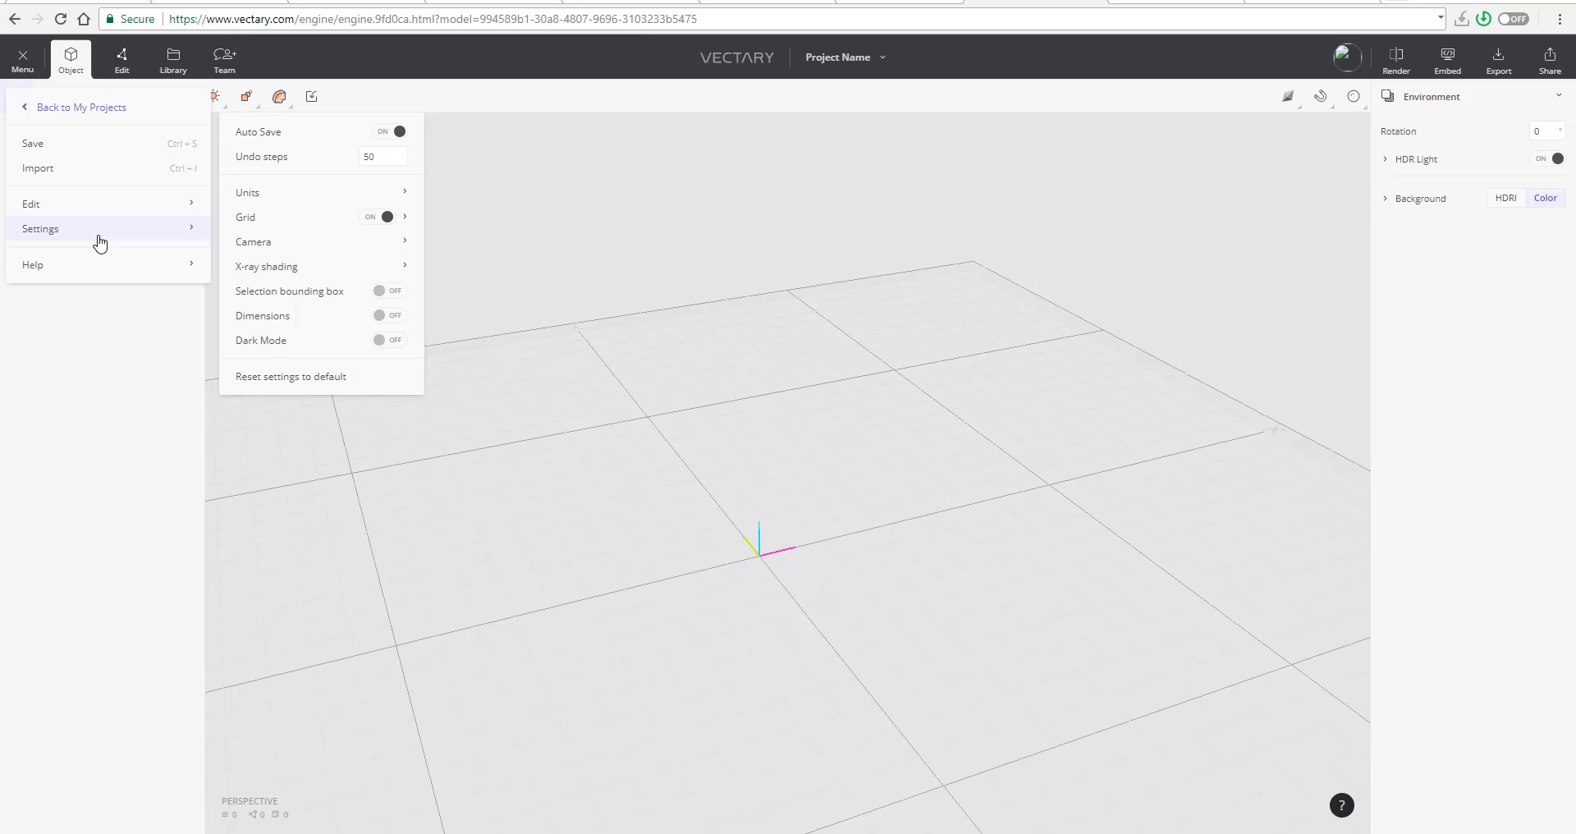
{"action": "left_click", "coordinate": [391, 341]}
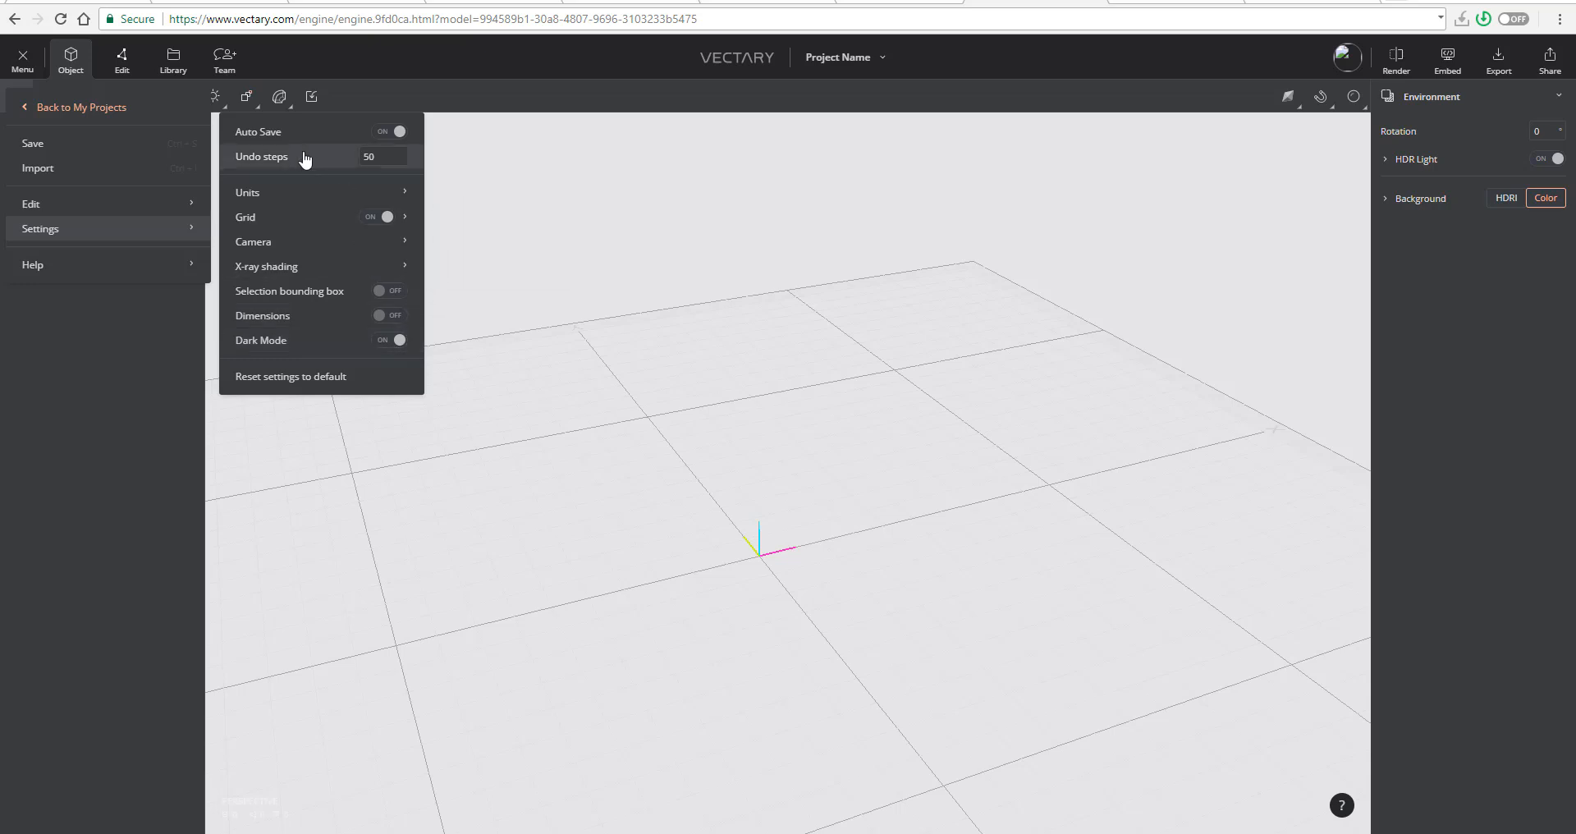
{"action": "left_click_drag", "start_coordinate": [376, 156], "coordinate": [371, 49]}
{"action": "type", "text": "51"}
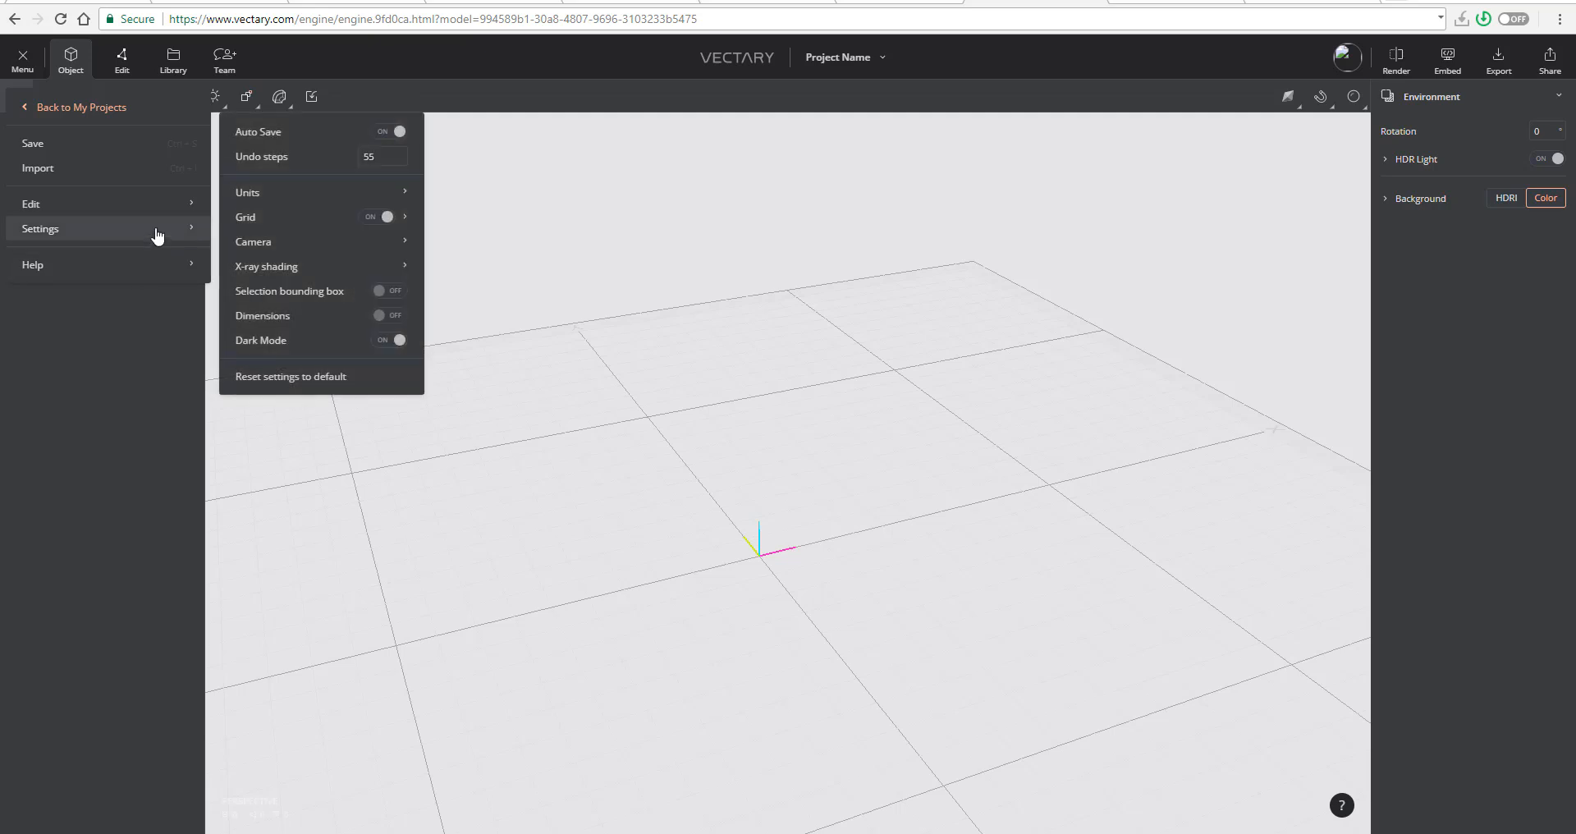
- Examine the X-ray shading, camera, grid and units settings, turning the grid off and on again
{"action": "mouse_move", "coordinate": [377, 275]}
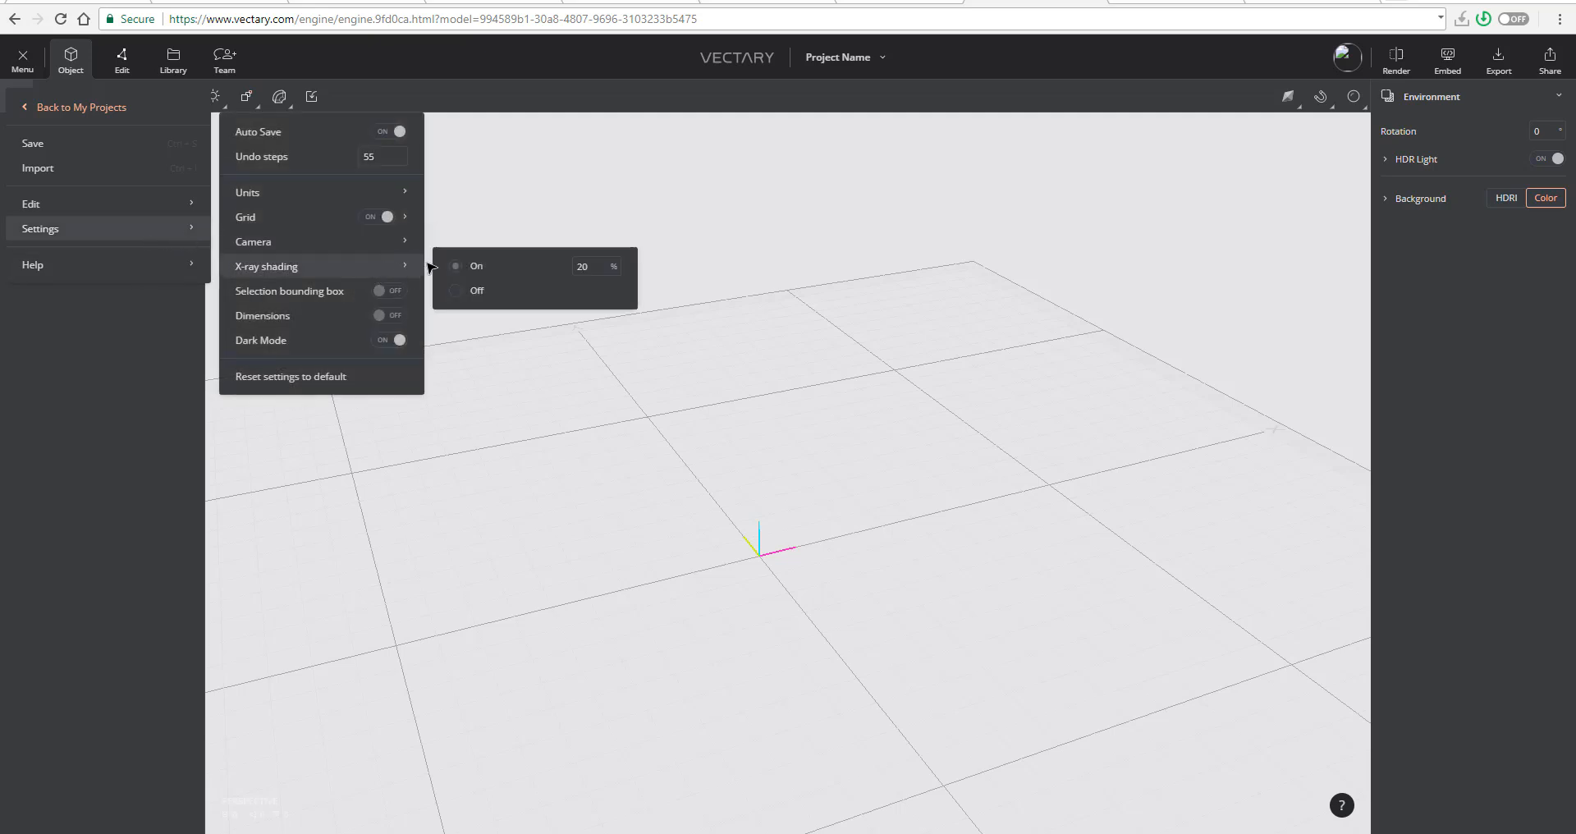
{"action": "mouse_move", "coordinate": [393, 245]}
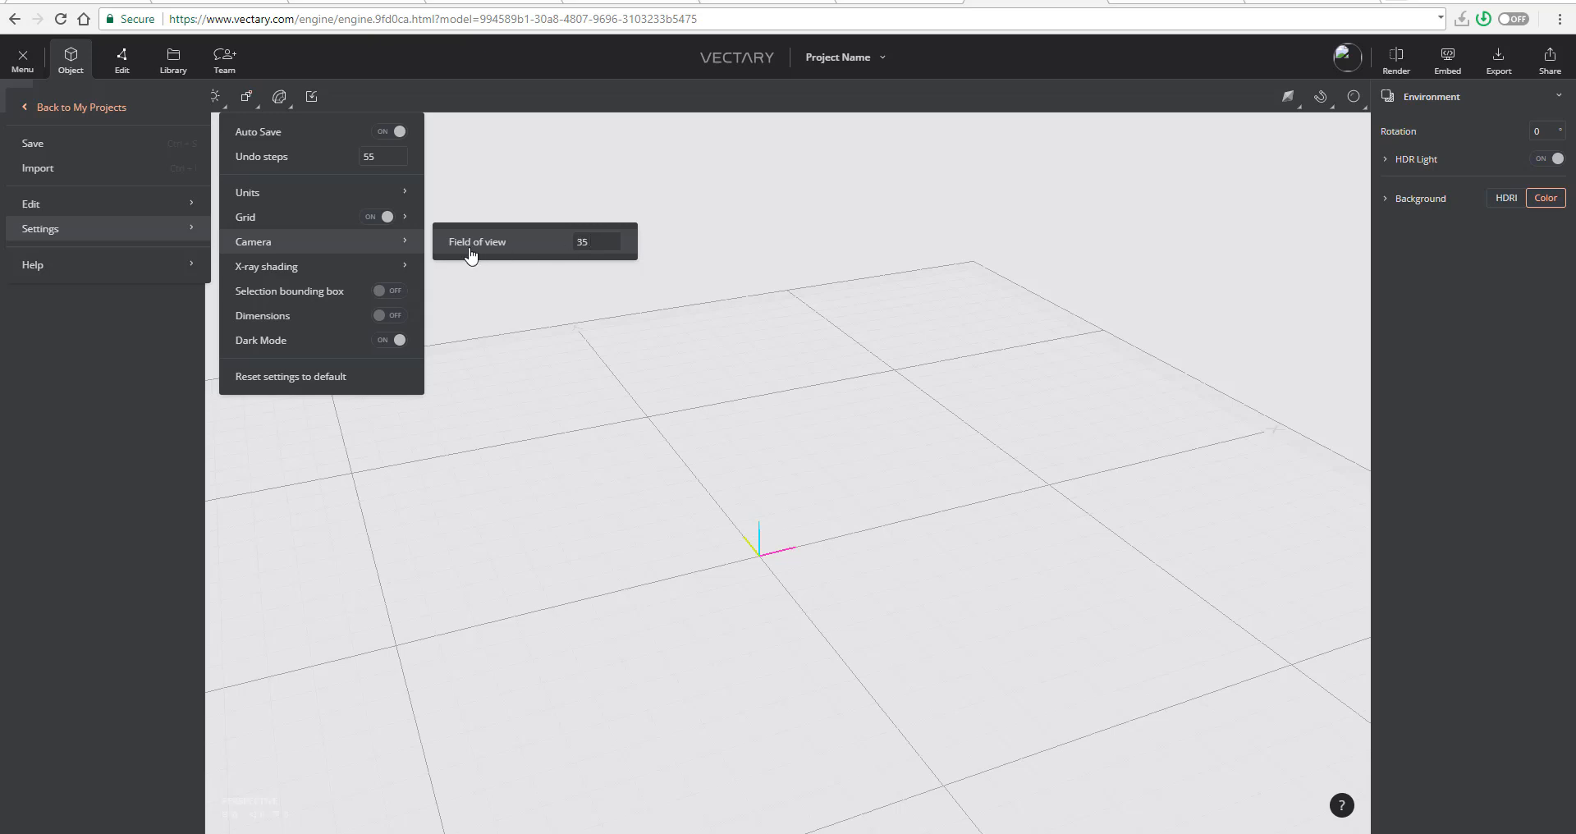
{"action": "left_click", "coordinate": [371, 219]}
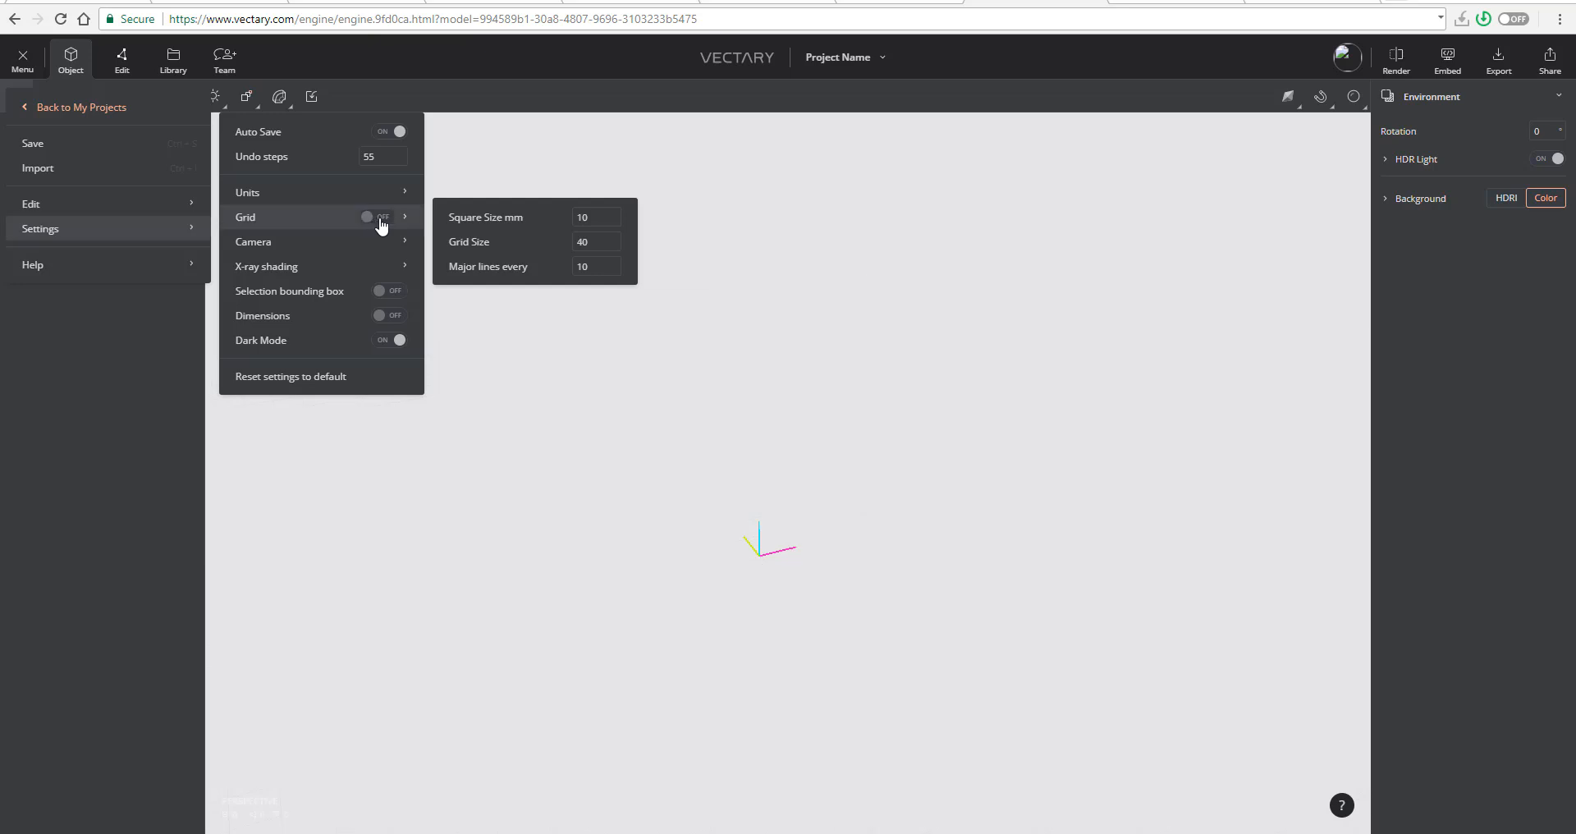
{"action": "left_click", "coordinate": [382, 220]}
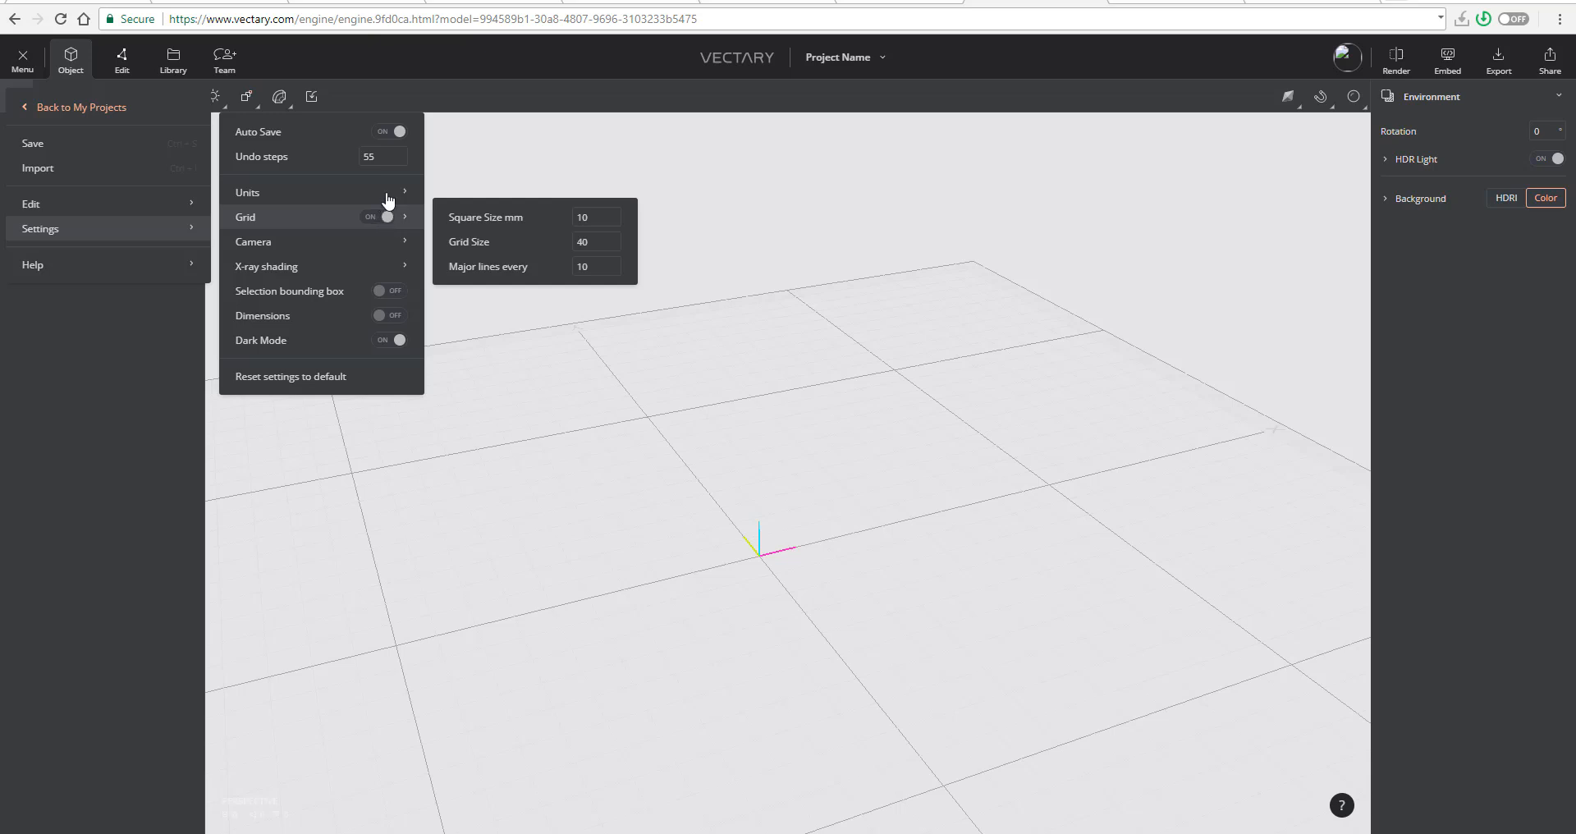
{"action": "mouse_move", "coordinate": [391, 192]}
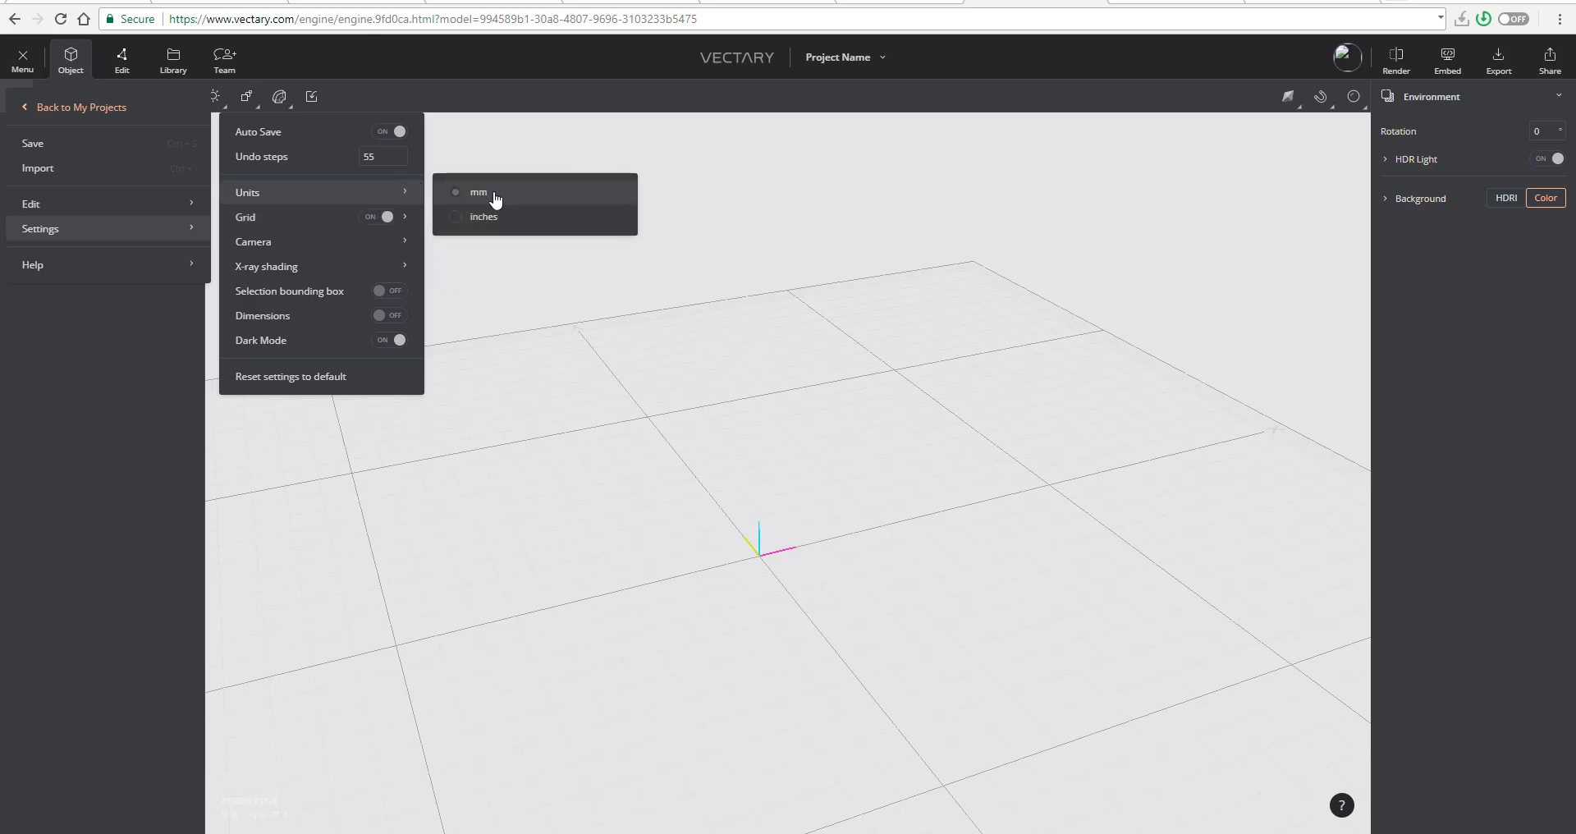
{"action": "left_click", "coordinate": [708, 160]}
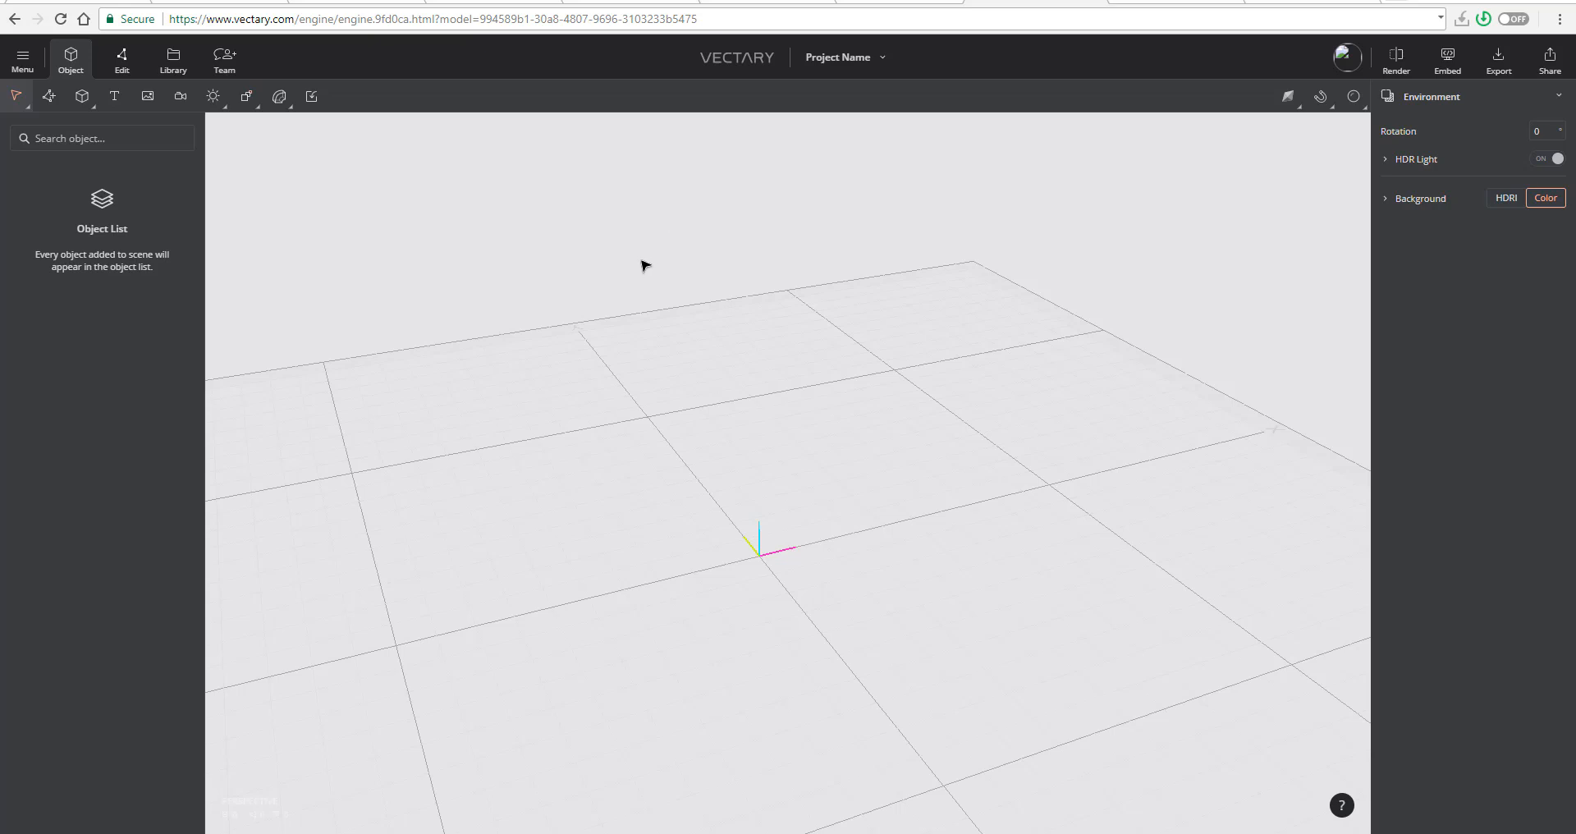
- Examine which primitives and light types can be added to the scene
{"action": "left_click", "coordinate": [82, 98]}
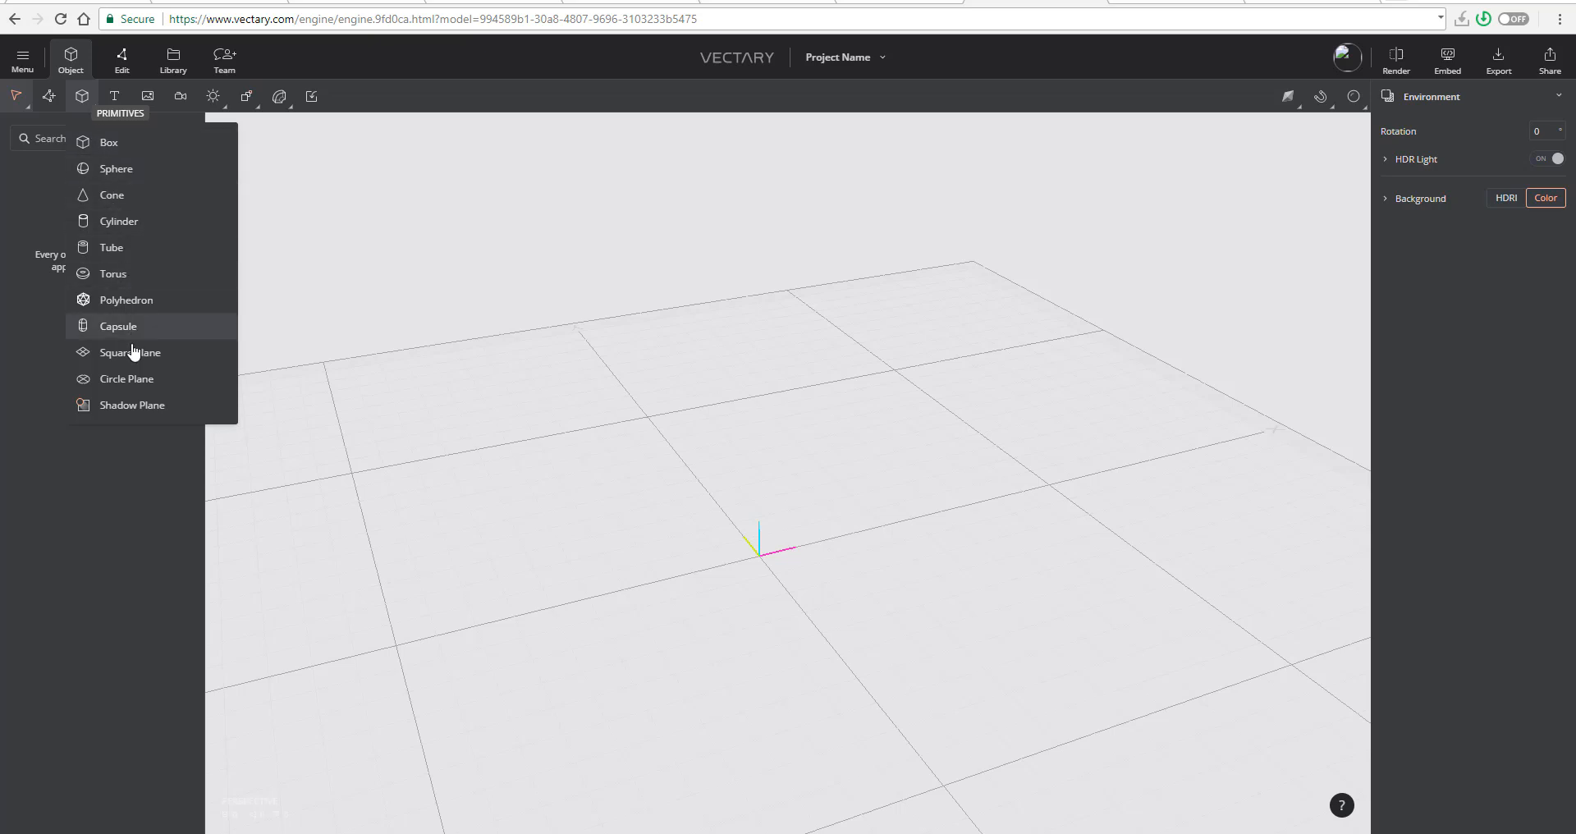
{"action": "left_click", "coordinate": [82, 96]}
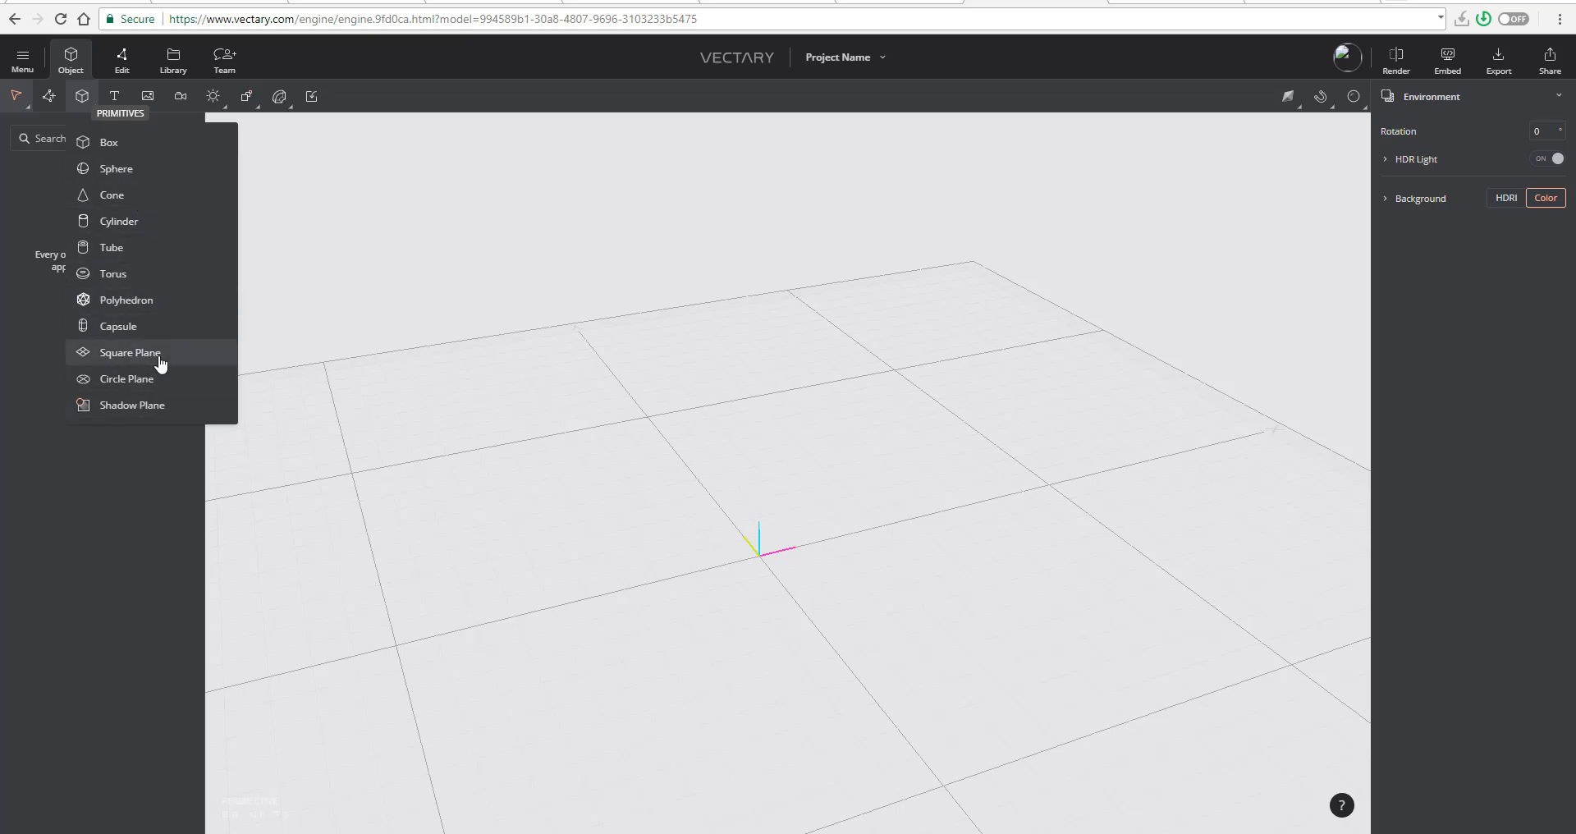
{"action": "mouse_move", "coordinate": [213, 96]}
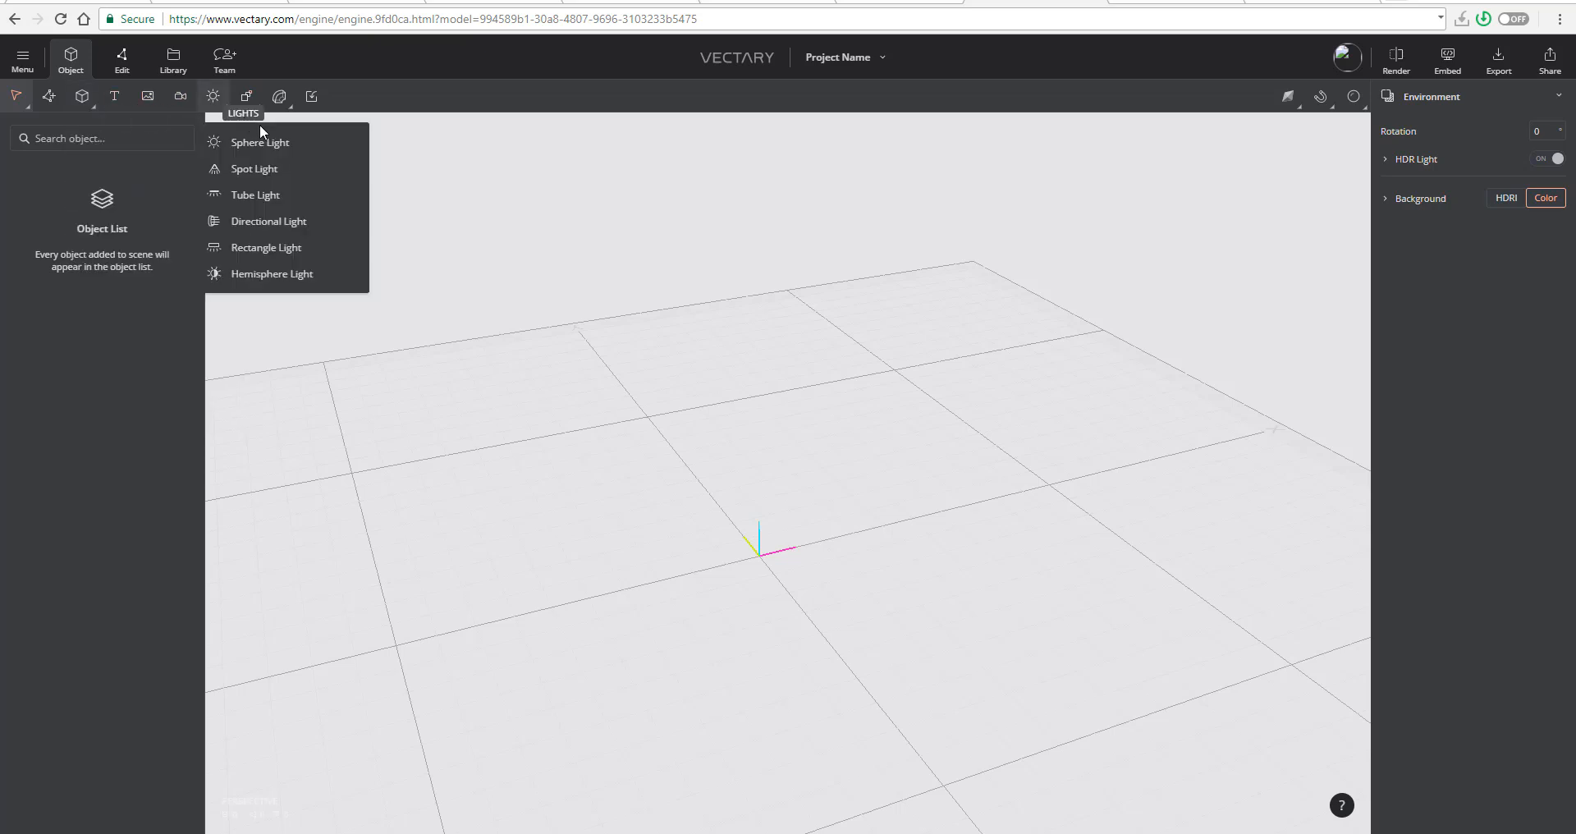
{"action": "mouse_move", "coordinate": [280, 100]}
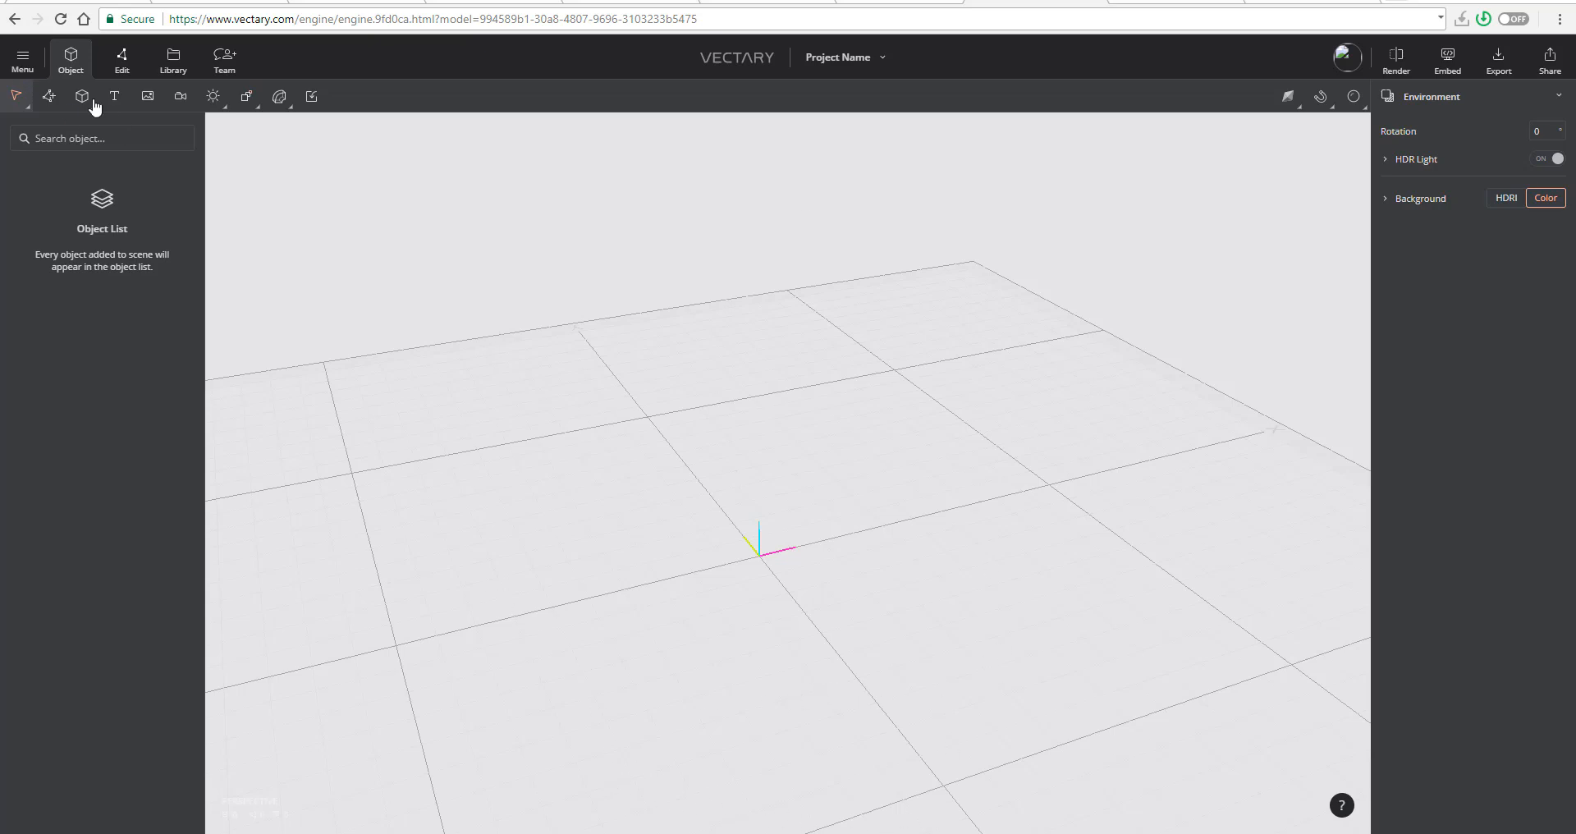
- Add a default 100 × 100 × 100 box primitive to the scene and inspect it from several angles
{"action": "mouse_move", "coordinate": [86, 101]}
{"action": "left_click", "coordinate": [109, 142]}
{"action": "scroll", "coordinate": [862, 424], "scroll_direction": "down", "scroll_amount": 3}
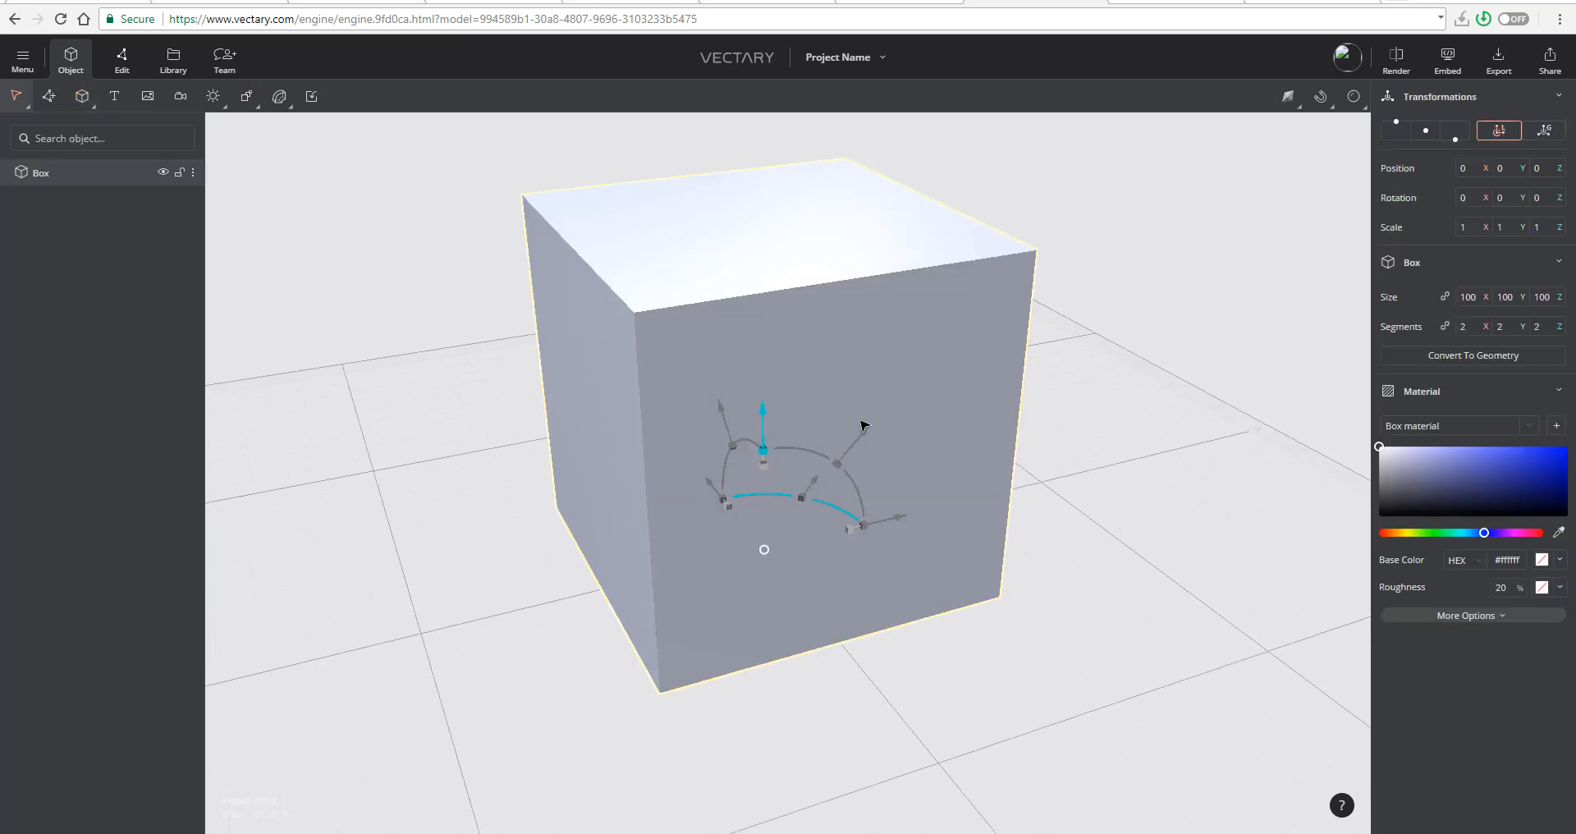
{"action": "left_click_drag", "start_coordinate": [862, 424], "coordinate": [754, 343]}
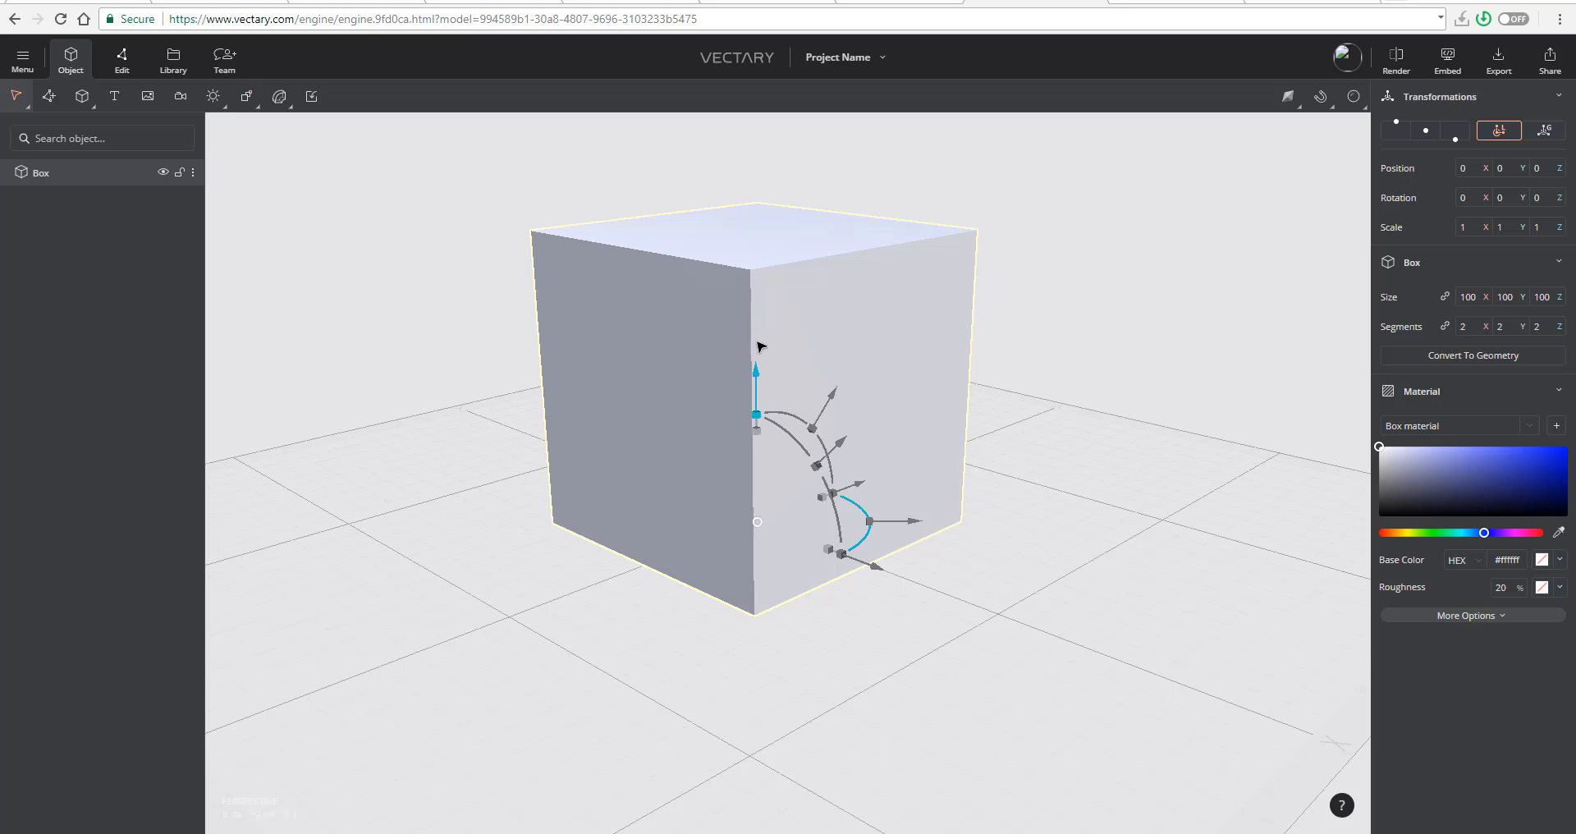
{"action": "right_click_drag", "start_coordinate": [1123, 396], "coordinate": [1062, 383]}
{"action": "scroll", "coordinate": [1224, 463], "scroll_direction": "up", "scroll_amount": 4}
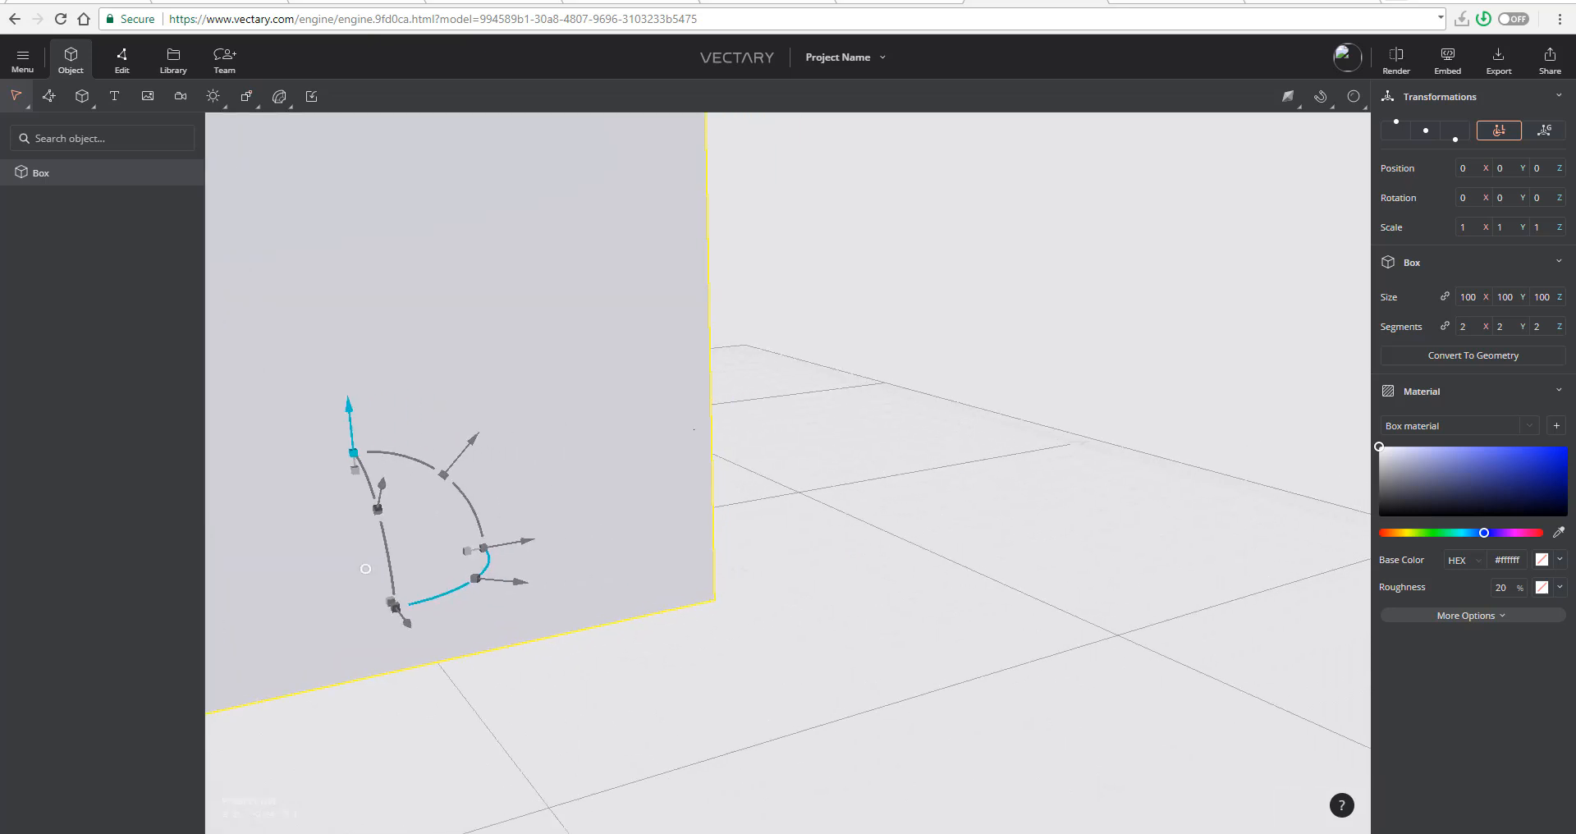
{"action": "scroll", "coordinate": [922, 556], "scroll_direction": "down", "scroll_amount": 5}
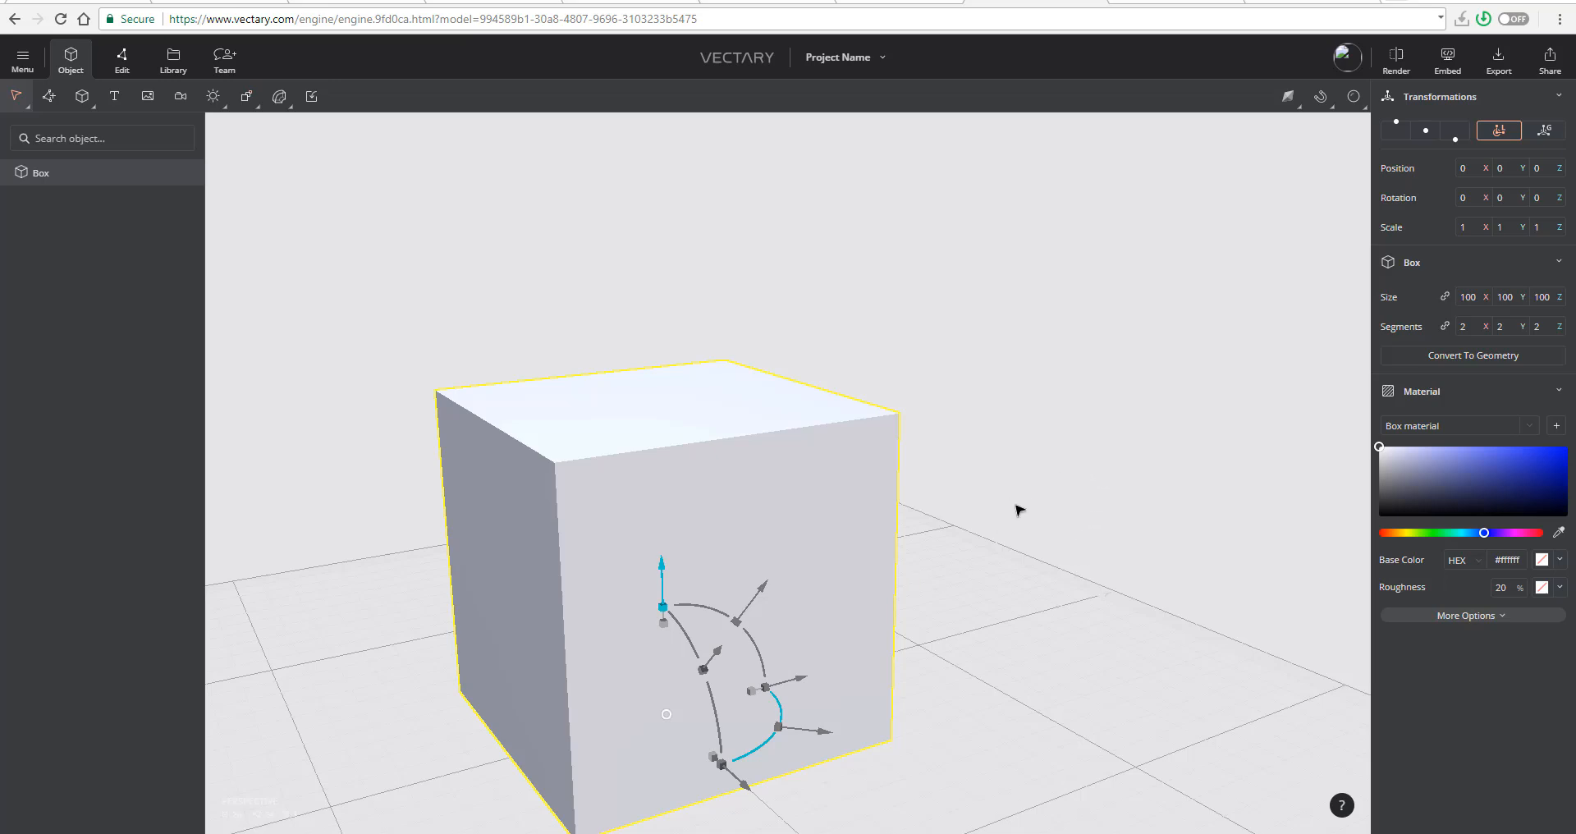
- Examine the box's proportions by viewing it straight from the front and from its corner at different distances
{"action": "scroll", "coordinate": [1018, 510], "scroll_direction": "down", "scroll_amount": 2}
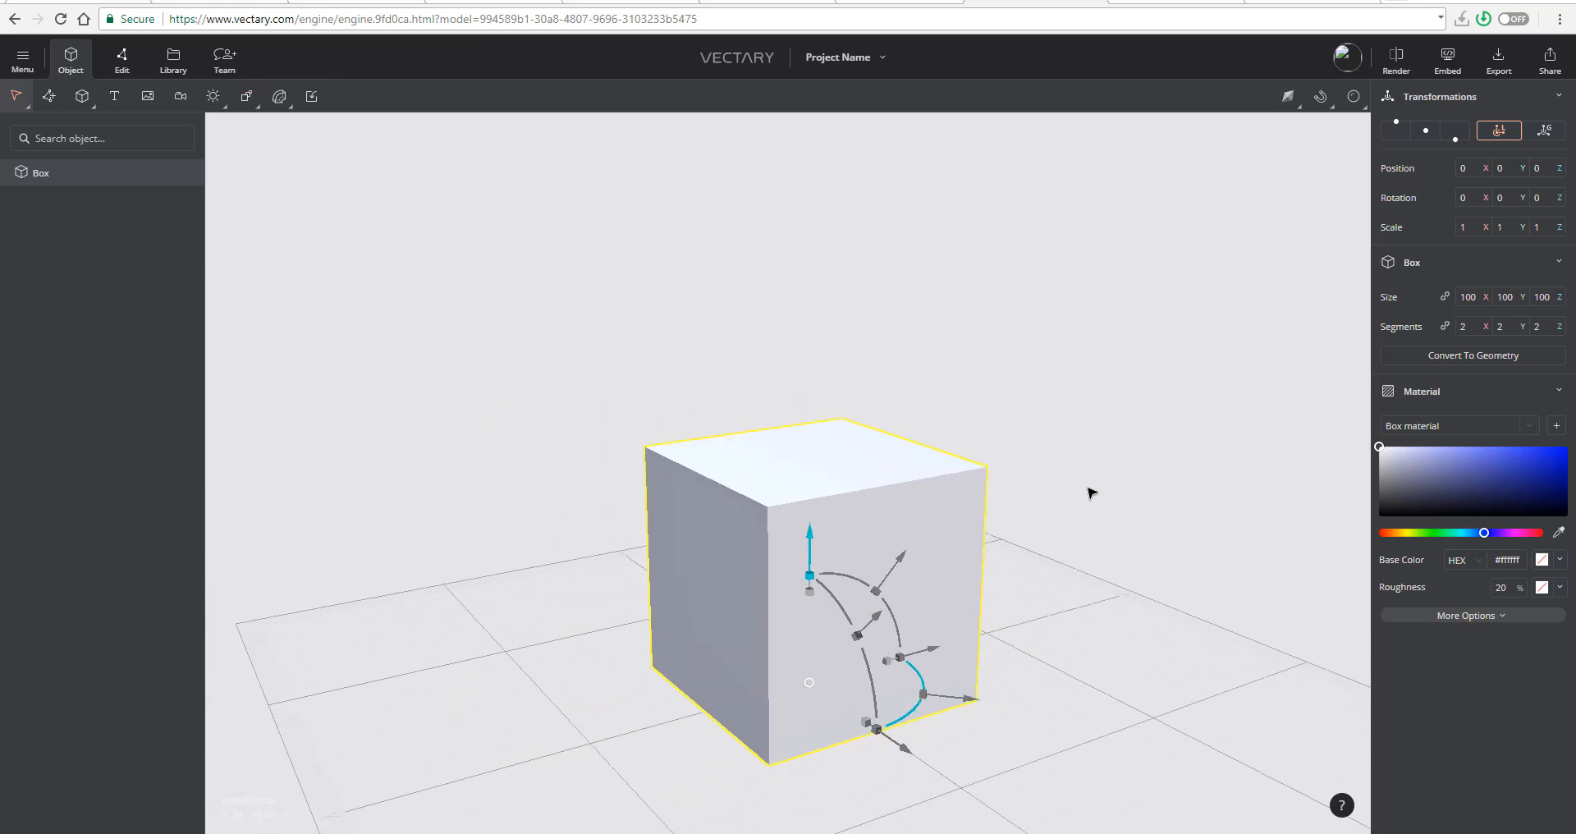
{"action": "left_click_drag", "start_coordinate": [1092, 493], "coordinate": [964, 589]}
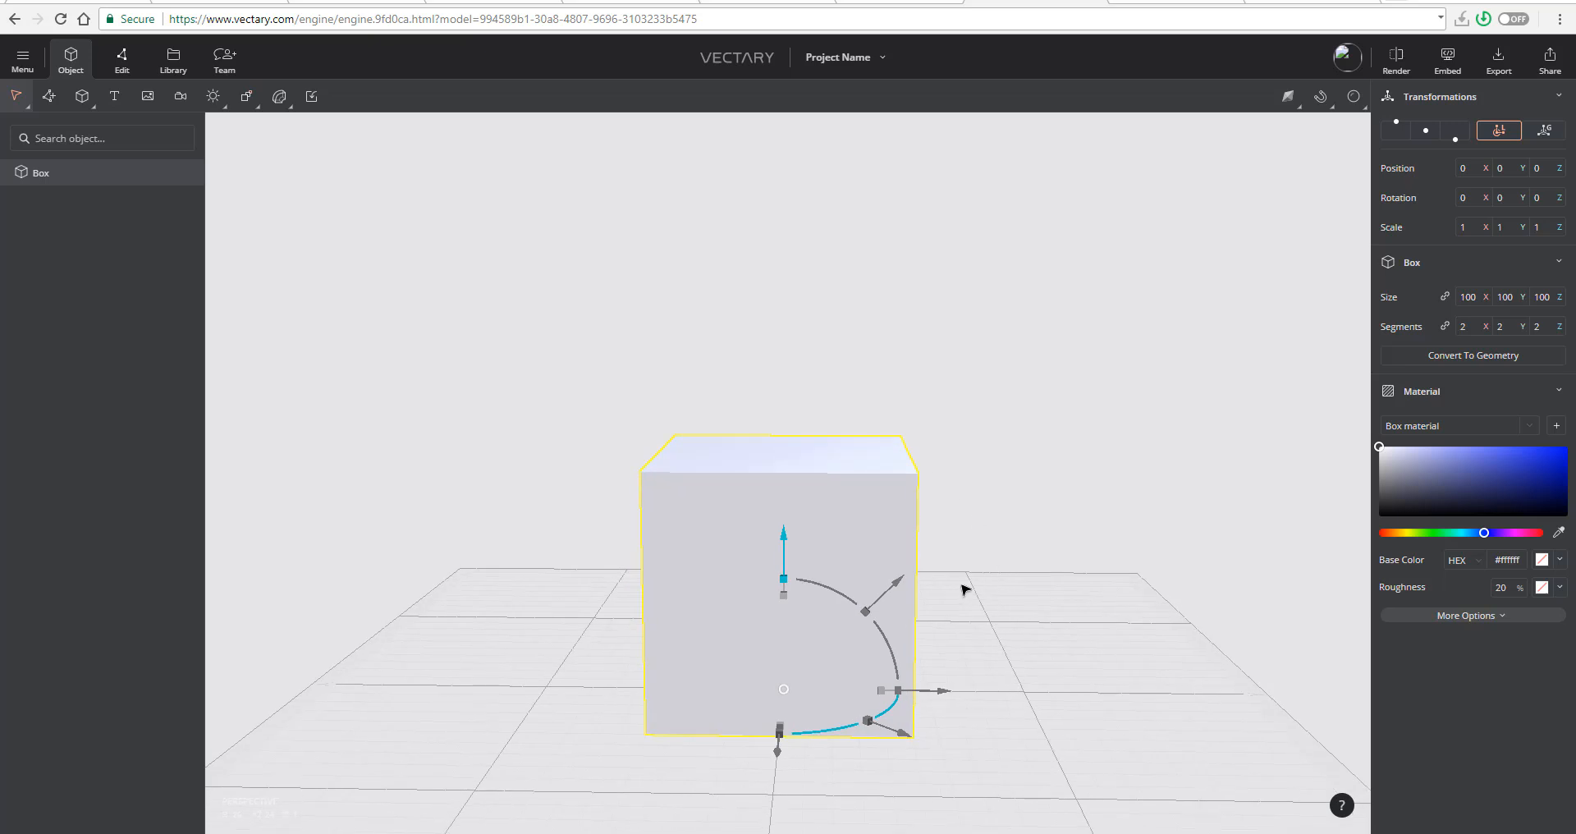
{"action": "right_click_drag", "start_coordinate": [988, 569], "coordinate": [908, 497]}
{"action": "scroll", "coordinate": [732, 457], "scroll_direction": "up", "scroll_amount": 3}
{"action": "scroll", "coordinate": [730, 458], "scroll_direction": "down", "scroll_amount": 3}
{"action": "left_click_drag", "start_coordinate": [908, 492], "coordinate": [1049, 498]}
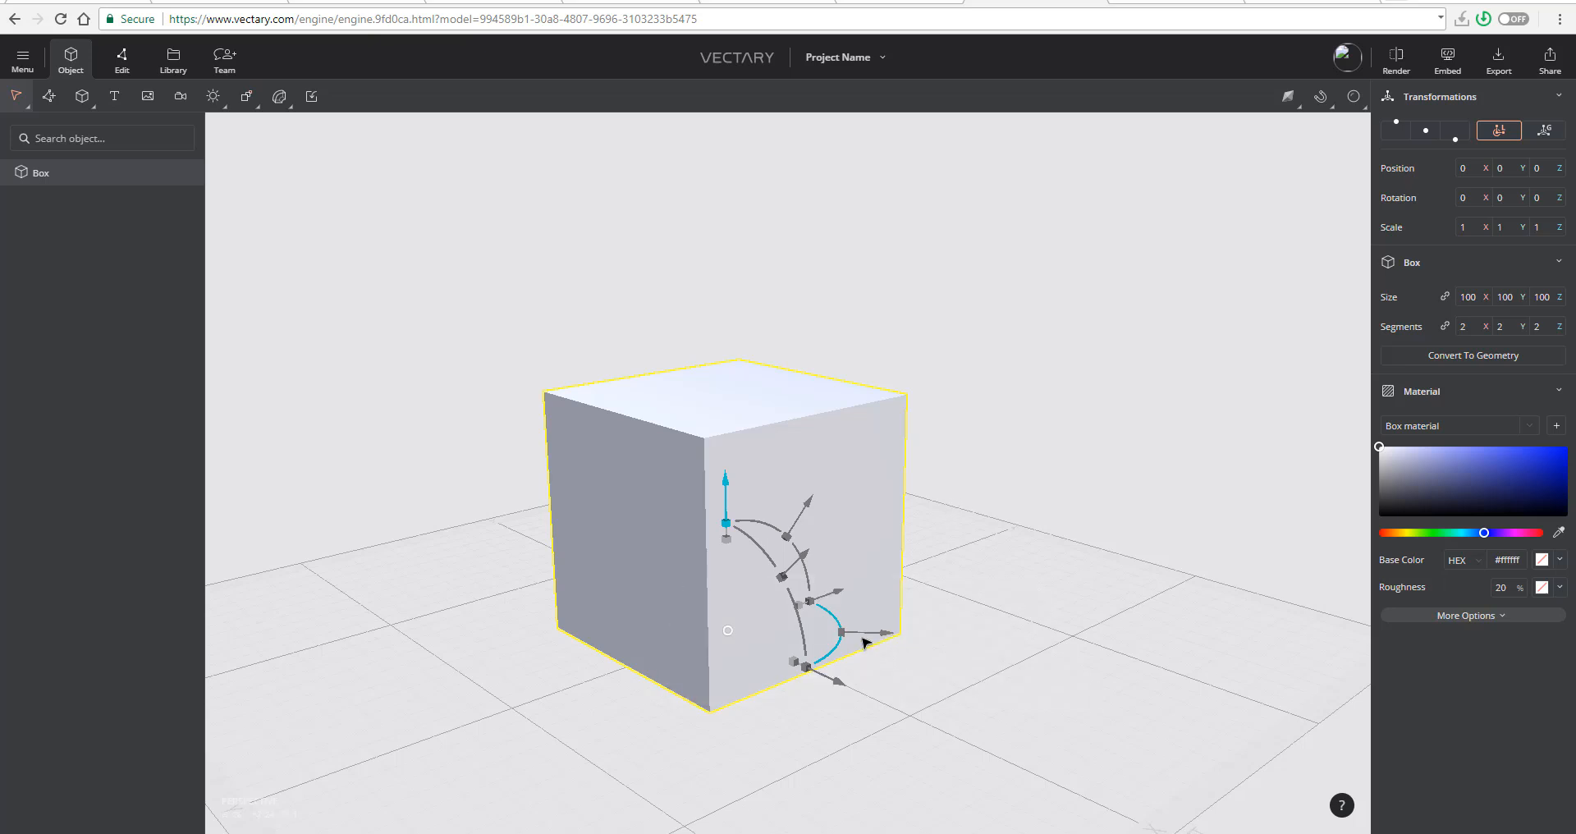
{"action": "scroll", "coordinate": [1094, 485], "scroll_direction": "down", "scroll_amount": 2}
{"action": "scroll", "coordinate": [1113, 530], "scroll_direction": "up", "scroll_amount": 2}
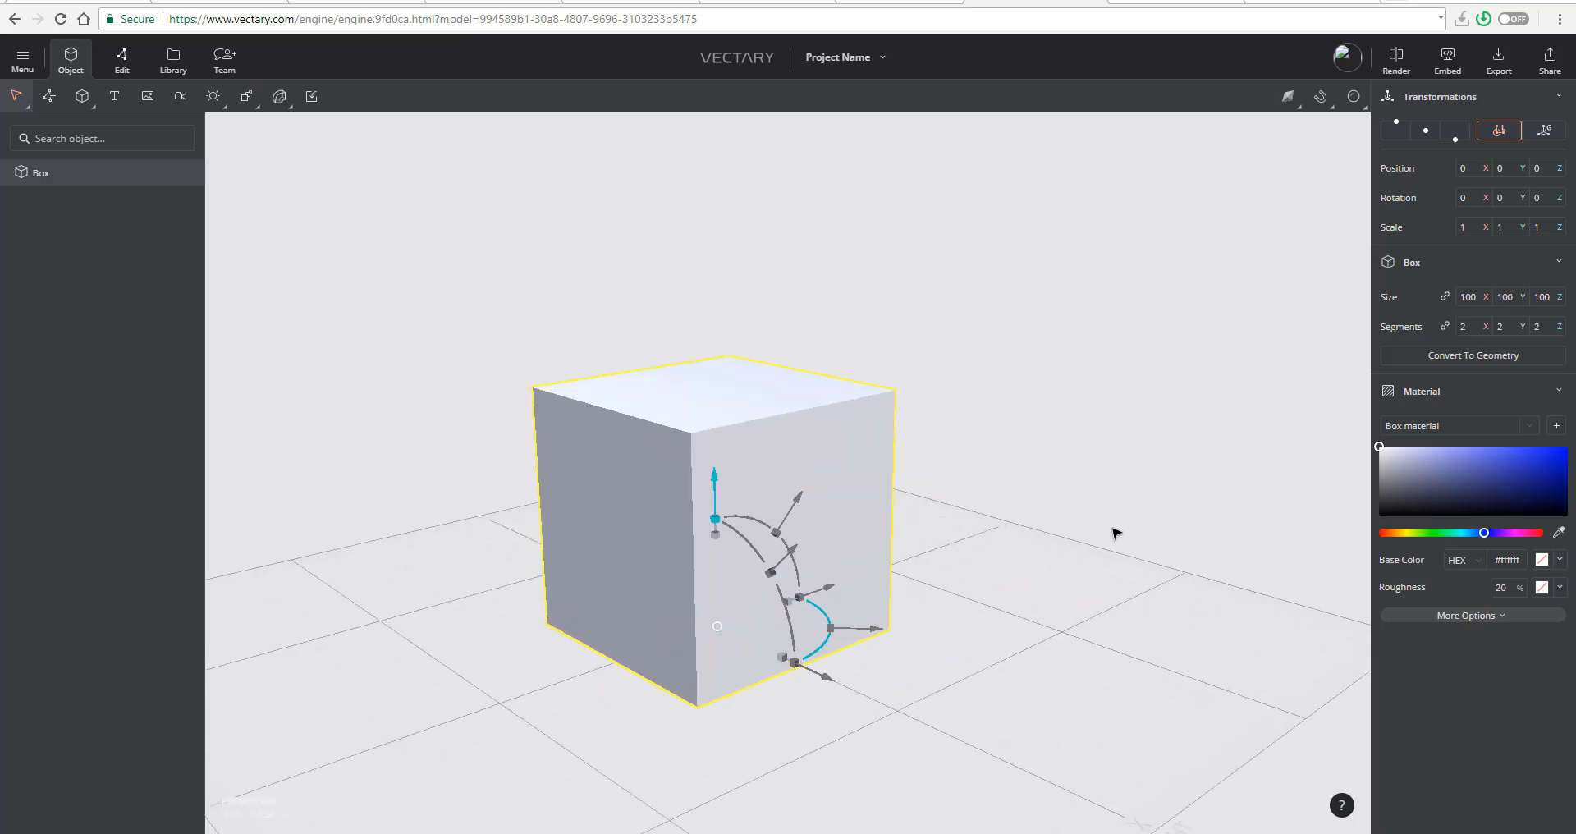
{"action": "left_click", "coordinate": [1126, 534]}
{"action": "left_click", "coordinate": [681, 463]}
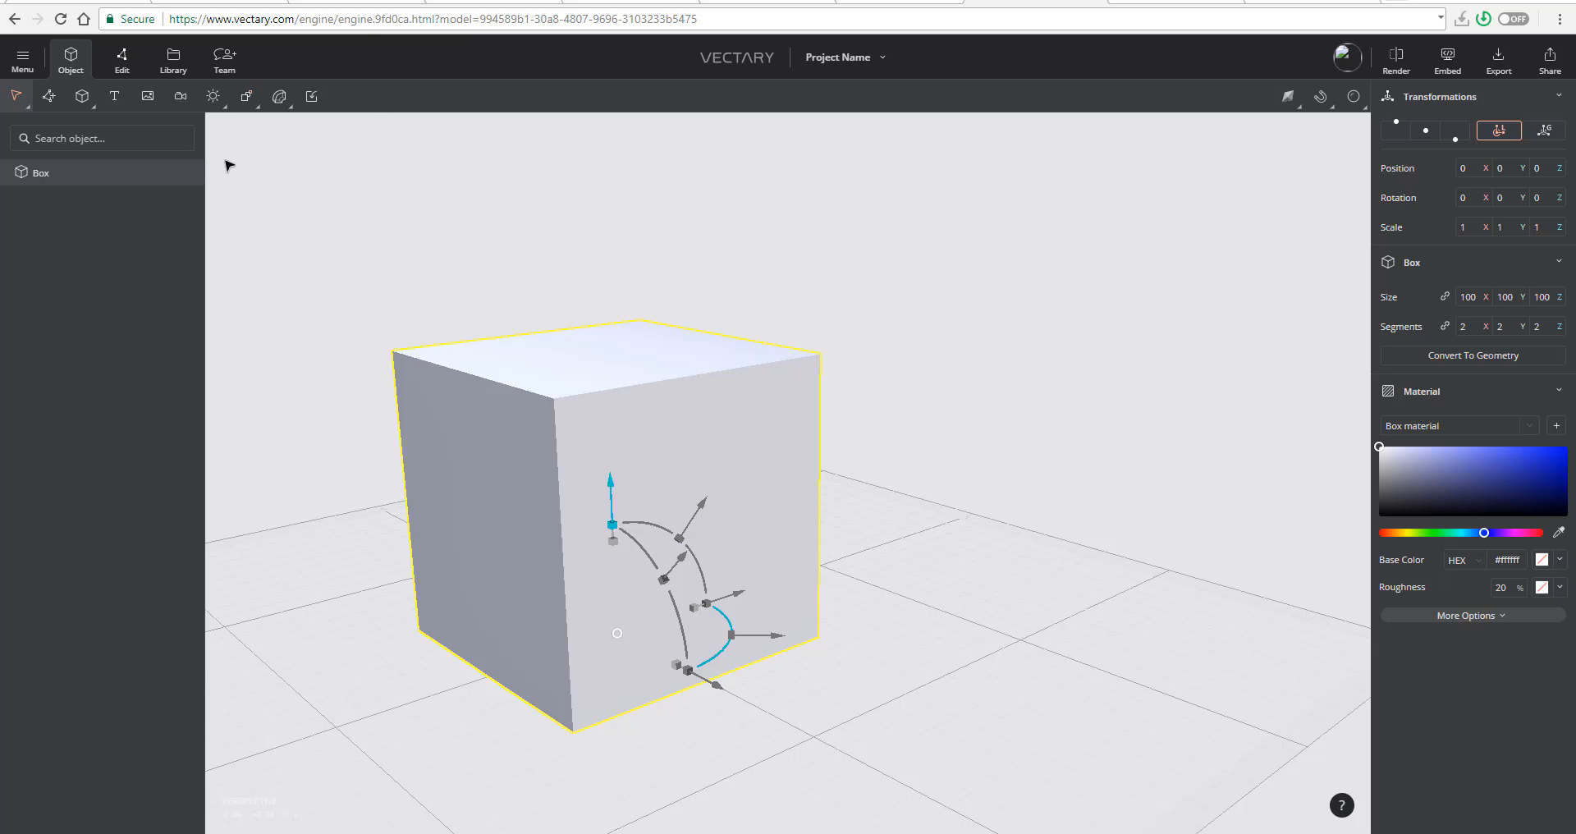
- Apply a Subdivision Surface deformer to the box
{"action": "left_click", "coordinate": [280, 100]}
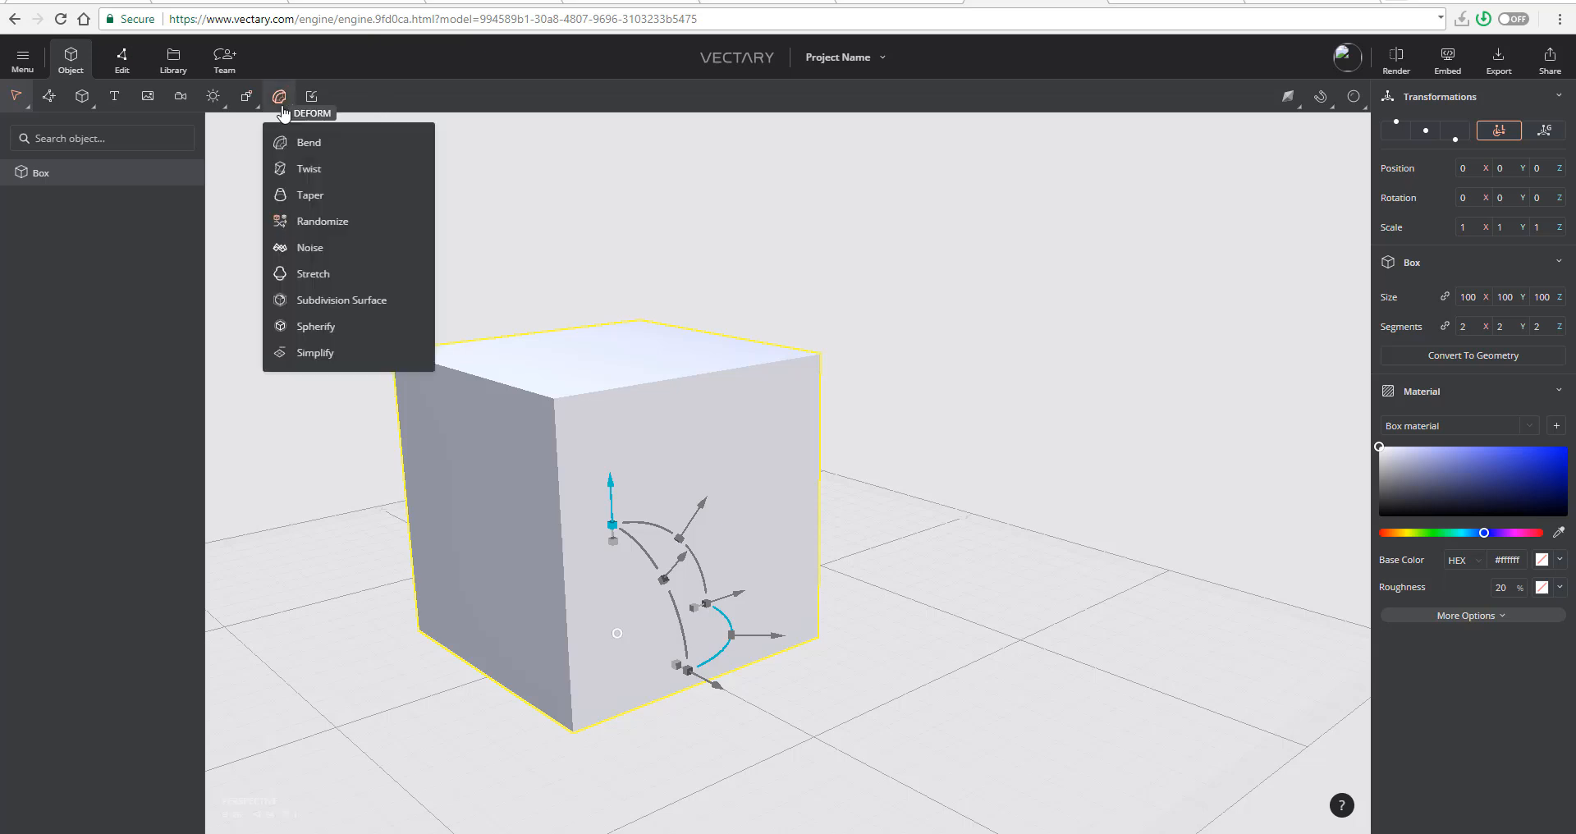
{"action": "mouse_move", "coordinate": [277, 99]}
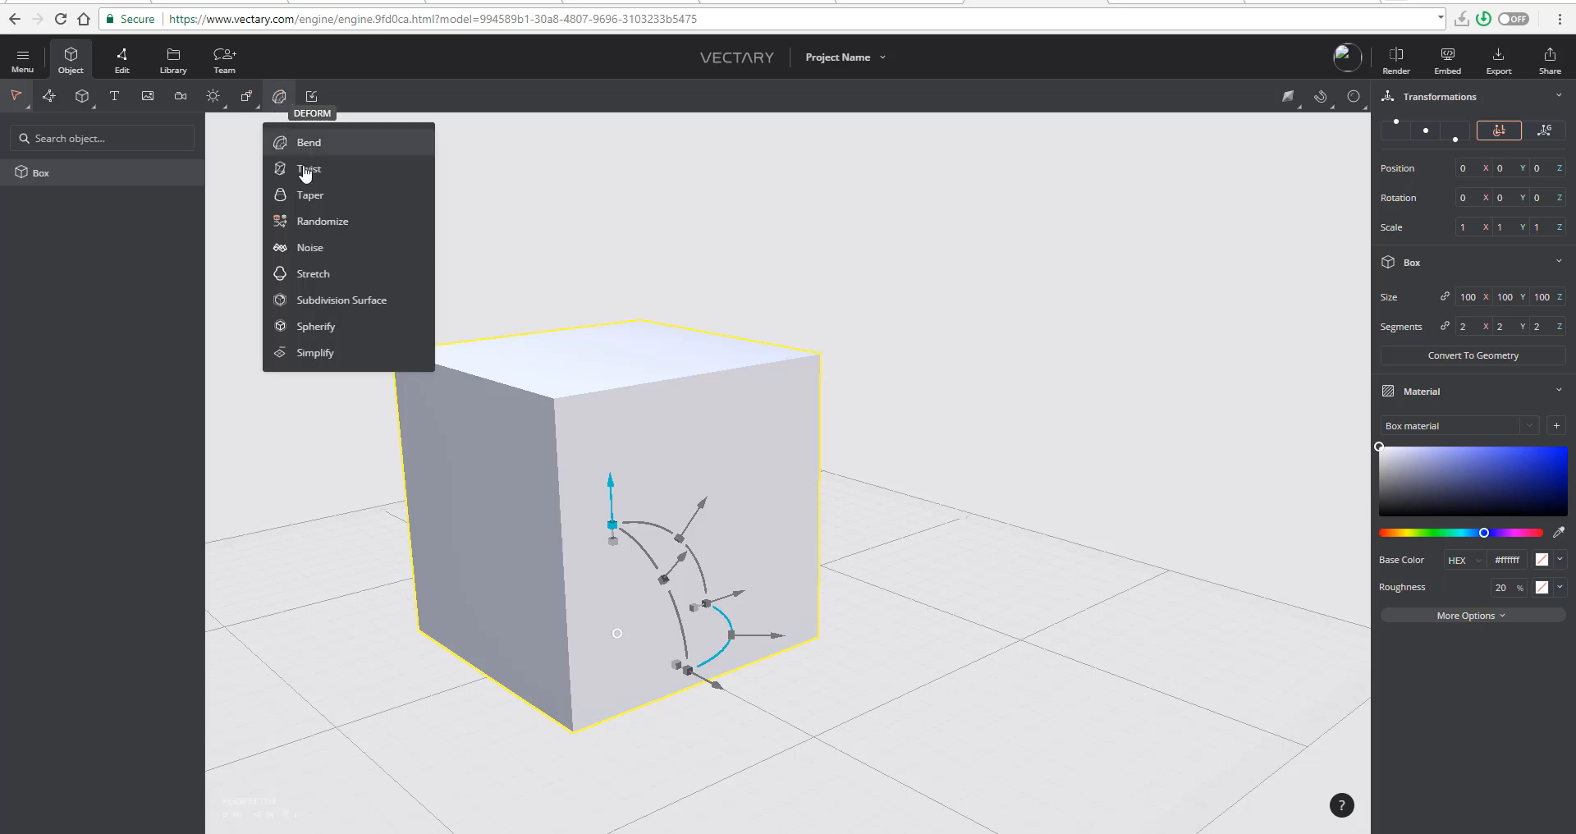
{"action": "left_click", "coordinate": [369, 302]}
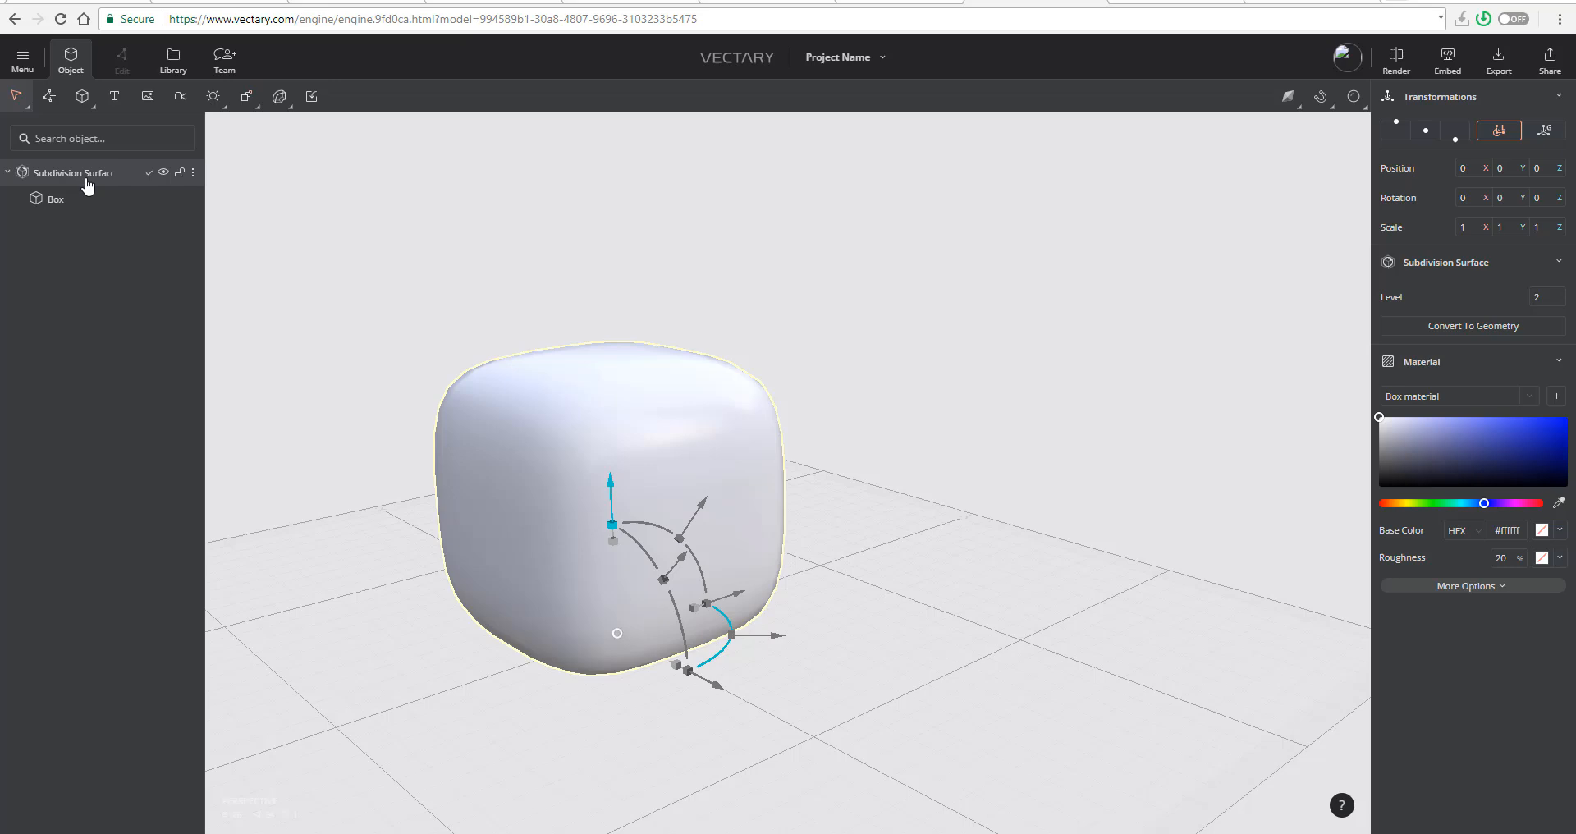
- Switch to Cinema 4D, add a default cube and raise it to about 142 cm in Y
{"action": "key", "text": "alt+Tab"}
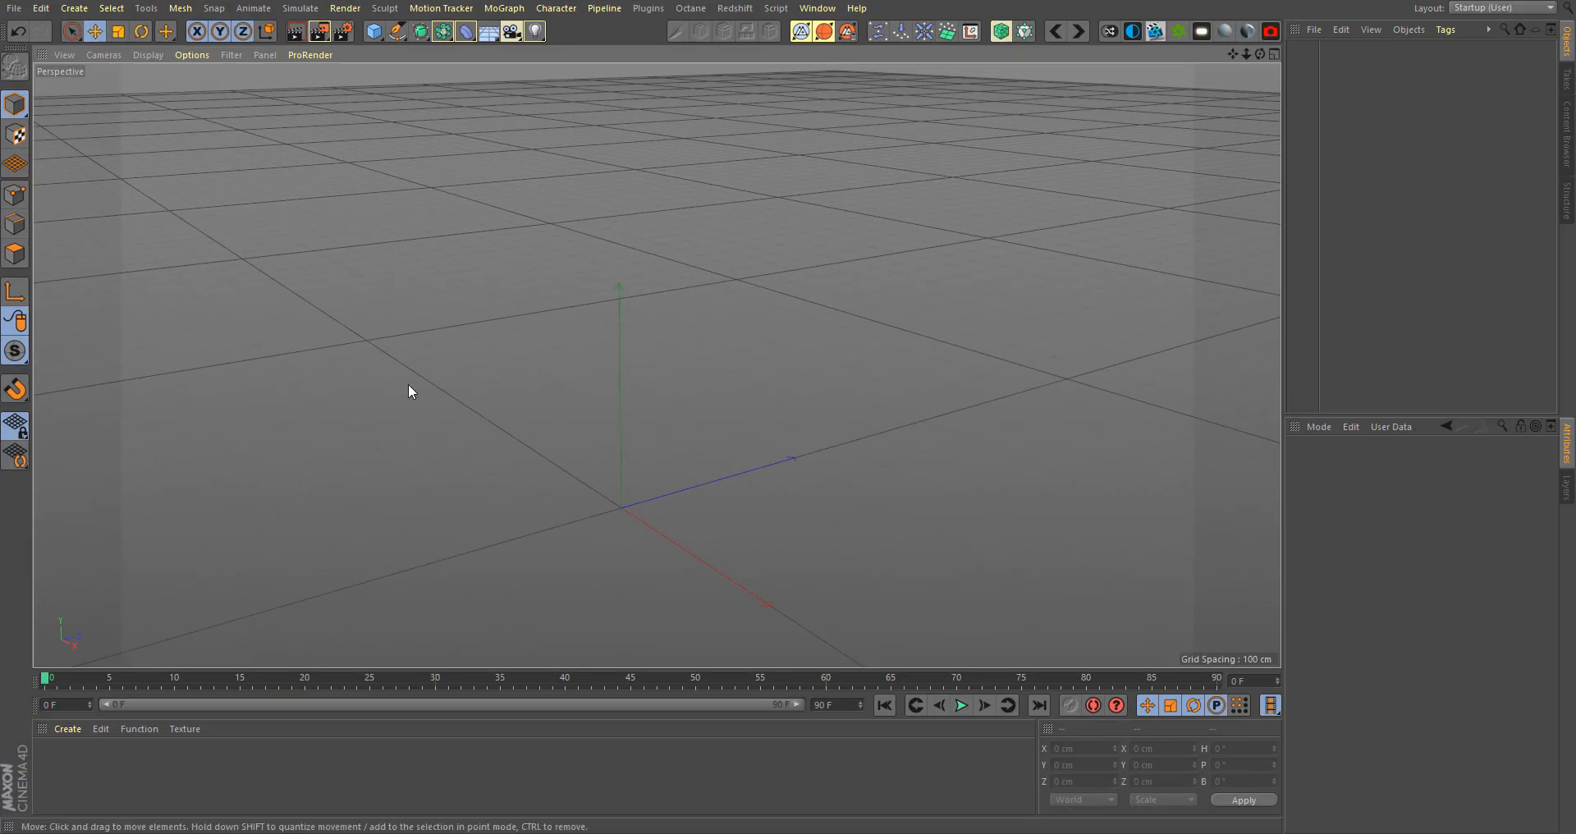
{"action": "left_click", "coordinate": [373, 32]}
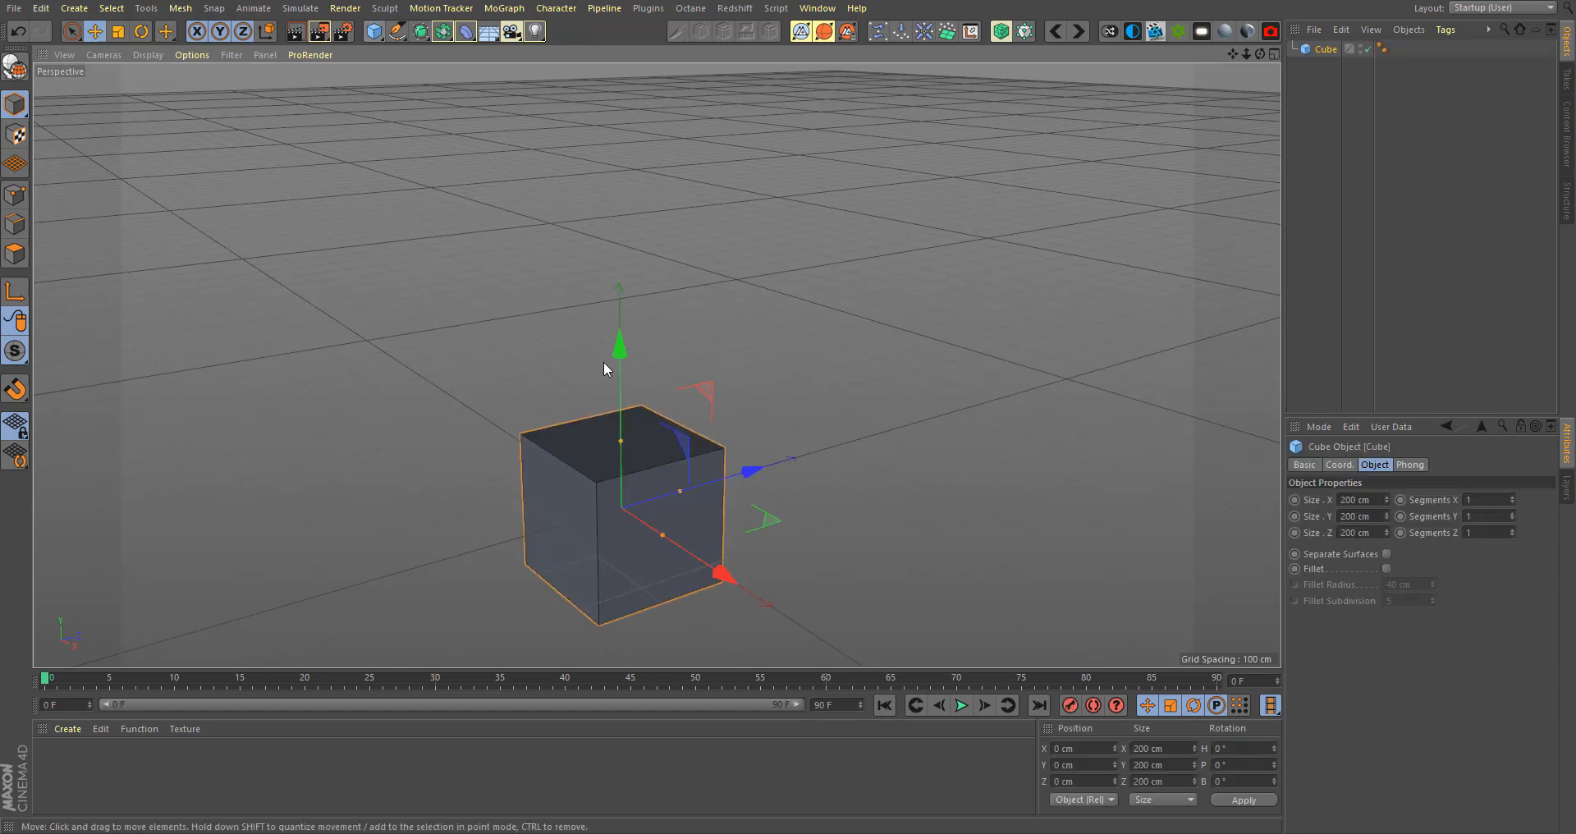
{"action": "left_click_drag", "start_coordinate": [621, 345], "coordinate": [619, 240]}
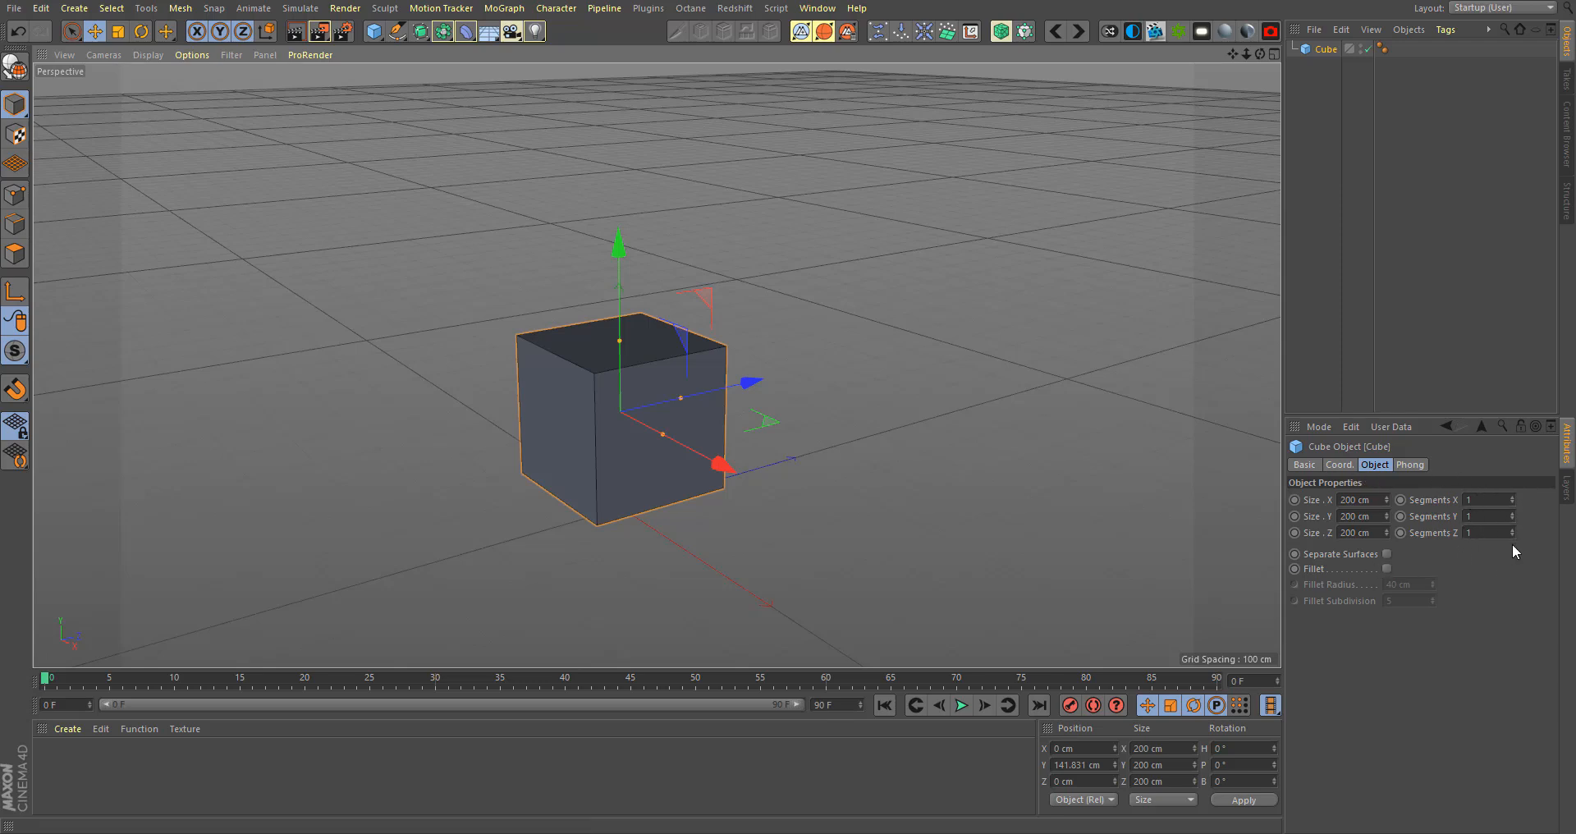
- Examine the cube's coordinate, basic and object properties
{"action": "left_click", "coordinate": [1343, 465]}
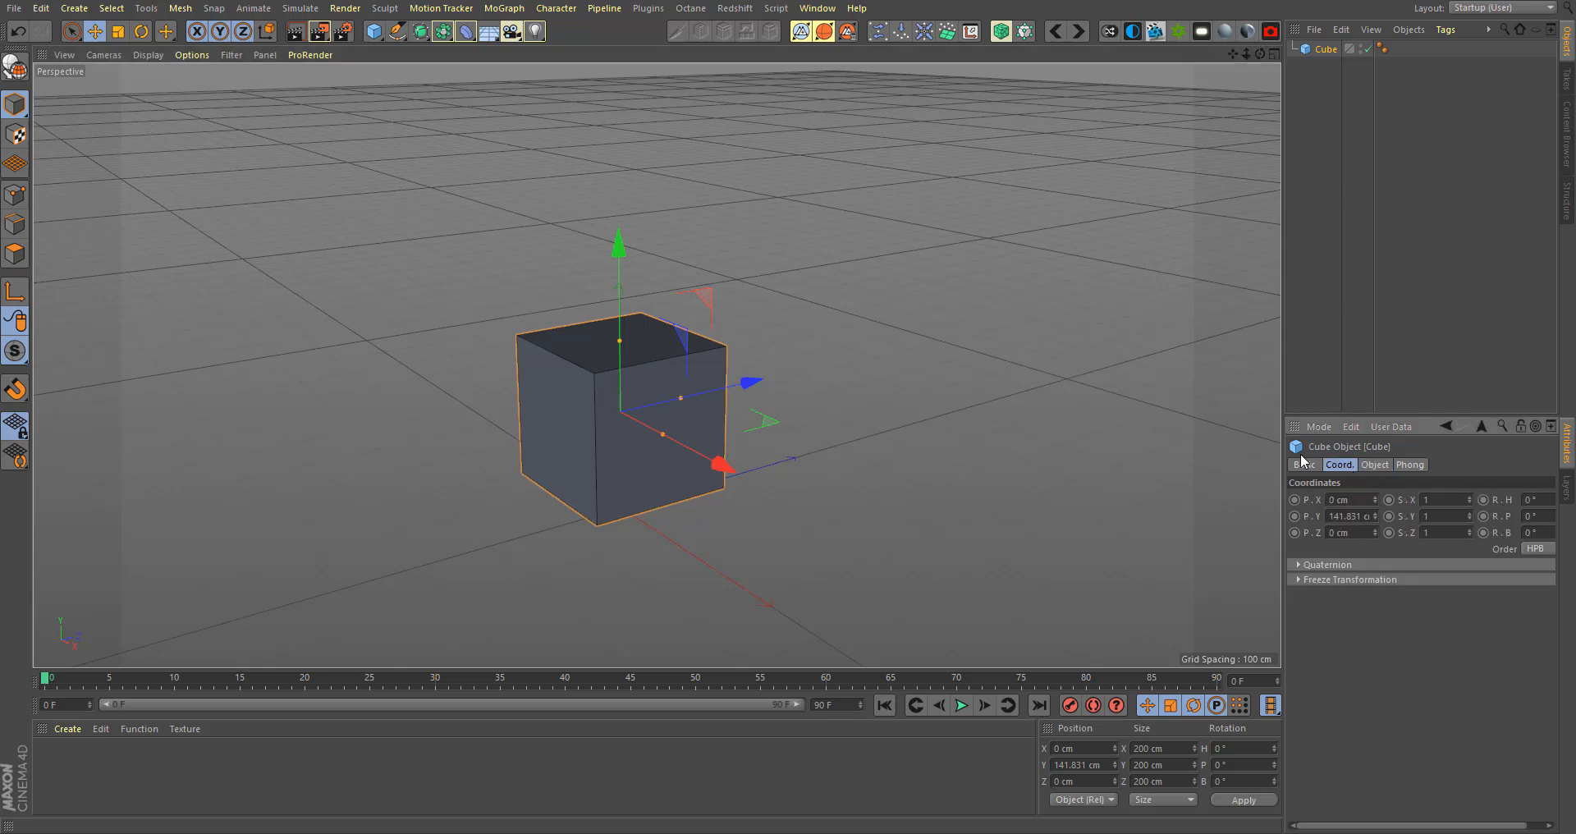
{"action": "left_click", "coordinate": [1310, 465]}
{"action": "left_click", "coordinate": [1353, 465]}
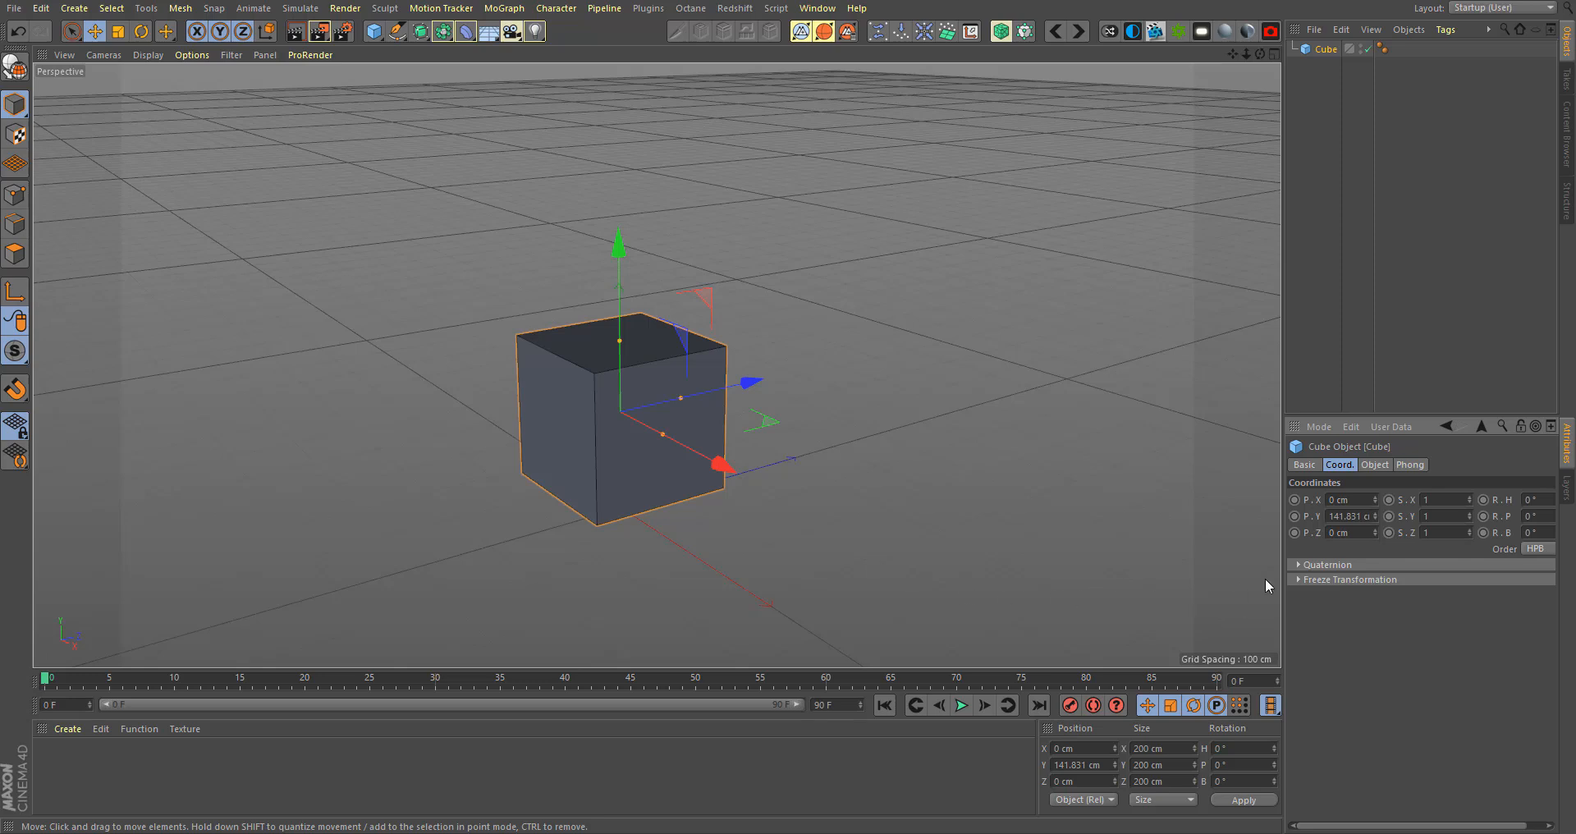
{"action": "left_click", "coordinate": [1370, 464]}
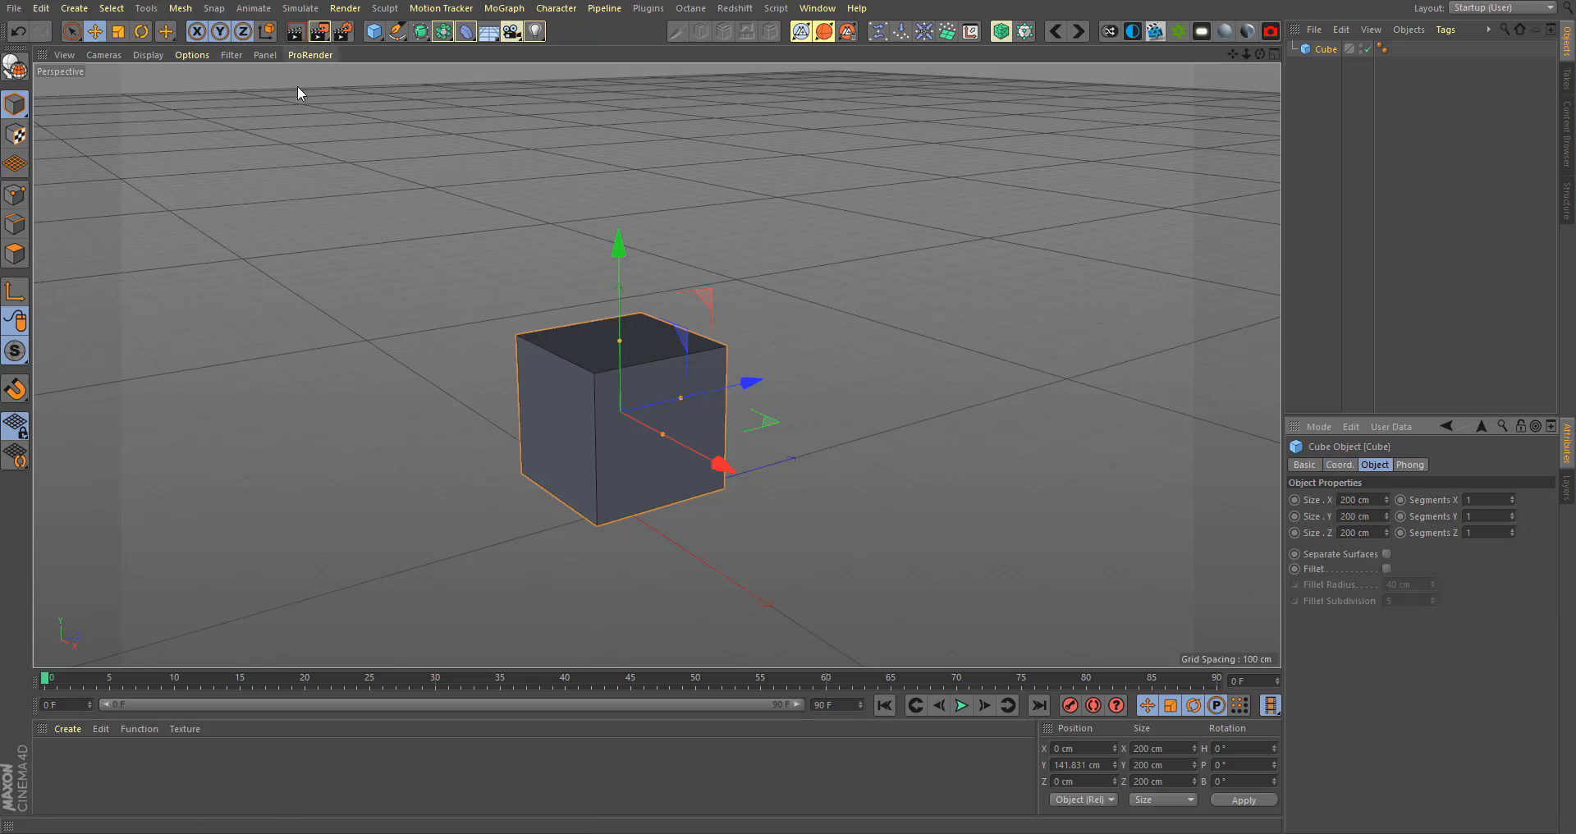
- Compare the primitives available in Cinema 4D with those offered in Vectary
{"action": "left_click", "coordinate": [374, 31]}
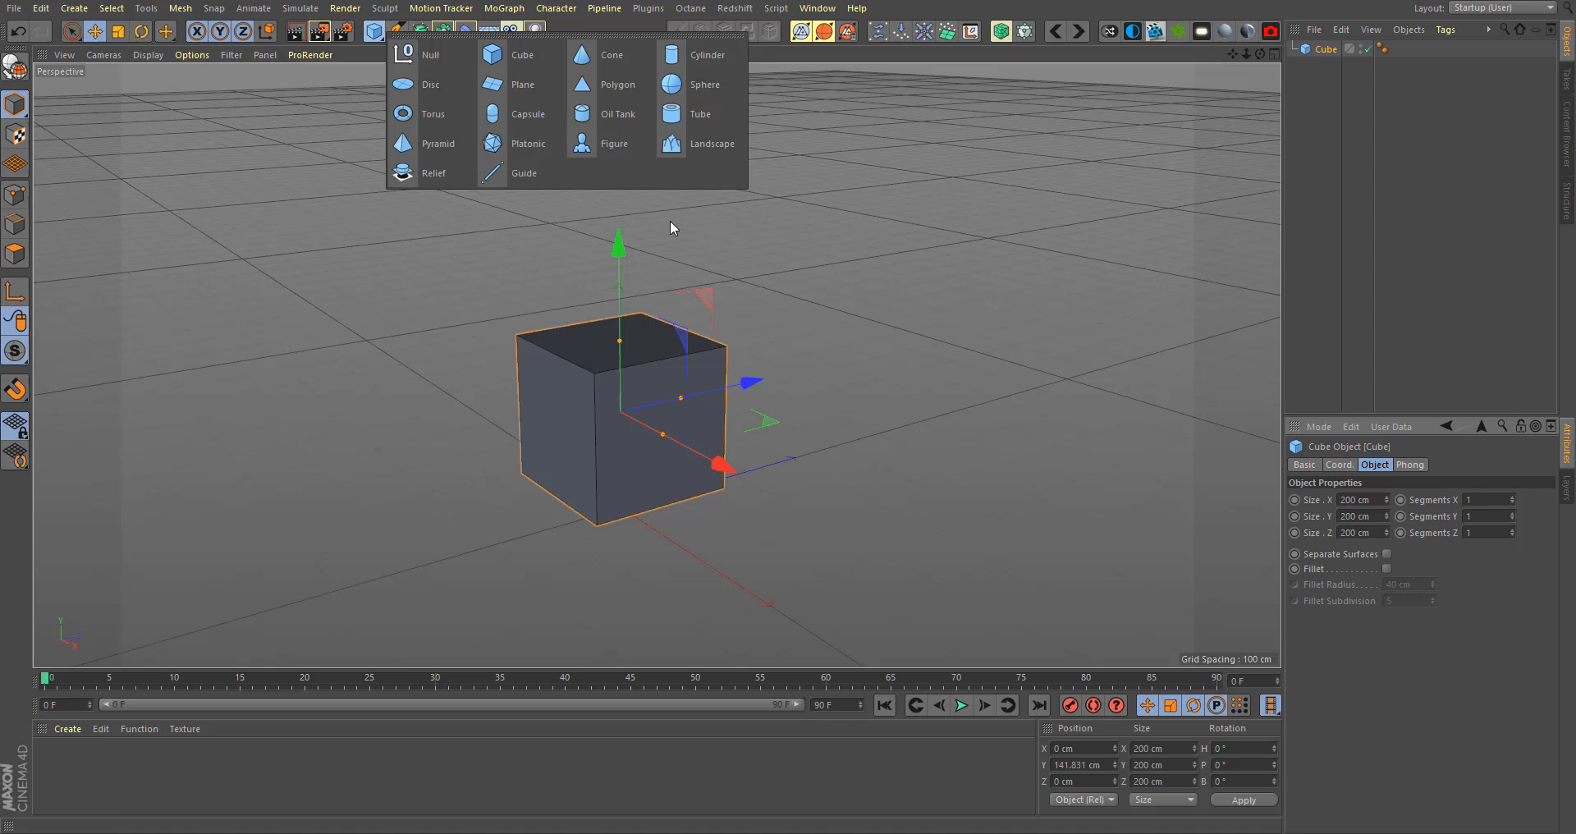
{"action": "left_click", "coordinate": [820, 294]}
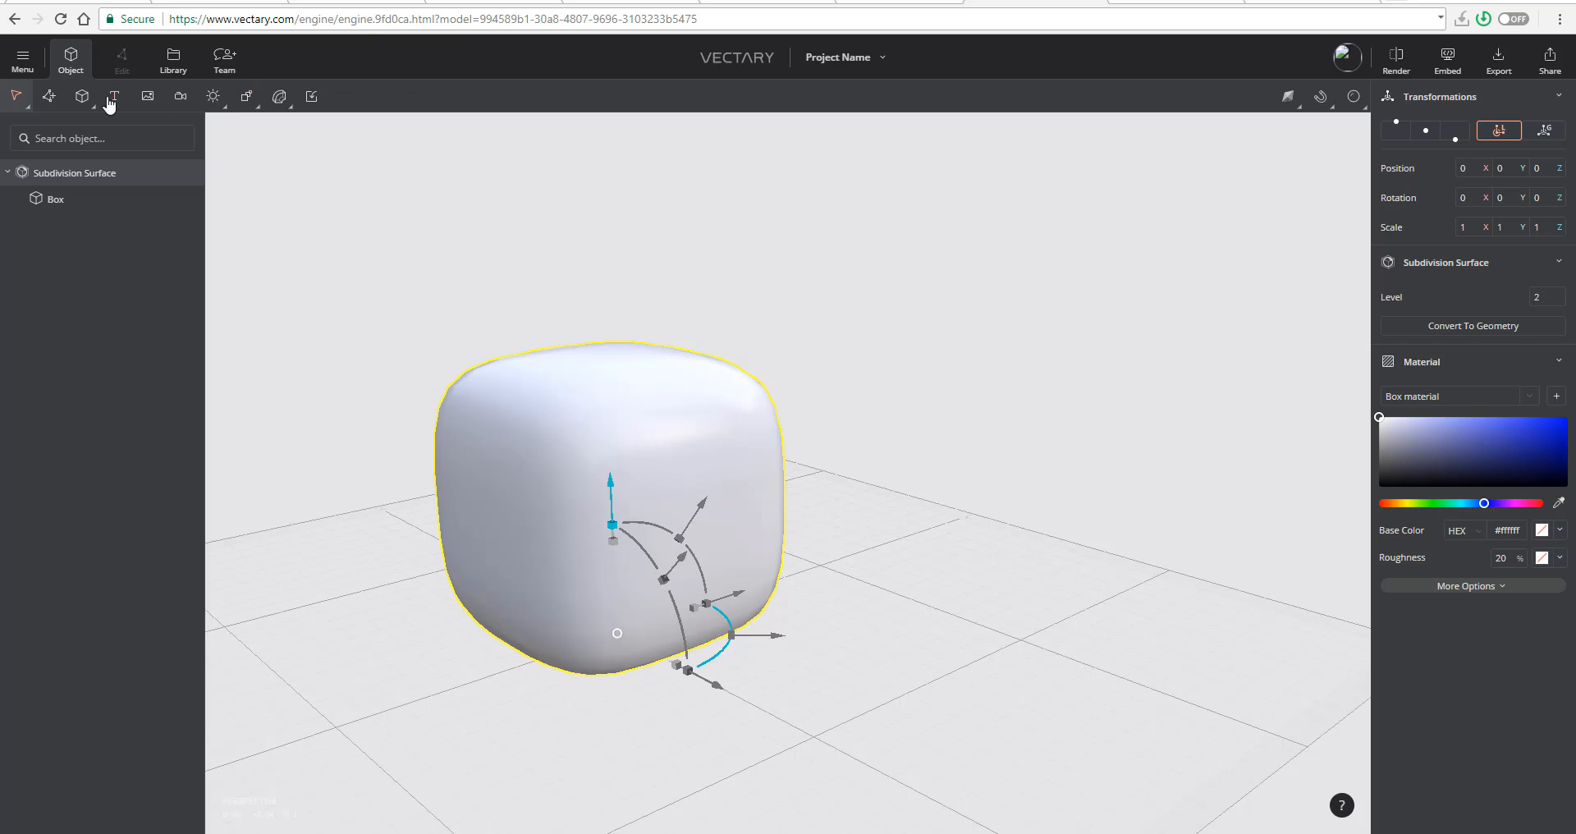
{"action": "left_click", "coordinate": [82, 97]}
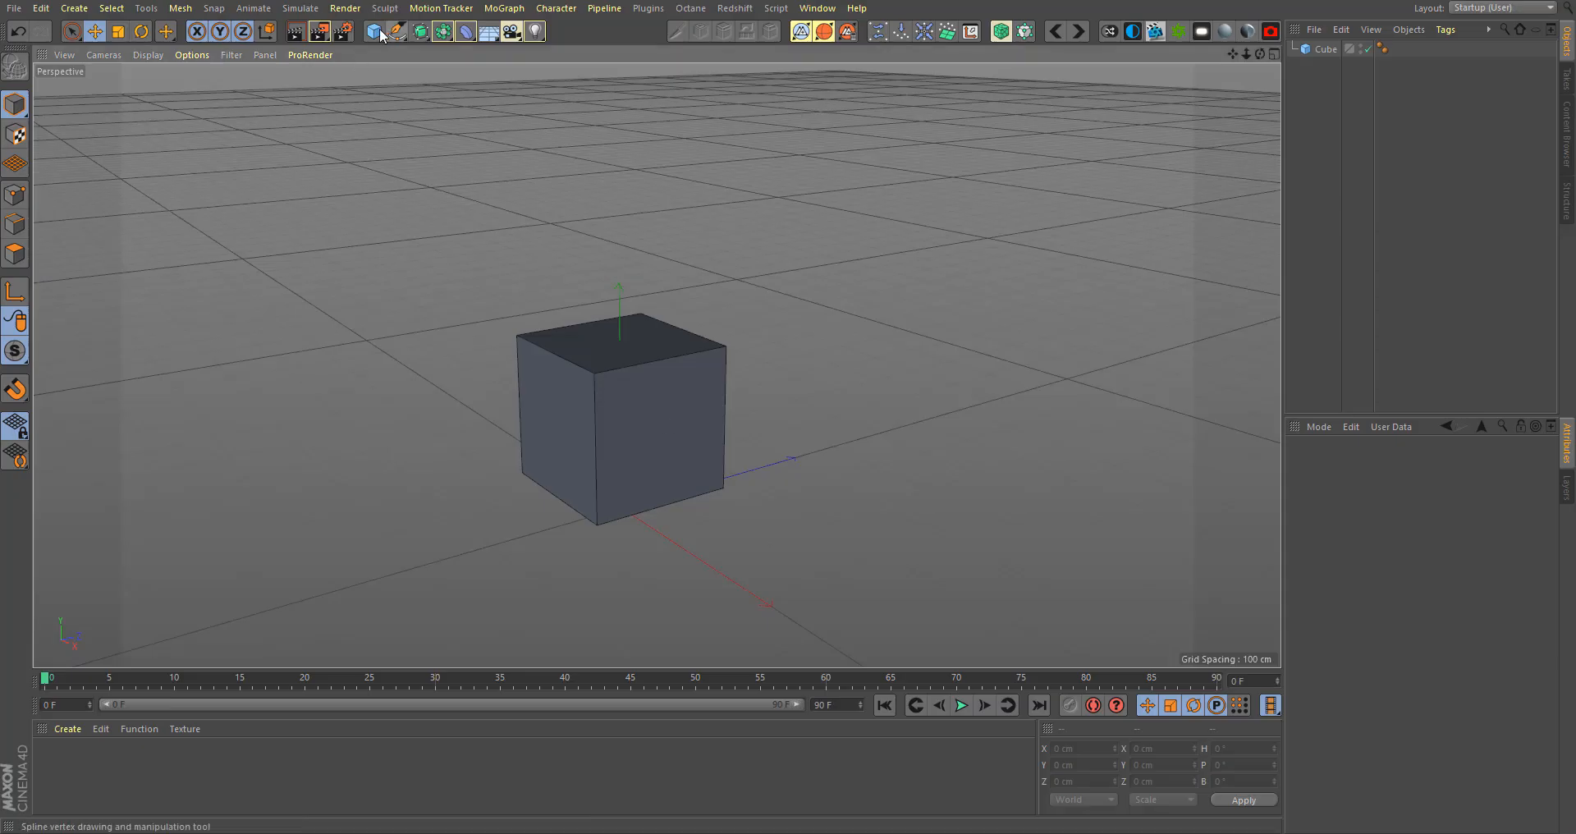
- In Cinema 4D, place the cube under a new Subdivision Surface object
{"action": "left_click", "coordinate": [618, 407]}
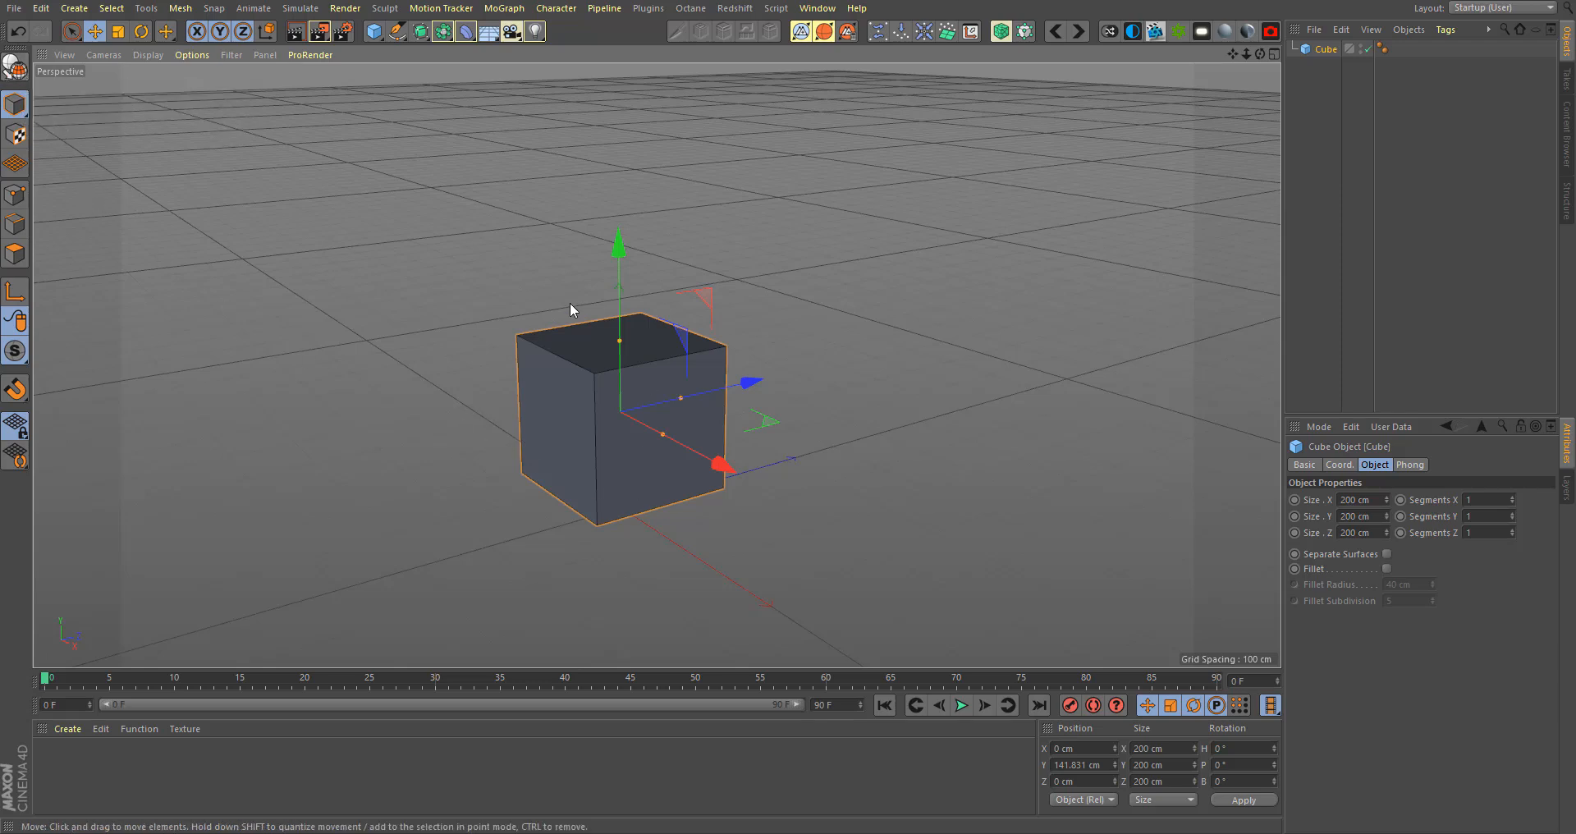
{"action": "left_click", "coordinate": [421, 33], "text": "alt"}
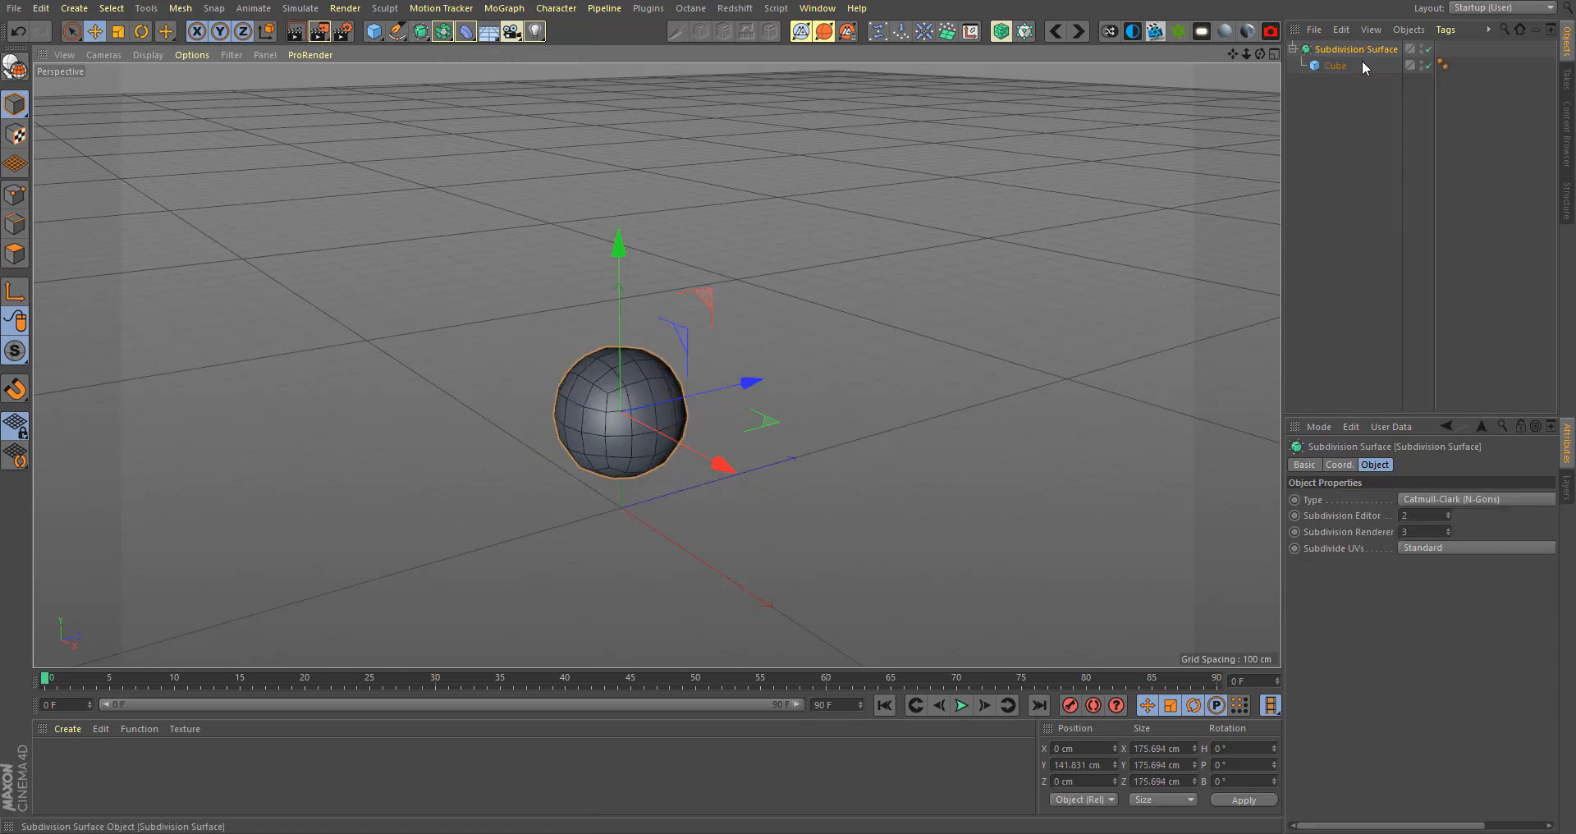
- Compare the properties of the Subdivision Surface parent and its child cube, and look through the available deformers
{"action": "left_click", "coordinate": [1332, 67]}
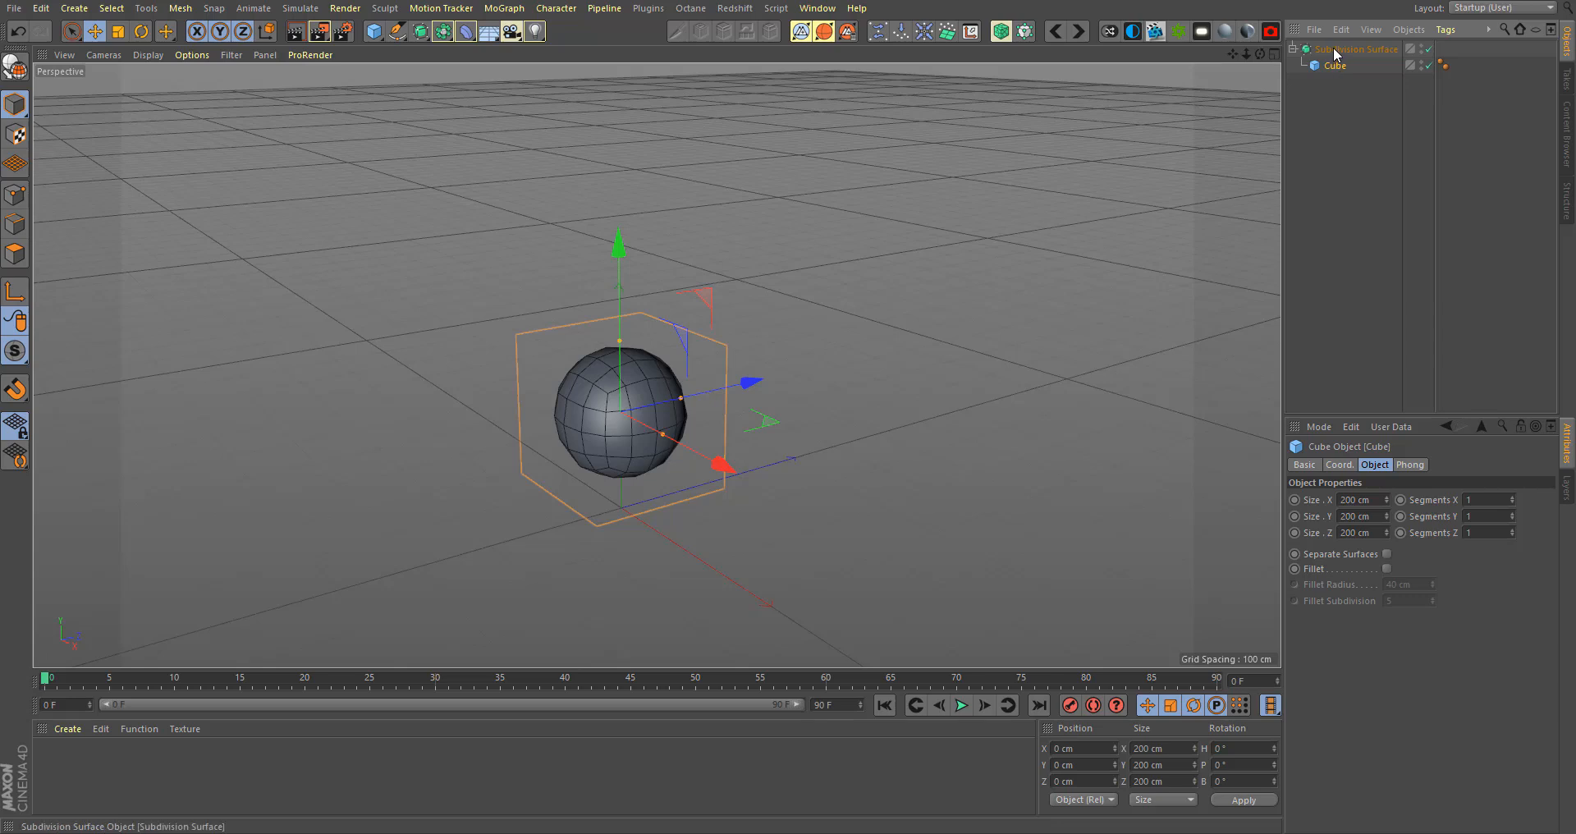
{"action": "left_click", "coordinate": [1334, 50]}
{"action": "left_click", "coordinate": [1336, 64]}
{"action": "left_click", "coordinate": [1341, 50]}
{"action": "left_click", "coordinate": [1342, 66]}
{"action": "left_click", "coordinate": [1342, 47]}
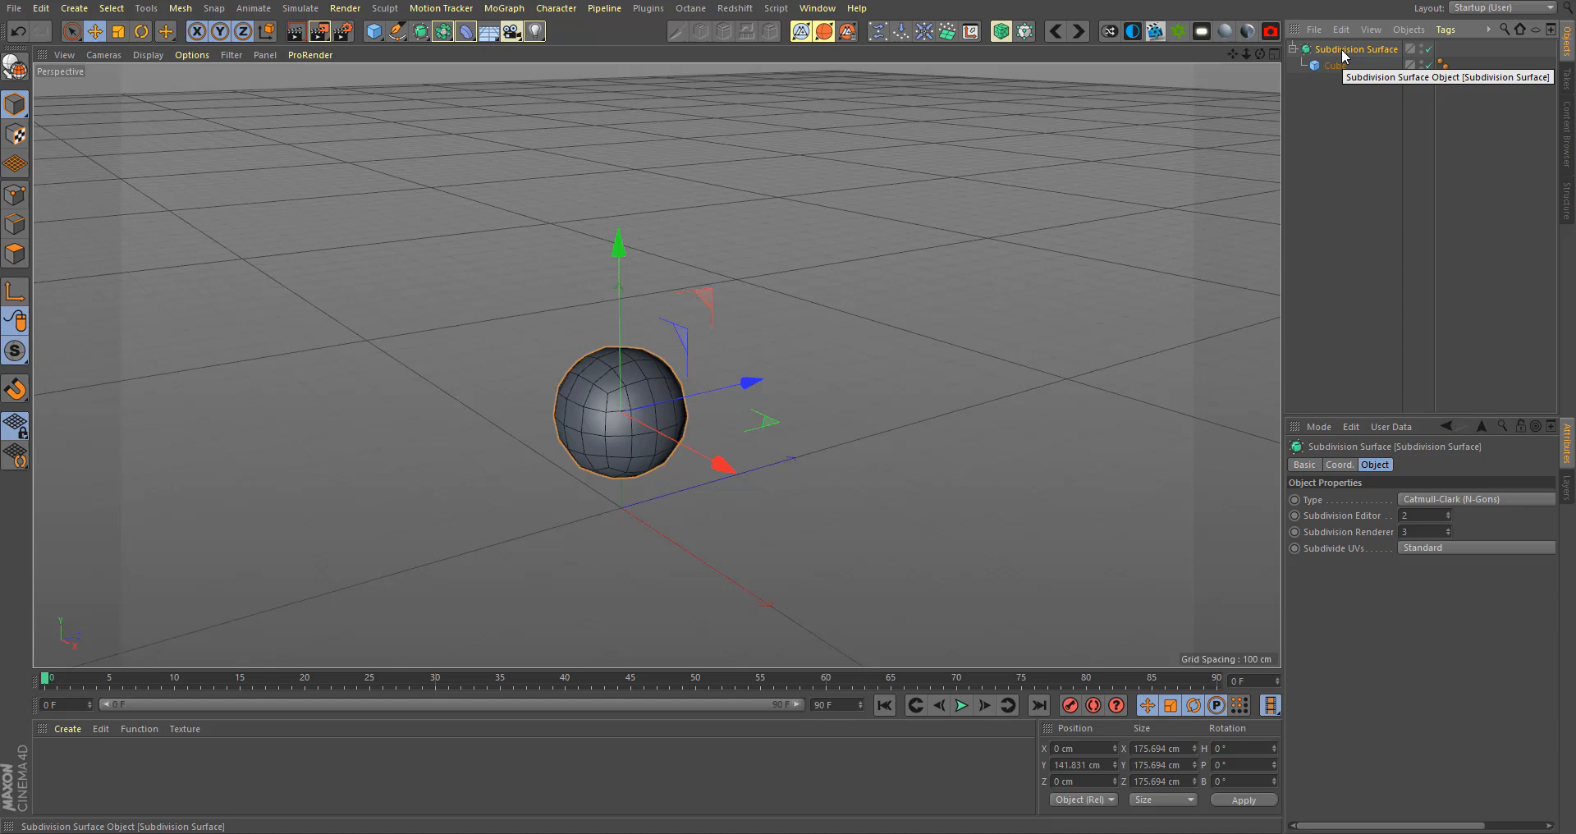
{"action": "left_click", "coordinate": [465, 33]}
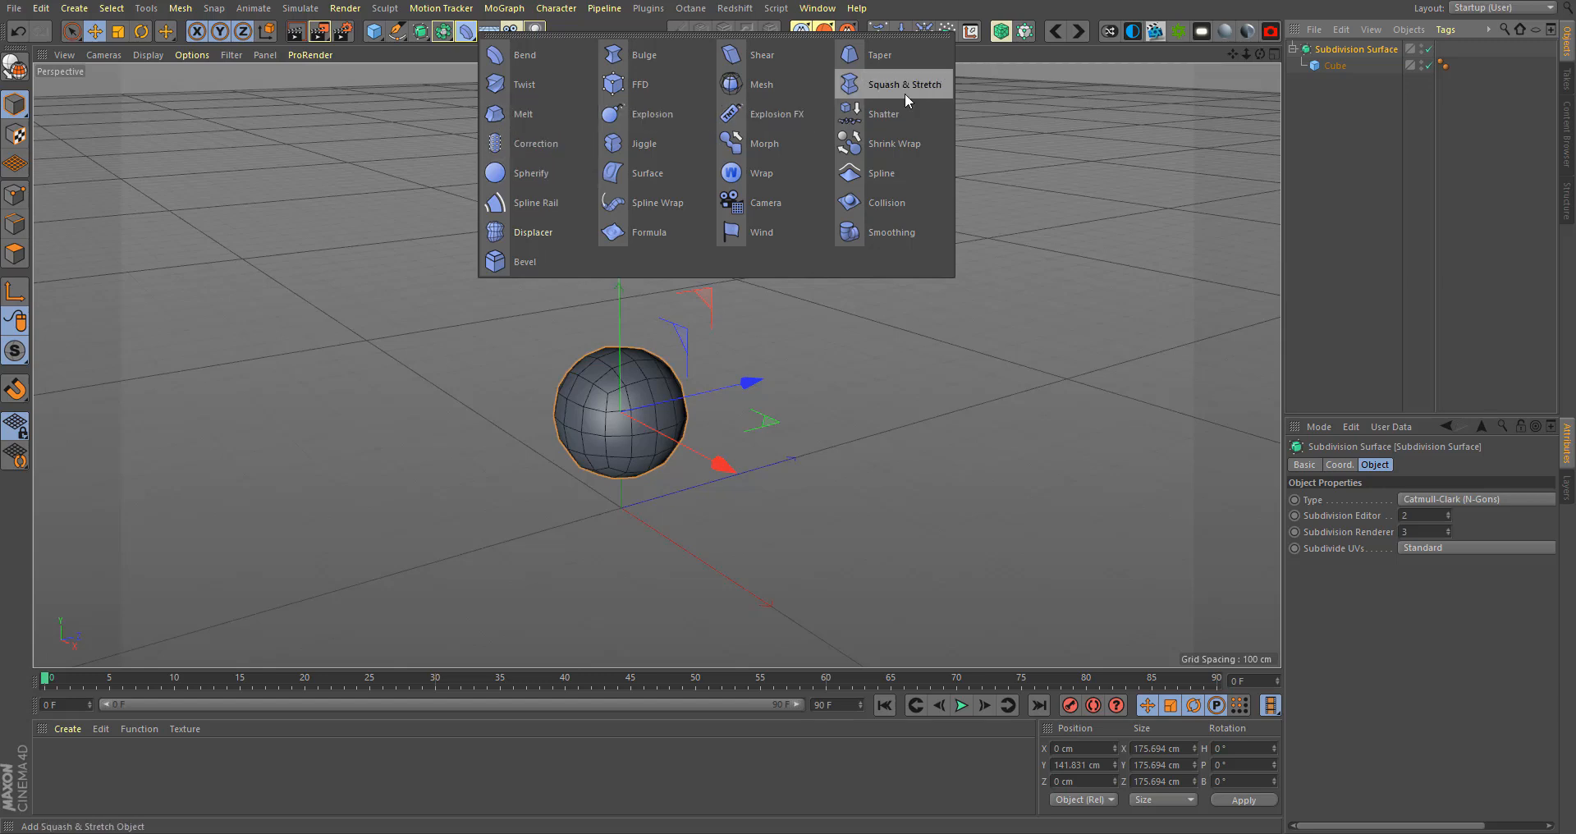
{"action": "left_click", "coordinate": [263, 270]}
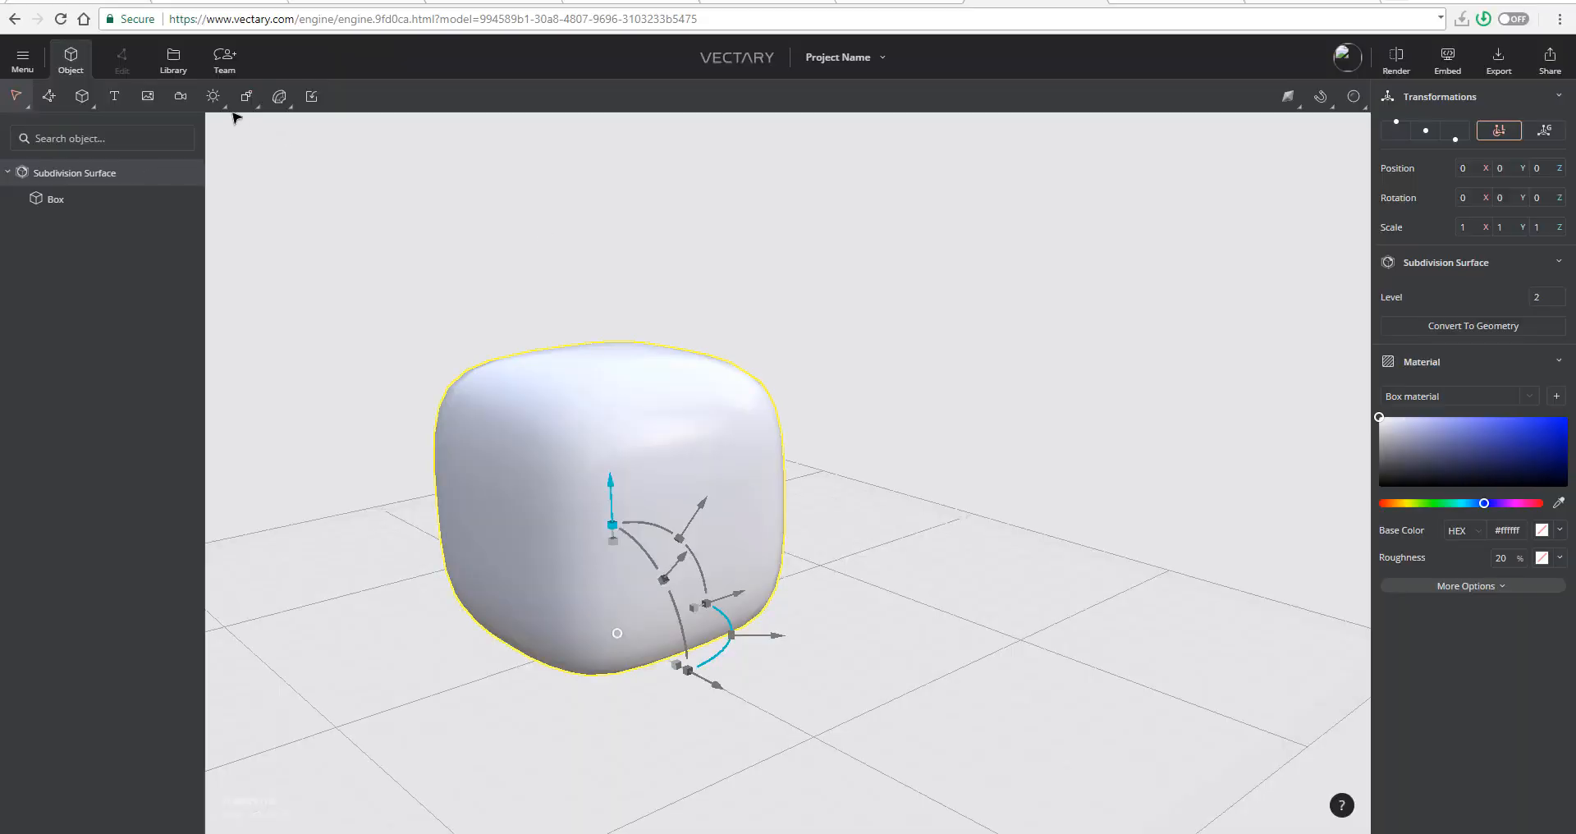
- Back in Vectary, add a Bend deformer to the subdivided box and set its angle to -16°
{"action": "left_click", "coordinate": [279, 97]}
{"action": "left_click", "coordinate": [309, 142]}
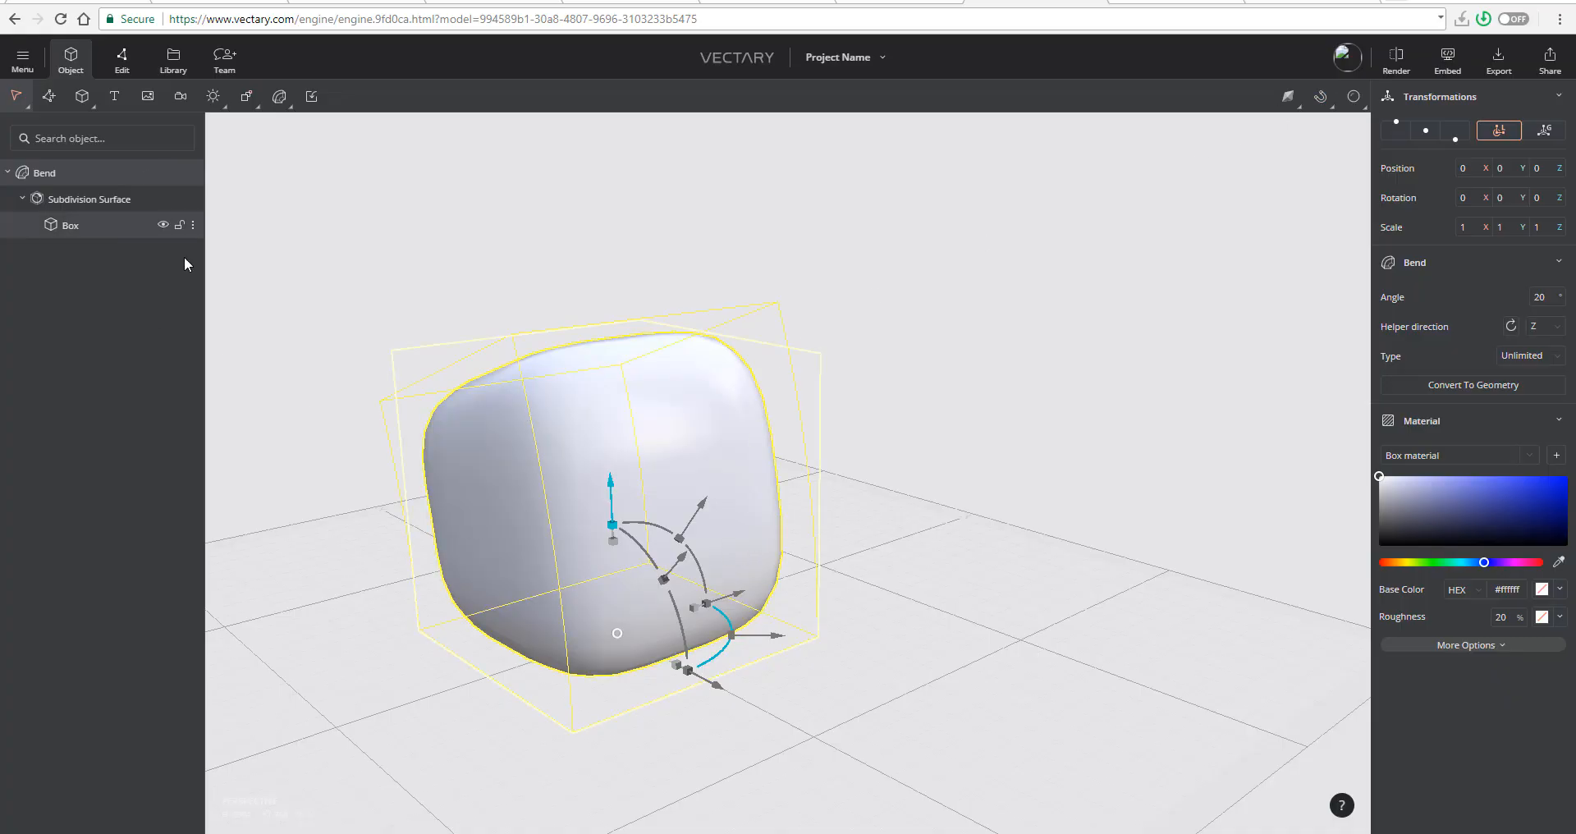
{"action": "left_click", "coordinate": [1561, 297]}
{"action": "type", "text": "-35"}
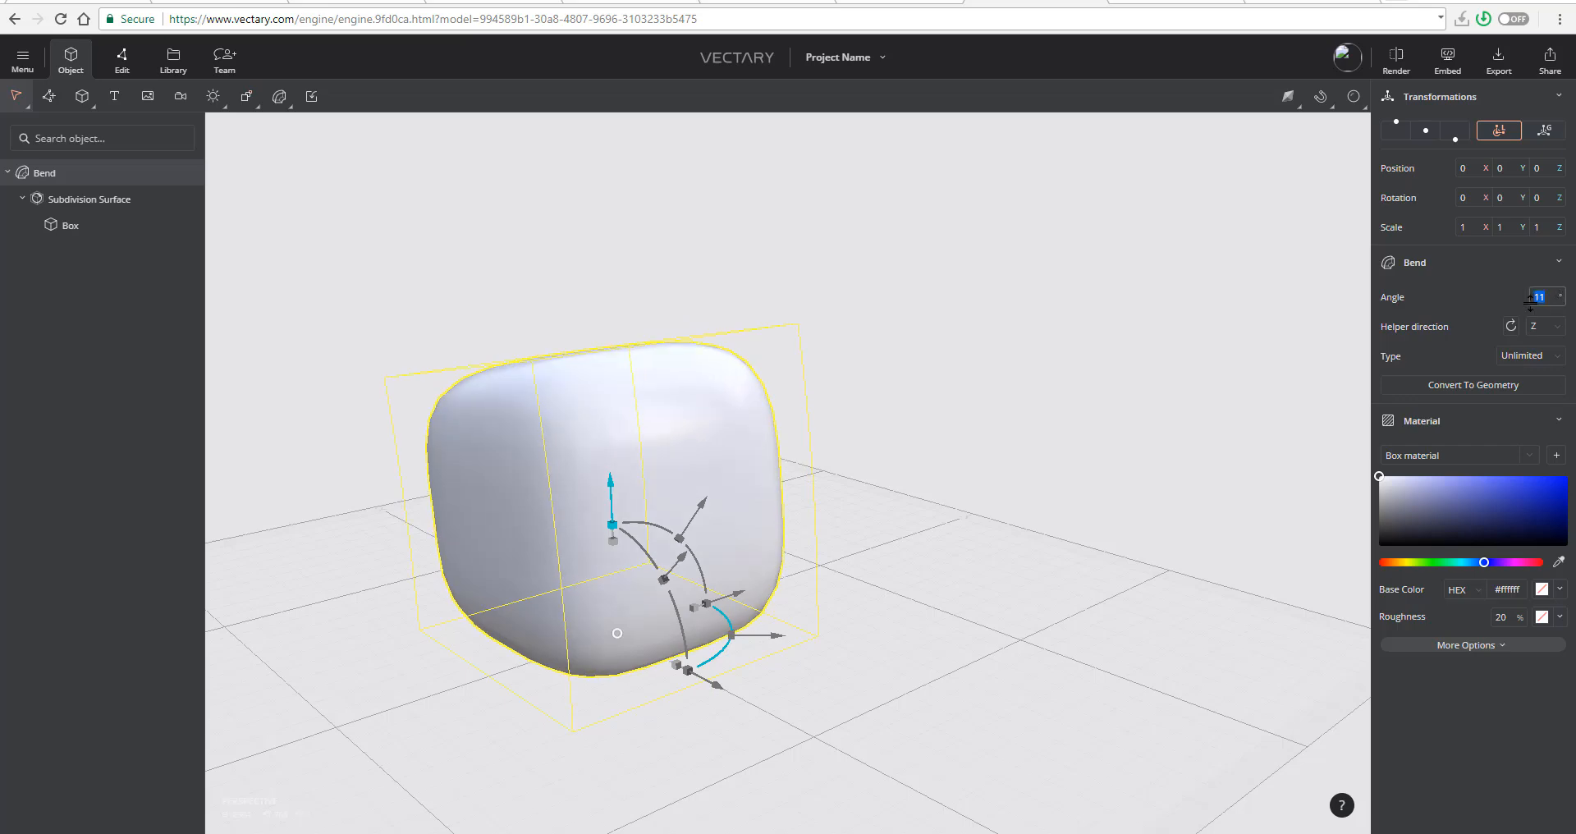
{"action": "left_click_drag", "start_coordinate": [1574, 381], "coordinate": [1526, 340]}
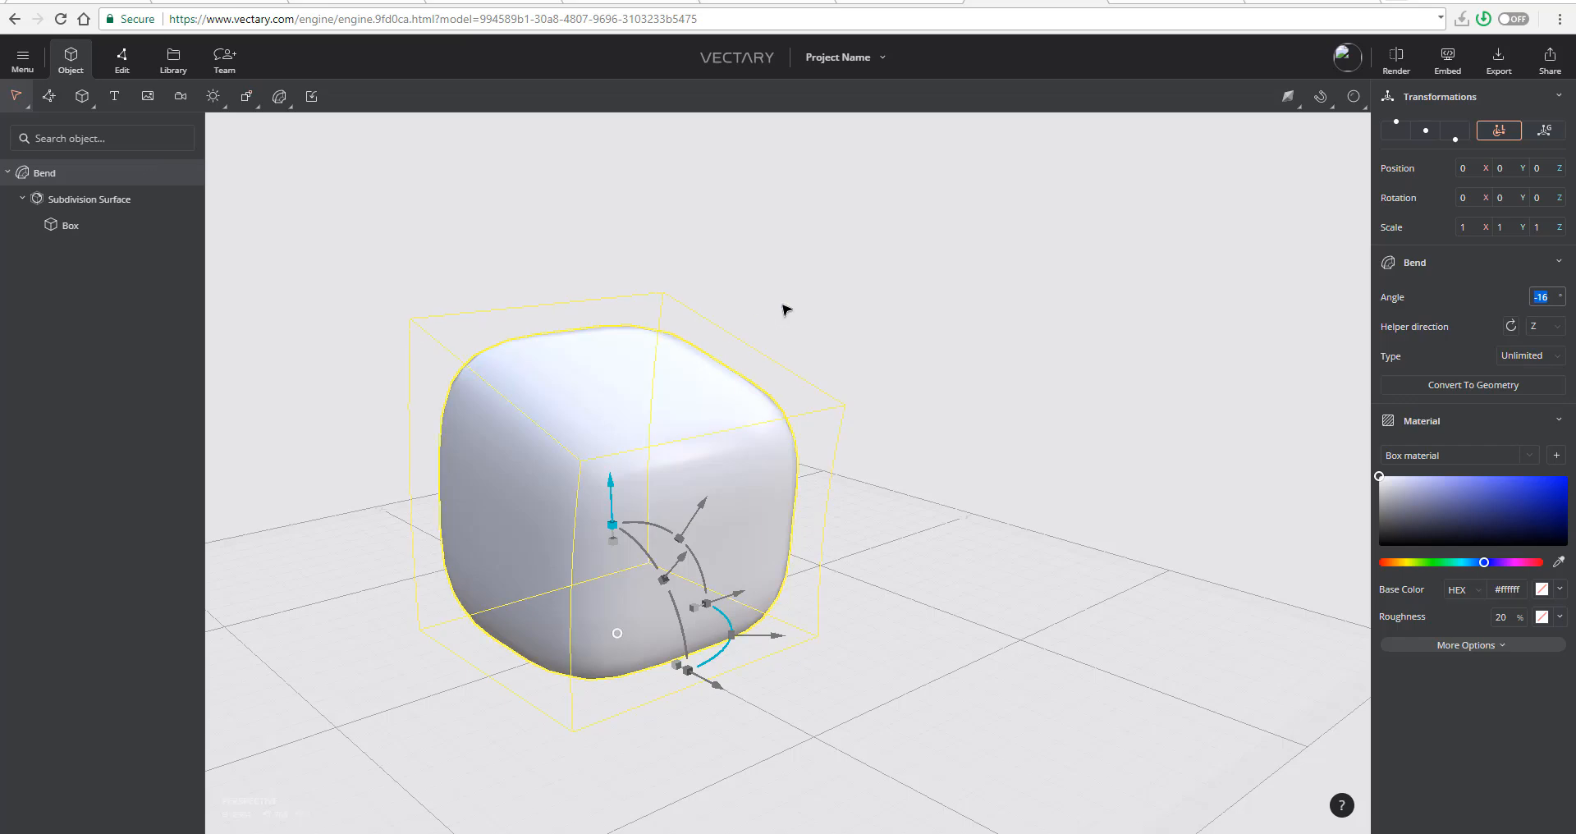
- Move the bent box across the ground plane to about X -20, Y 162
{"action": "left_click_drag", "start_coordinate": [784, 309], "coordinate": [785, 506]}
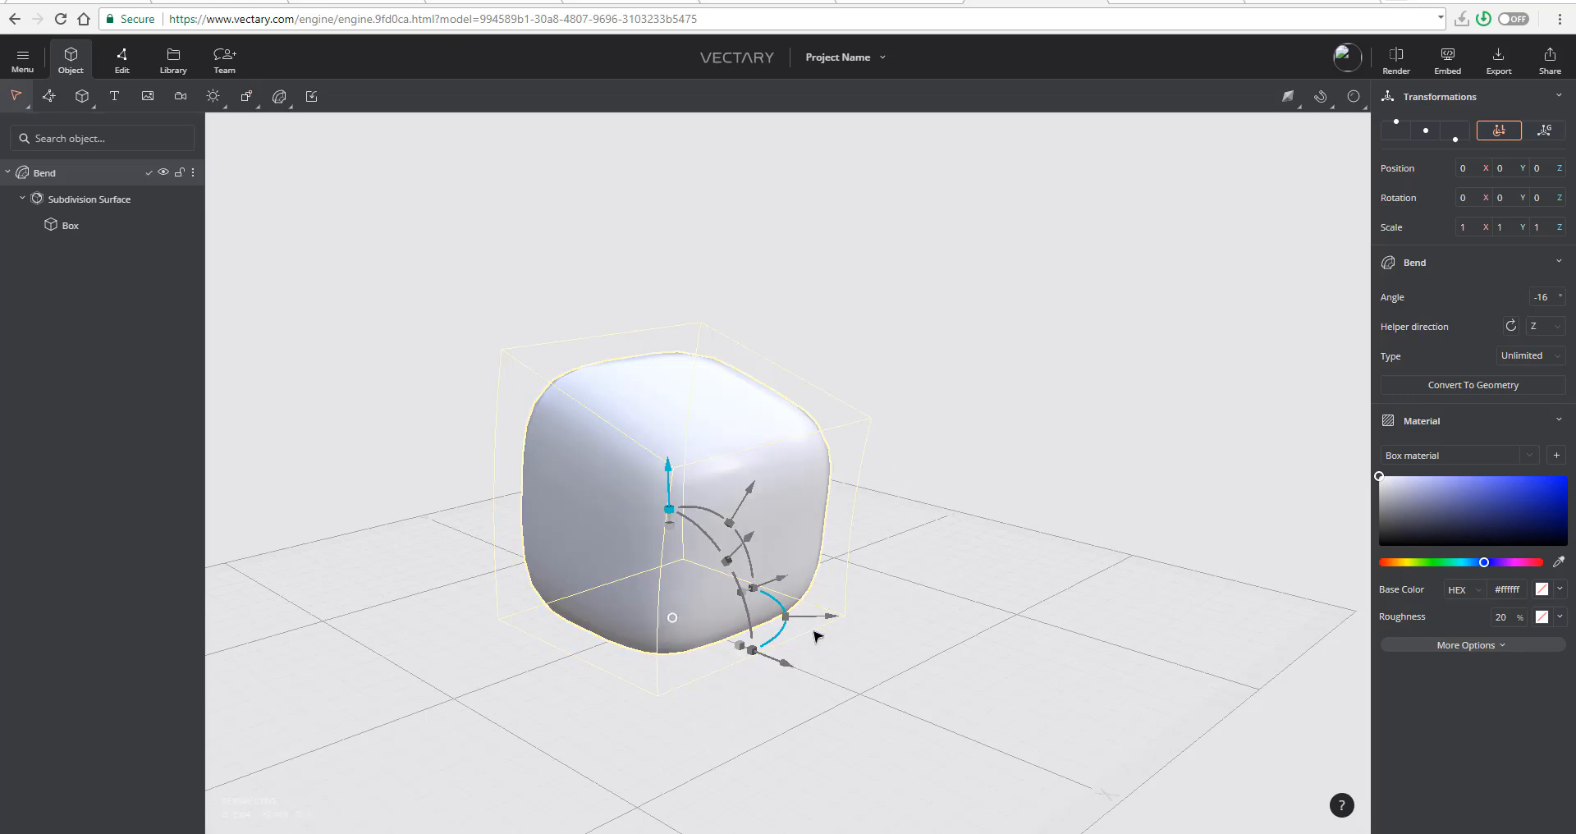
{"action": "right_click_drag", "start_coordinate": [901, 635], "coordinate": [905, 600]}
{"action": "left_click_drag", "start_coordinate": [969, 630], "coordinate": [771, 637]}
{"action": "left_click_drag", "start_coordinate": [812, 514], "coordinate": [1166, 542]}
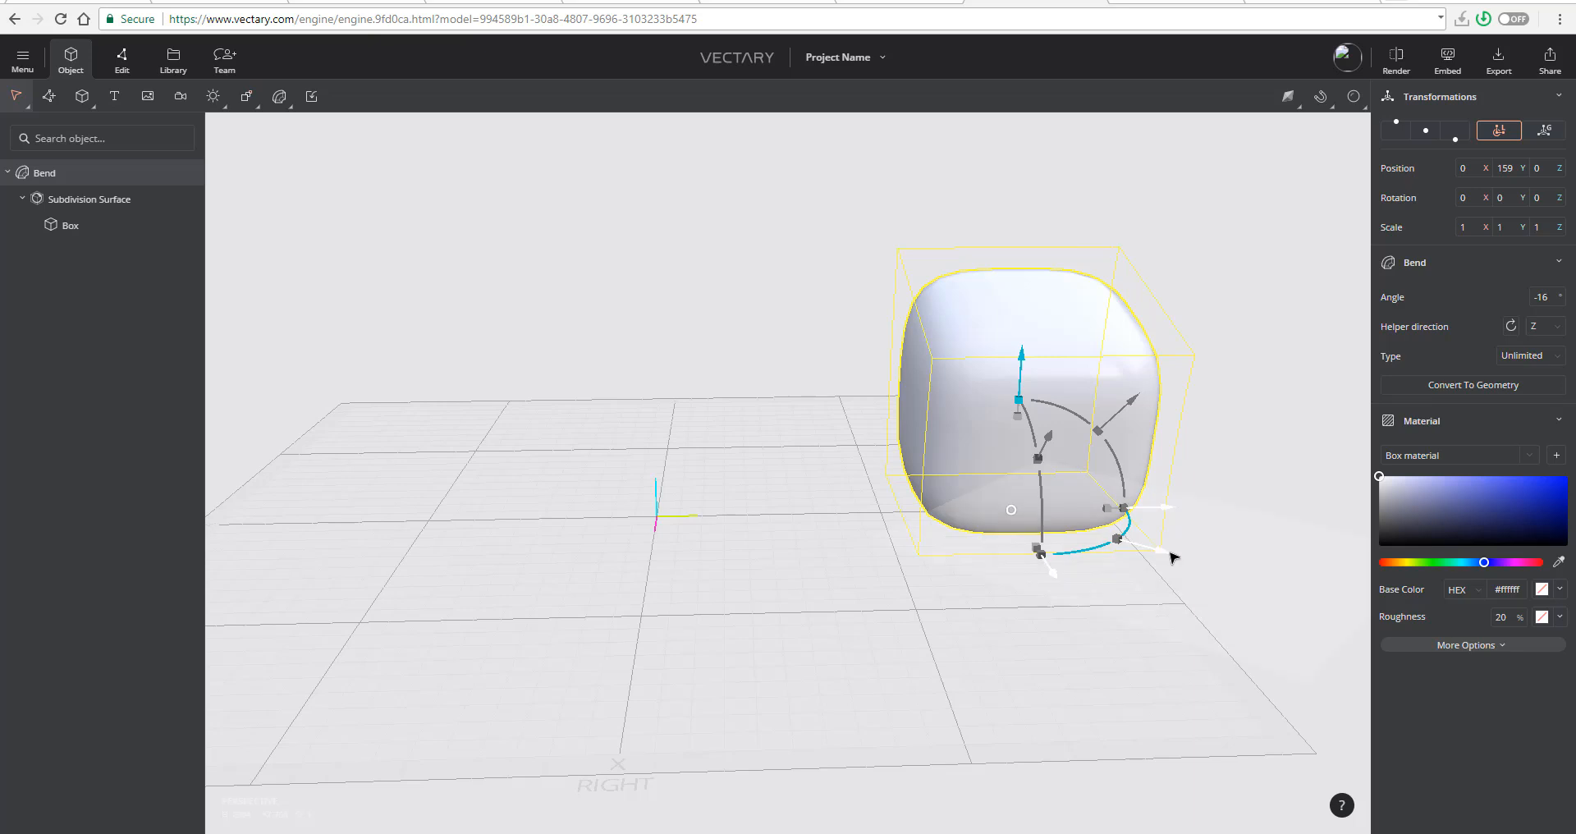
{"action": "mouse_move", "coordinate": [1172, 552]}
{"action": "left_mouse_down"}
{"action": "mouse_move", "coordinate": [1249, 588]}
{"action": "mouse_move", "coordinate": [1153, 529]}
{"action": "left_mouse_up"}
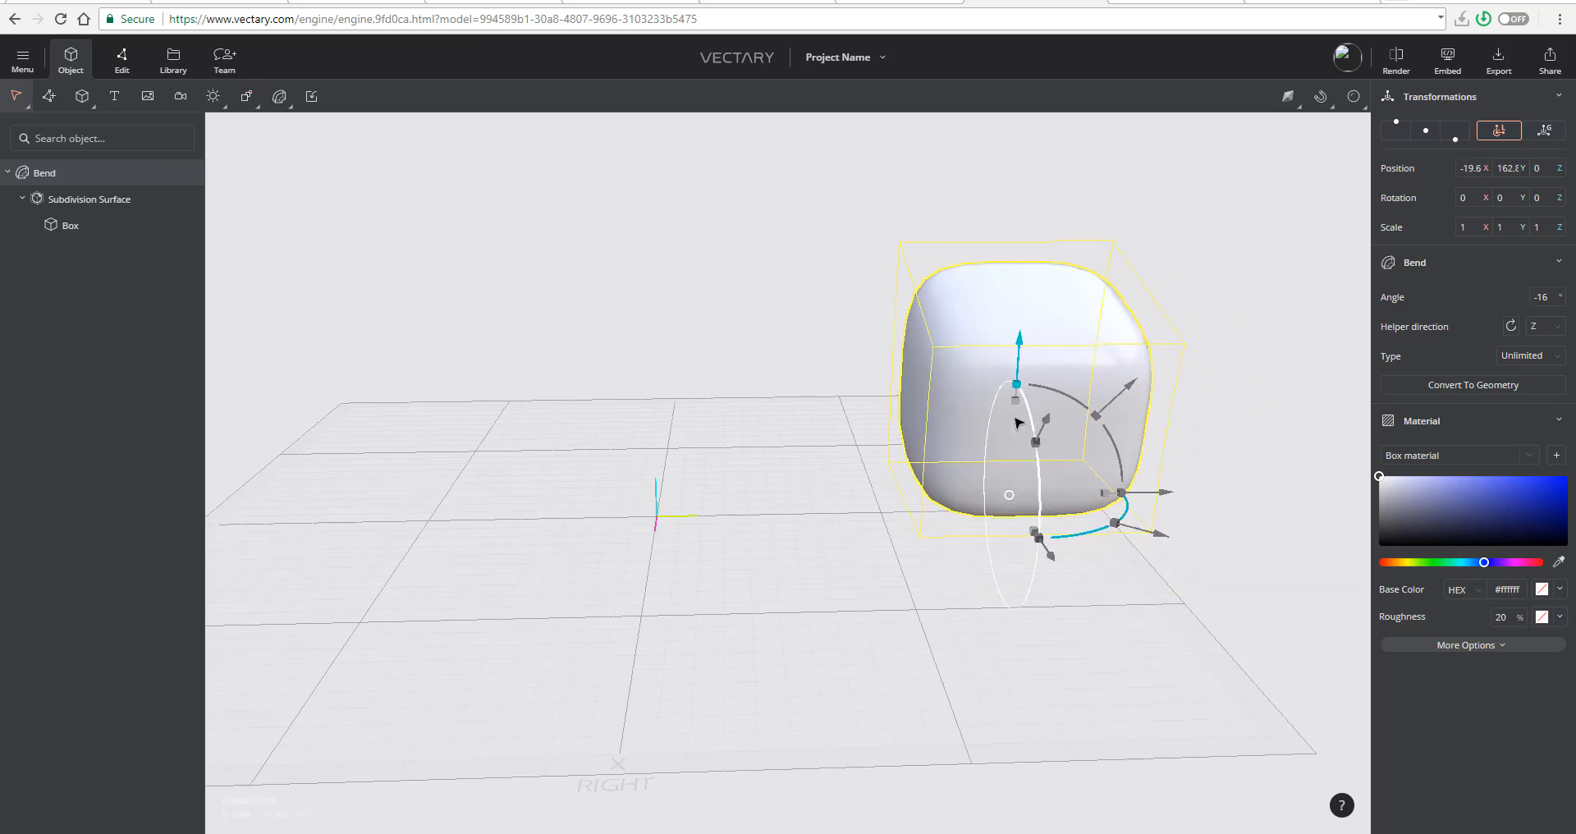
- Scale the bent box uniformly to about 0.8 and deselect it
{"action": "mouse_move", "coordinate": [1015, 404]}
{"action": "left_mouse_down"}
{"action": "mouse_move", "coordinate": [1049, 348]}
{"action": "mouse_move", "coordinate": [1027, 430]}
{"action": "left_mouse_up"}
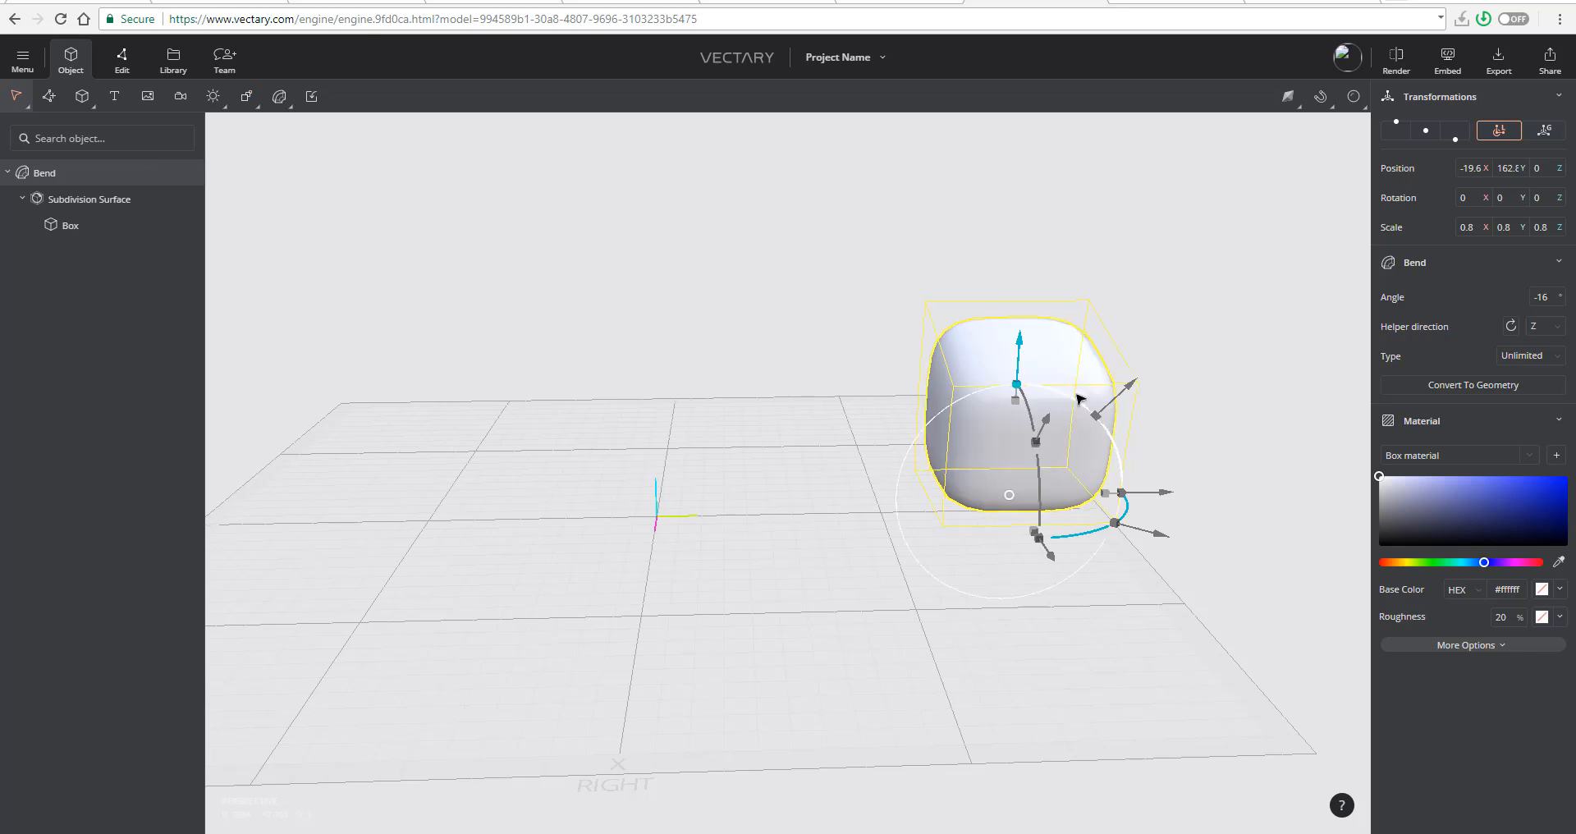
{"action": "right_click_drag", "start_coordinate": [848, 665], "coordinate": [849, 654]}
{"action": "left_click", "coordinate": [465, 391]}
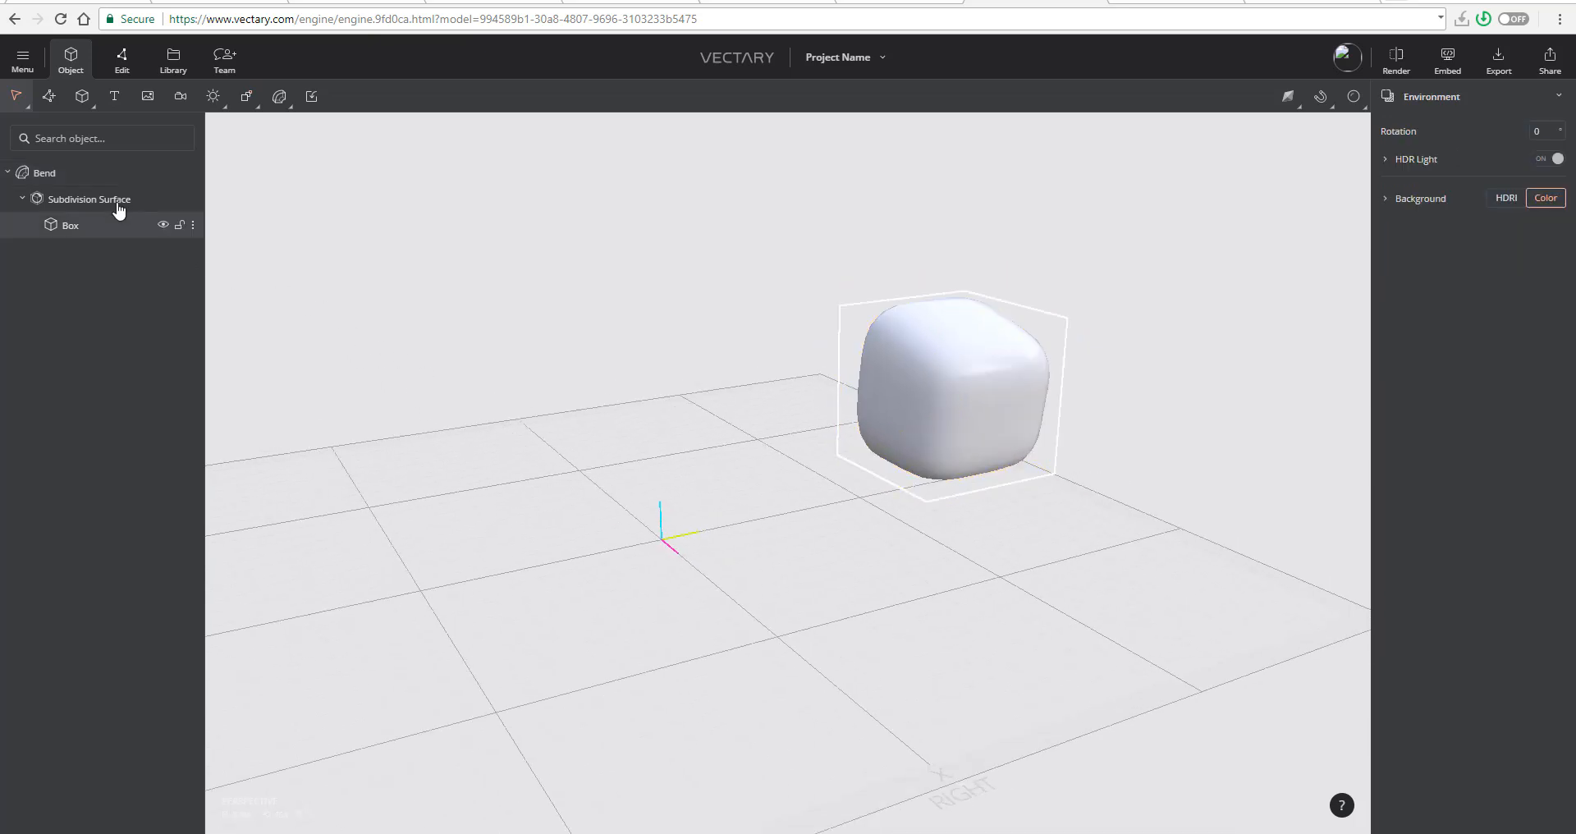
- Add a second default box at the origin, bake it to mesh geometry for editing and pick an upper front face
{"action": "left_click", "coordinate": [83, 97]}
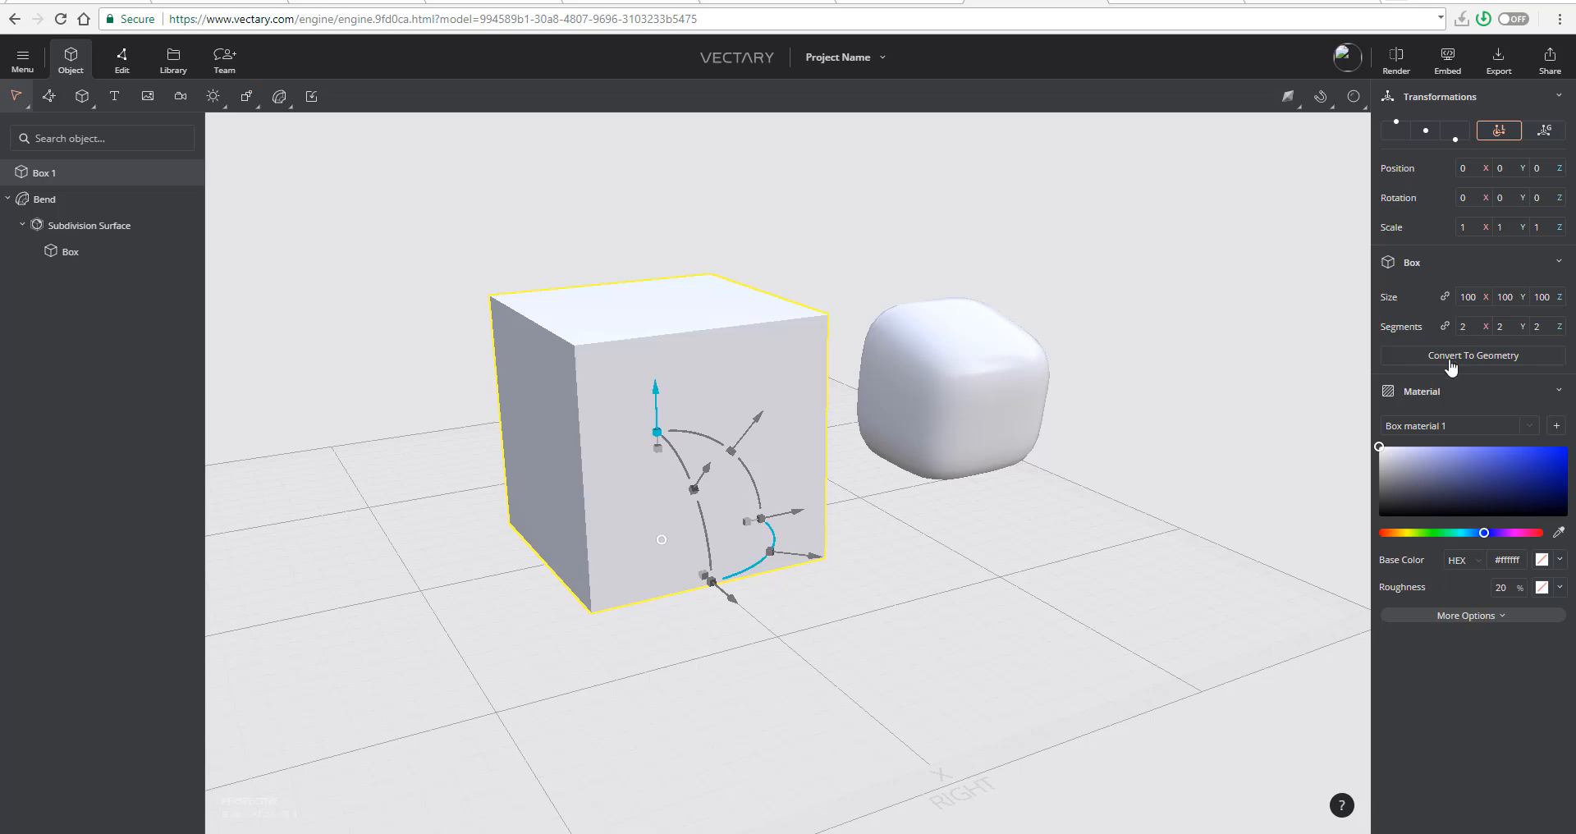
{"action": "left_click", "coordinate": [122, 65]}
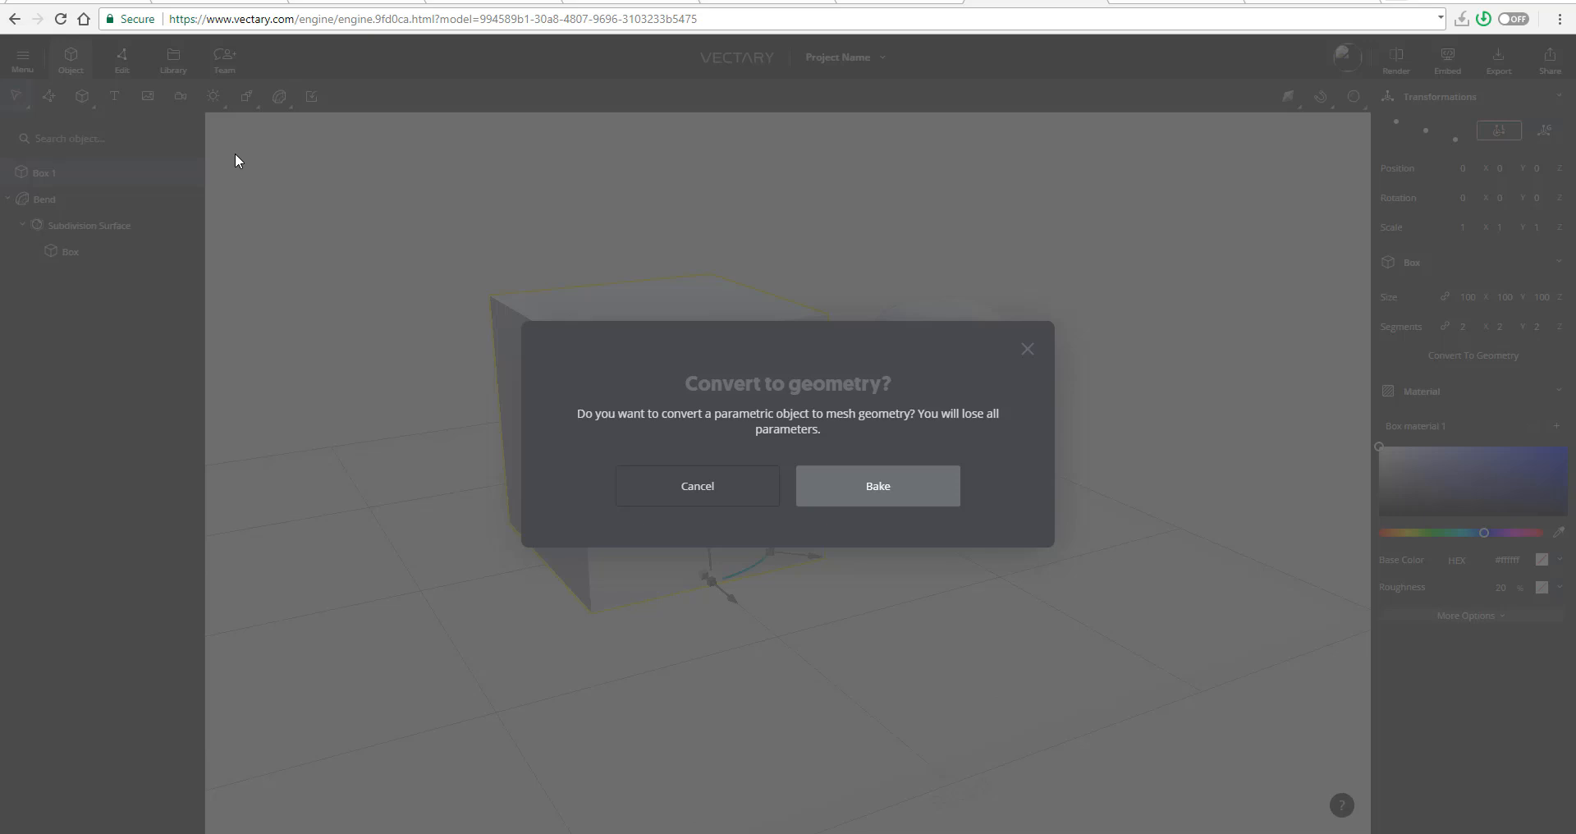
{"action": "left_click", "coordinate": [897, 491]}
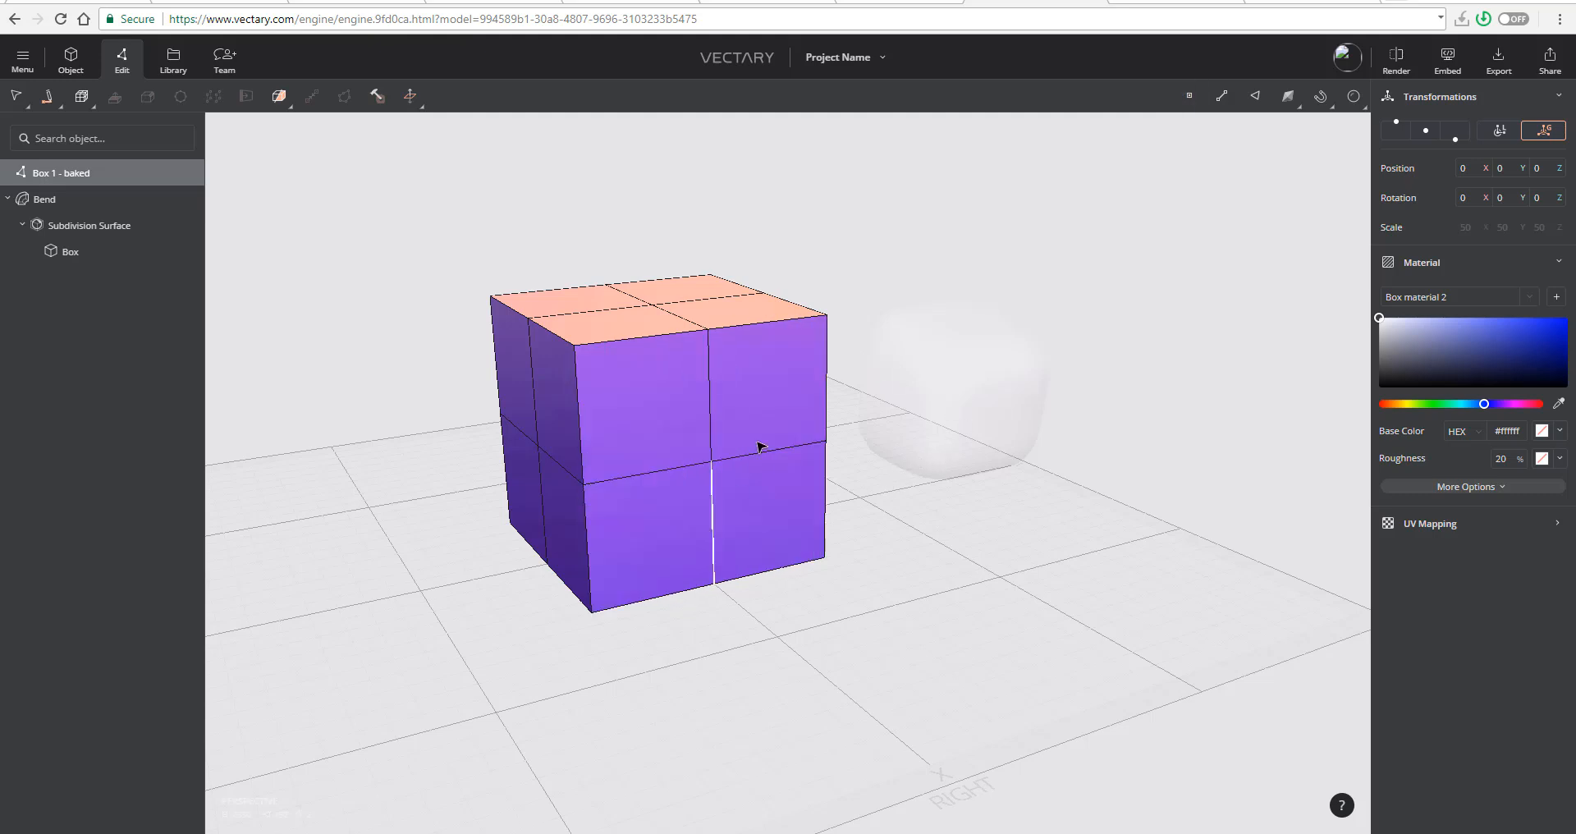
{"action": "left_click", "coordinate": [666, 366]}
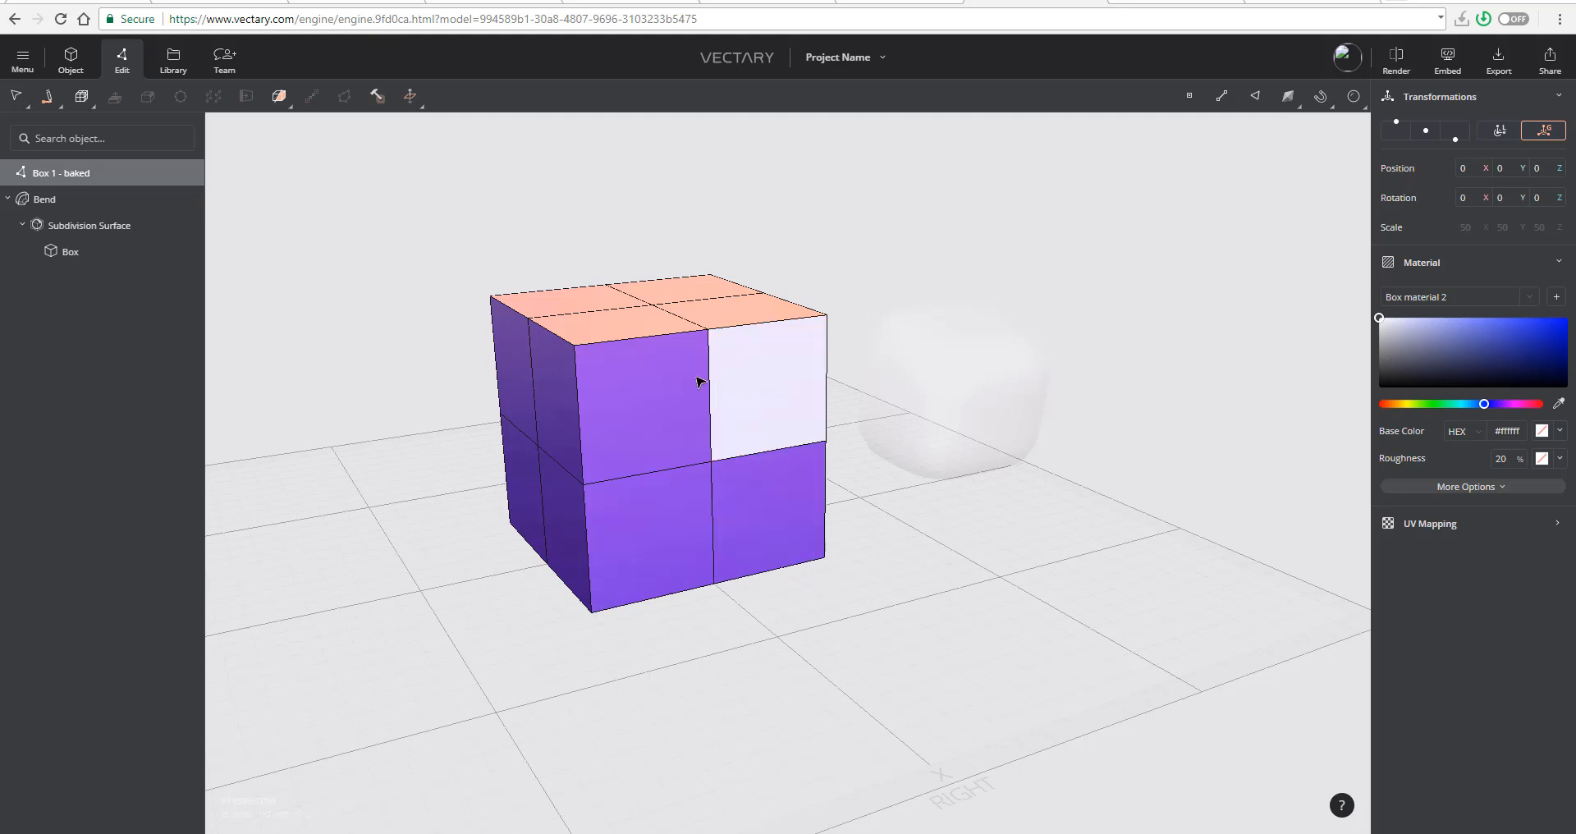
- Pick single faces of the baked box one after another on its front and top, ending on a rear top face
{"action": "scroll", "coordinate": [721, 525], "scroll_direction": "up", "scroll_amount": 5}
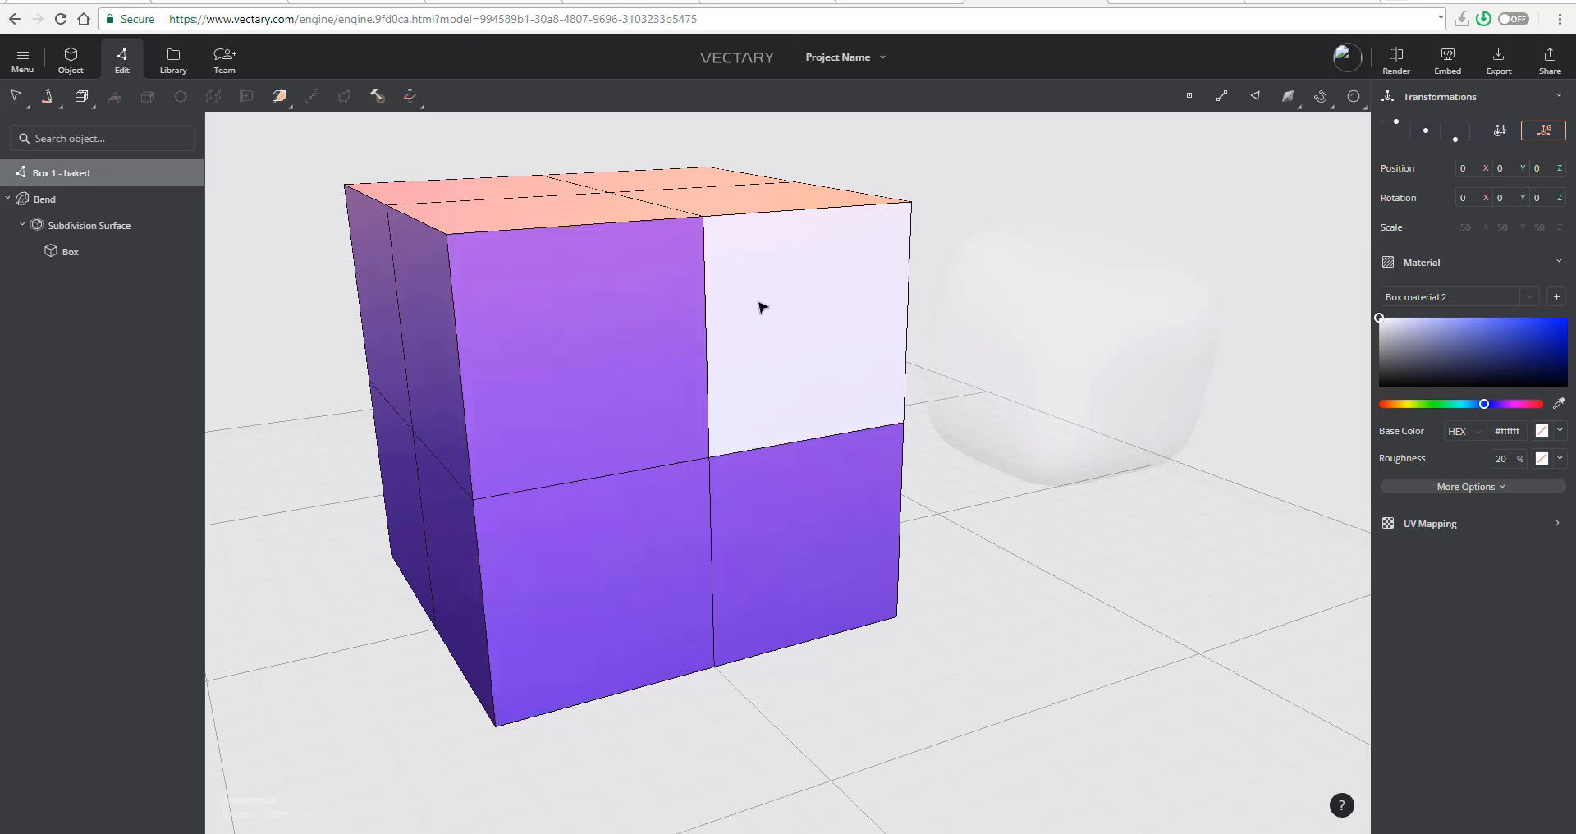
{"action": "left_click", "coordinate": [793, 513]}
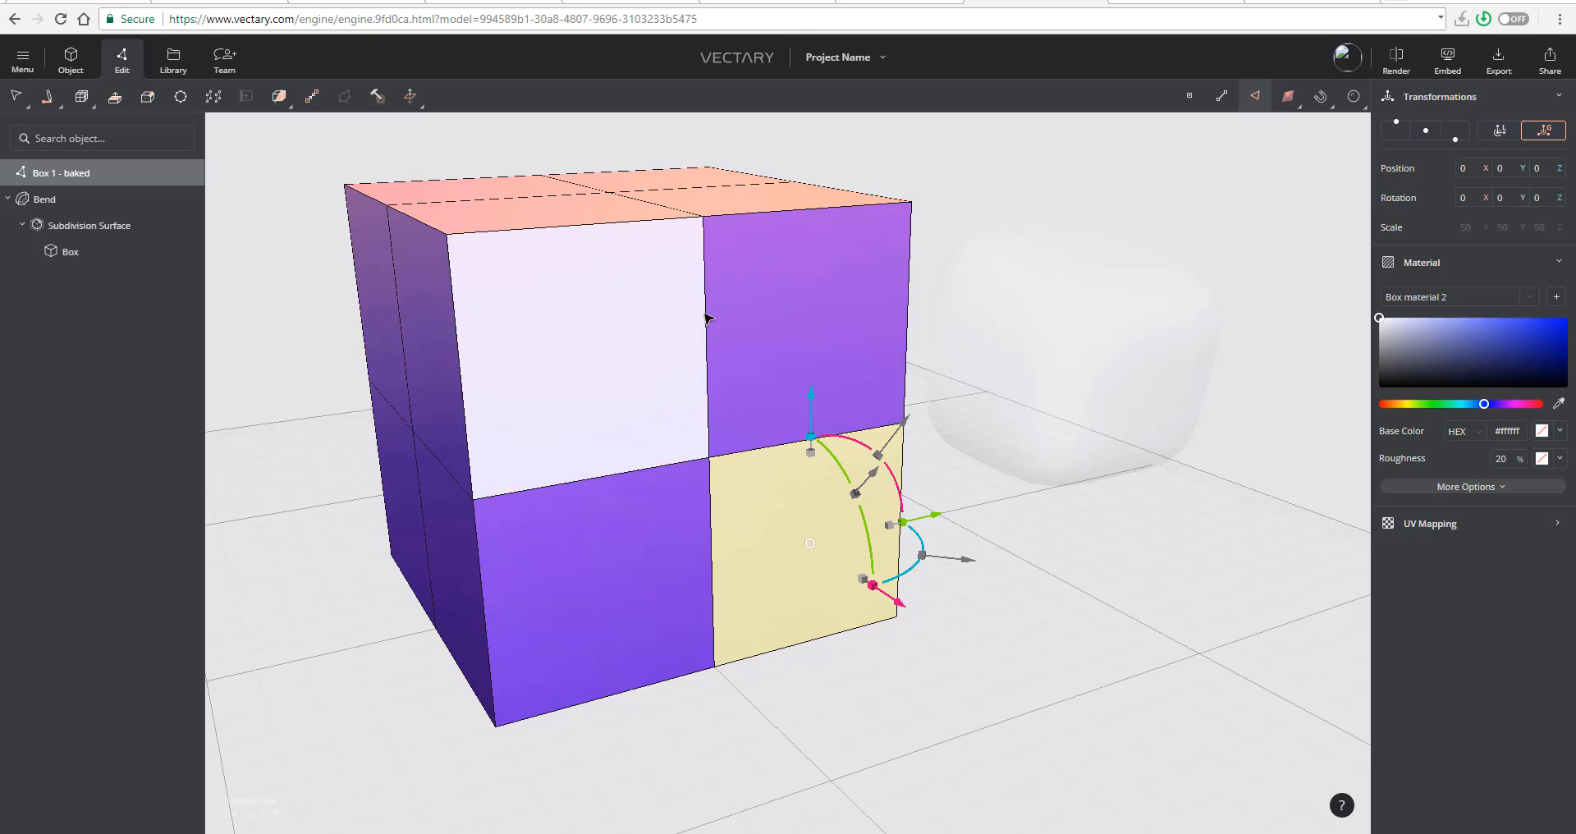
{"action": "left_click", "coordinate": [737, 331]}
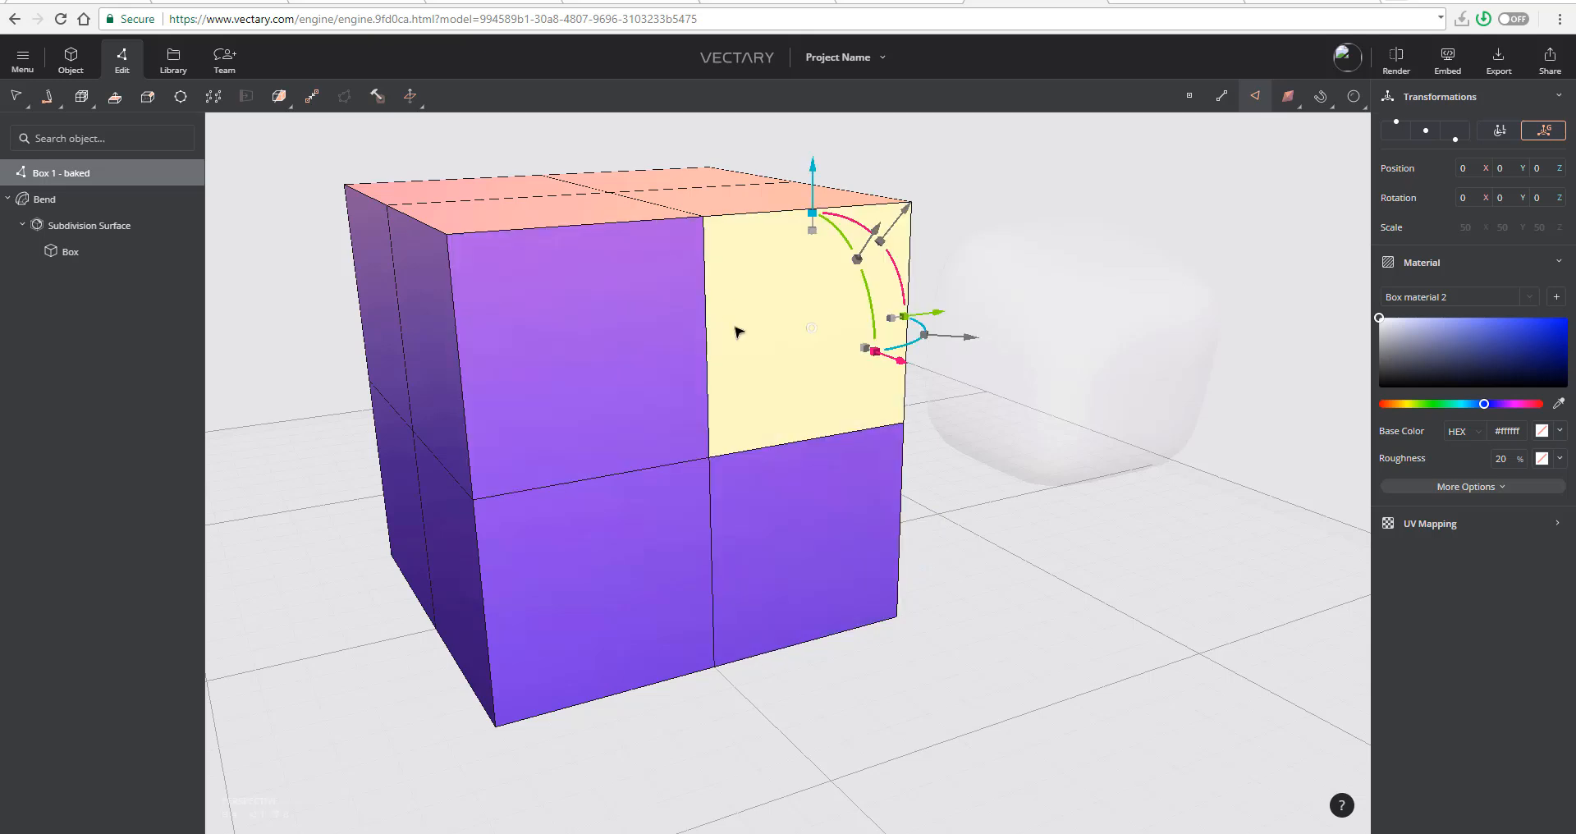
{"action": "left_click", "coordinate": [716, 489]}
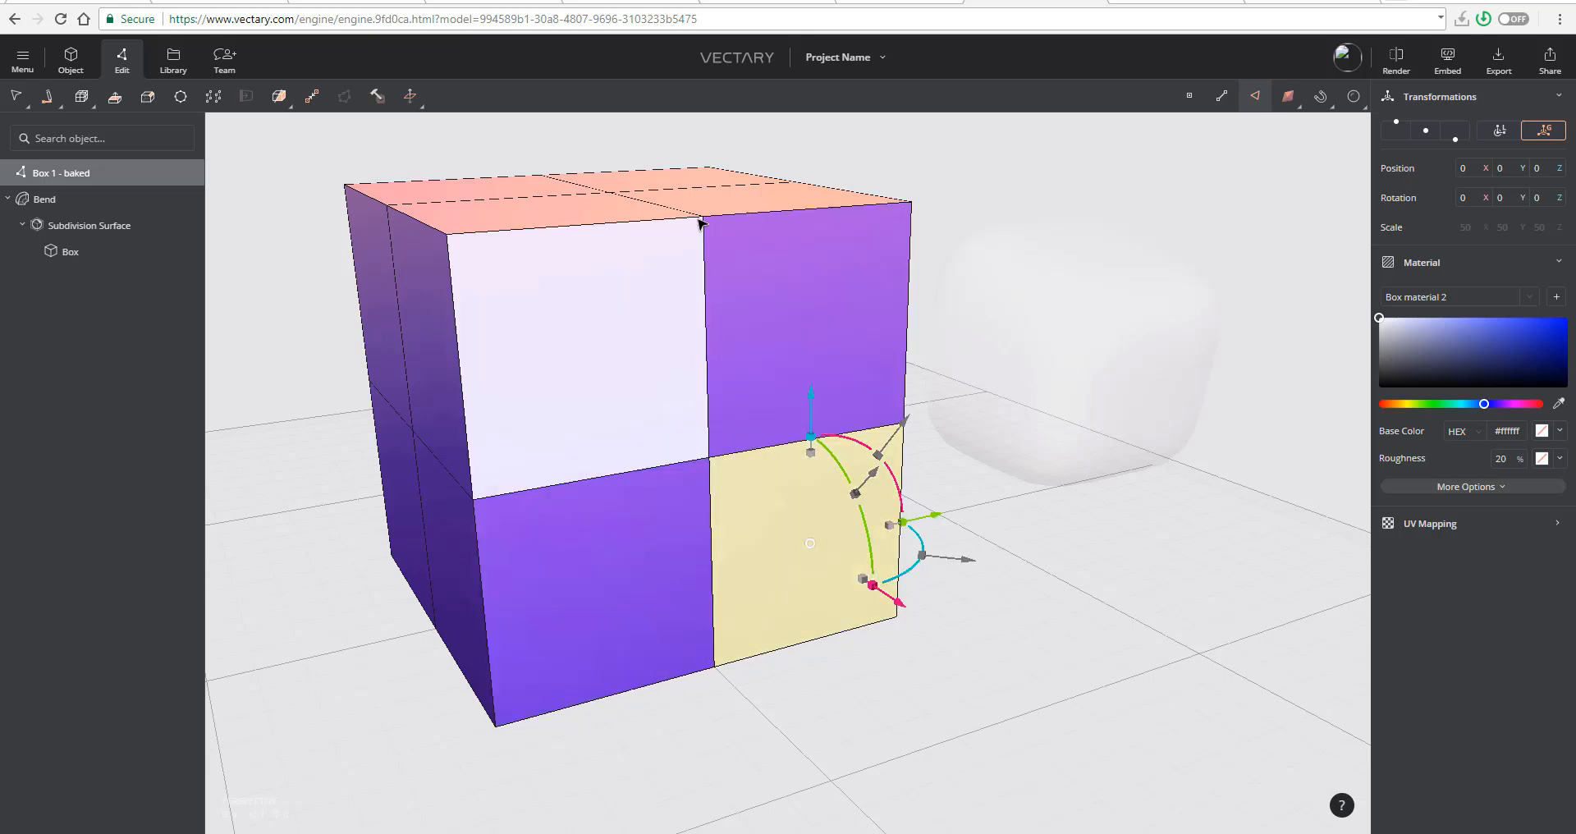
{"action": "right_click_drag", "start_coordinate": [775, 370], "coordinate": [718, 387]}
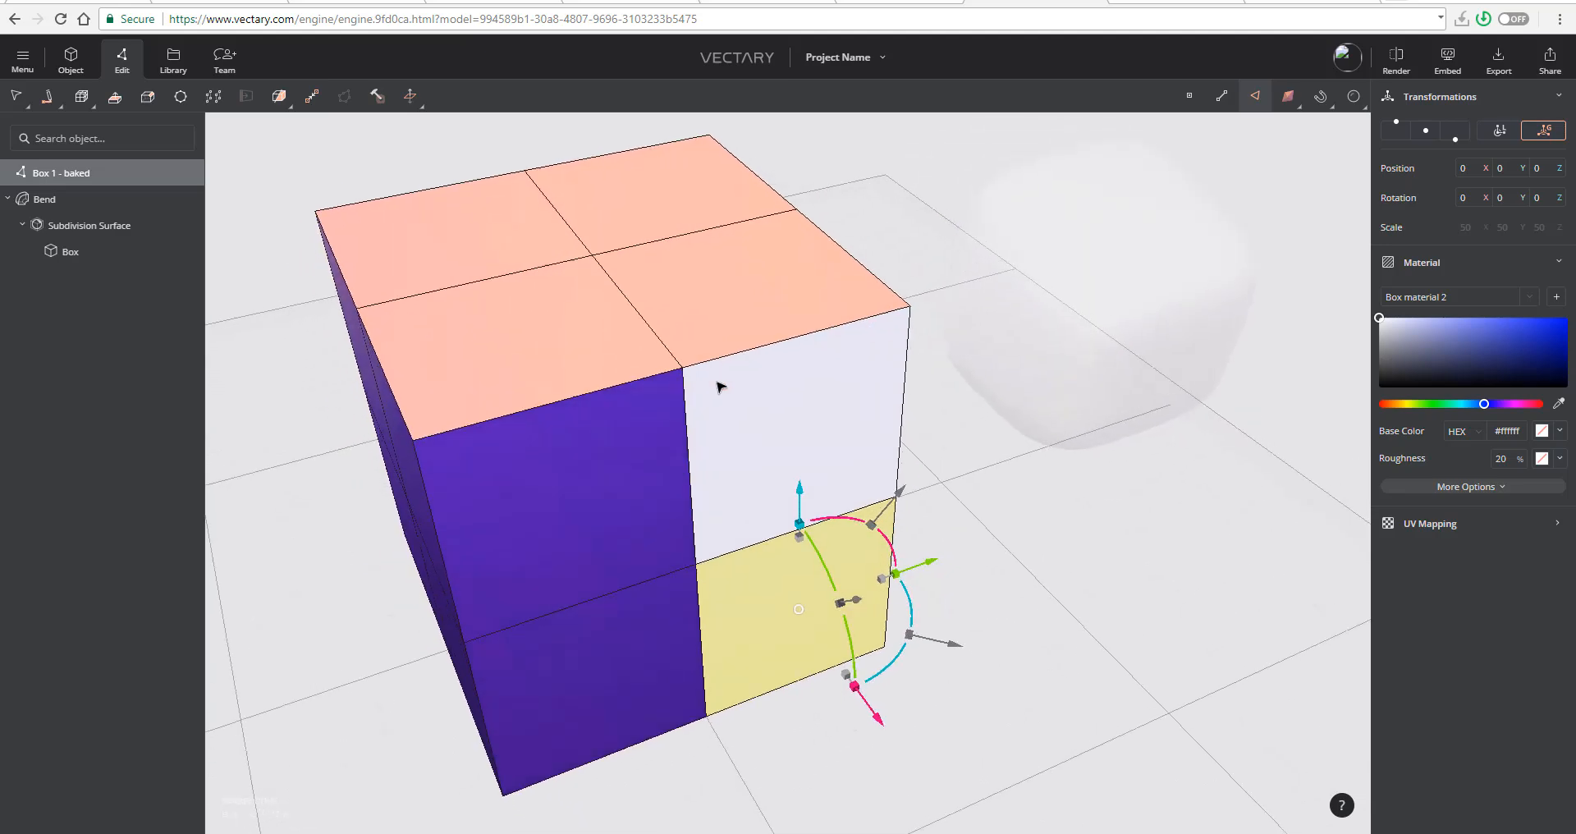
{"action": "right_click_drag", "start_coordinate": [760, 257], "coordinate": [678, 289]}
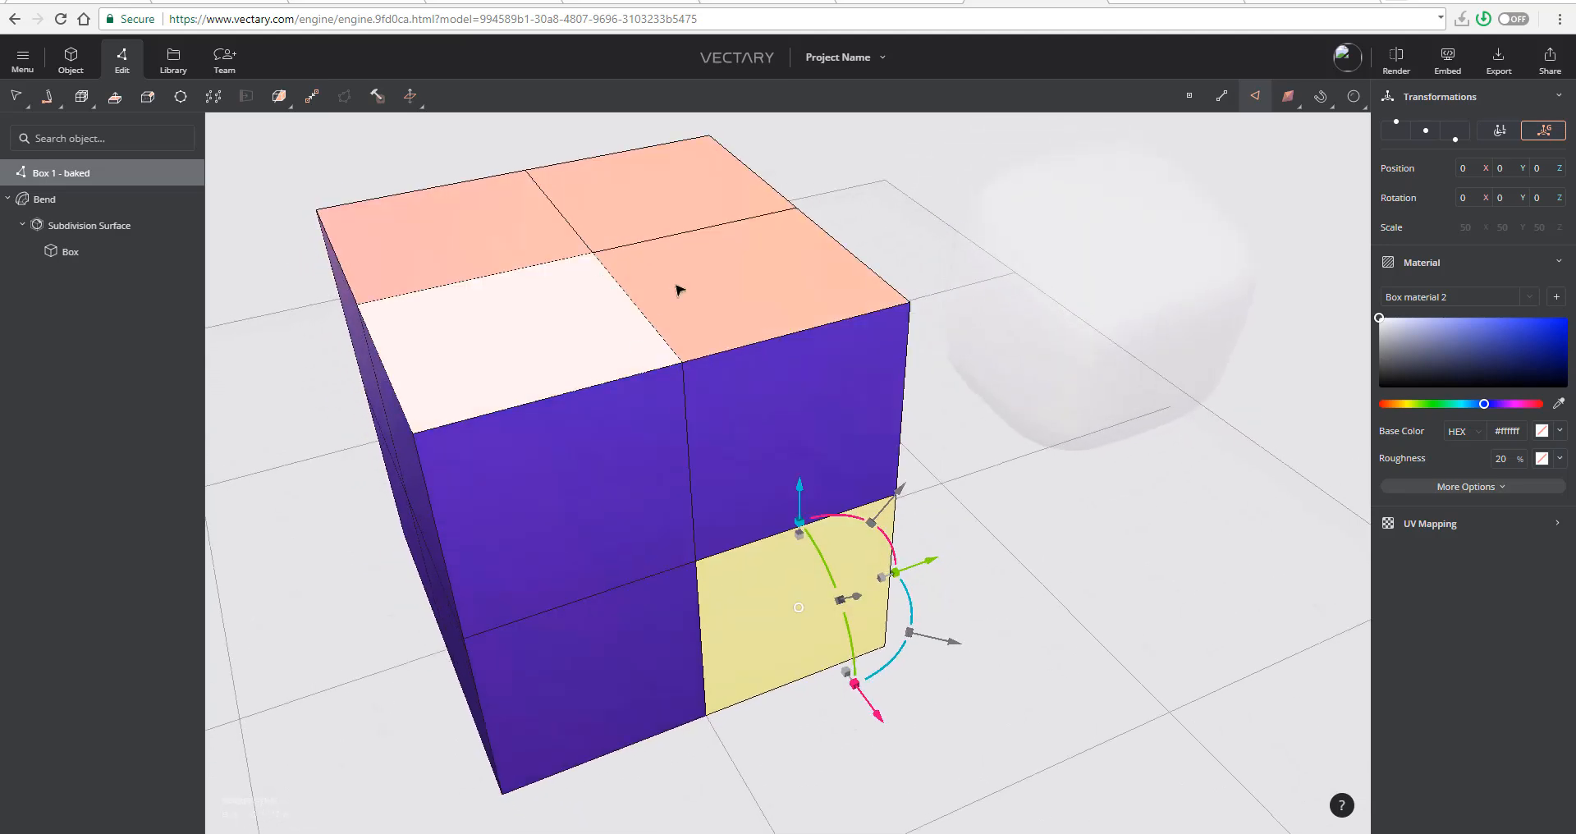
{"action": "left_click", "coordinate": [458, 270]}
{"action": "left_click", "coordinate": [742, 338]}
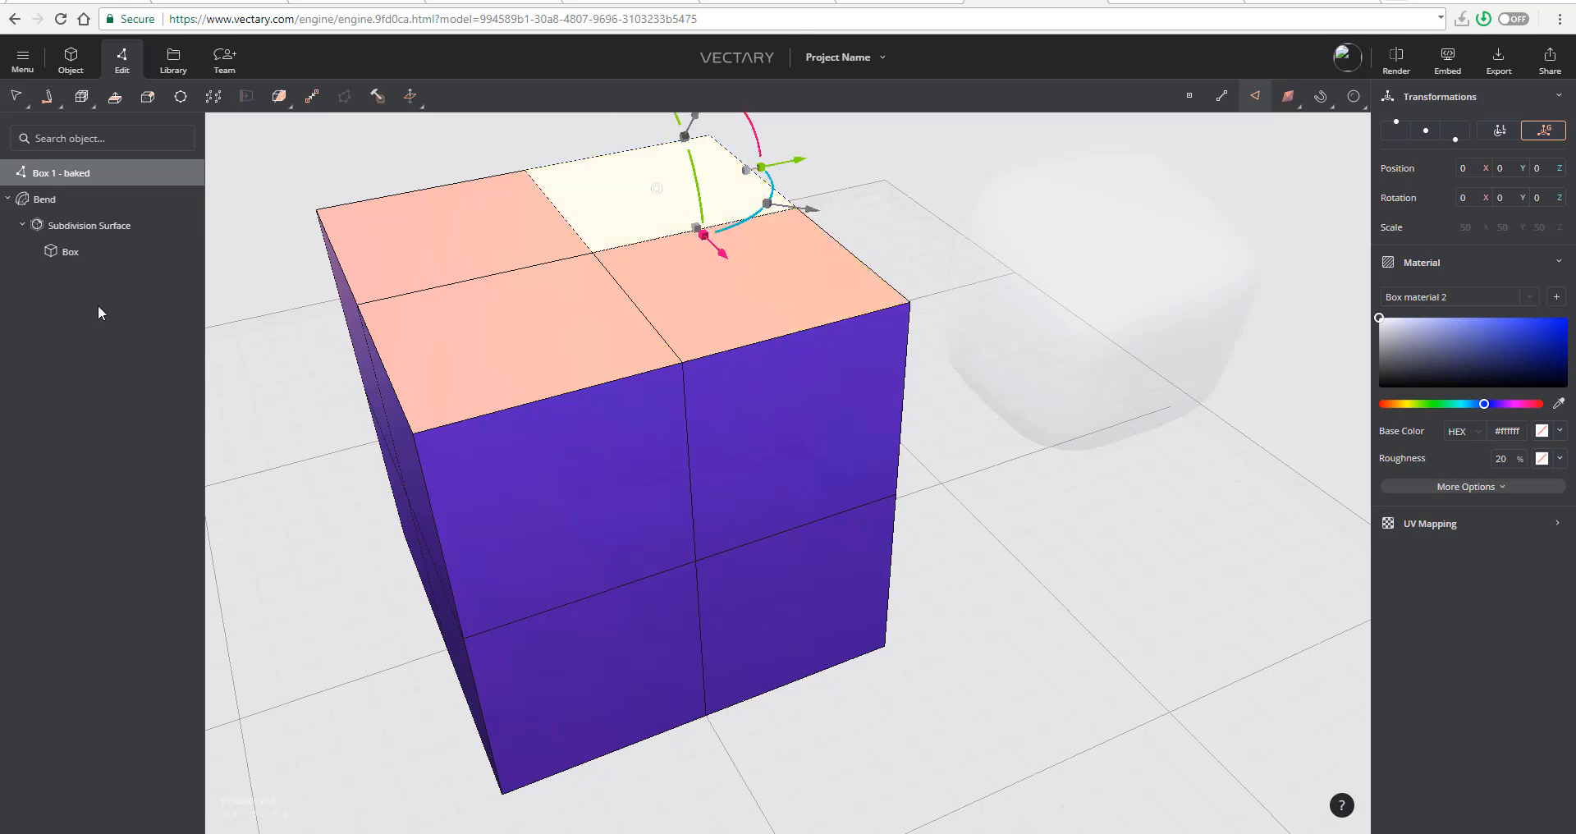
- Replace the face selection with the centre vertices of the box's top and front, and clear the selection
{"action": "left_click", "coordinate": [76, 202]}
{"action": "left_click", "coordinate": [76, 176]}
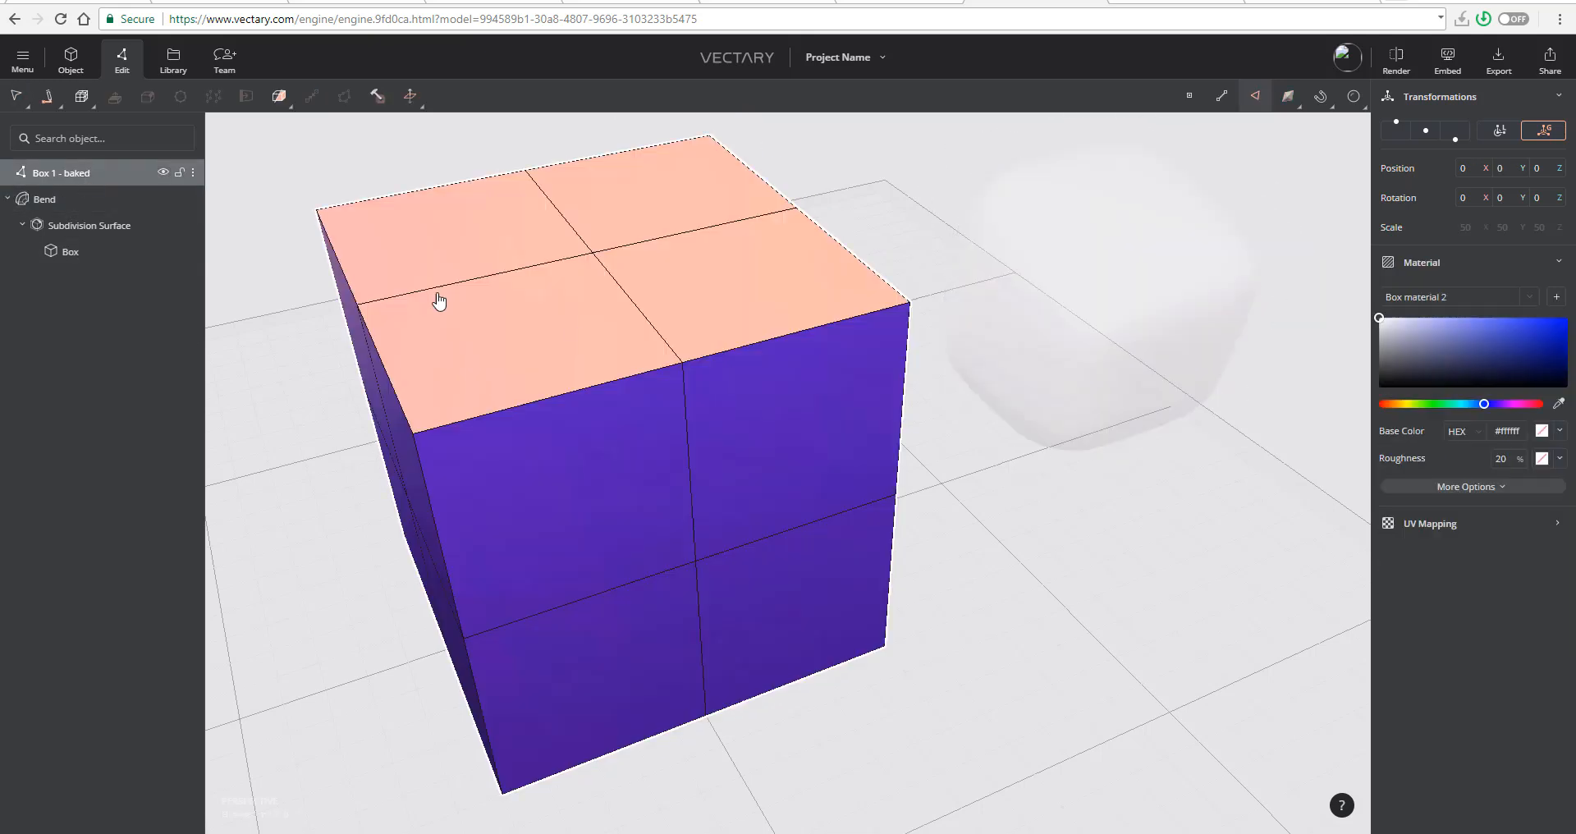
{"action": "left_click", "coordinate": [597, 256]}
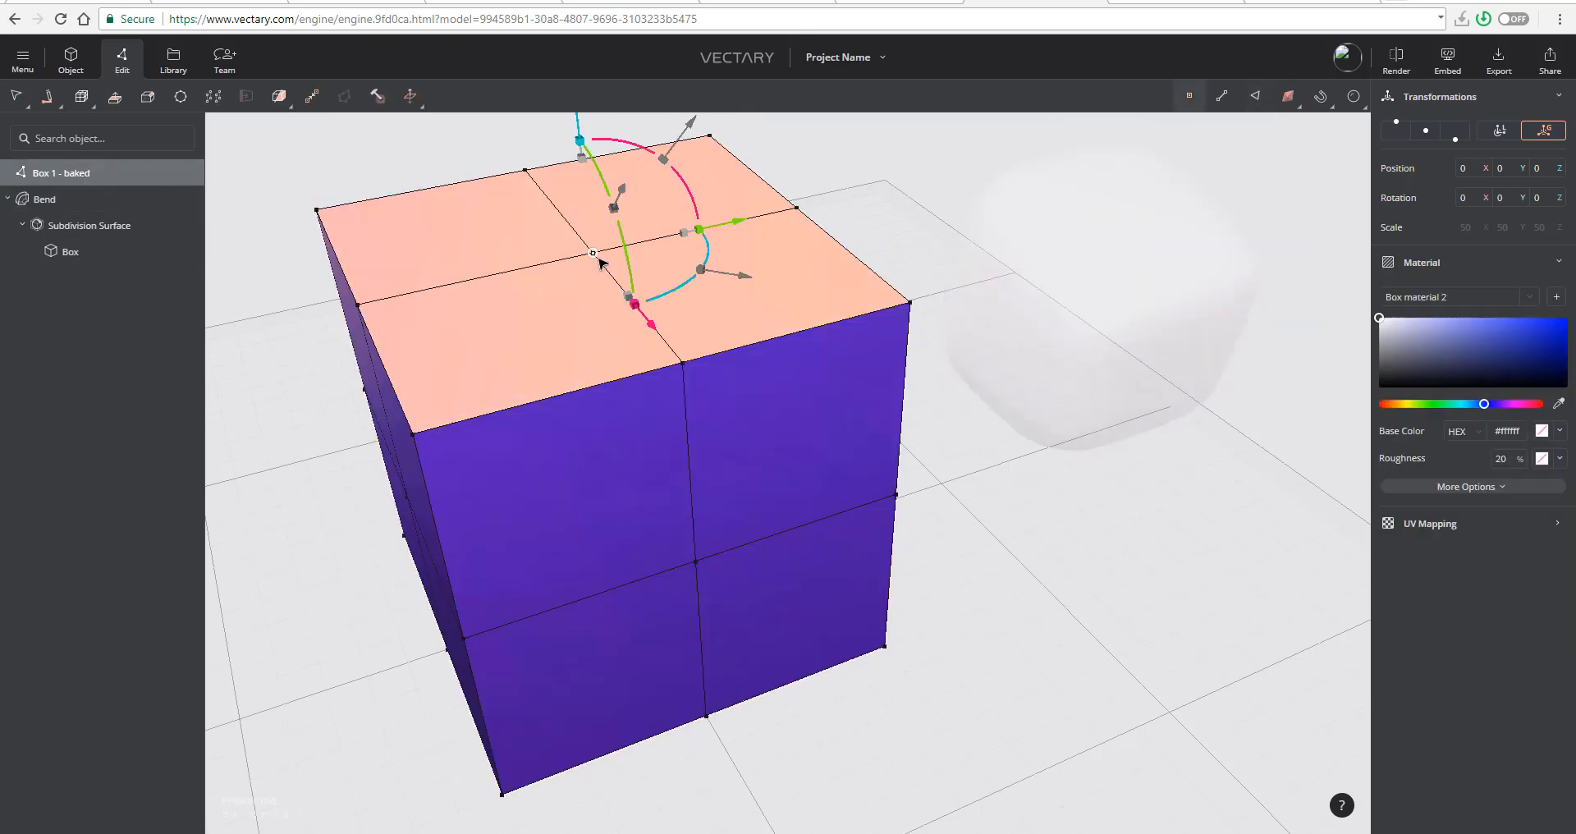
{"action": "left_click", "coordinate": [702, 560], "text": "shift"}
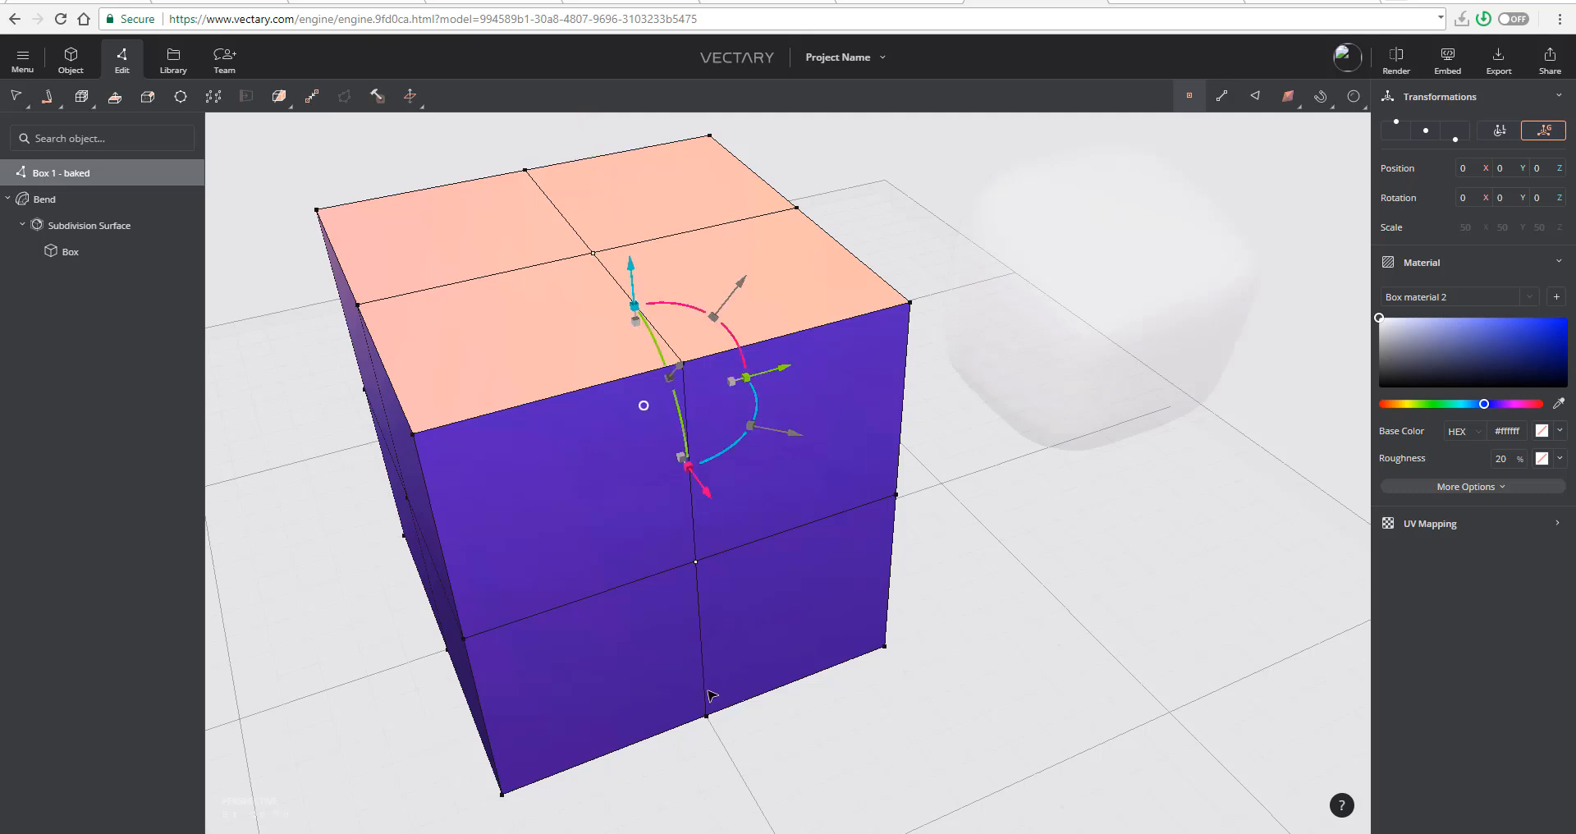
{"action": "left_click", "coordinate": [1021, 452]}
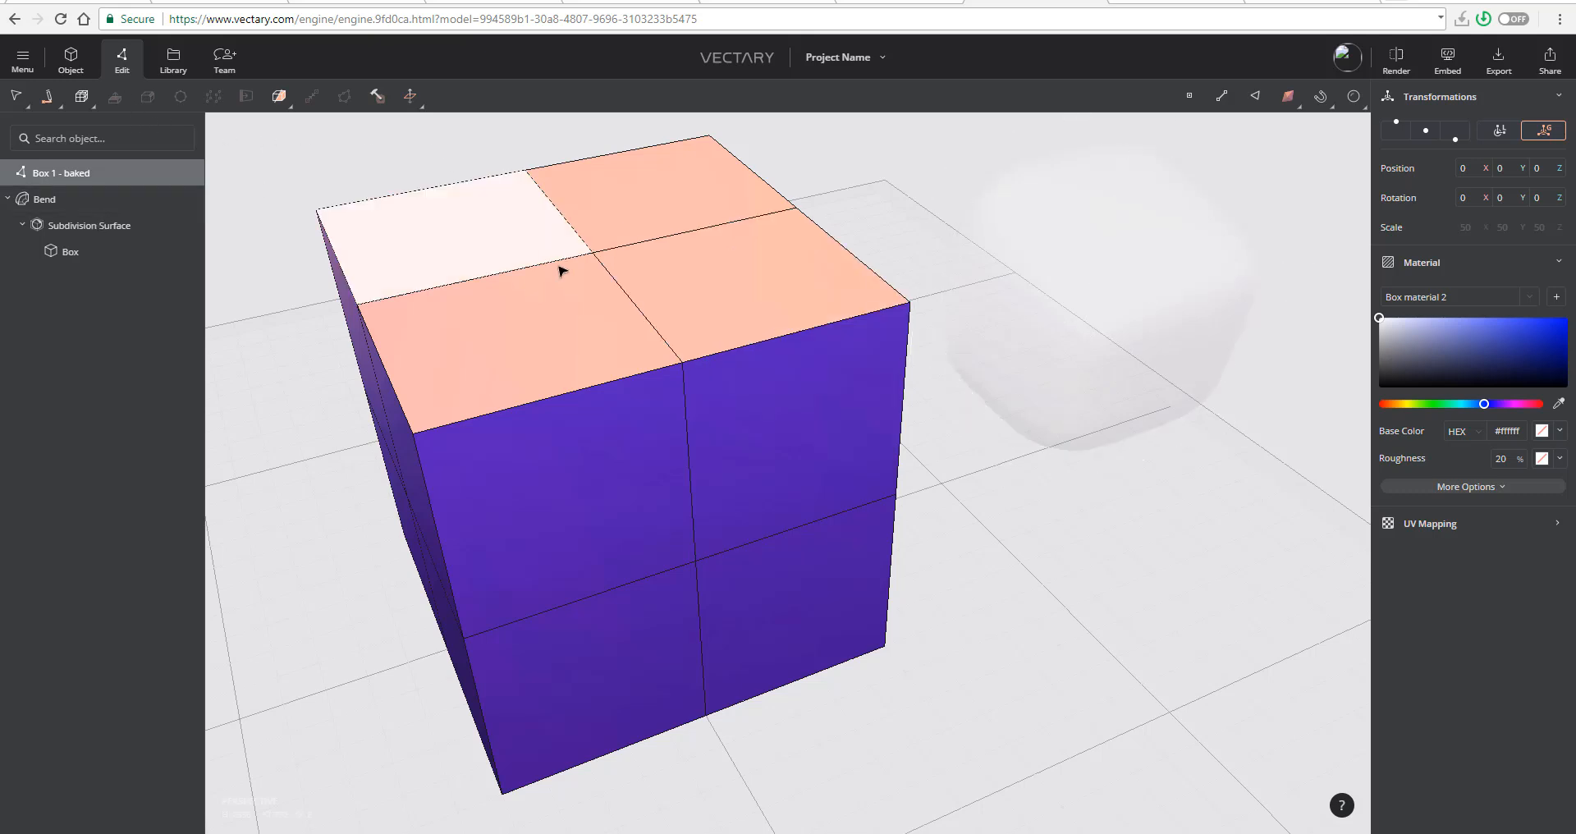
- Select the upper vertical middle edge on the box's front, switch through vertex and face selection modes, and deselect it
{"action": "left_click", "coordinate": [686, 396]}
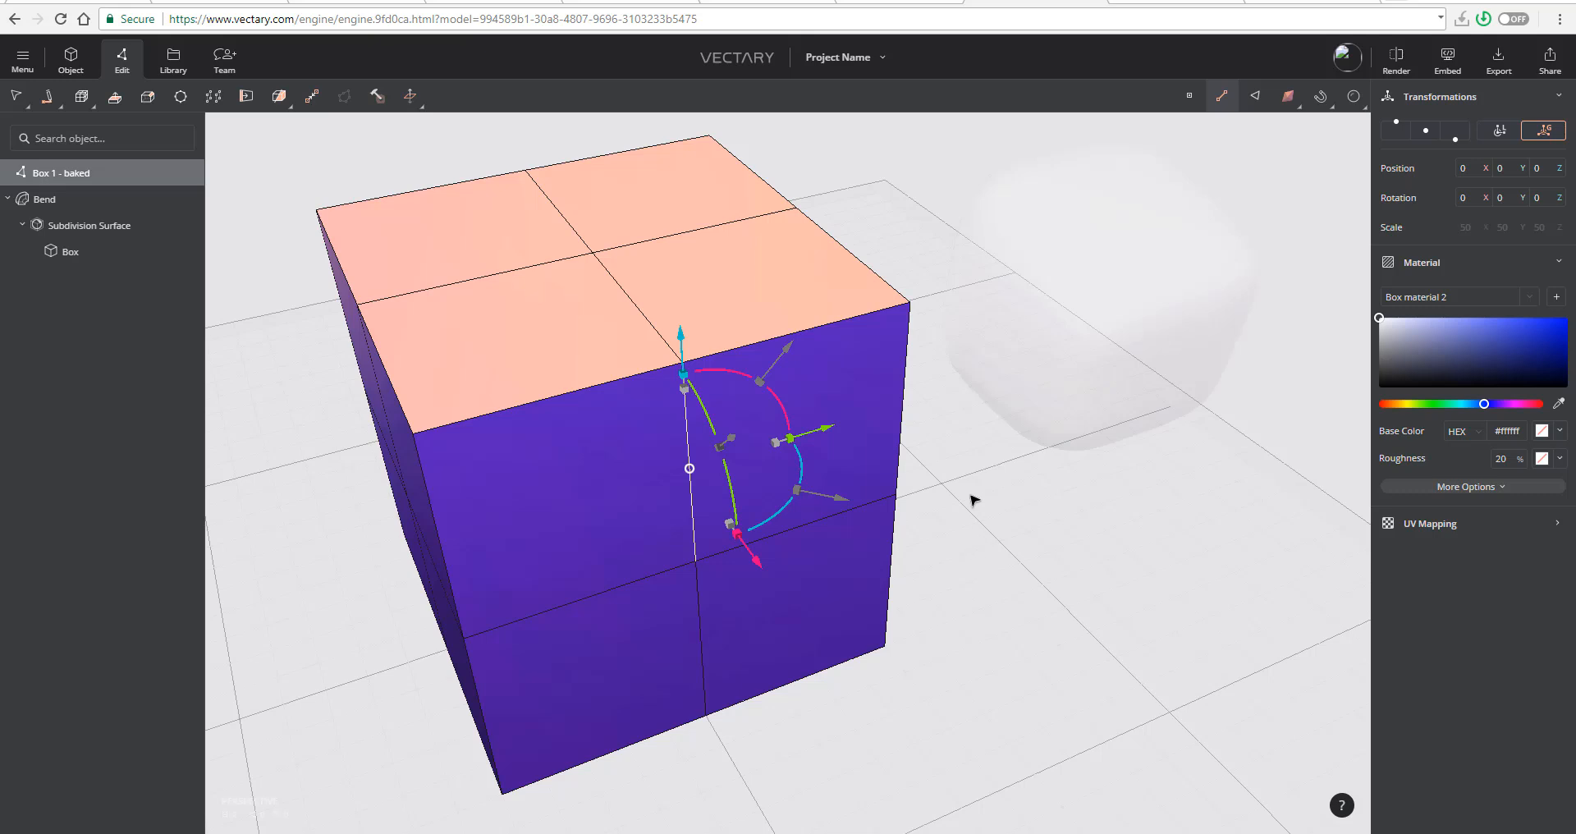
{"action": "left_click", "coordinate": [1187, 97]}
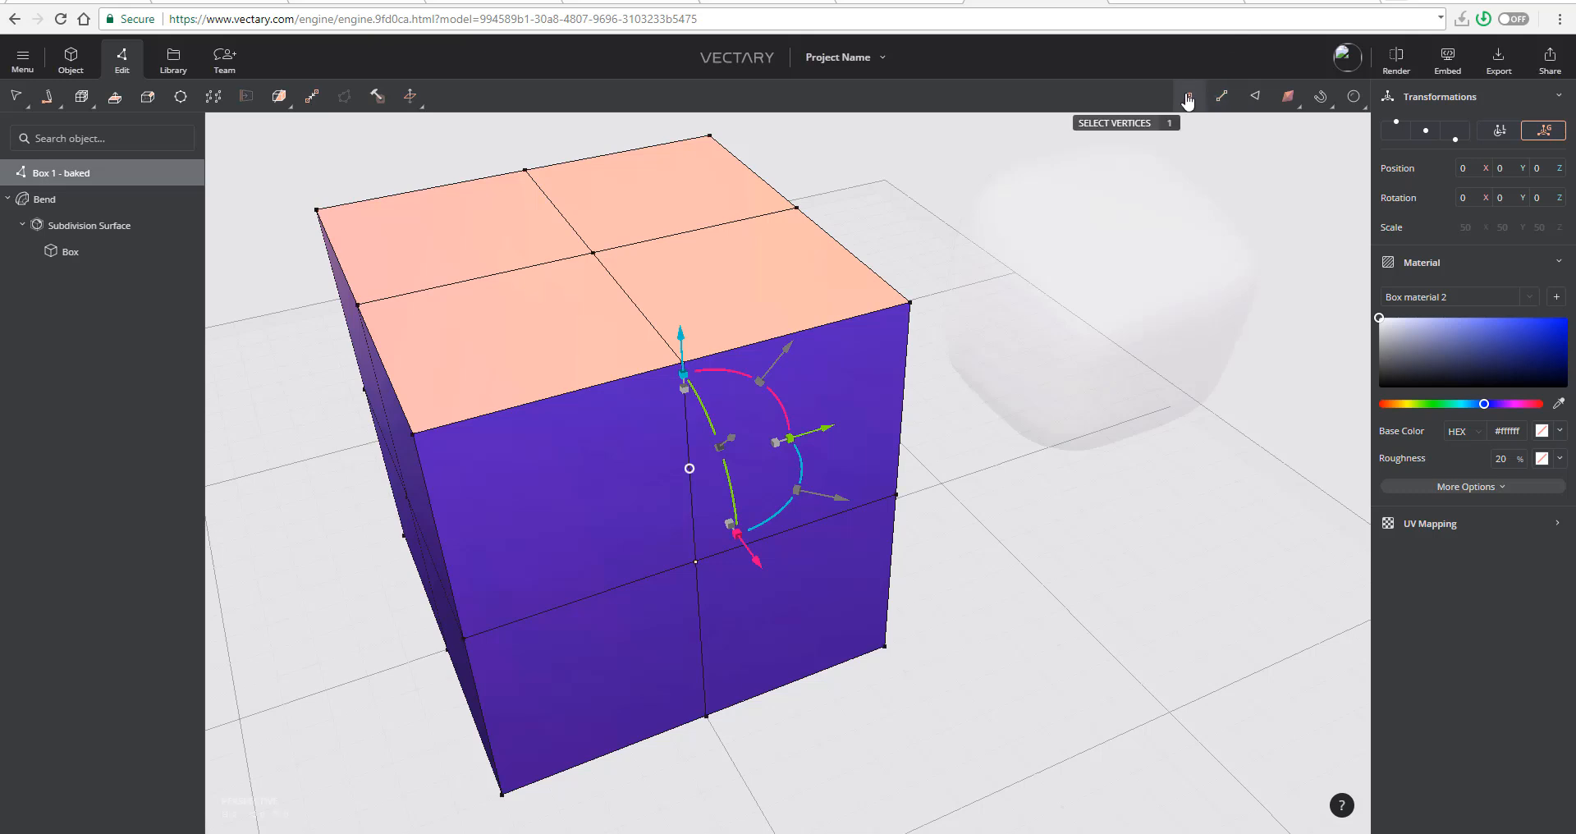
{"action": "left_click", "coordinate": [1254, 96]}
{"action": "left_click", "coordinate": [772, 446]}
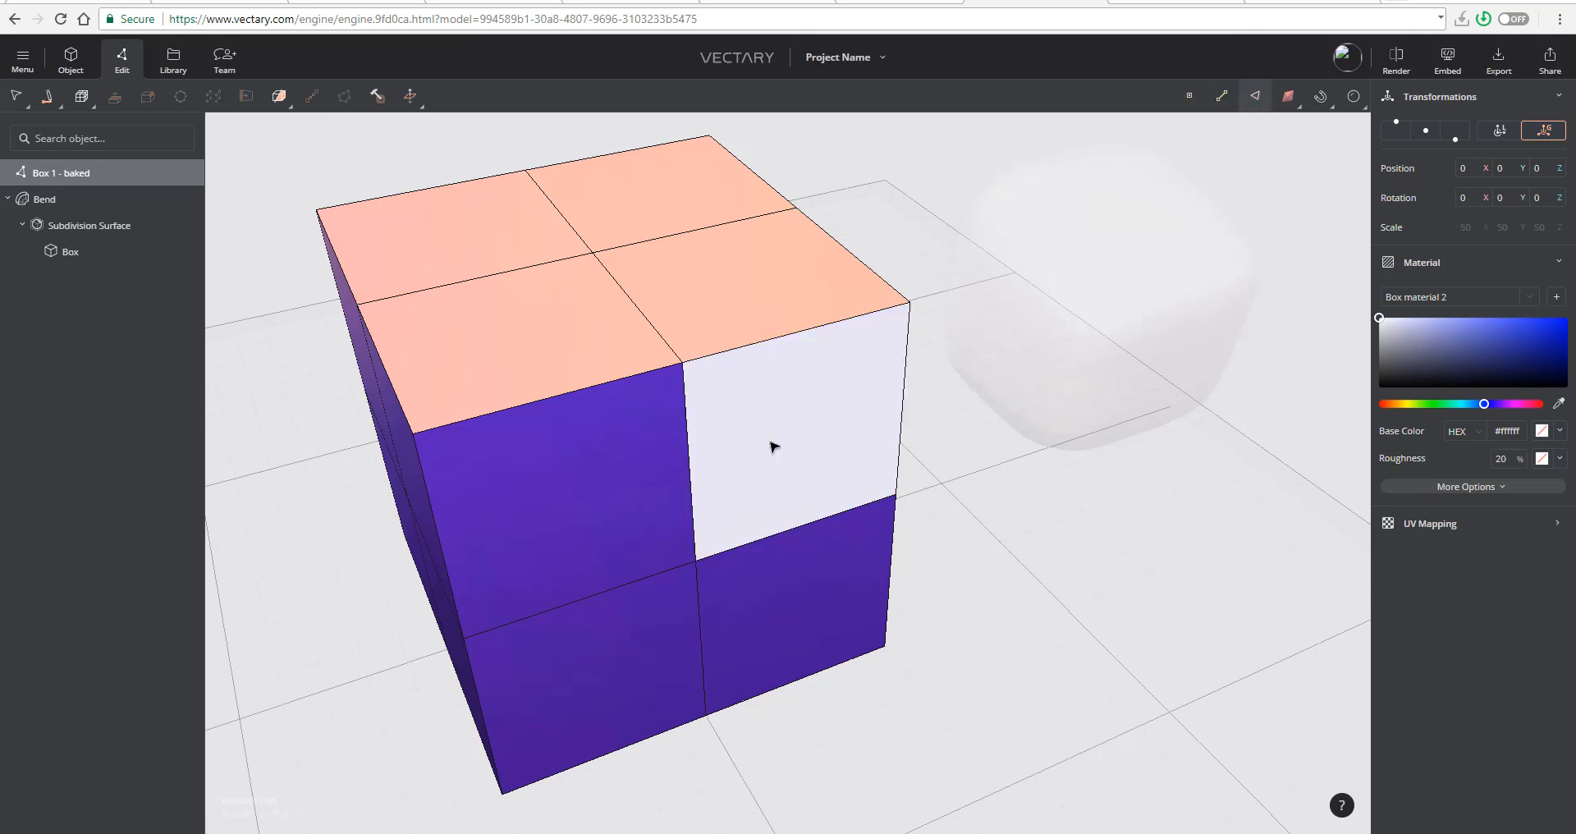
- Select one upper front face of the box, convert the selection to its edges, and clear it
{"action": "left_click", "coordinate": [772, 446]}
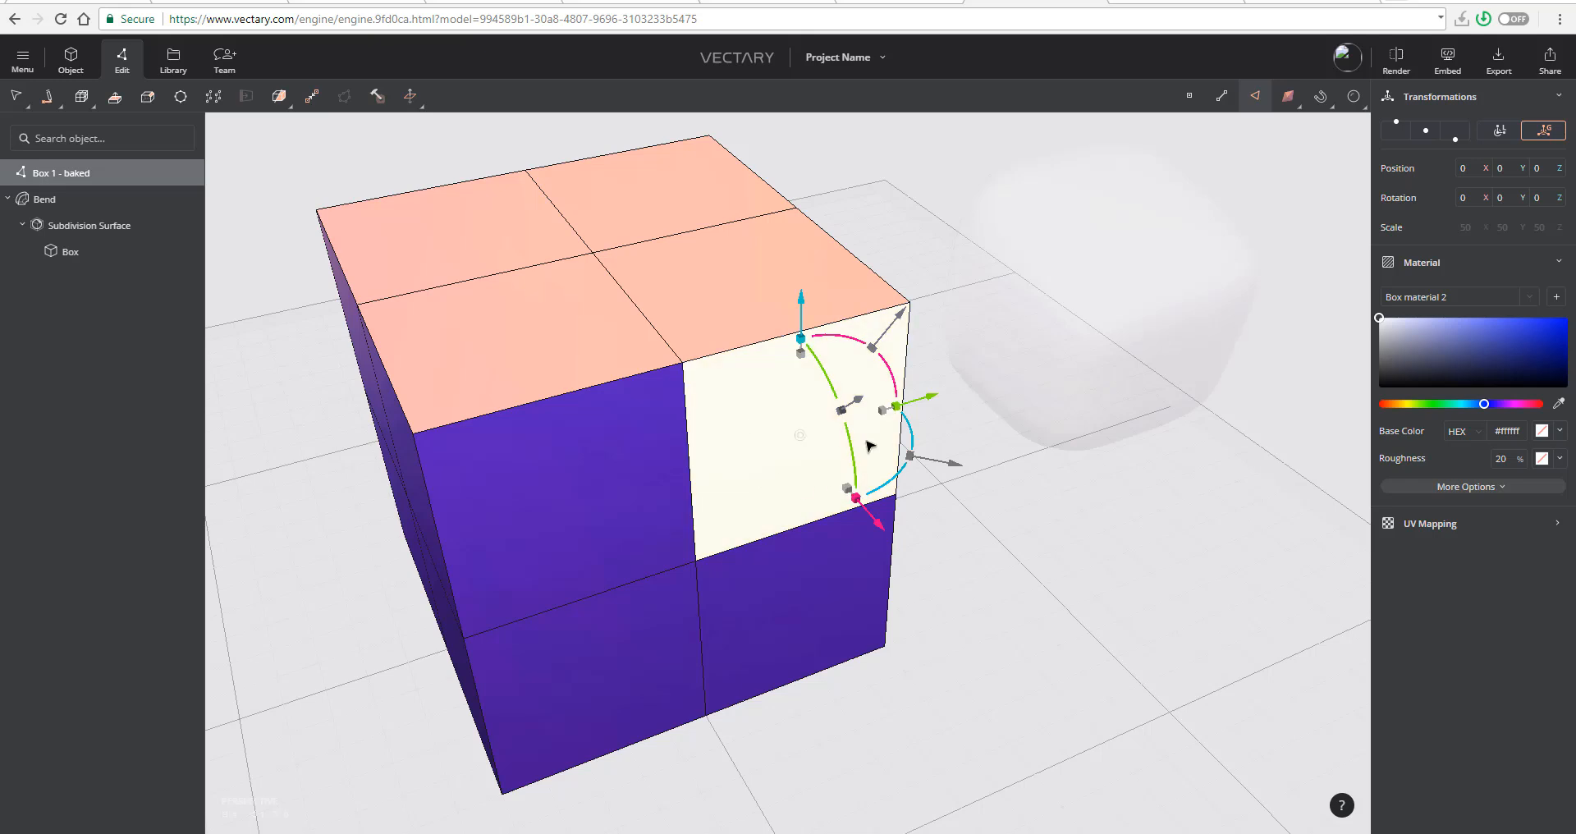
{"action": "left_click", "coordinate": [1225, 97]}
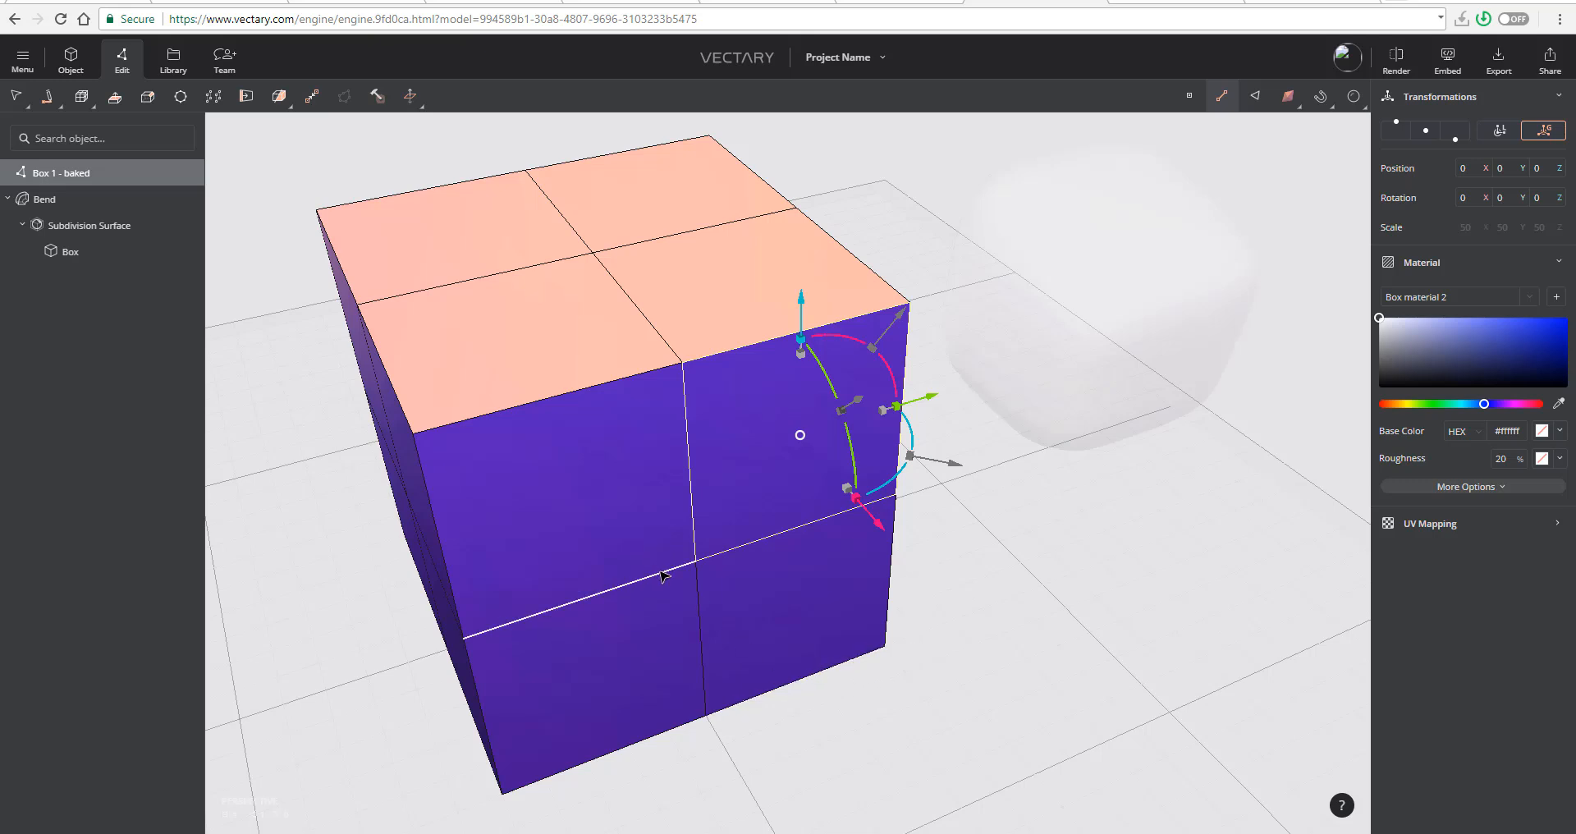
{"action": "left_click", "coordinate": [1207, 536]}
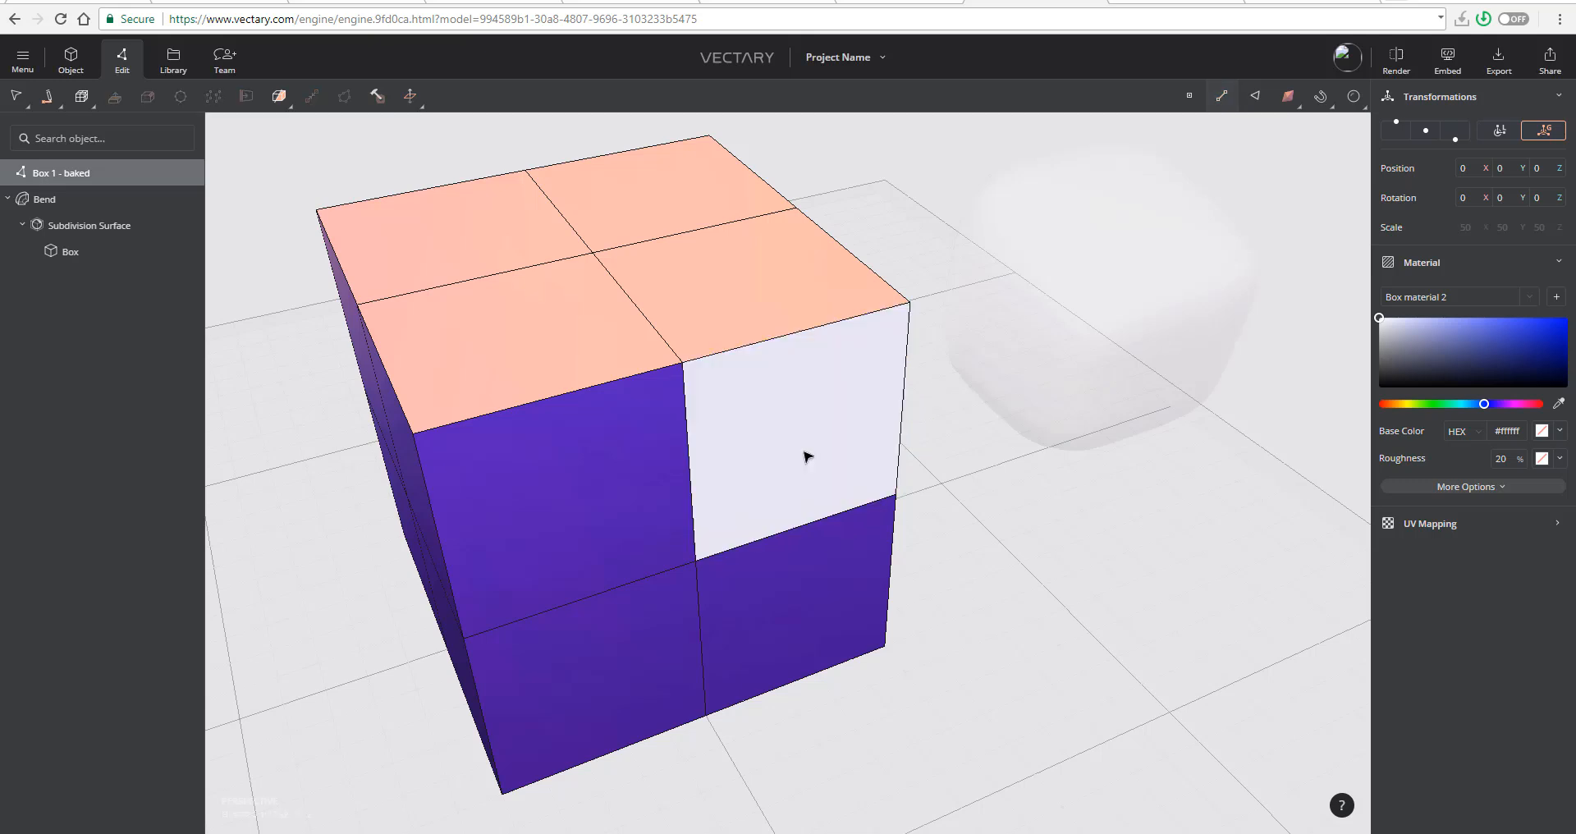
- Select all four front faces of the baked box together
{"action": "left_click", "coordinate": [675, 532]}
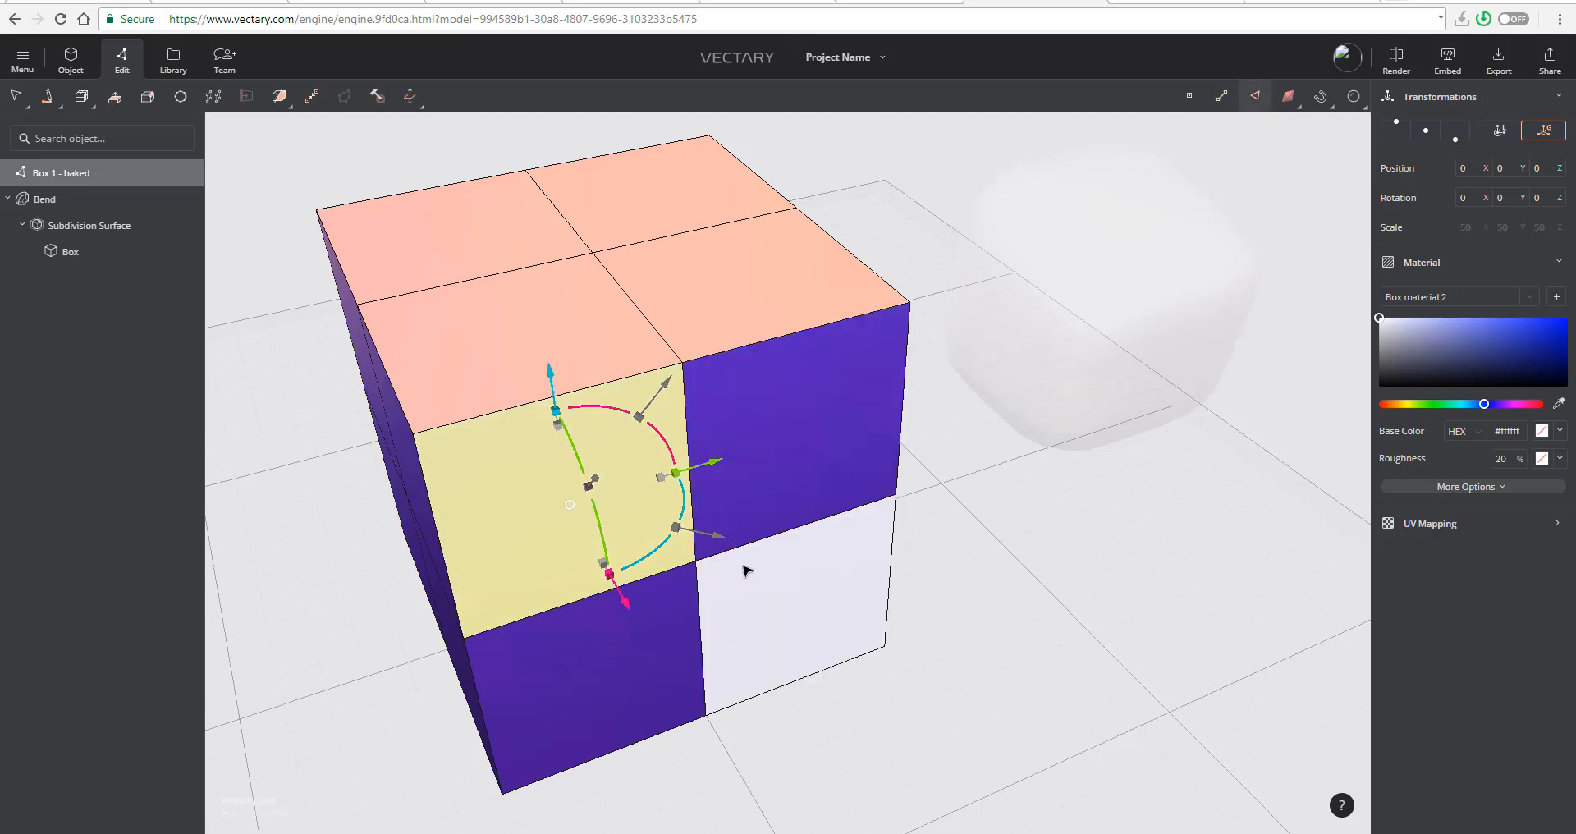
{"action": "left_click", "coordinate": [774, 478], "text": "shift"}
{"action": "left_click", "coordinate": [739, 623], "text": "shift"}
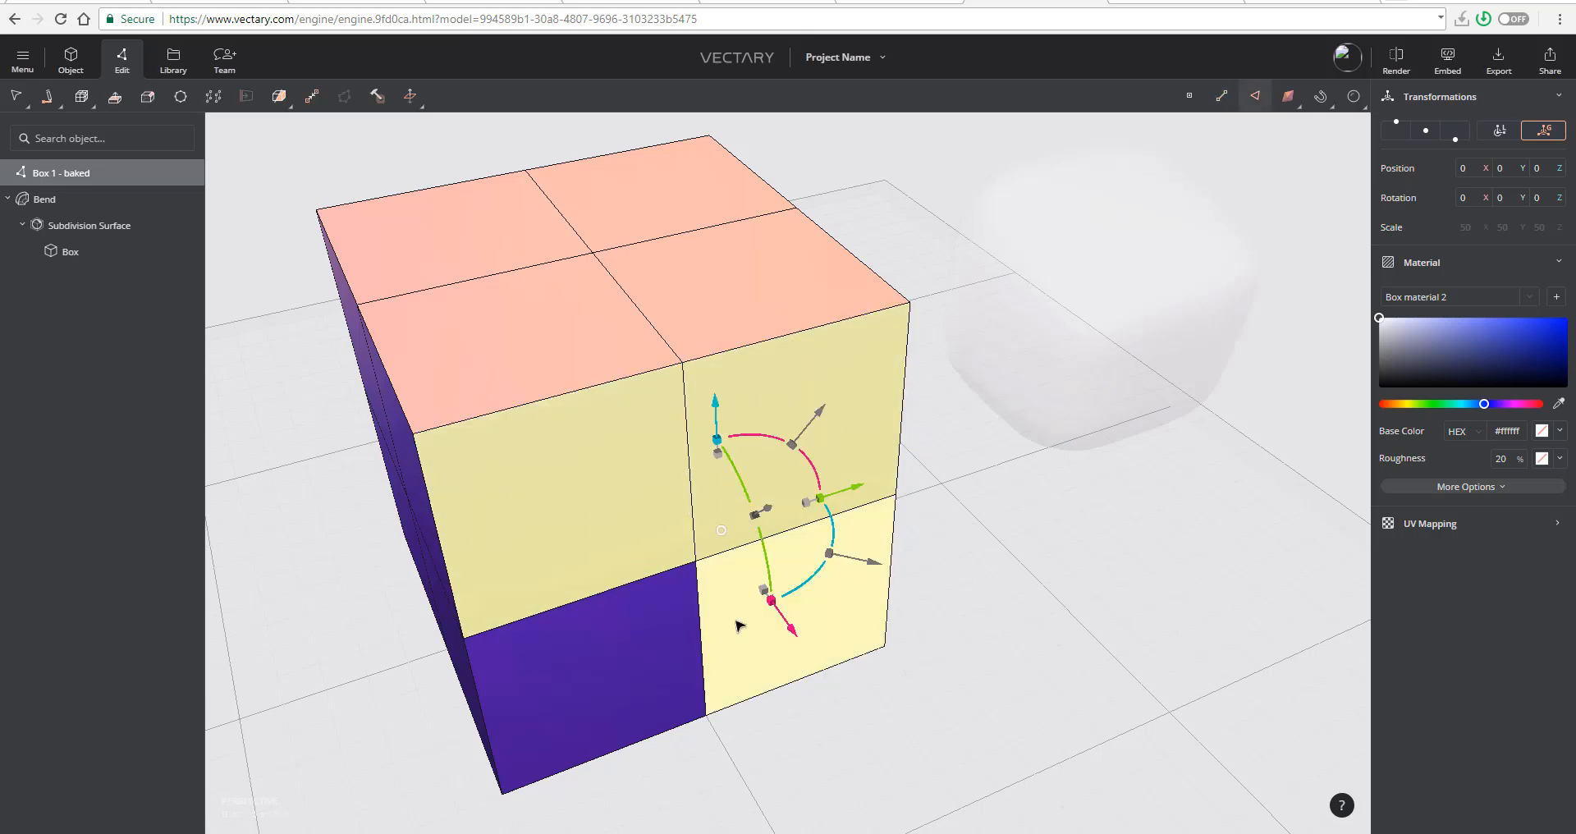
{"action": "left_click", "coordinate": [693, 636], "text": "shift"}
{"action": "mouse_move", "coordinate": [983, 646]}
{"action": "left_mouse_down"}
{"action": "mouse_move", "coordinate": [1006, 608]}
{"action": "mouse_move", "coordinate": [1014, 643]}
{"action": "left_mouse_up"}
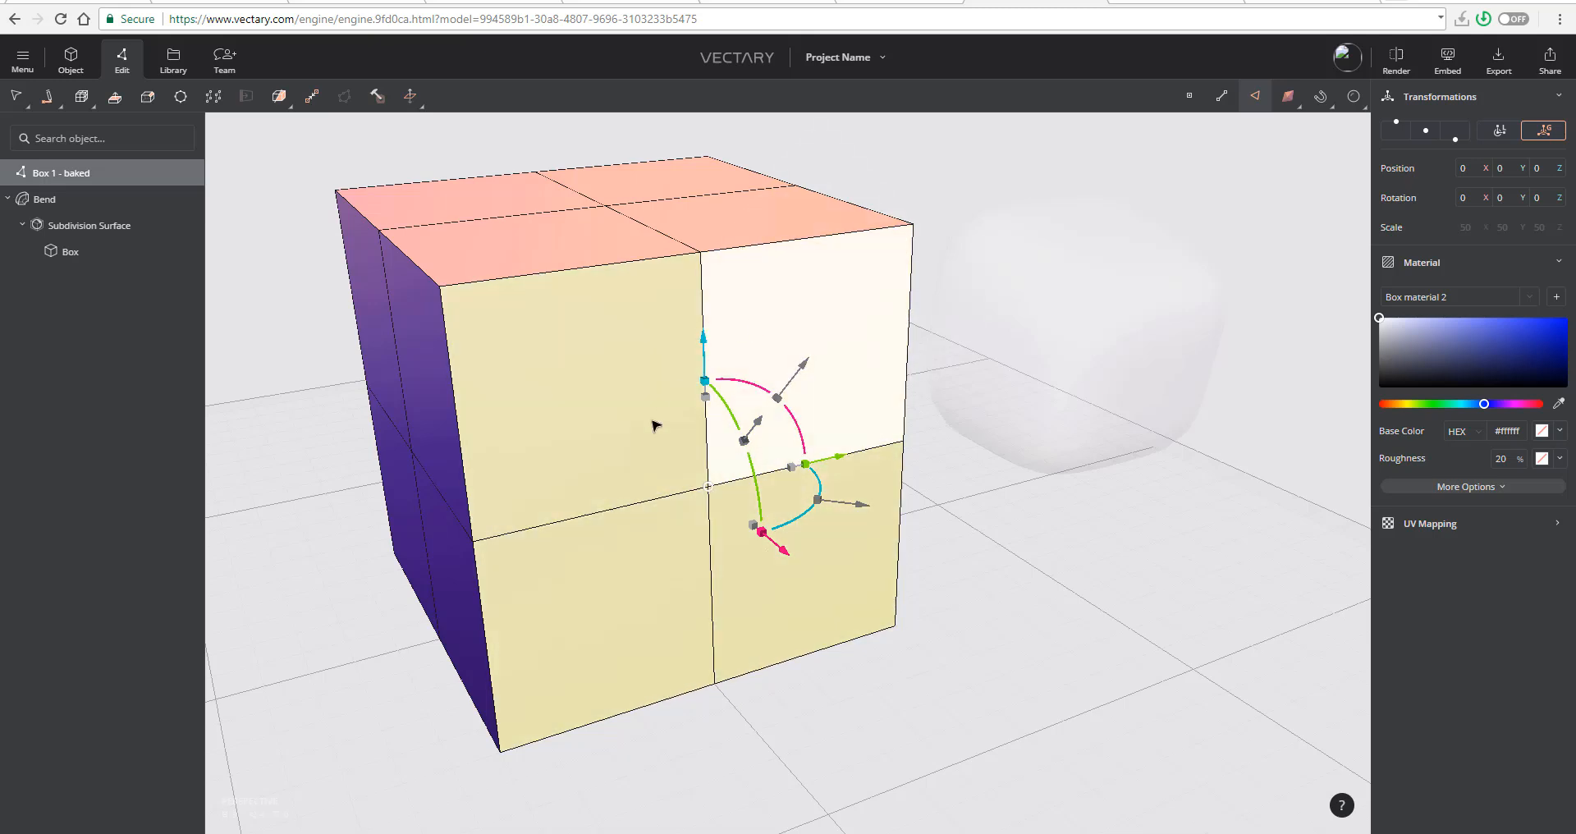
- Extrude the four selected front faces outward with the gizmo moved off centre and set to local orientation
{"action": "left_click", "coordinate": [715, 491]}
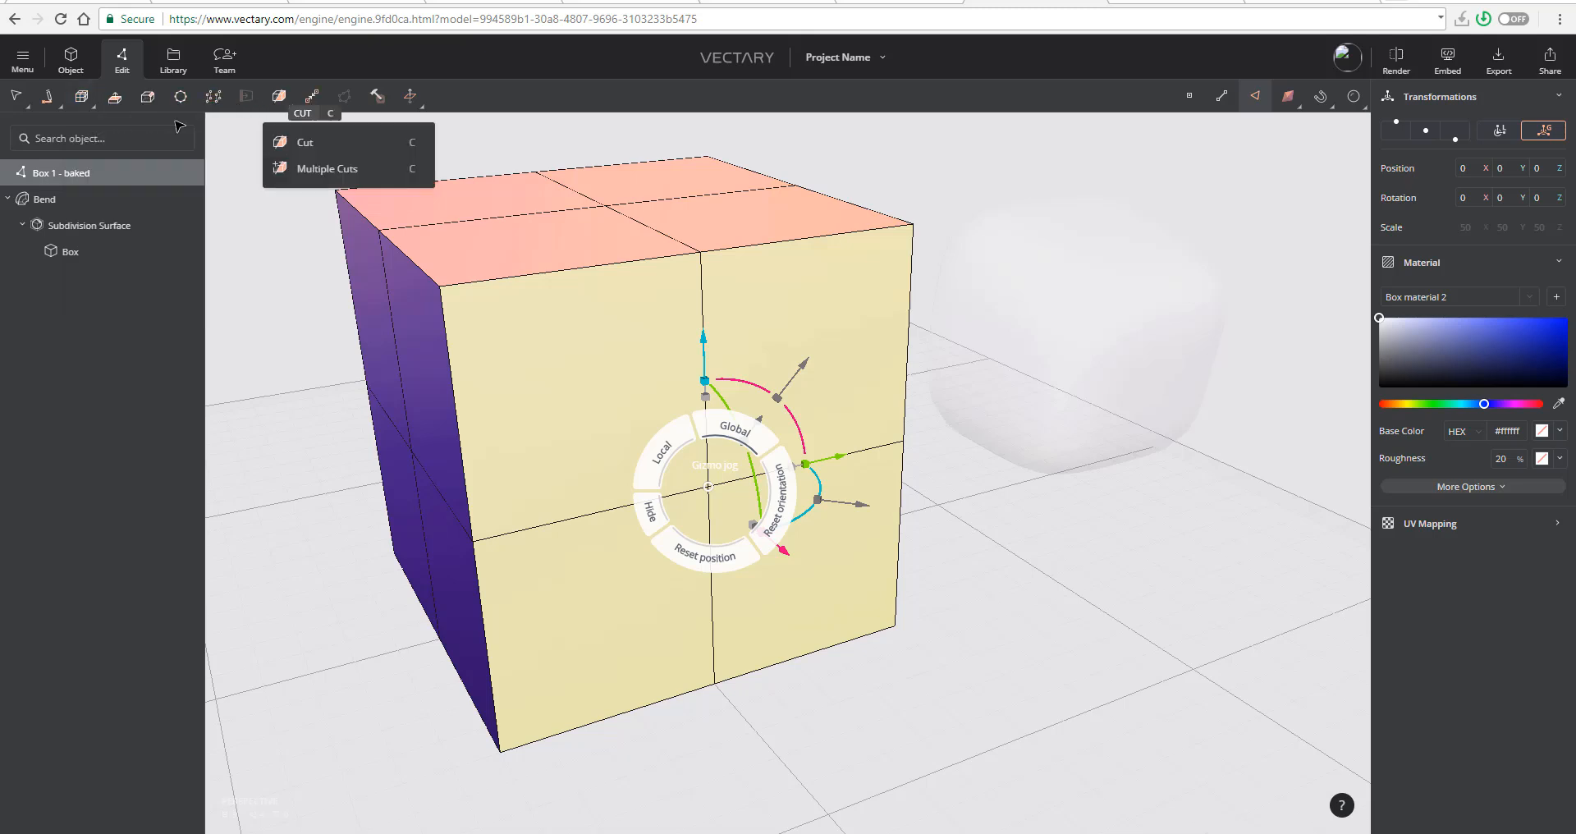
{"action": "left_click", "coordinate": [121, 98]}
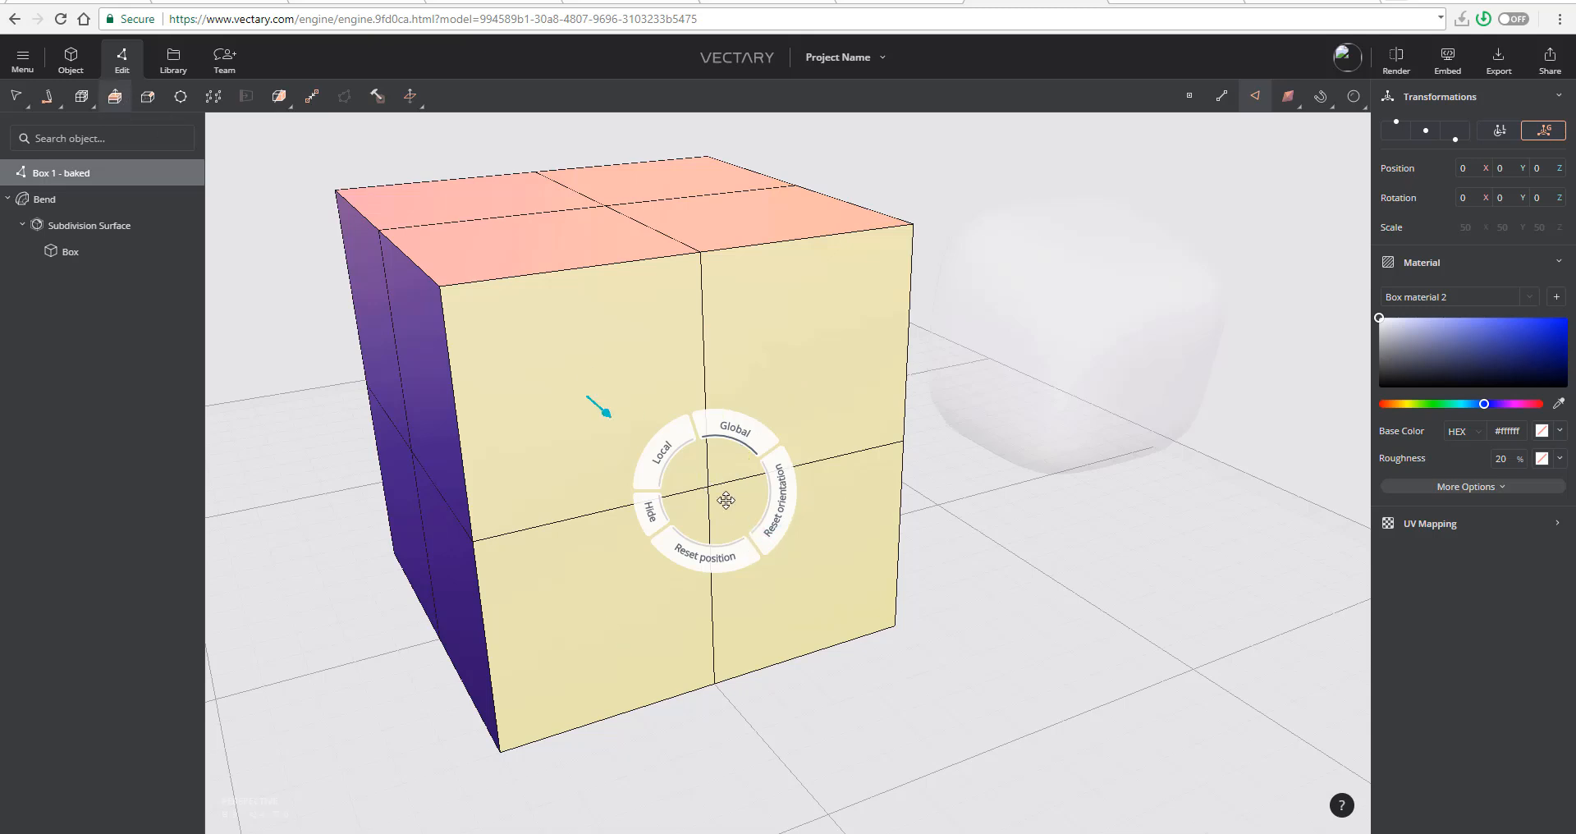
{"action": "left_click_drag", "start_coordinate": [732, 500], "coordinate": [1178, 583]}
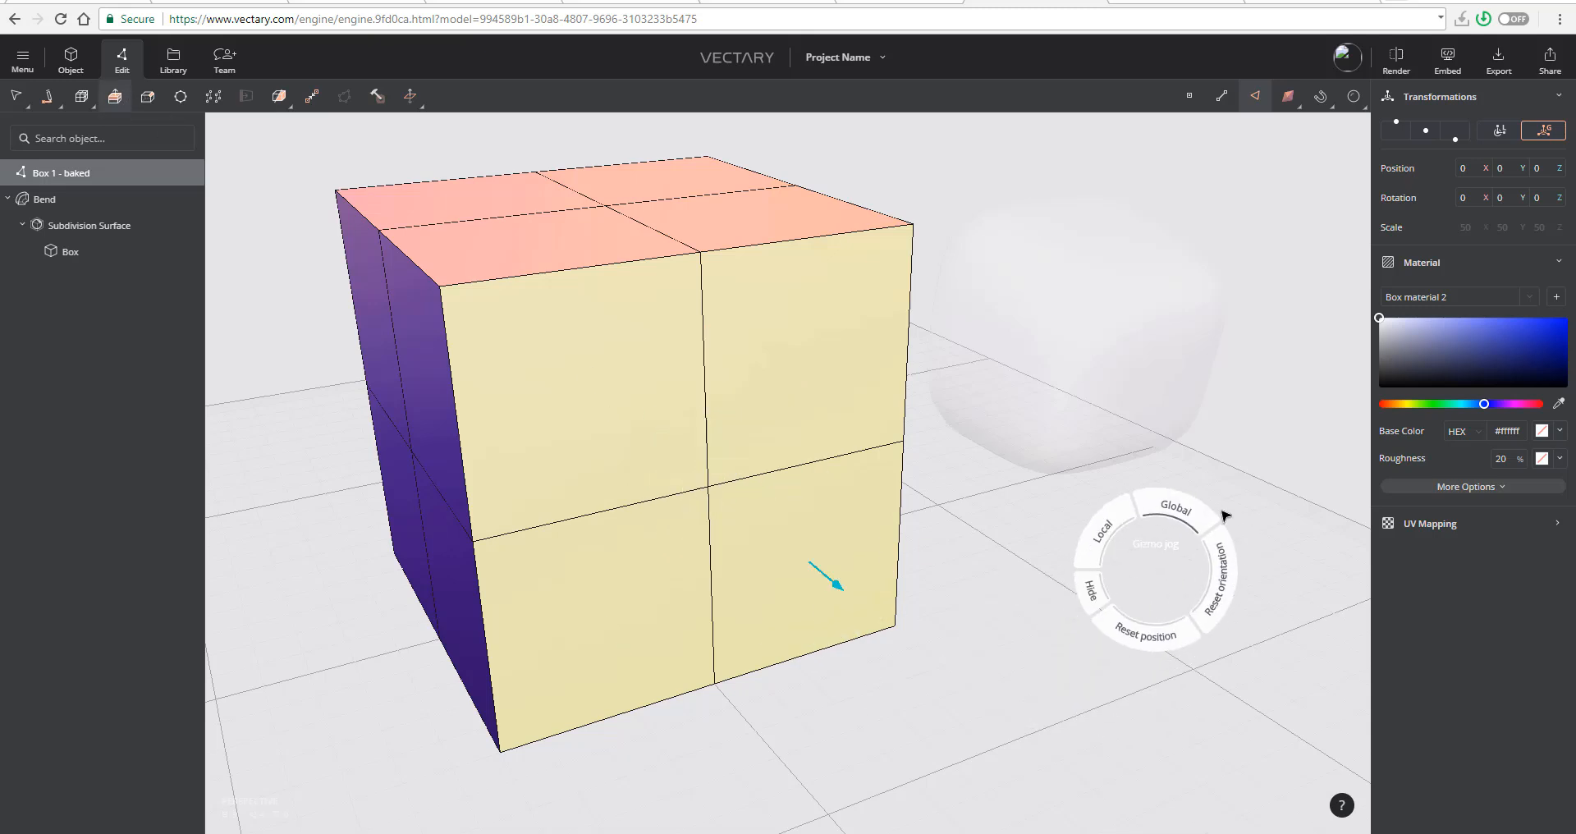
{"action": "left_click", "coordinate": [1105, 532]}
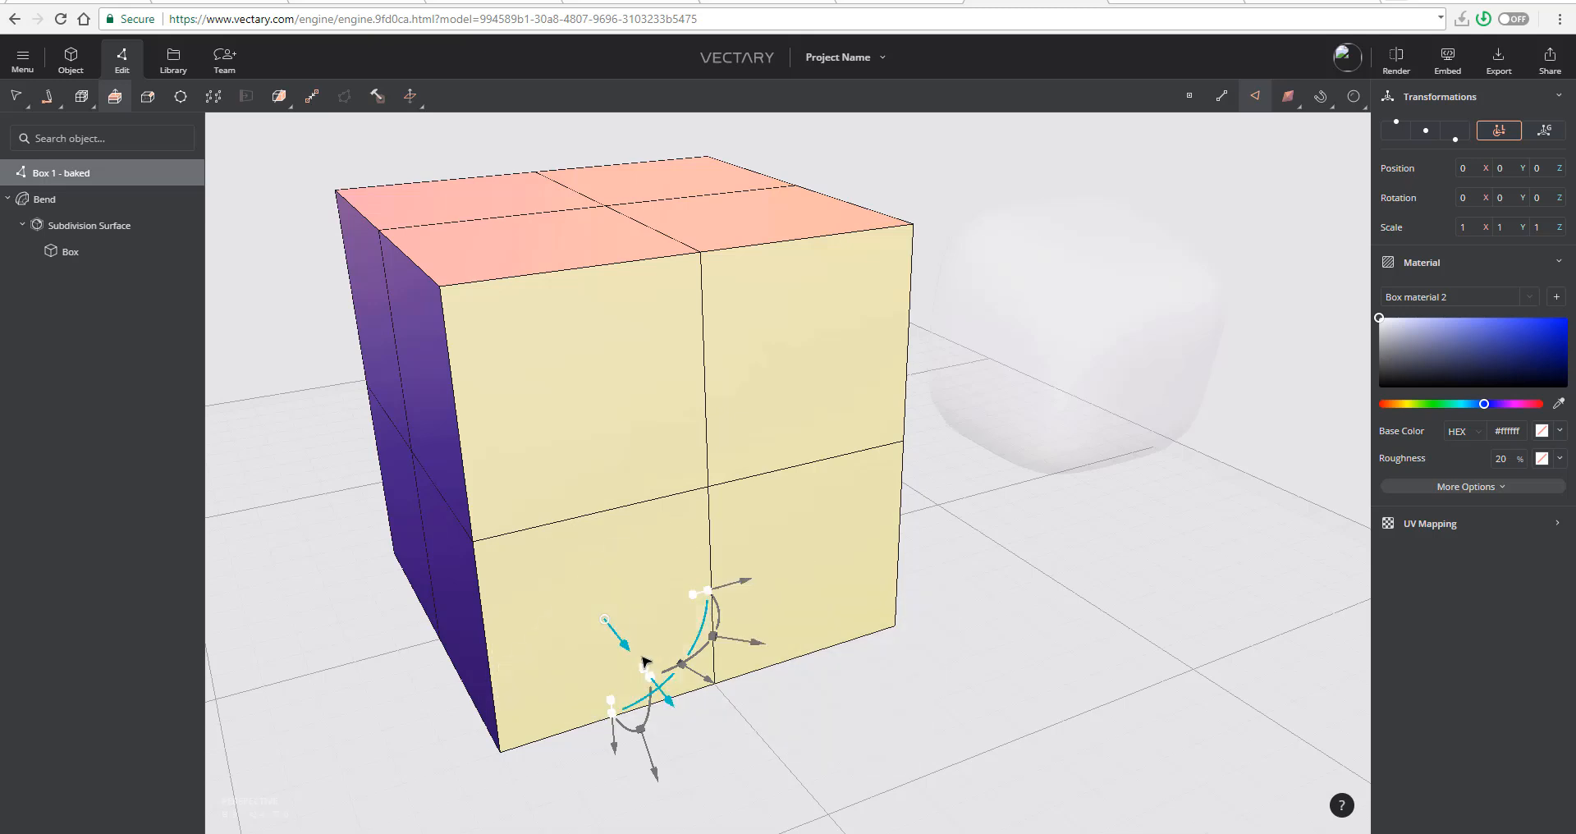
{"action": "left_click_drag", "start_coordinate": [657, 691], "coordinate": [720, 720]}
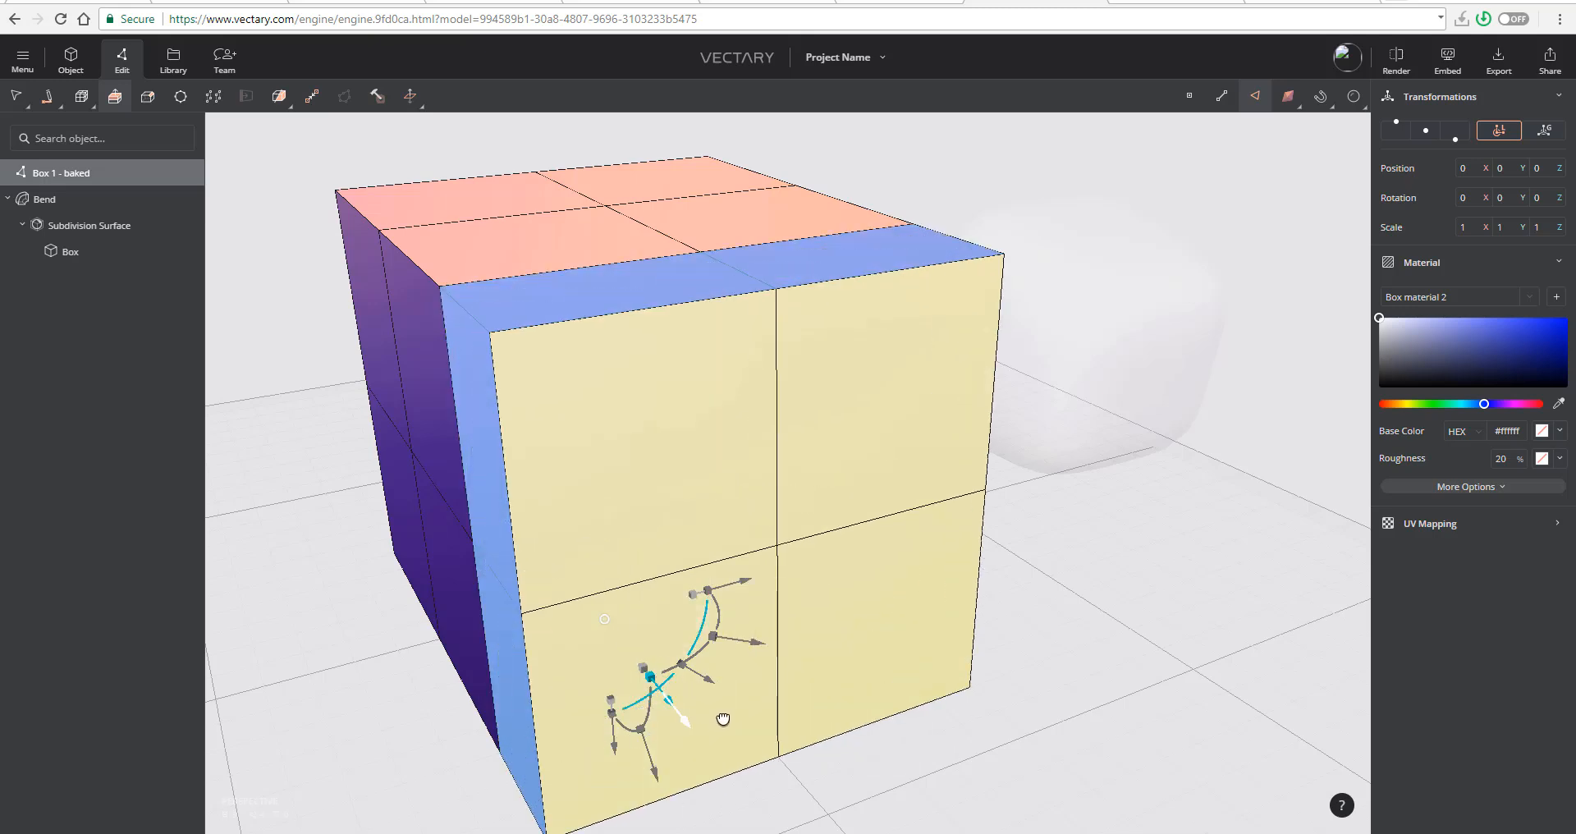
- Switch the gizmo to global orientation, reset its orientation, and undo the last changes
{"action": "scroll", "coordinate": [1011, 559], "scroll_direction": "down", "scroll_amount": 2}
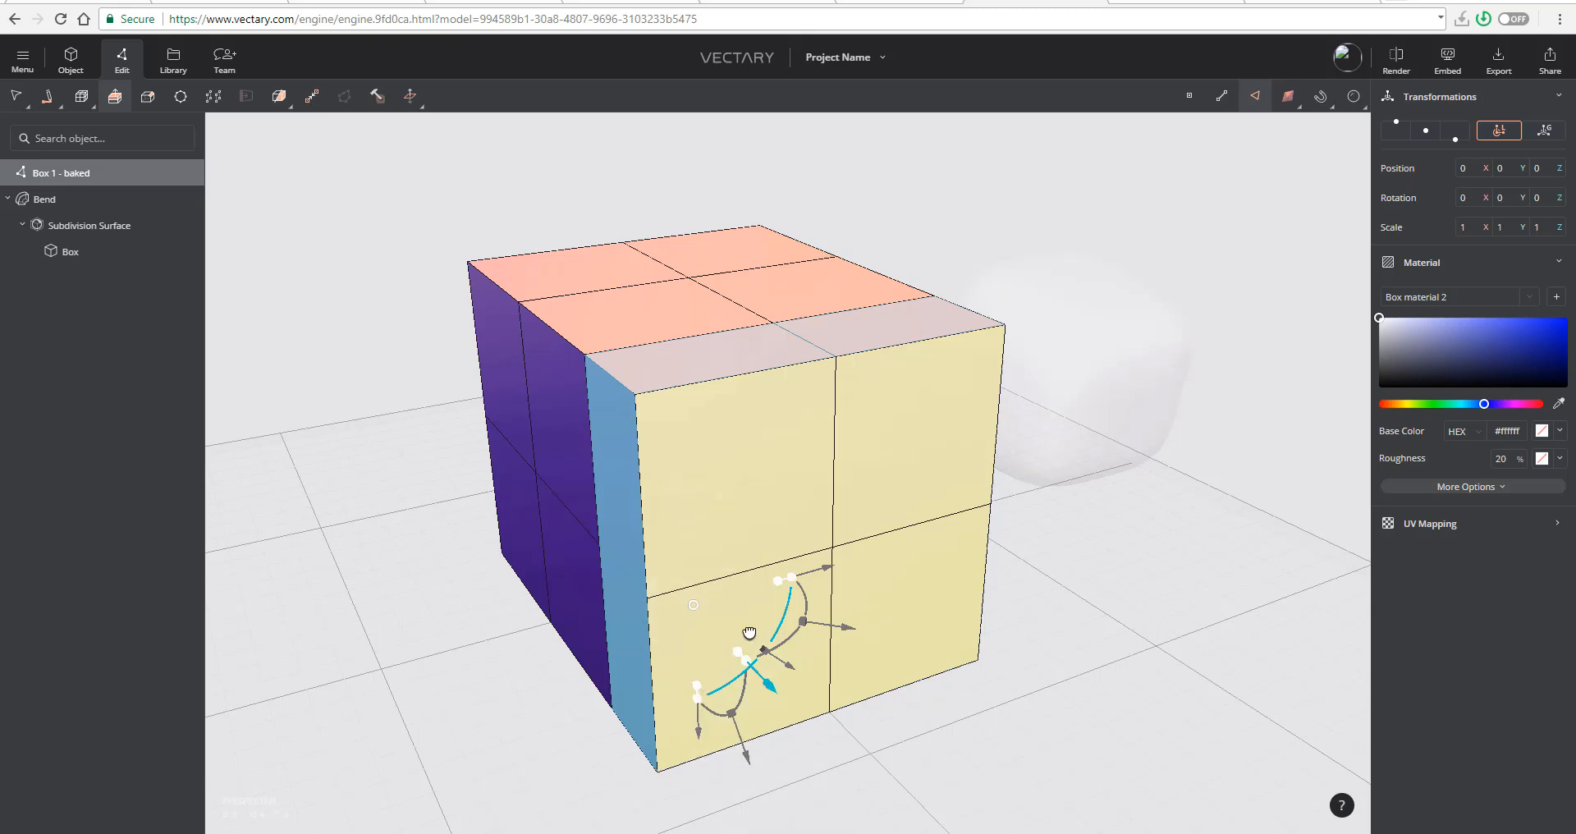
{"action": "right_click", "coordinate": [696, 604]}
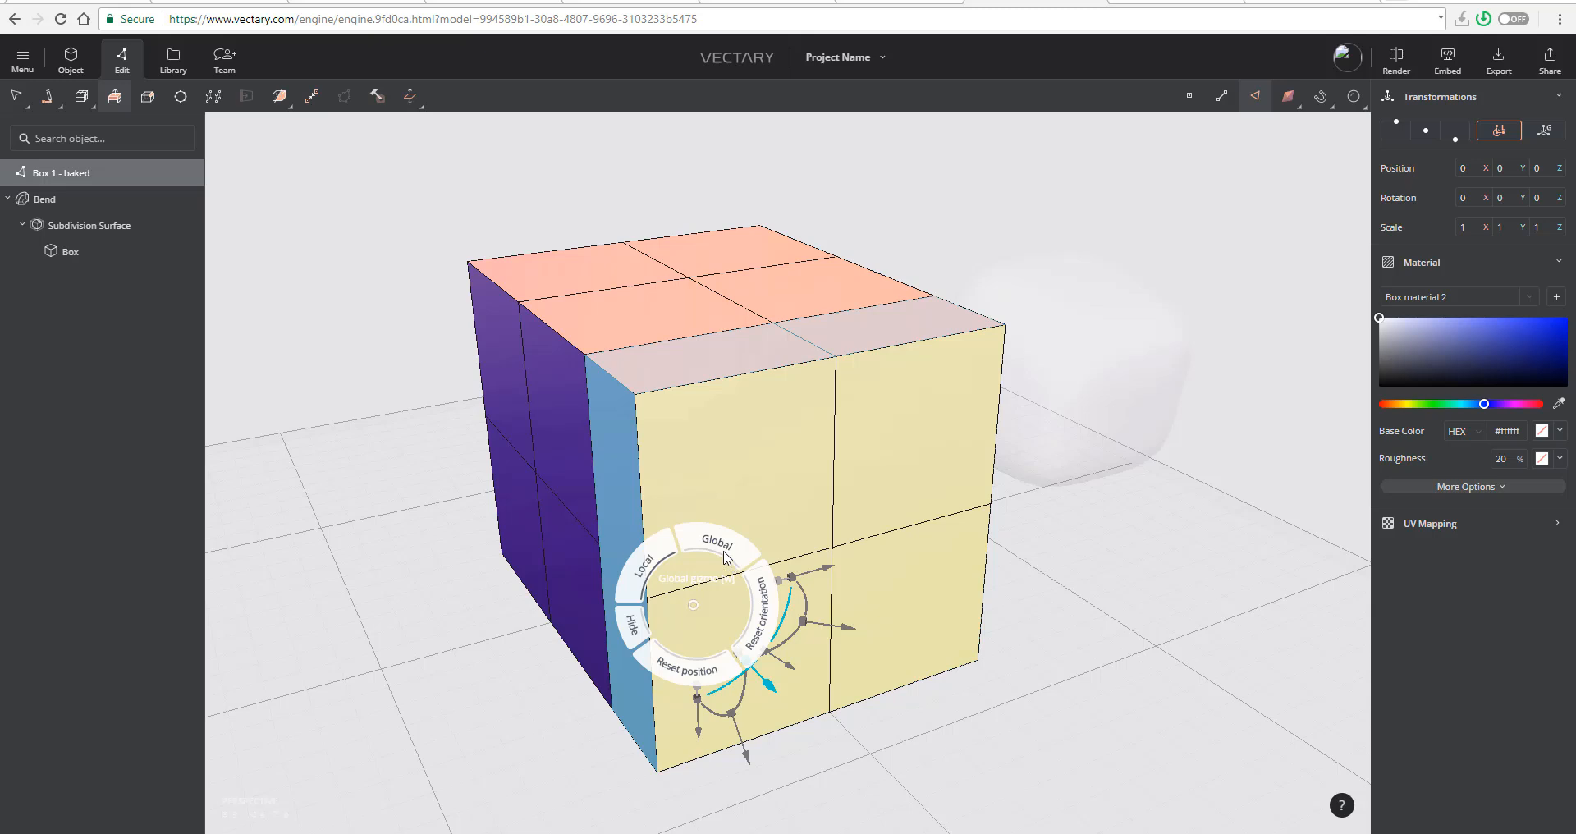
{"action": "left_click", "coordinate": [728, 553]}
{"action": "right_click", "coordinate": [772, 507]}
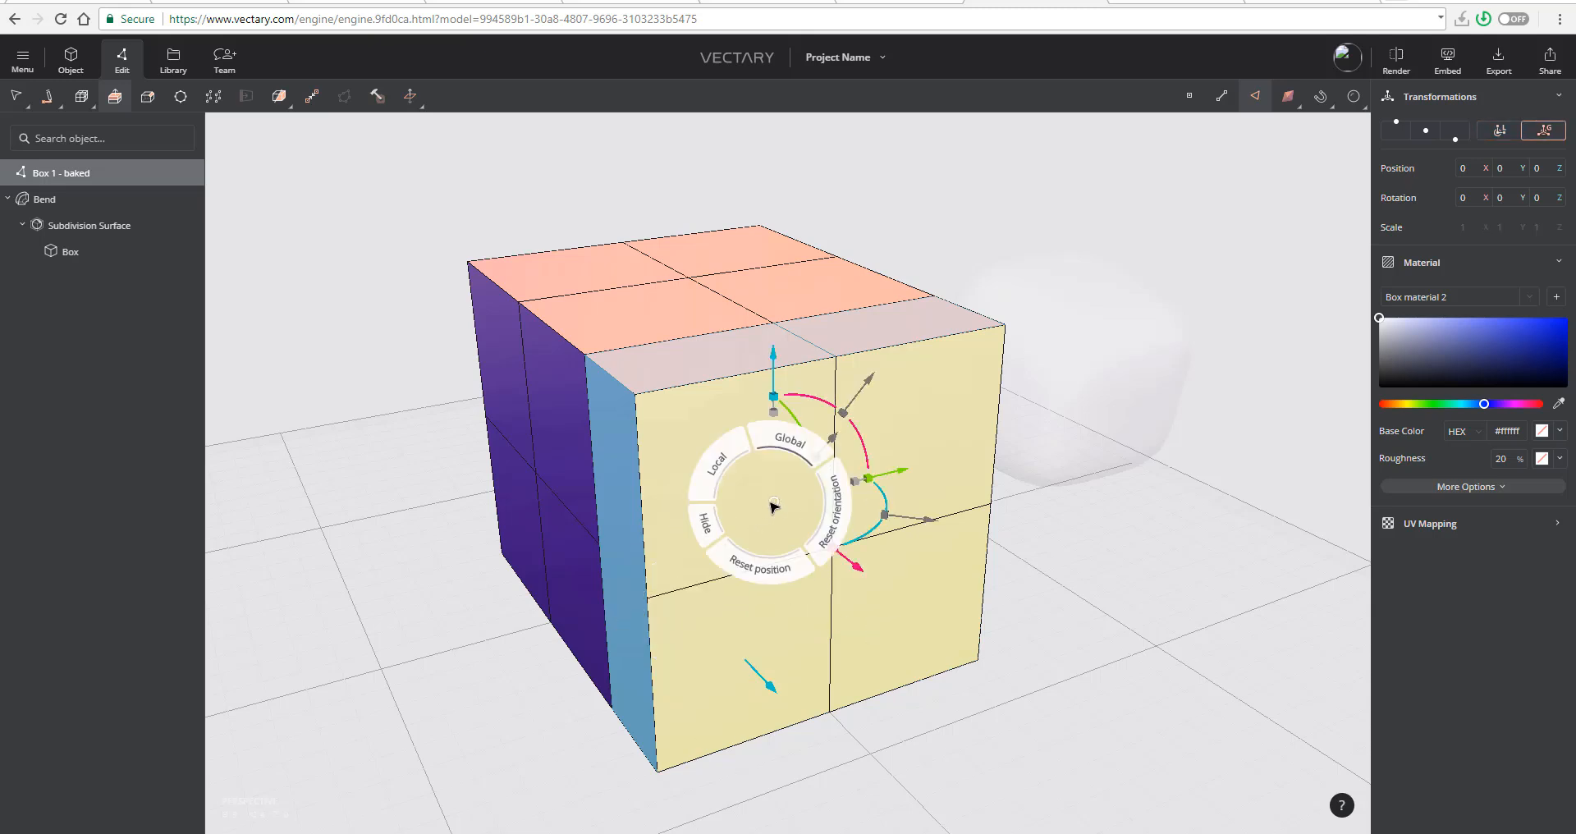
{"action": "left_click", "coordinate": [837, 512]}
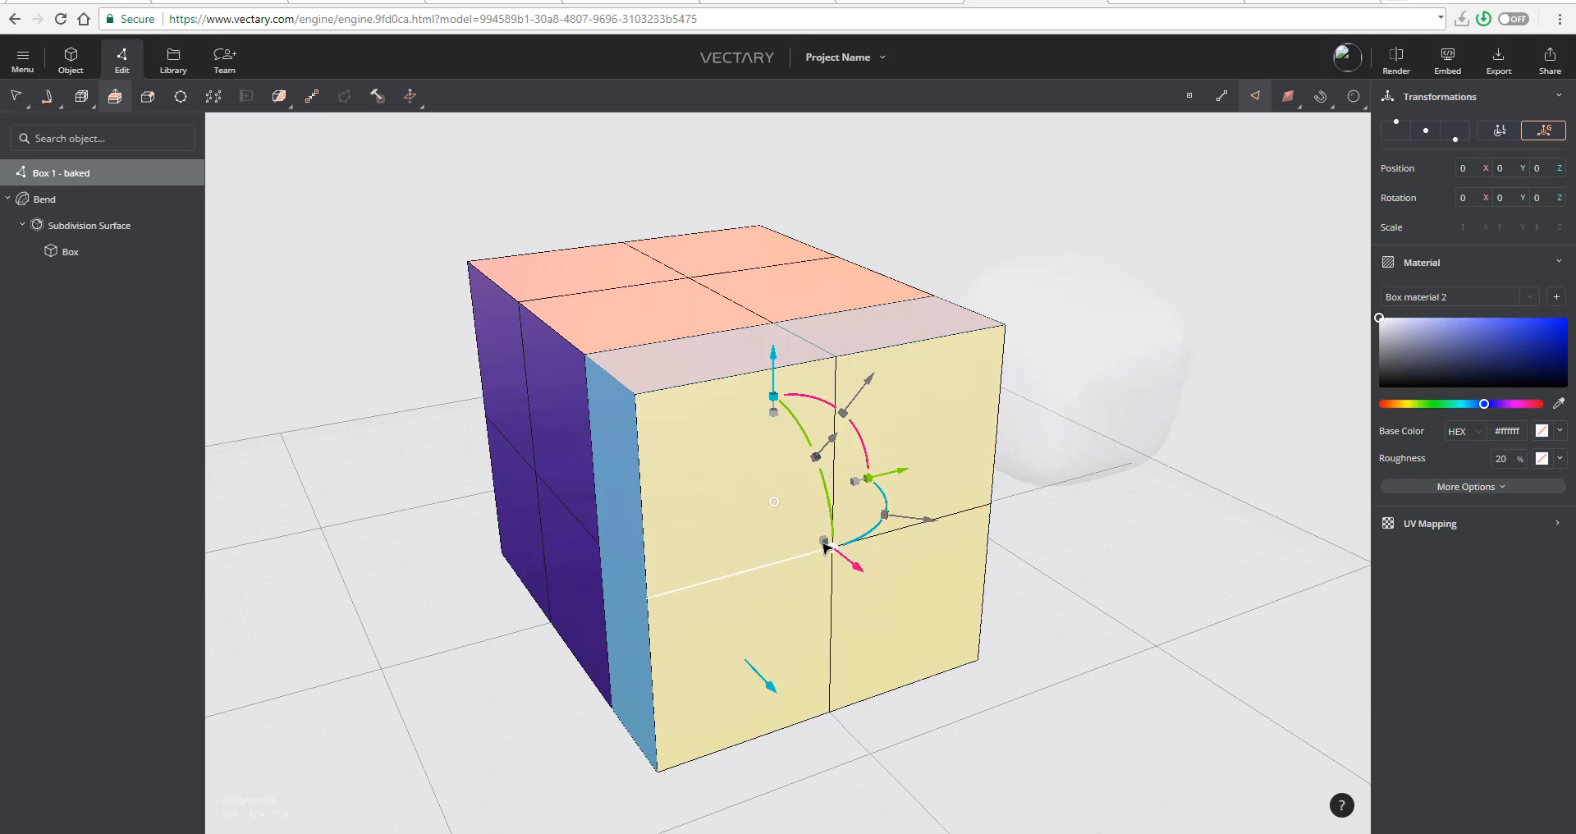
{"action": "mouse_move", "coordinate": [824, 542]}
{"action": "left_mouse_down"}
{"action": "mouse_move", "coordinate": [796, 451]}
{"action": "mouse_move", "coordinate": [848, 562]}
{"action": "mouse_move", "coordinate": [806, 545]}
{"action": "mouse_move", "coordinate": [834, 567]}
{"action": "left_mouse_up"}
{"action": "key", "text": "ctrl+z"}
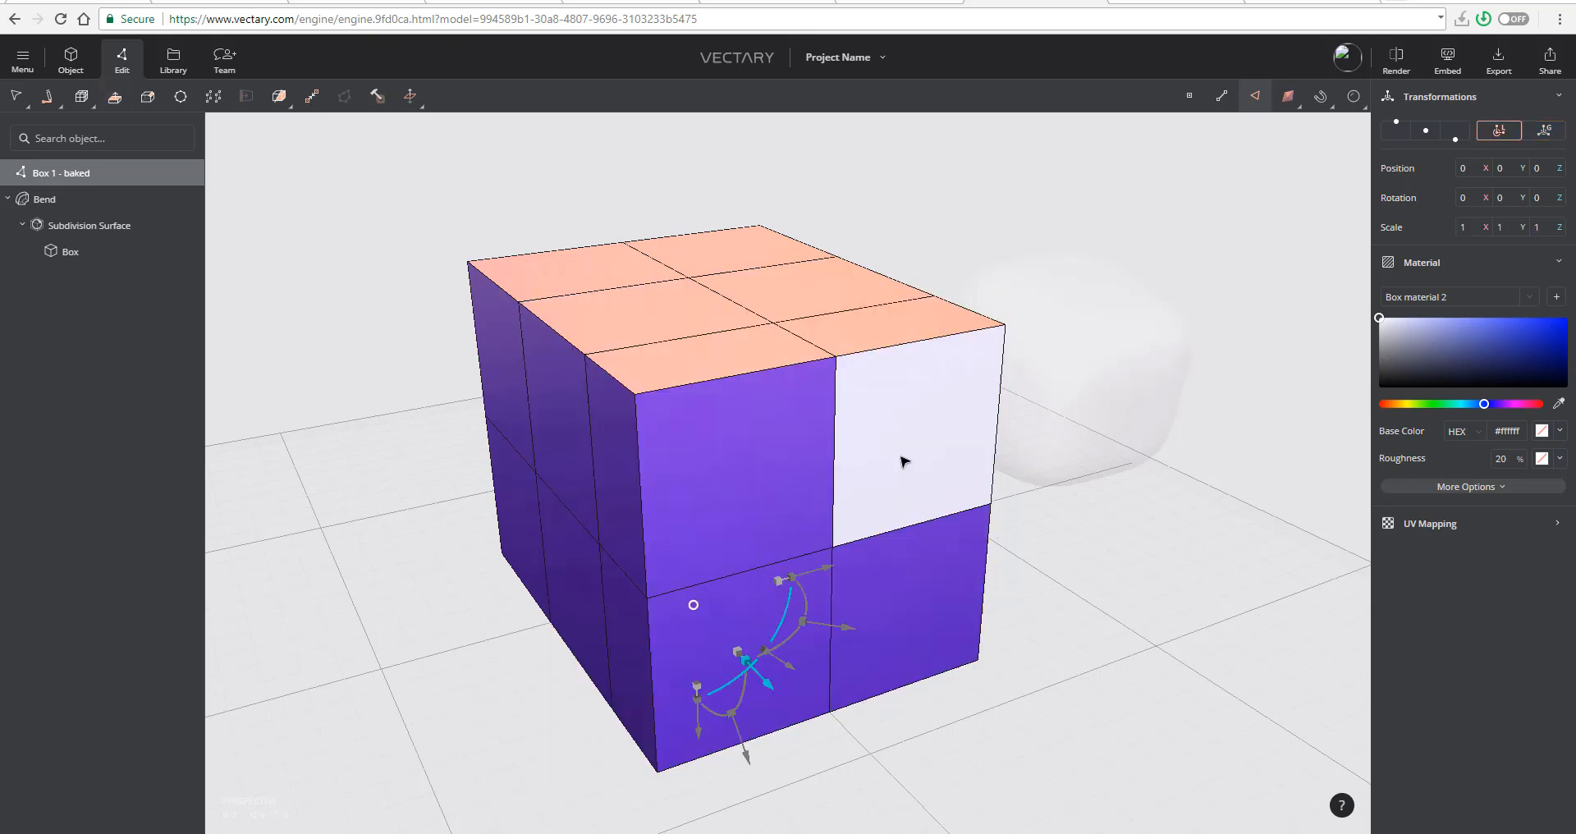
- Reselect all four front faces of the extended box and extrude them outward by another narrow segment
{"action": "left_click", "coordinate": [928, 485]}
{"action": "left_click", "coordinate": [903, 605], "text": "shift"}
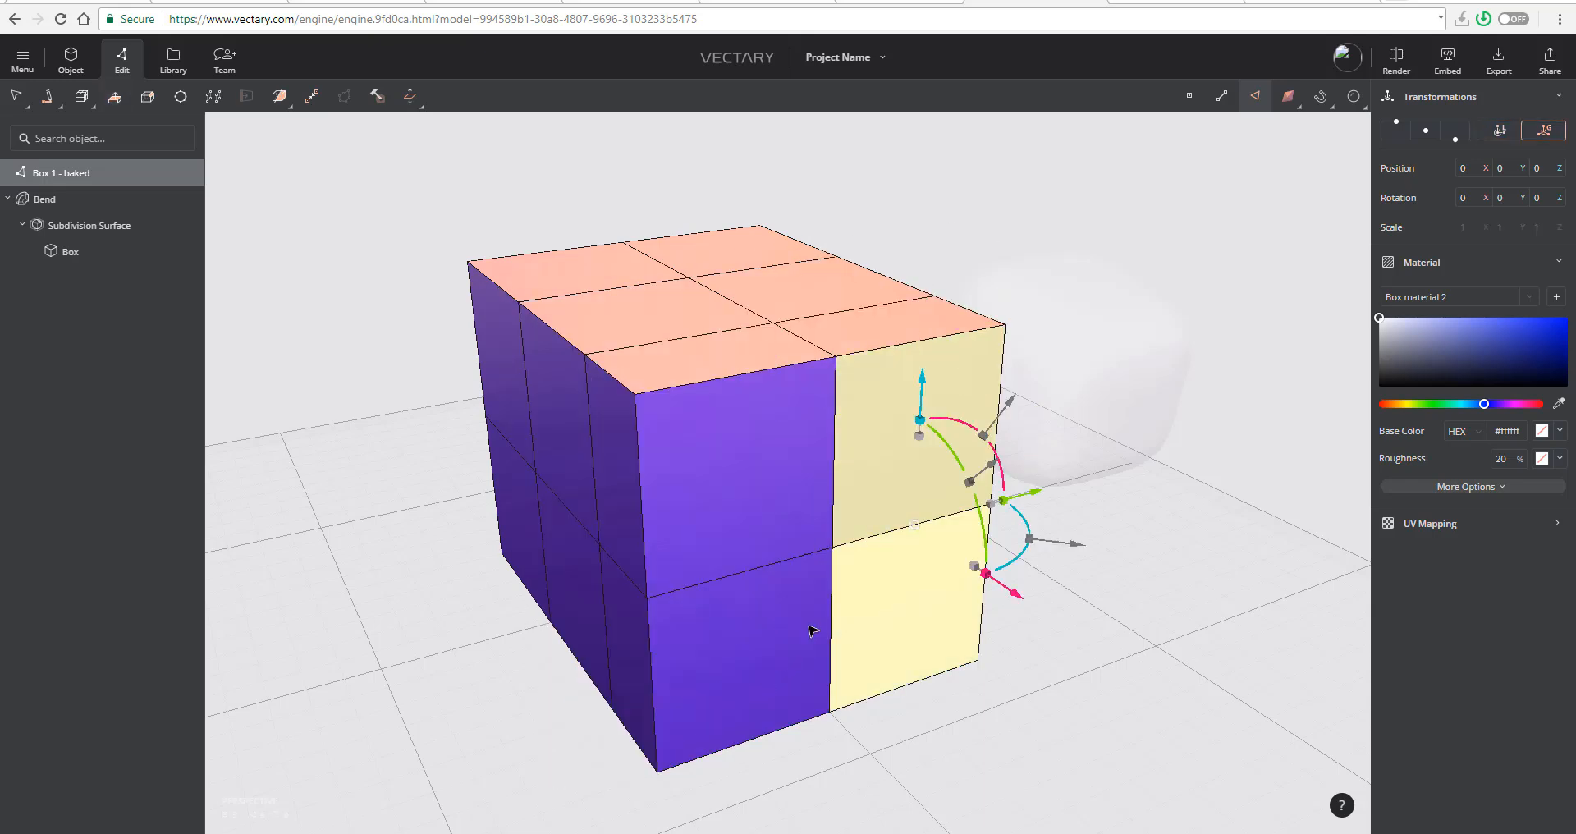
{"action": "left_click", "coordinate": [816, 626], "text": "shift"}
{"action": "left_click", "coordinate": [749, 510], "text": "shift"}
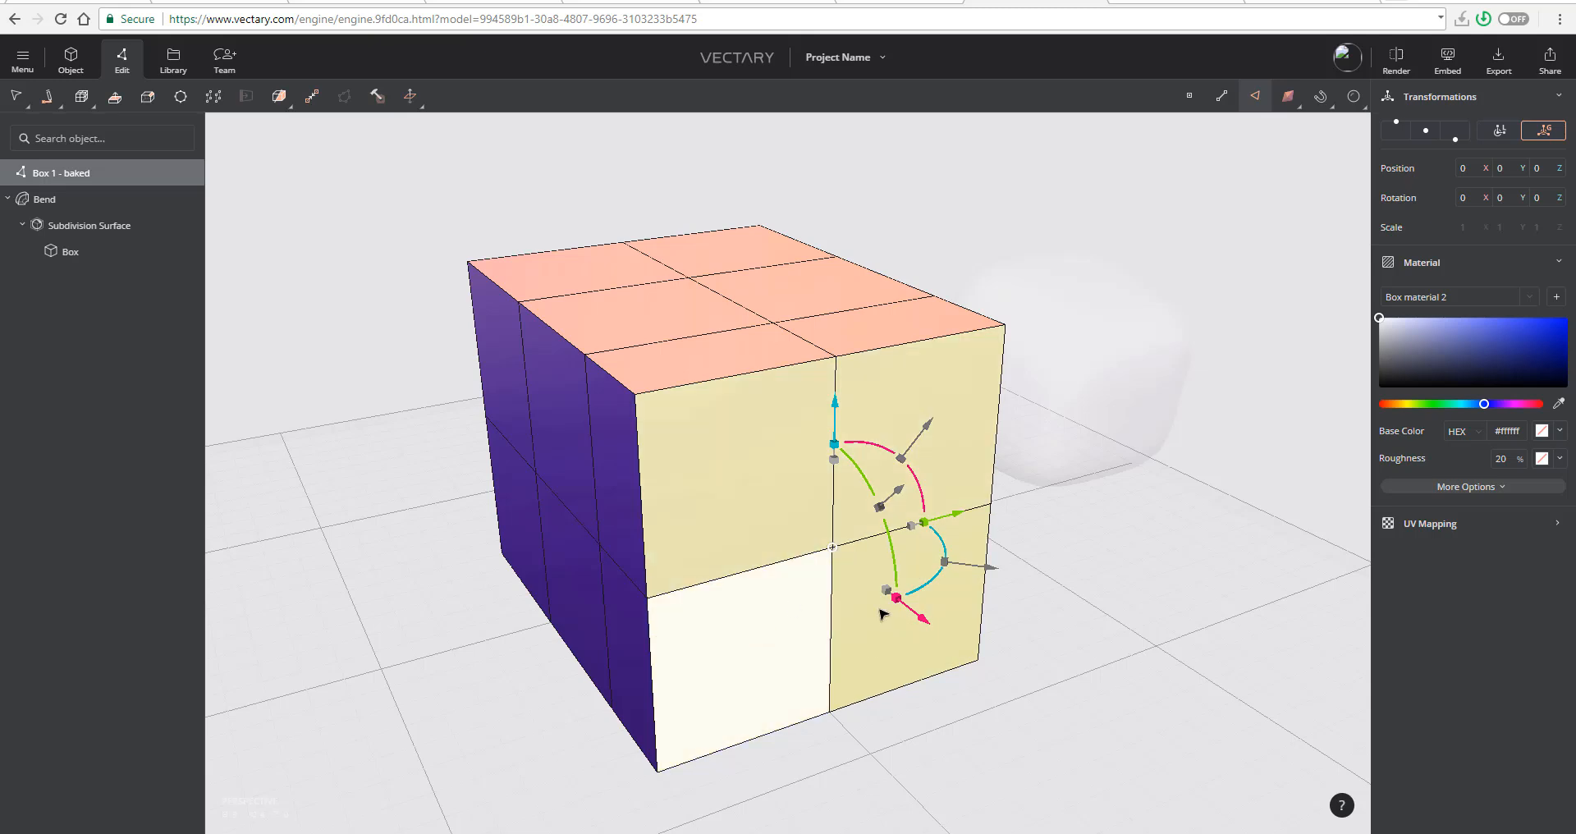
{"action": "left_click", "coordinate": [116, 97]}
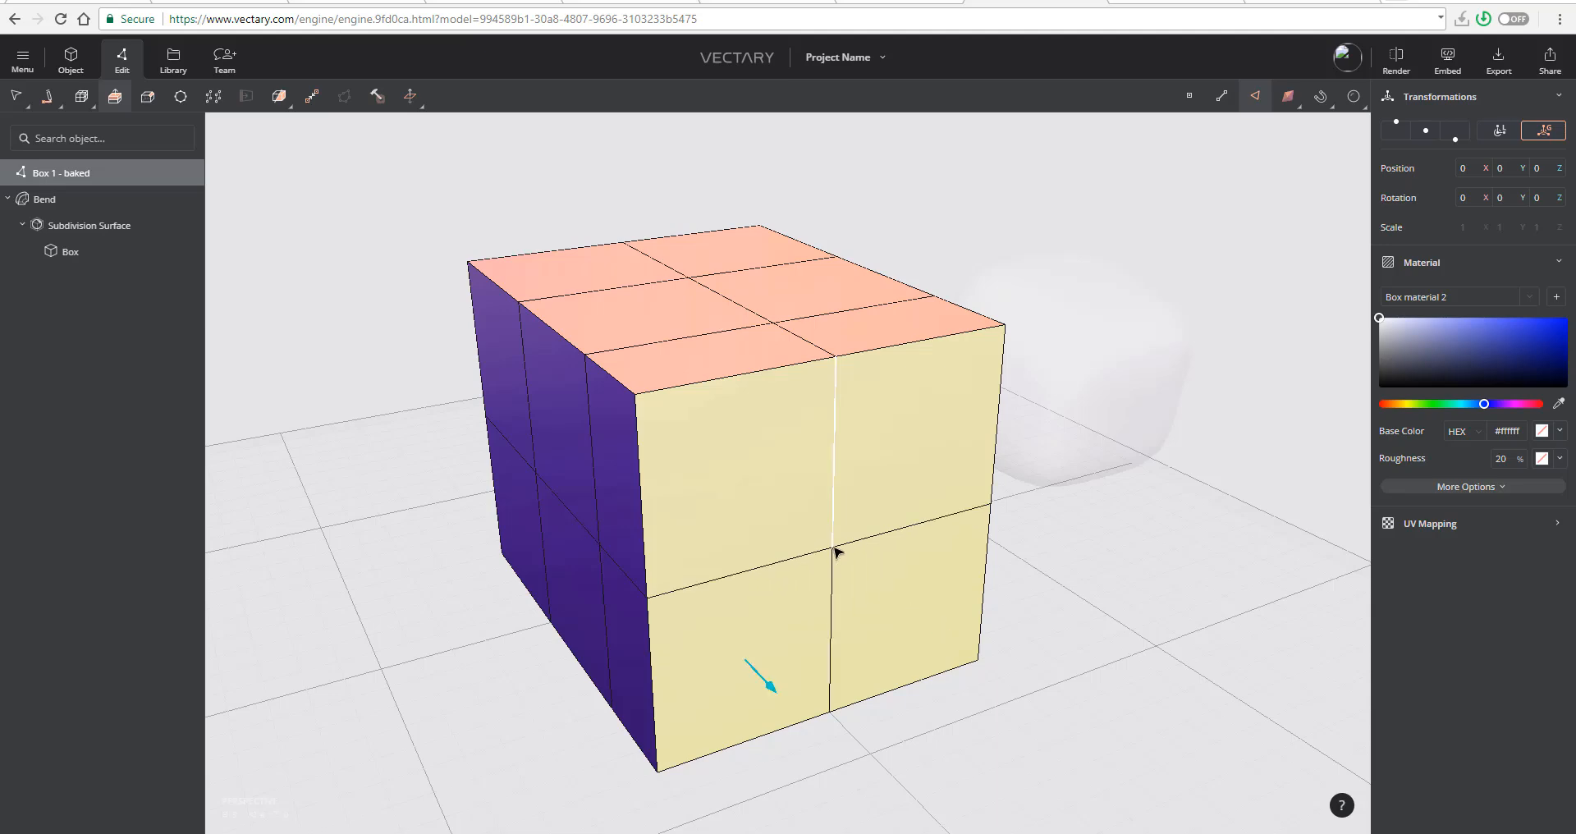
{"action": "mouse_move", "coordinate": [861, 560]}
{"action": "right_mouse_down"}
{"action": "mouse_move", "coordinate": [880, 573]}
{"action": "mouse_move", "coordinate": [888, 550]}
{"action": "right_mouse_up"}
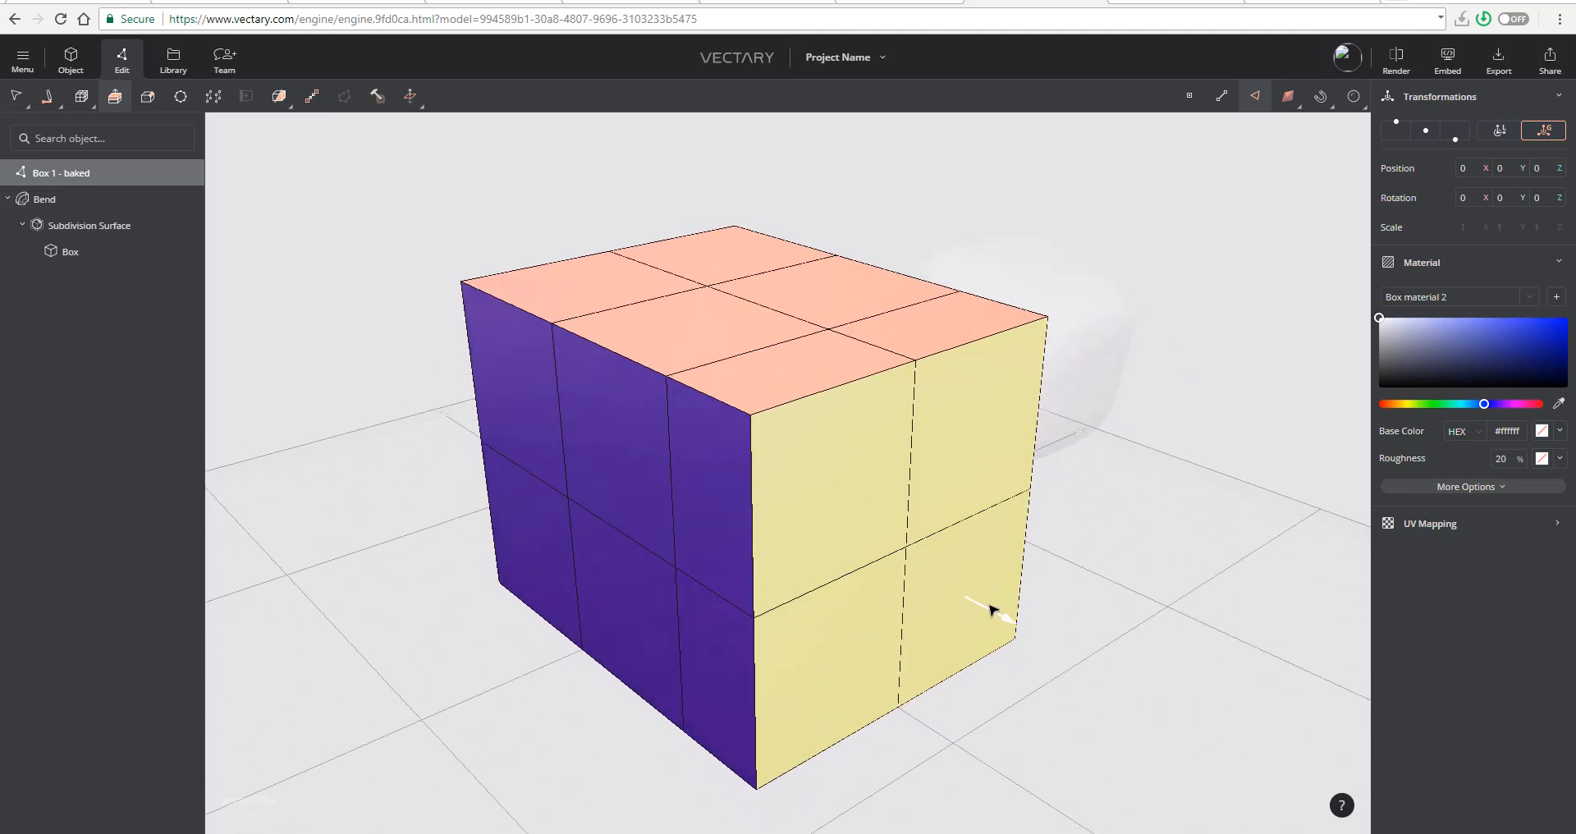
{"action": "left_click_drag", "start_coordinate": [990, 609], "coordinate": [1048, 644]}
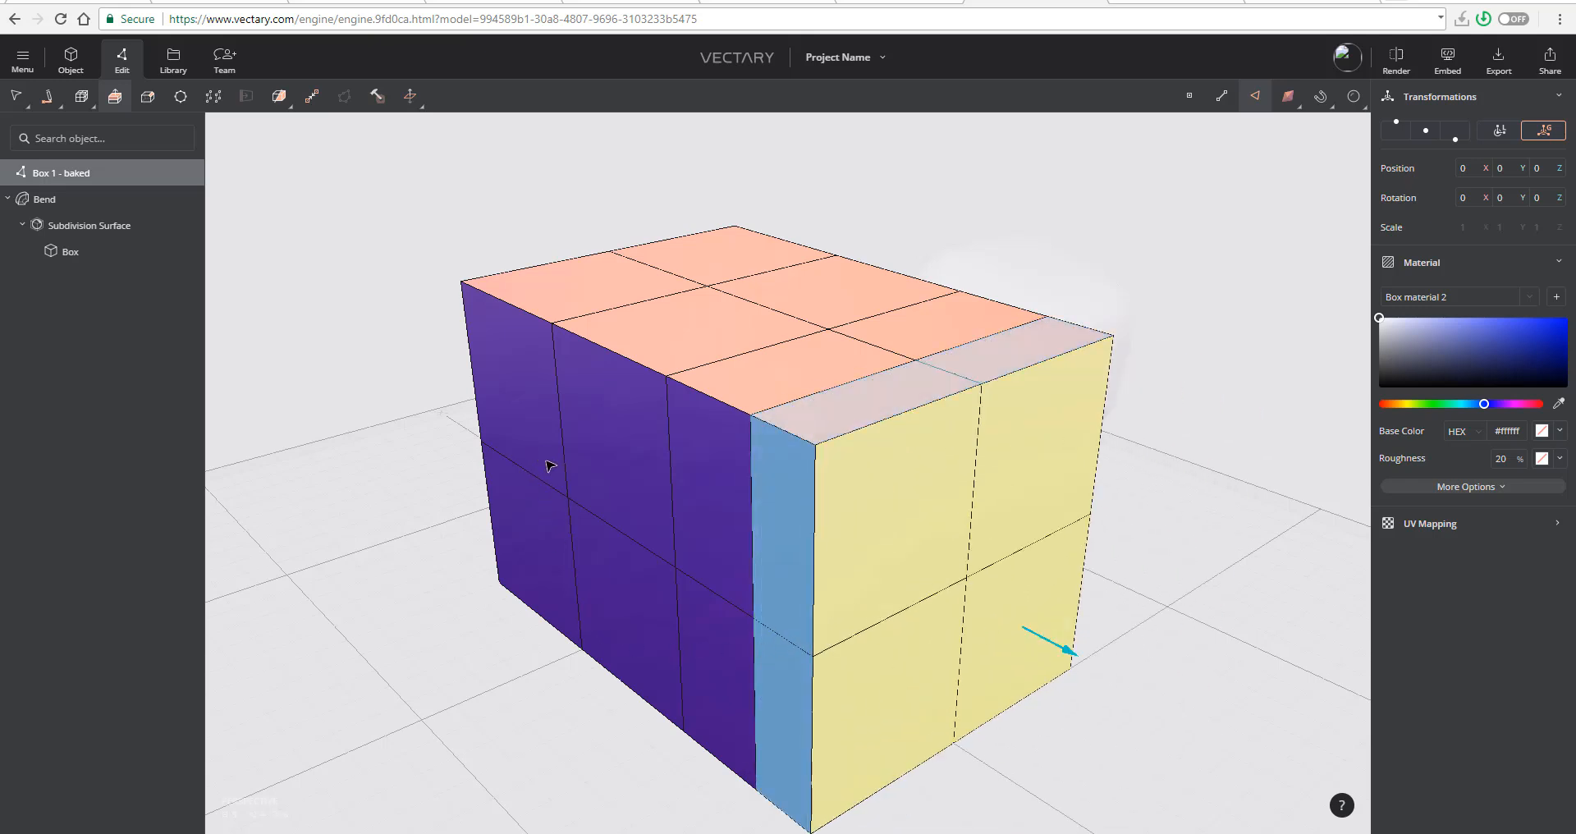
- Look through the mesh tools for the selected front faces, clear the face selection and return to the selection tool
{"action": "left_click", "coordinate": [378, 97]}
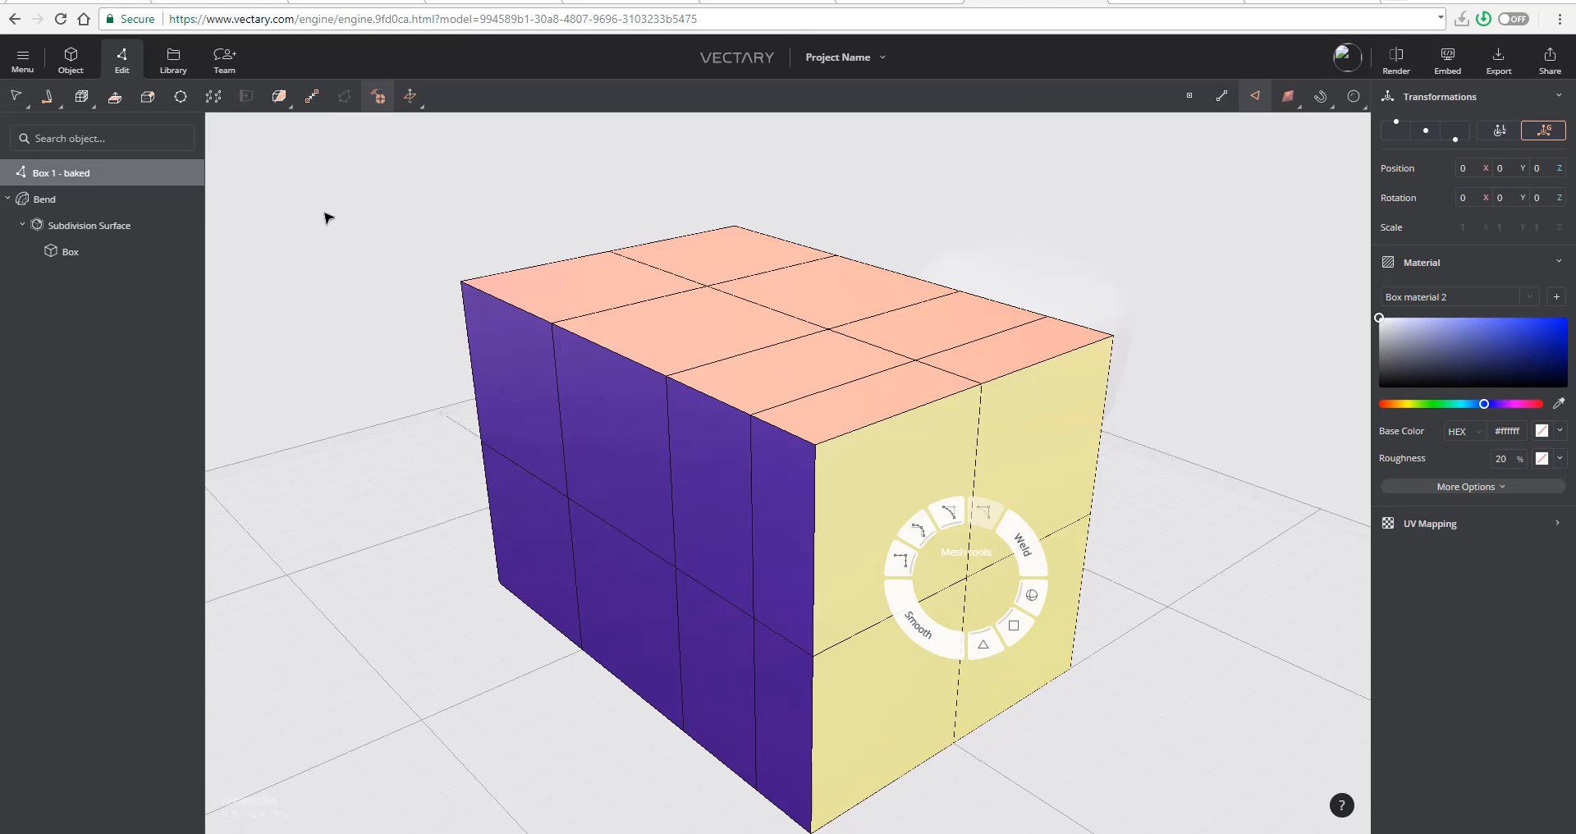
{"action": "left_click", "coordinate": [284, 100]}
{"action": "left_click", "coordinate": [411, 99]}
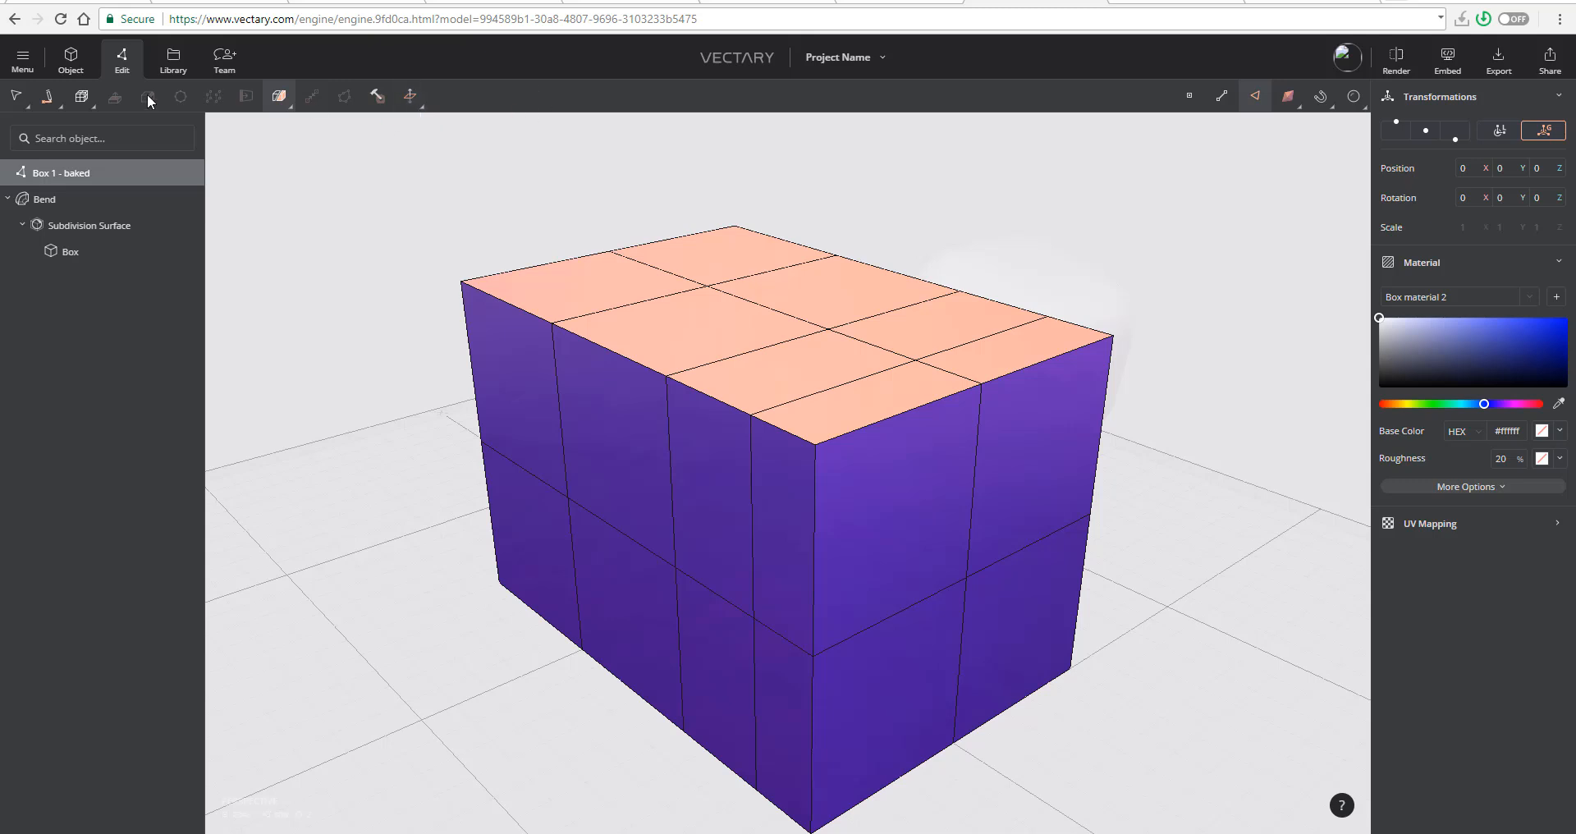
{"action": "left_click", "coordinate": [18, 98]}
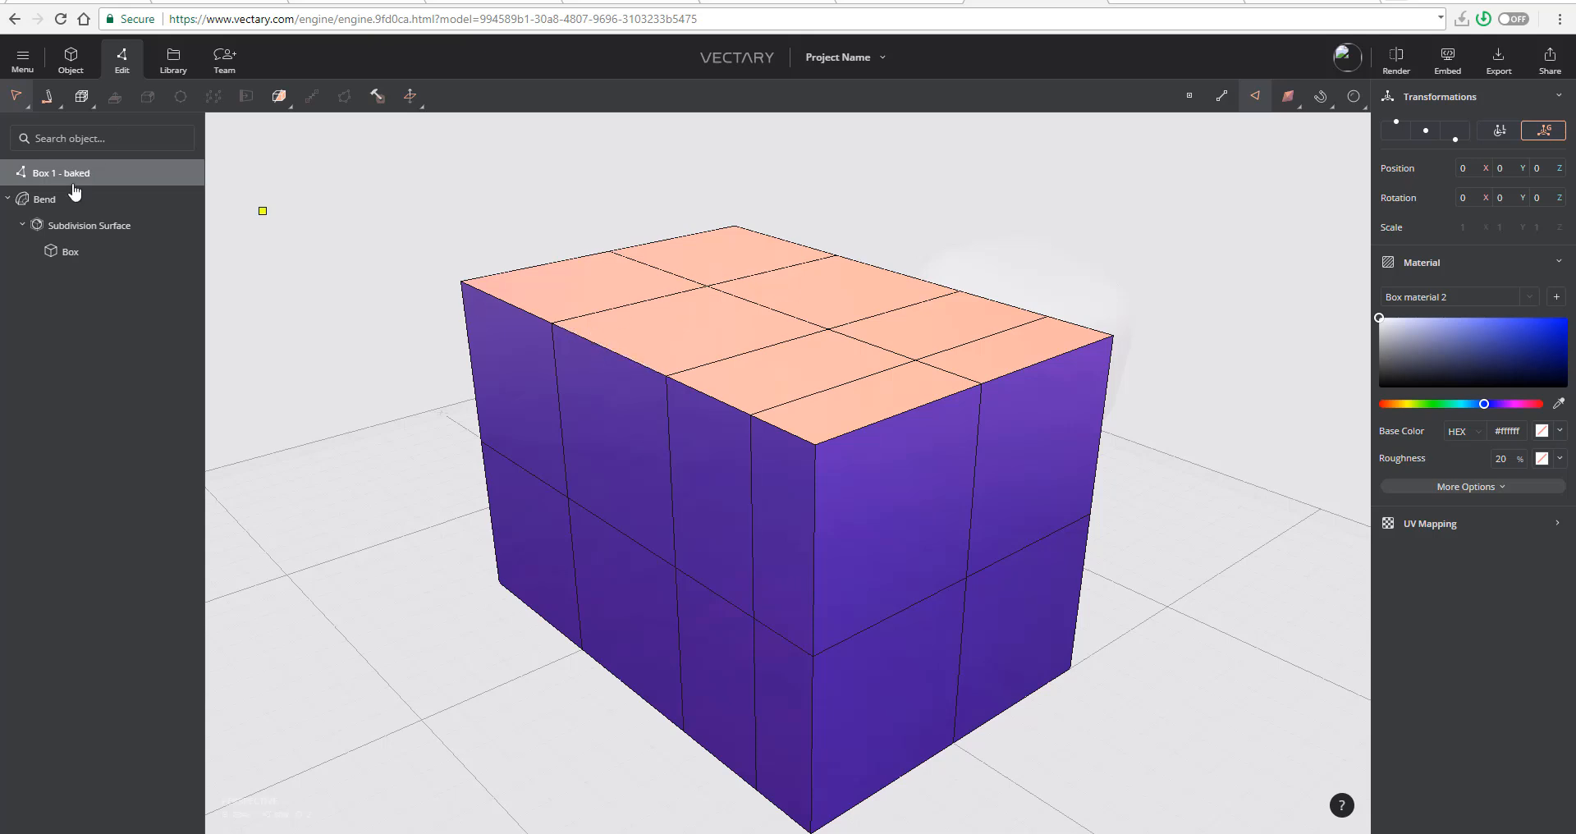
- Return to object mode and apply a Subdivision Surface deformer to the baked box
{"action": "left_click", "coordinate": [70, 60]}
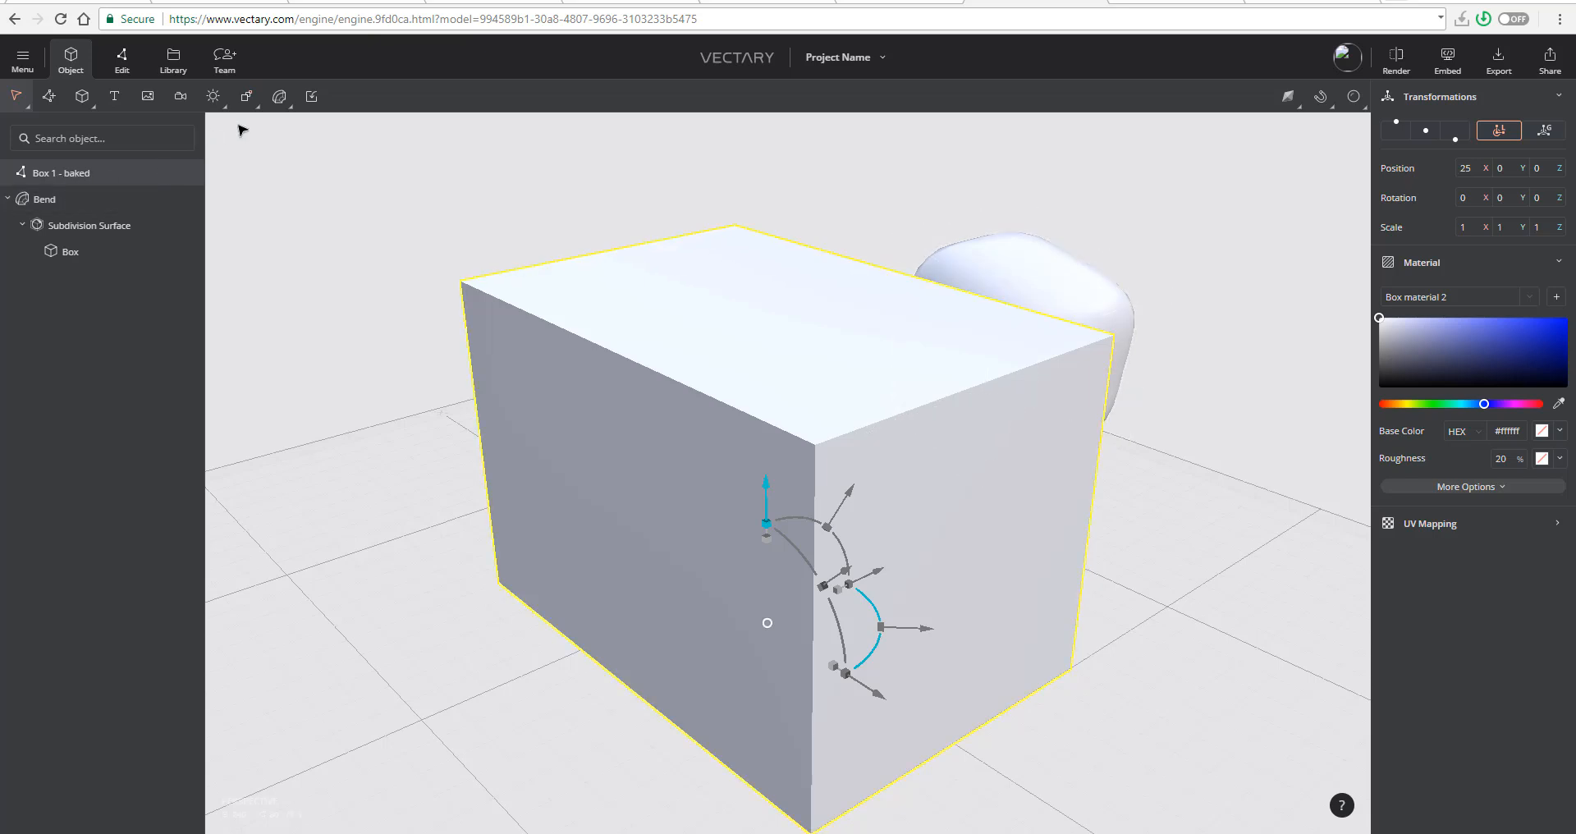
{"action": "left_click", "coordinate": [279, 96]}
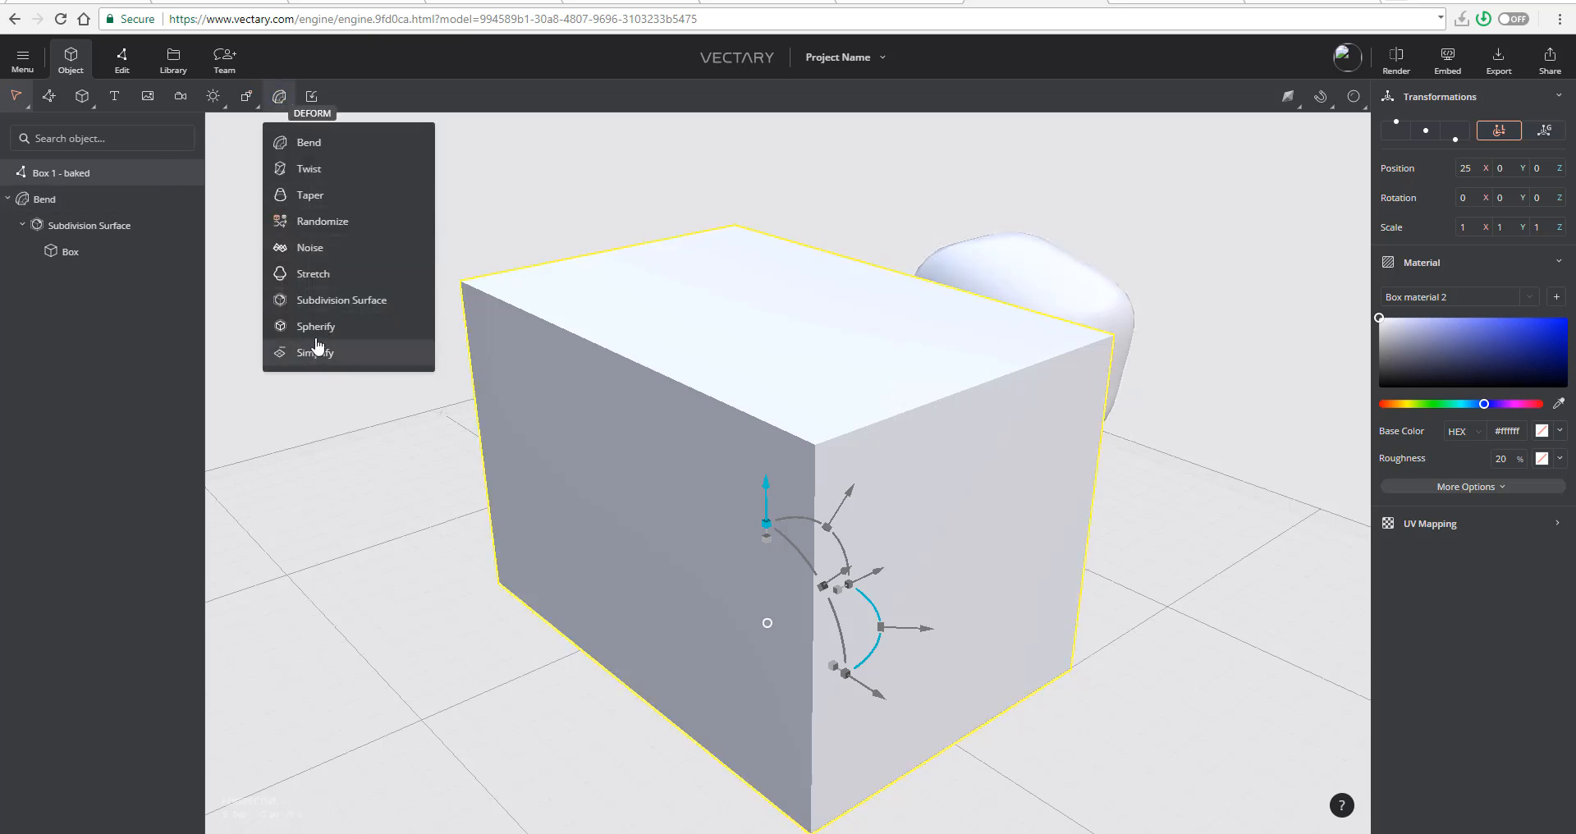
{"action": "left_click", "coordinate": [337, 300]}
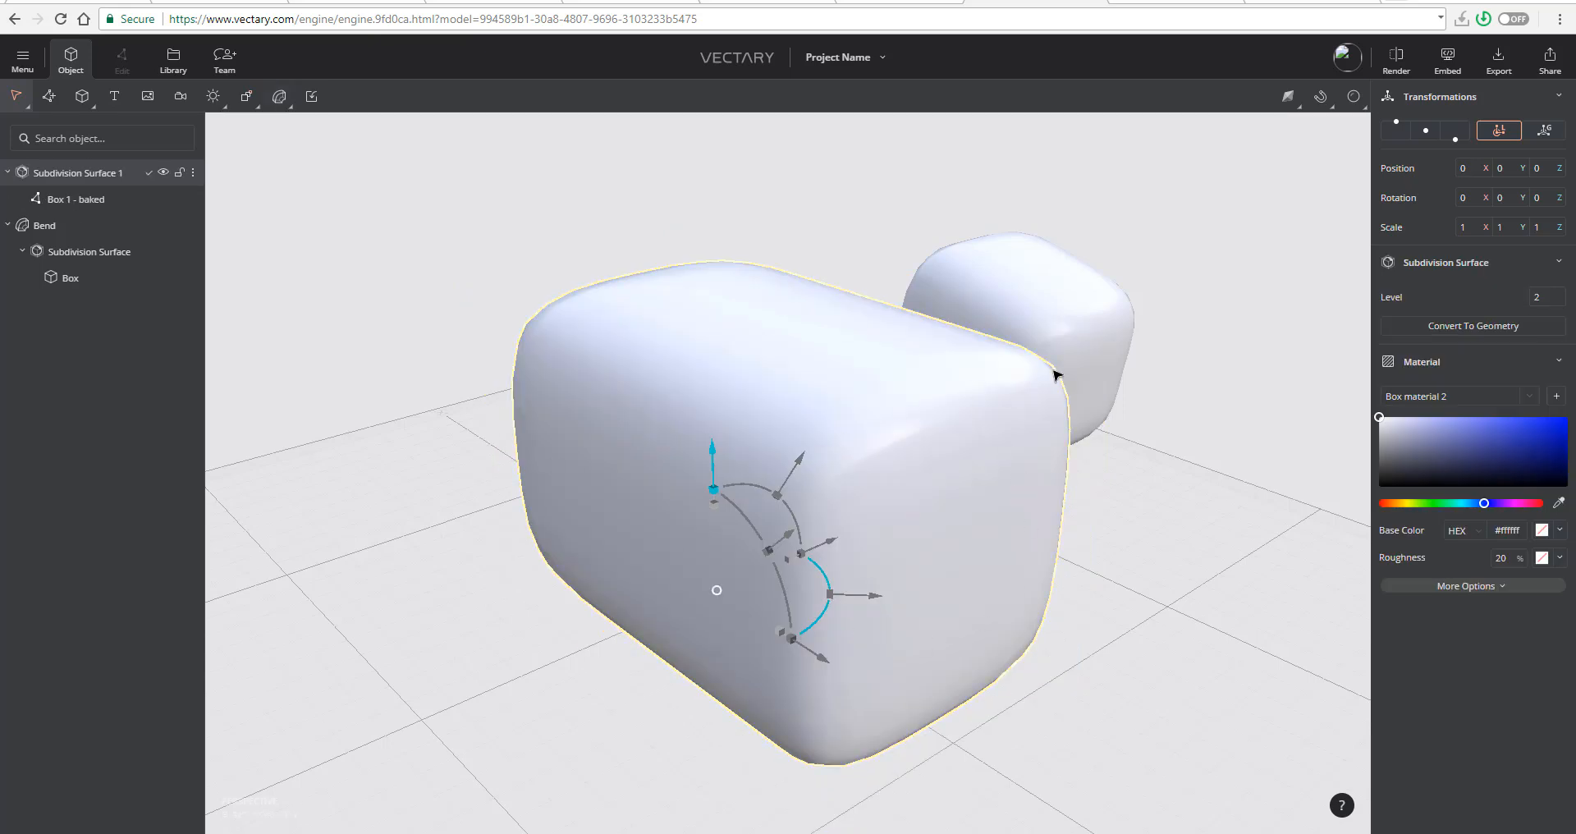
- Try subdivision level 5 and set it back to 2, and move the rounded box to about -8.2 on the Y axis
{"action": "left_click", "coordinate": [1550, 294]}
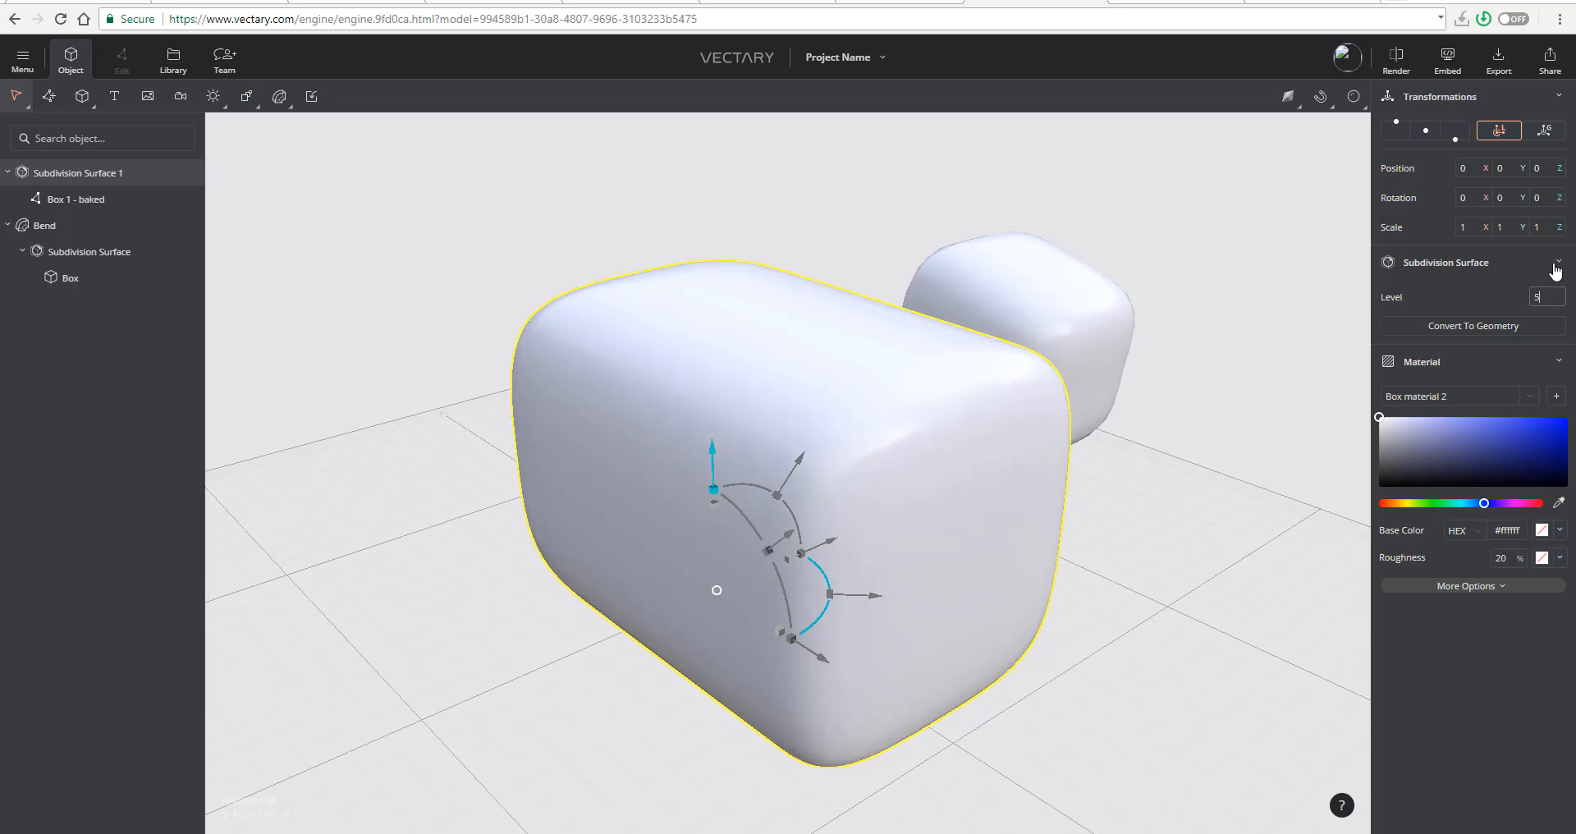
{"action": "type", "text": "5"}
{"action": "mouse_move", "coordinate": [1554, 271]}
{"action": "left_mouse_down"}
{"action": "mouse_move", "coordinate": [1551, 334]}
{"action": "mouse_move", "coordinate": [1541, 242]}
{"action": "mouse_move", "coordinate": [1539, 308]}
{"action": "mouse_move", "coordinate": [1538, 294]}
{"action": "left_mouse_up"}
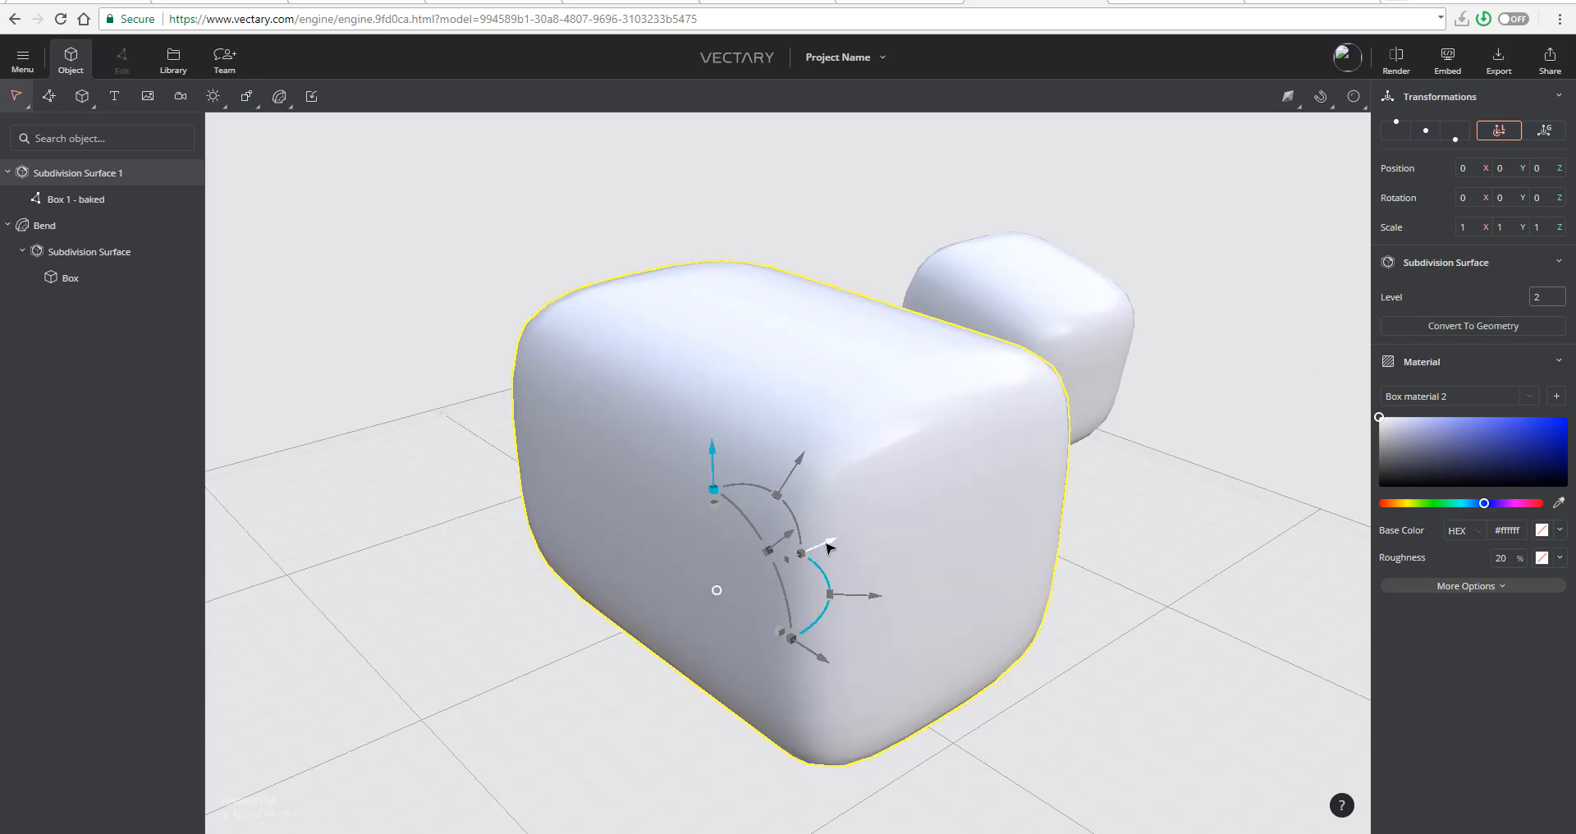
{"action": "left_click_drag", "start_coordinate": [829, 549], "coordinate": [823, 586]}
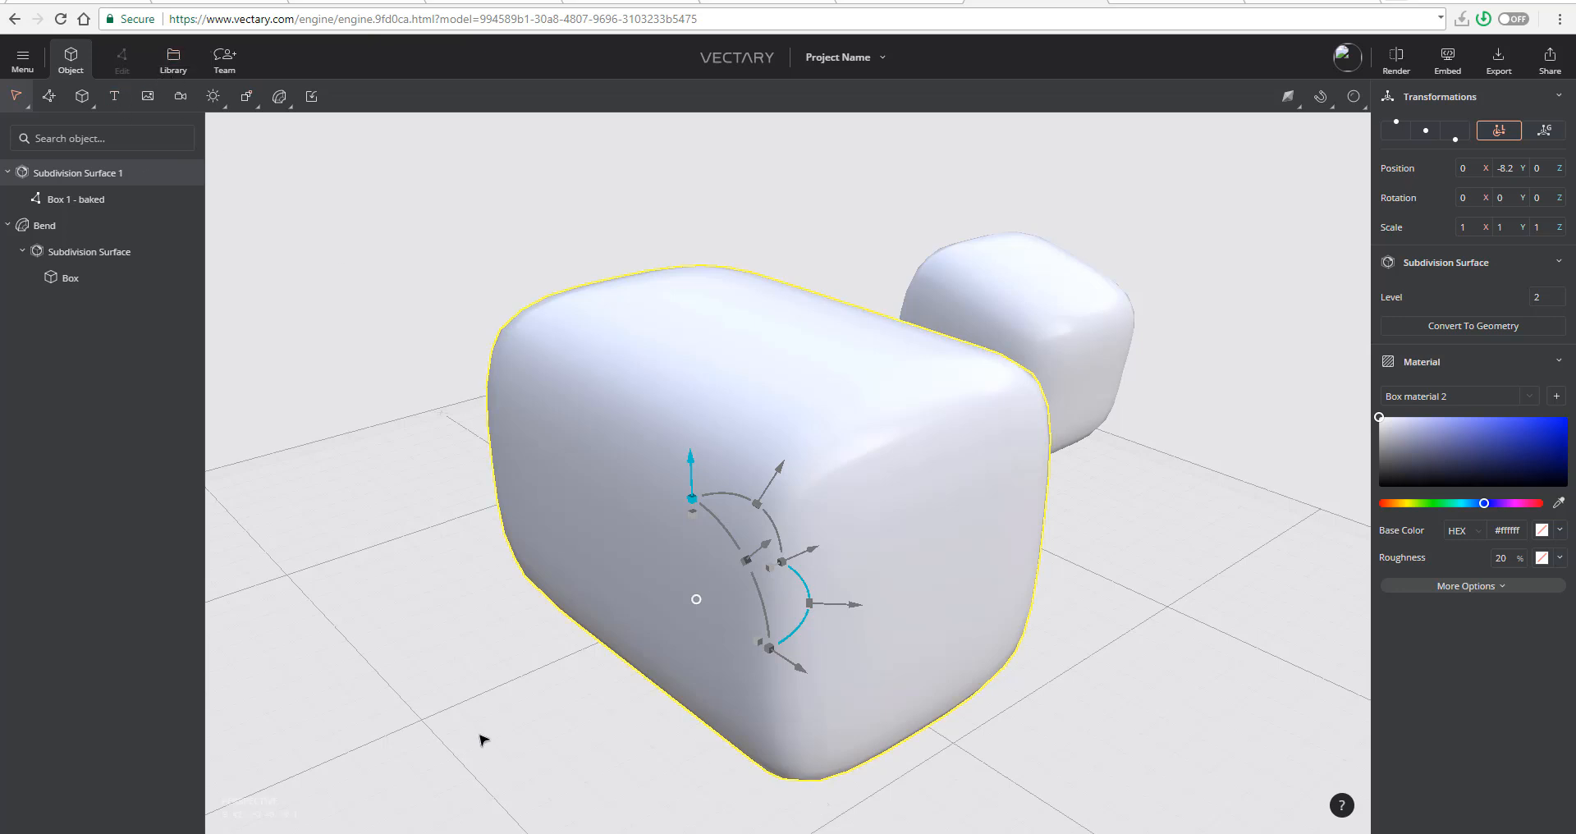
- Browse the library's 3D assets, materials and environments
{"action": "left_click", "coordinate": [172, 64]}
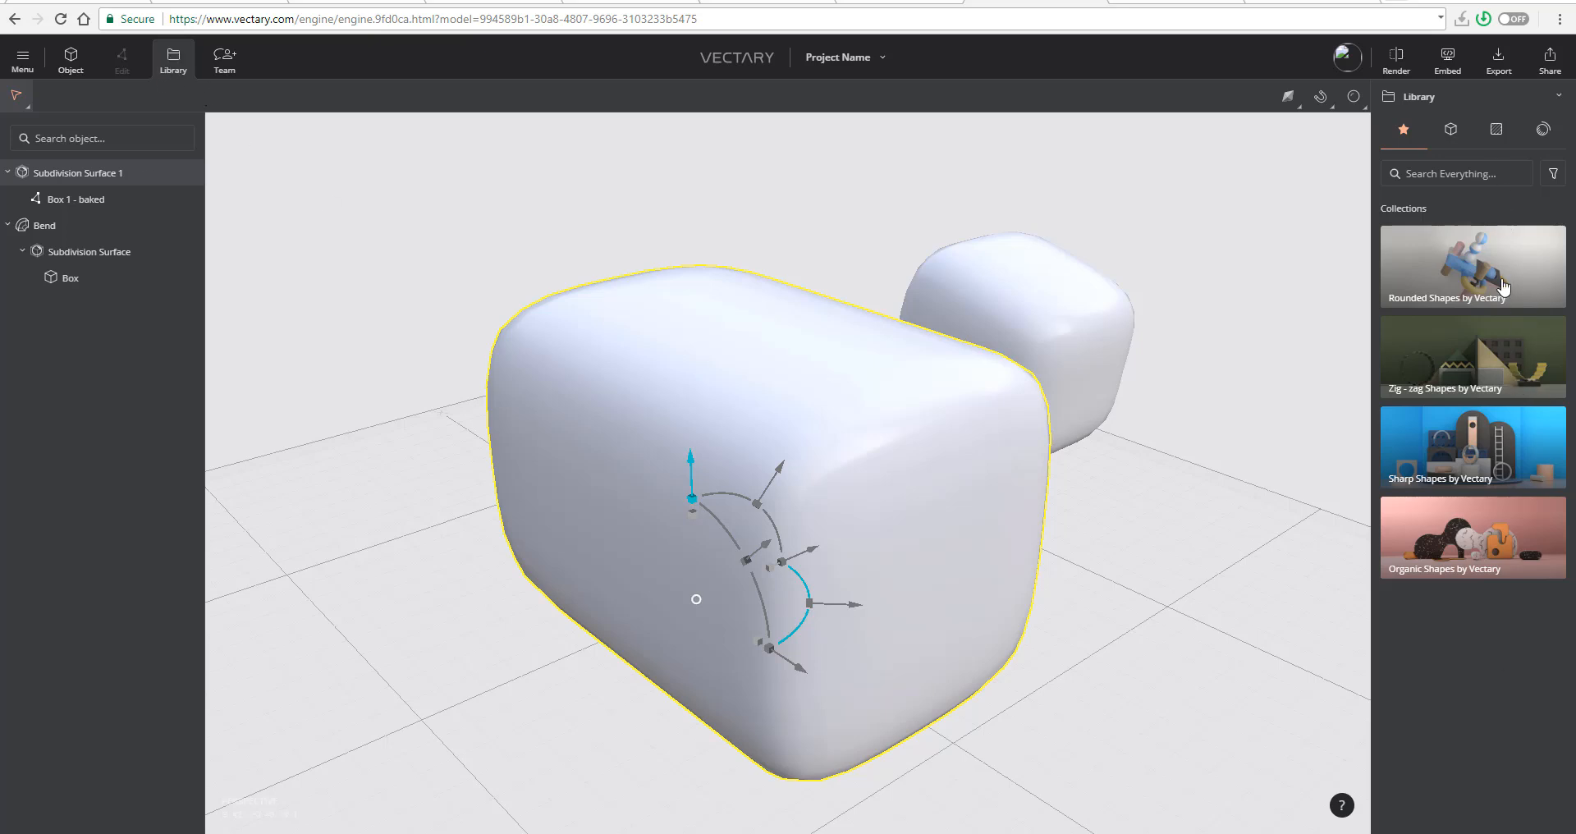
{"action": "left_click", "coordinate": [1455, 141]}
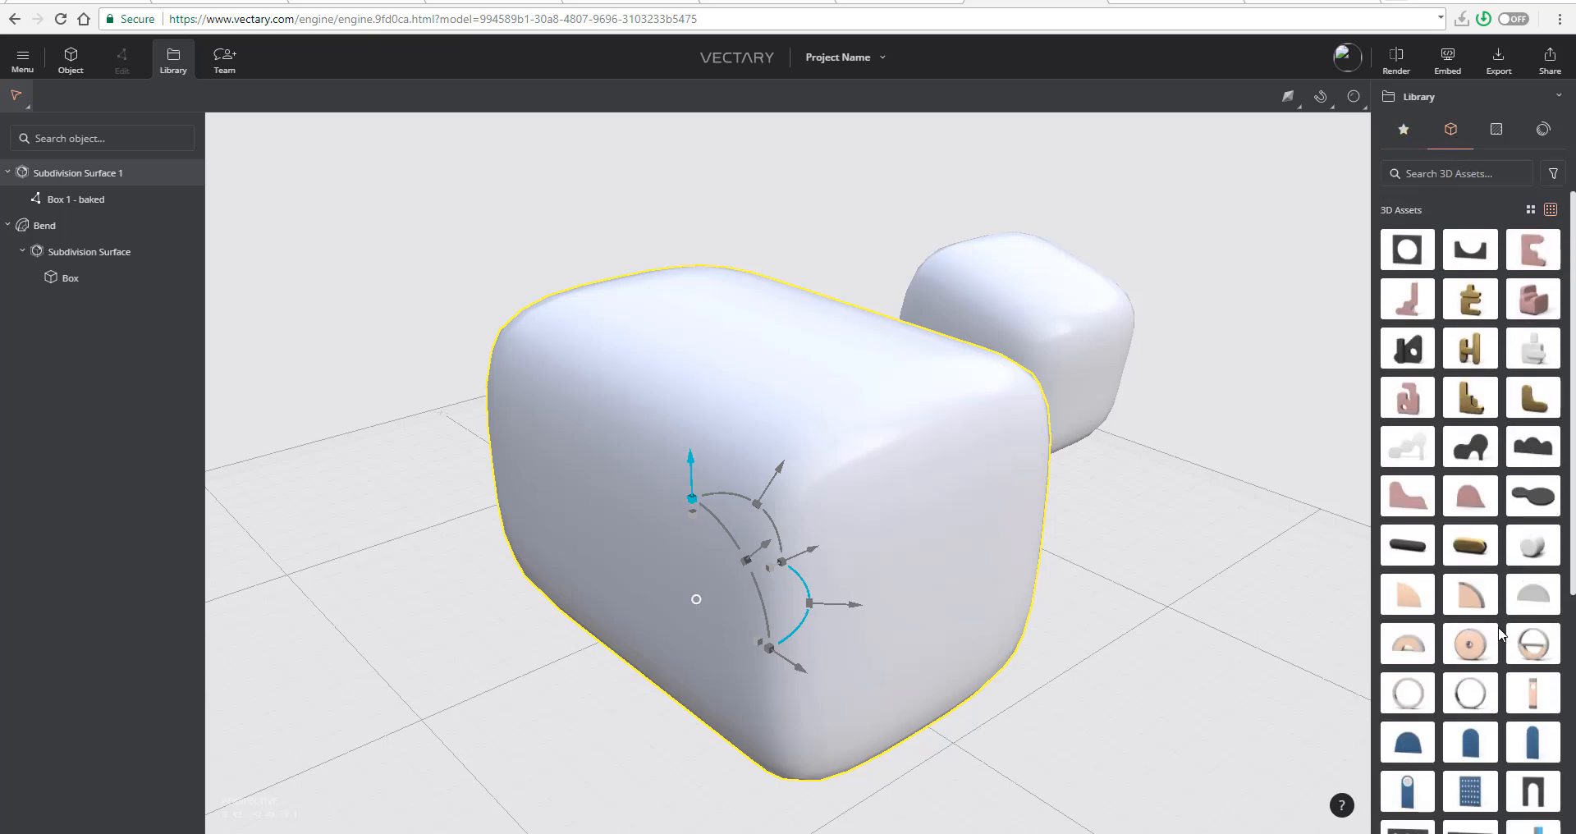
{"action": "scroll", "coordinate": [1498, 632], "scroll_direction": "down", "scroll_amount": 10}
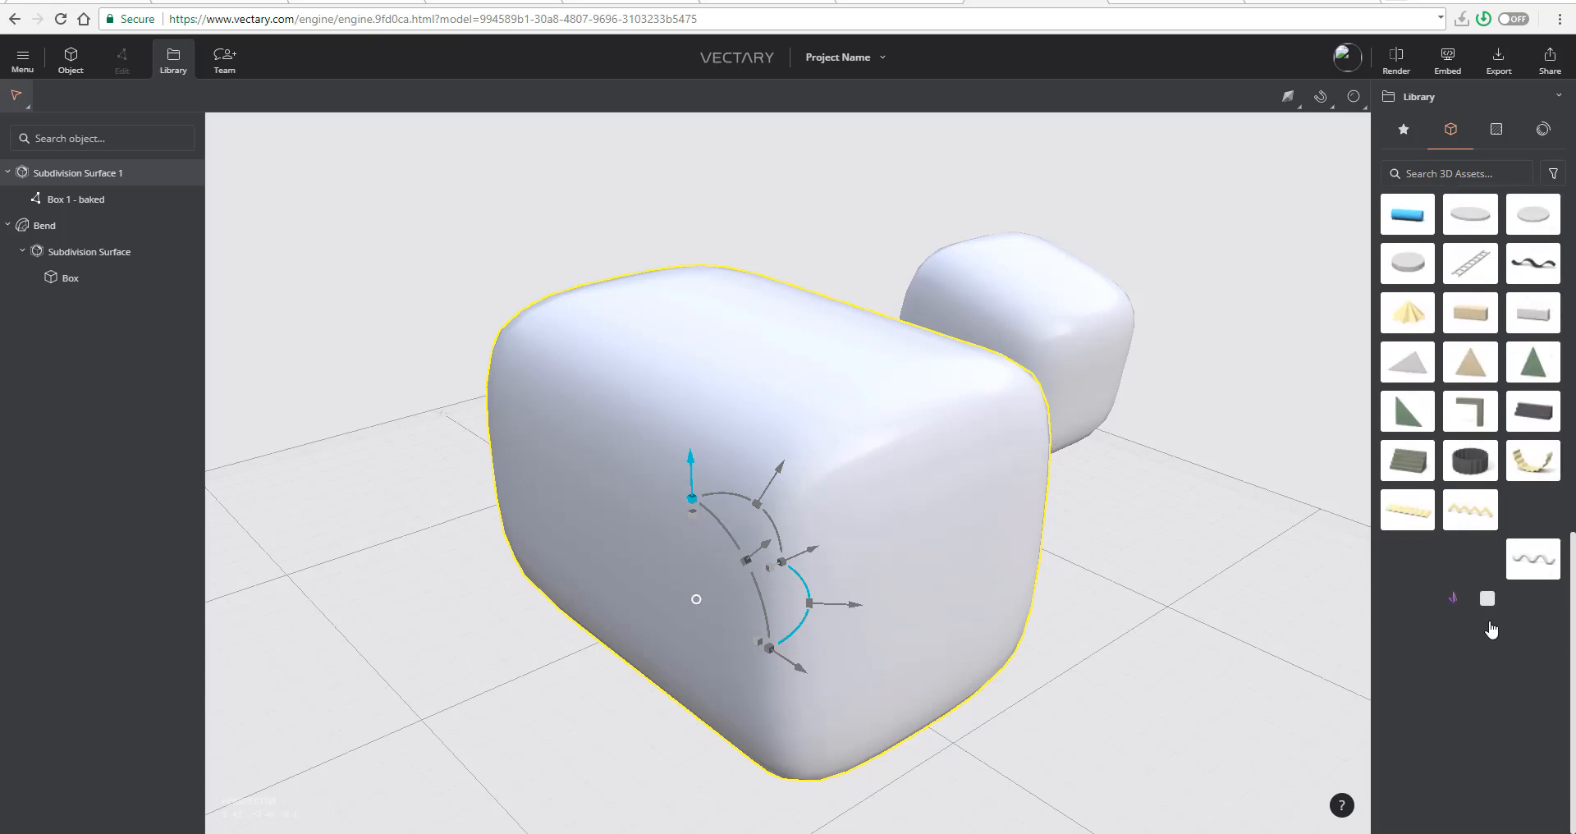
{"action": "scroll", "coordinate": [1470, 499], "scroll_direction": "up", "scroll_amount": 6}
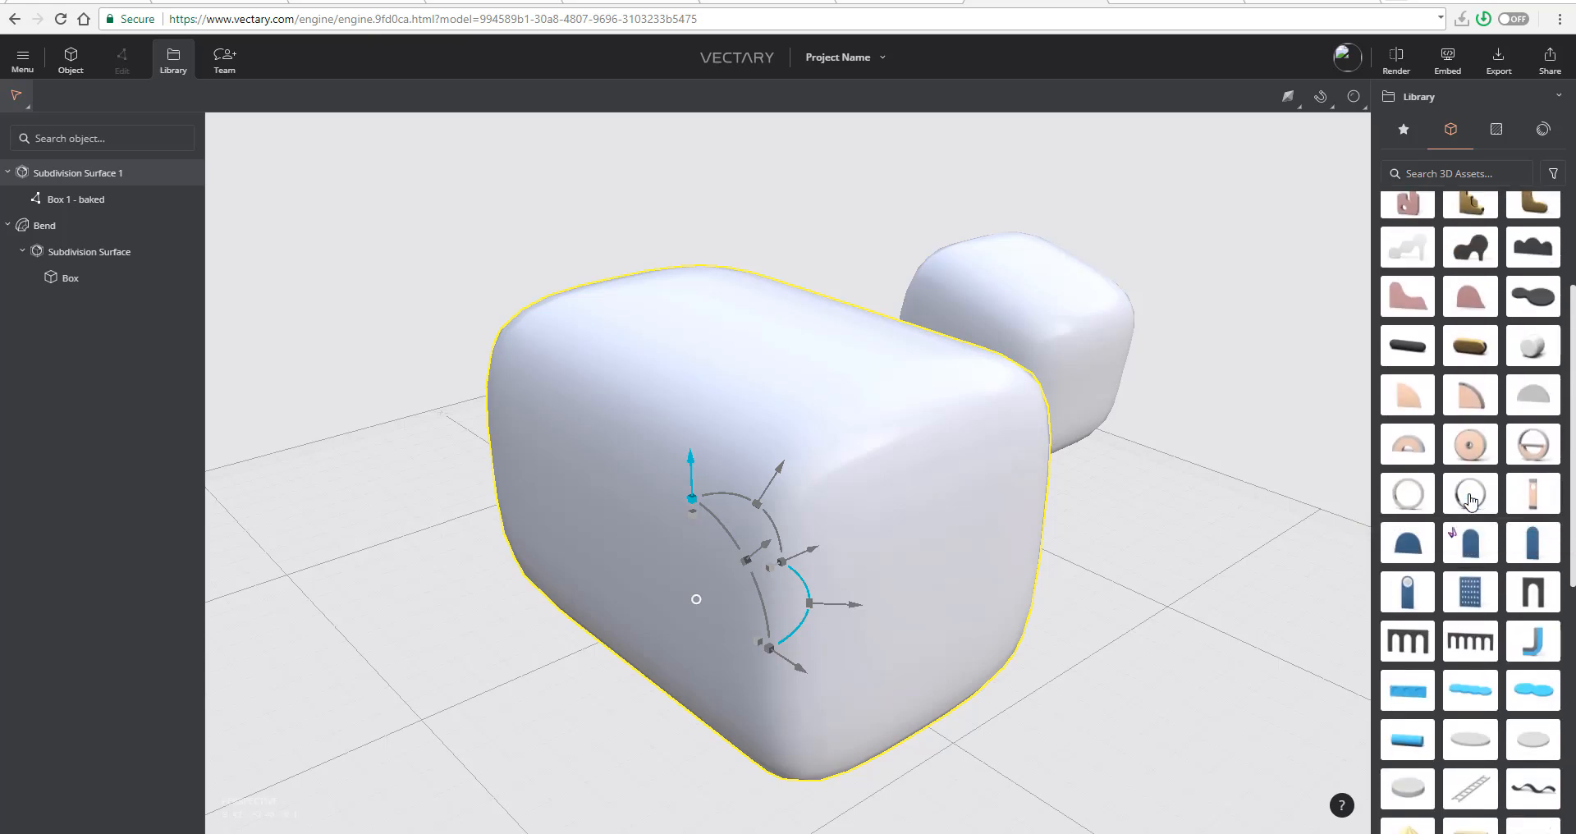
{"action": "scroll", "coordinate": [1470, 496], "scroll_direction": "up", "scroll_amount": 3}
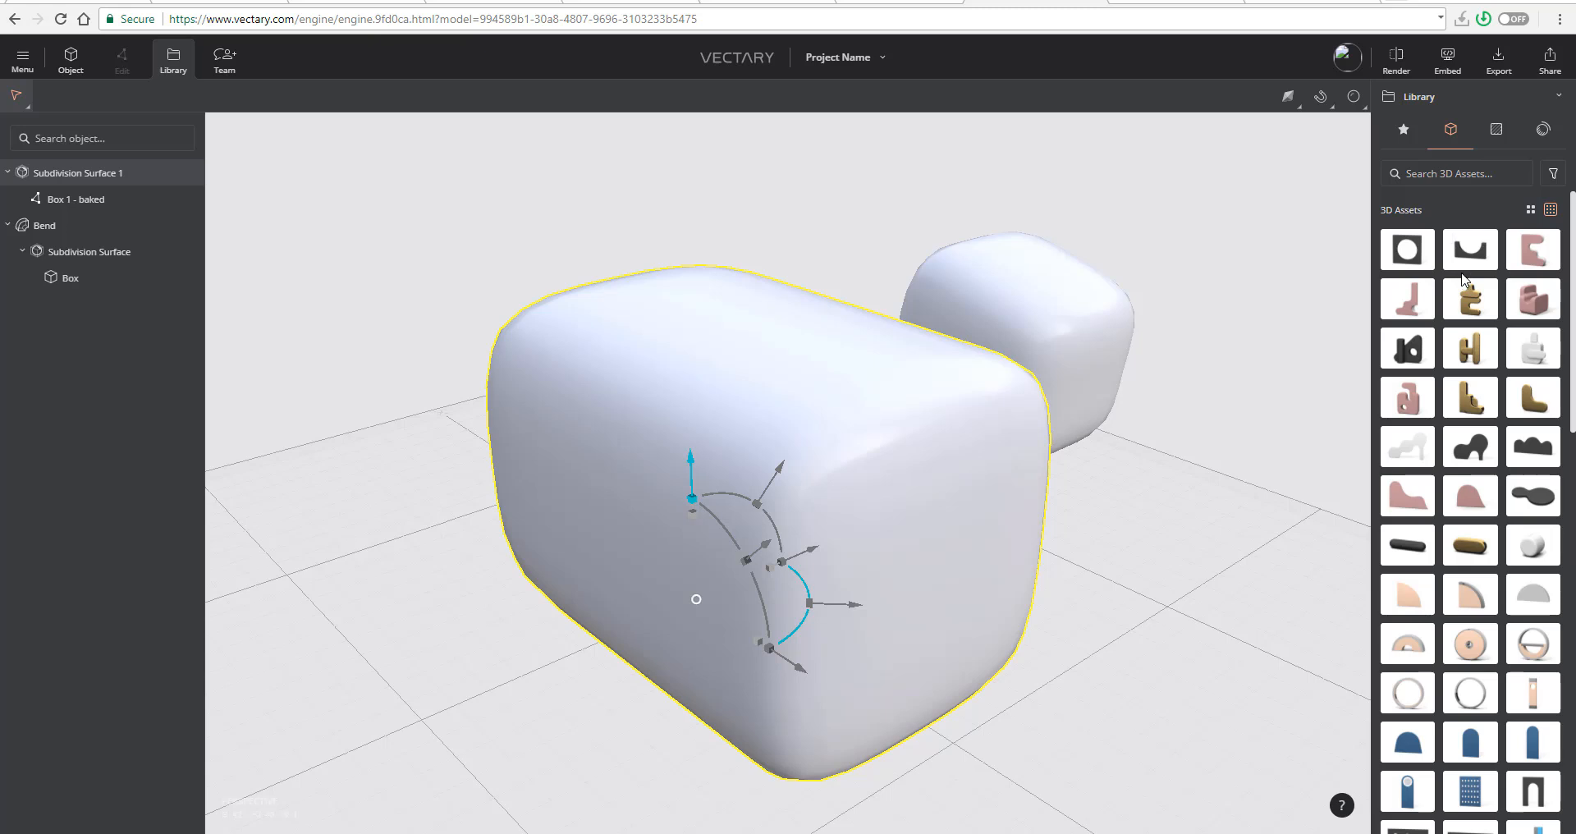
{"action": "left_click", "coordinate": [1497, 130]}
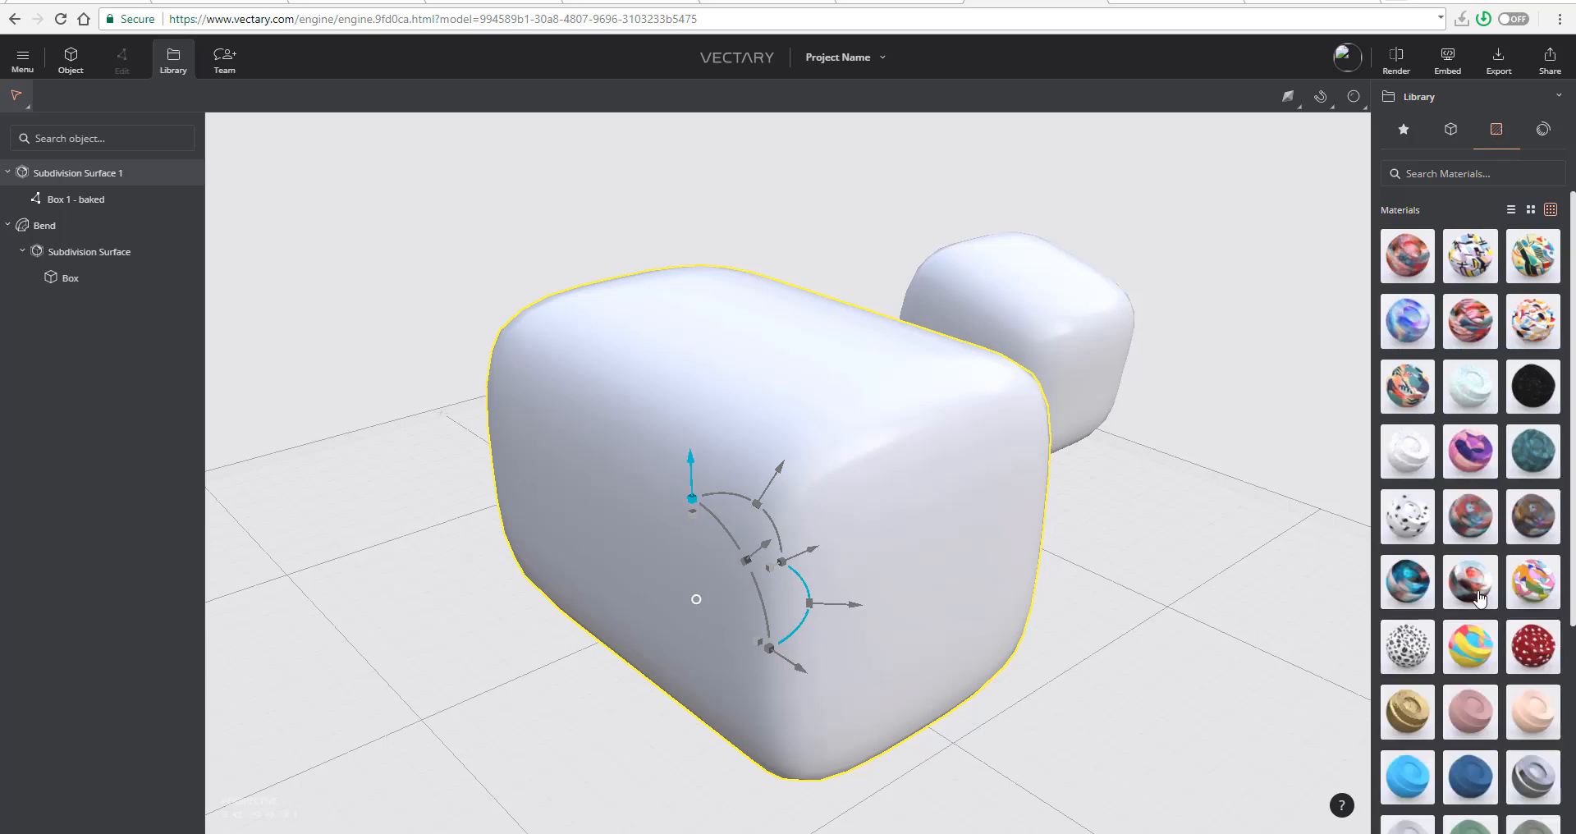
{"action": "left_click", "coordinate": [1544, 133]}
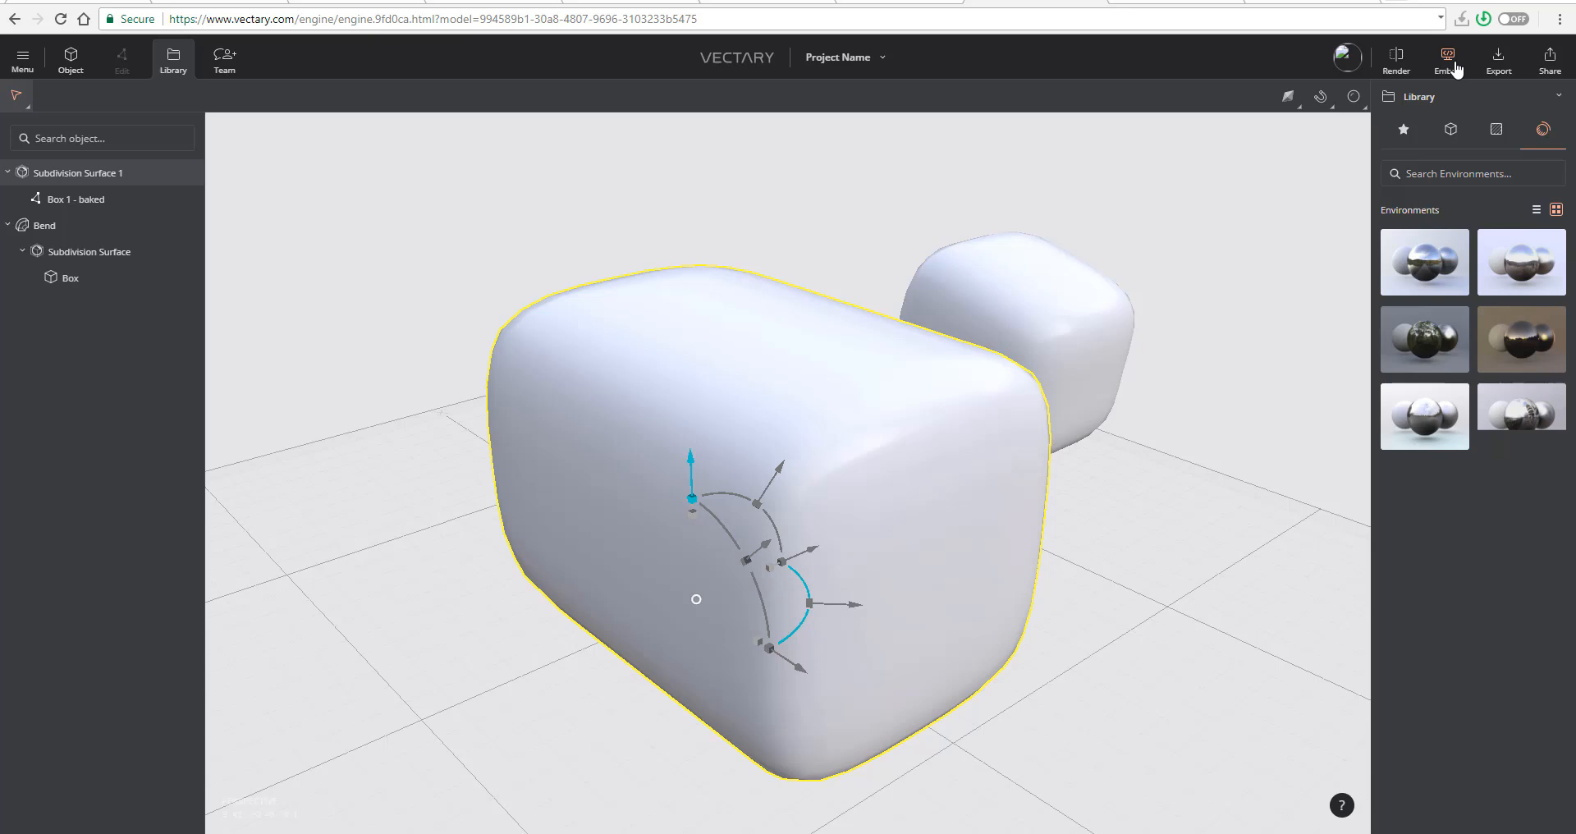
- Show the platforms available for sharing the project
{"action": "left_click", "coordinate": [1548, 80]}
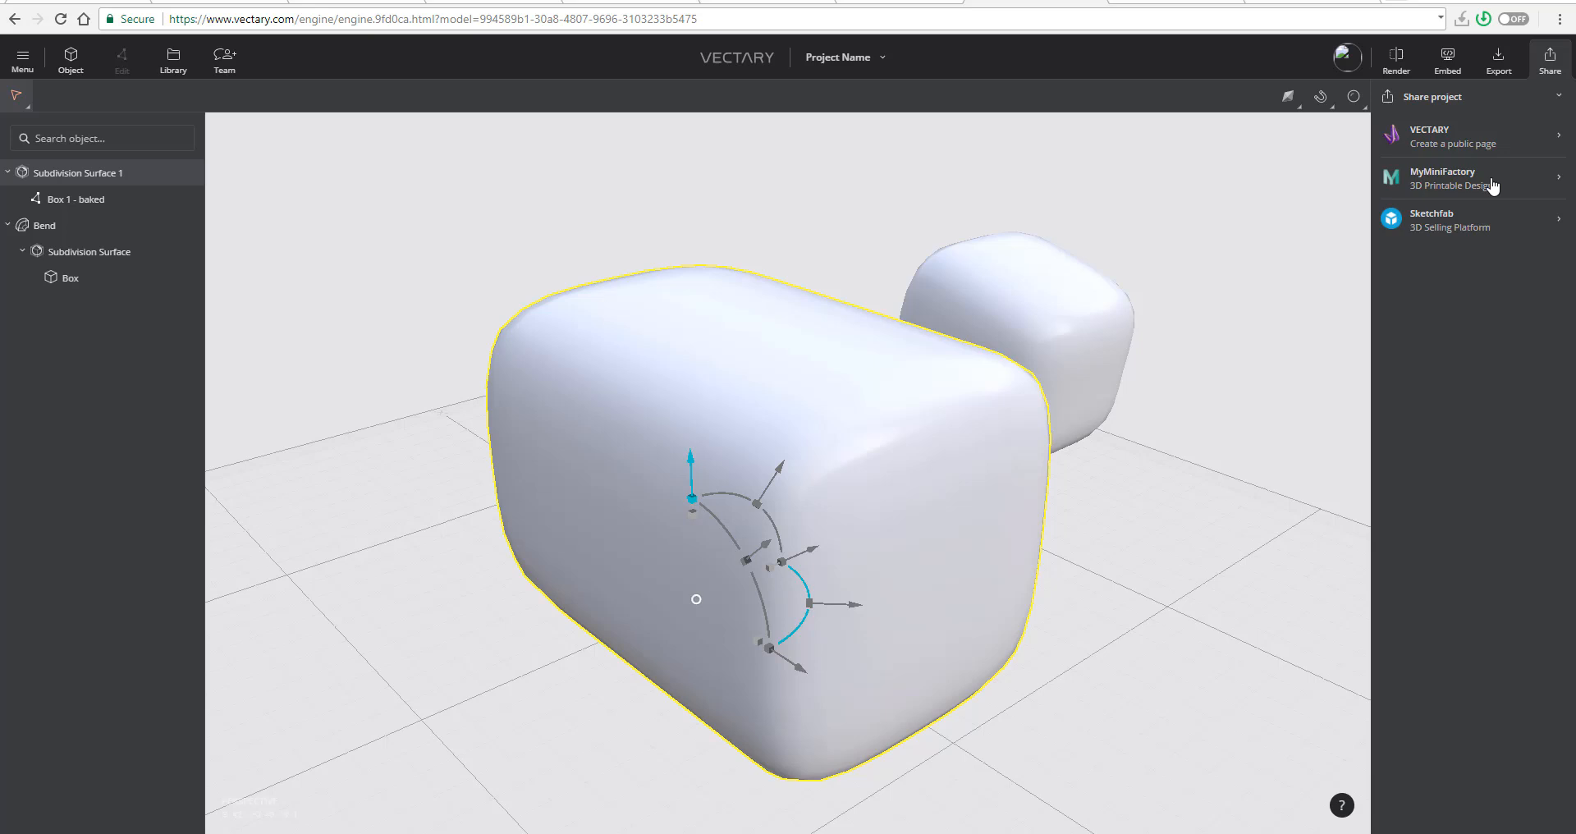
{"action": "scroll", "coordinate": [820, 451], "scroll_direction": "down", "scroll_amount": 3}
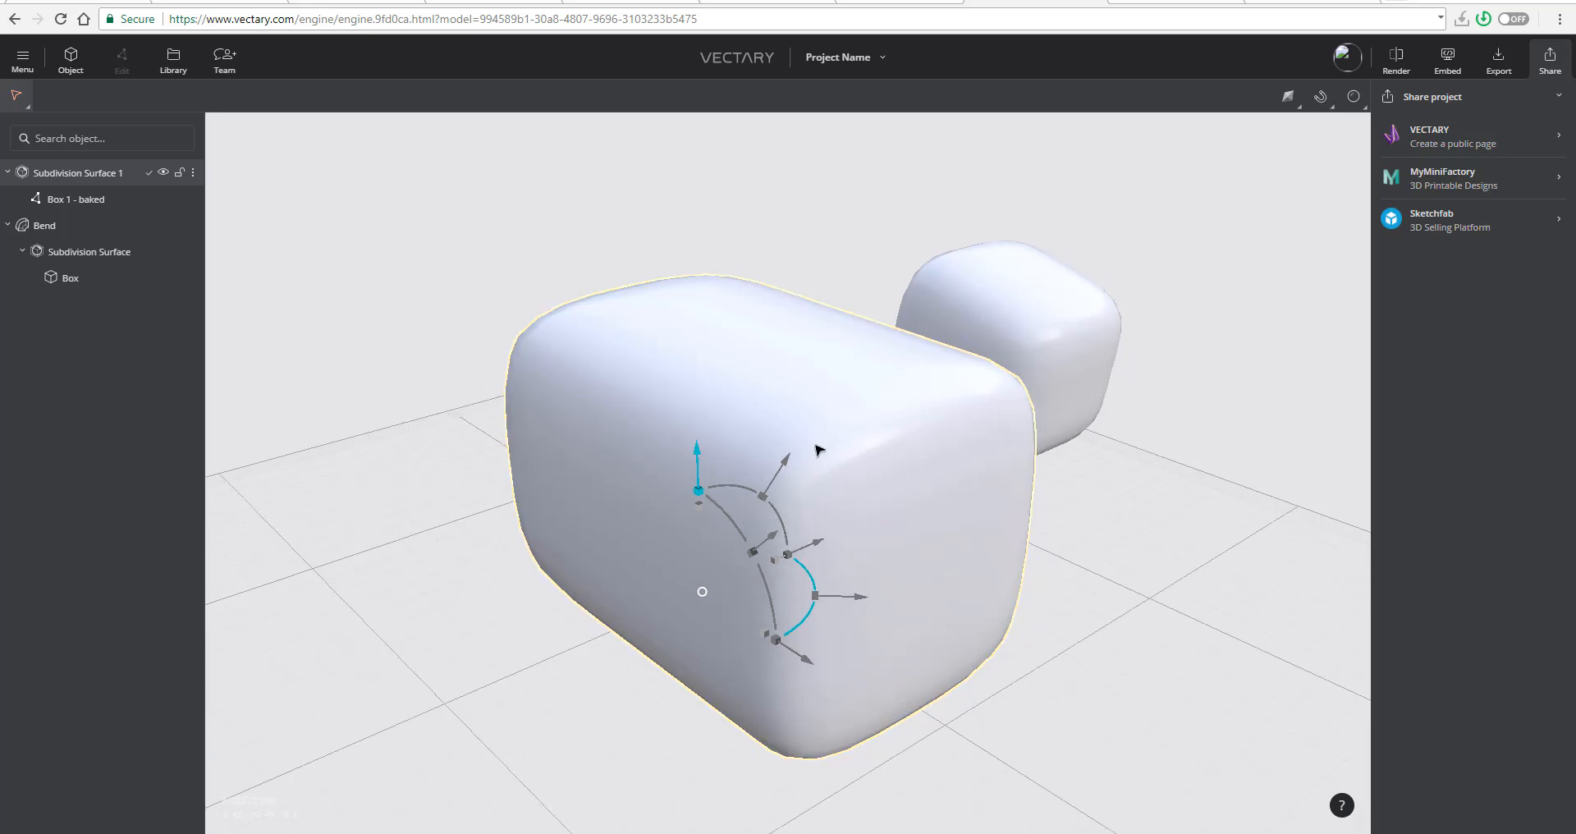
{"action": "scroll", "coordinate": [821, 450], "scroll_direction": "up", "scroll_amount": 2}
{"action": "mouse_move", "coordinate": [1320, 99]}
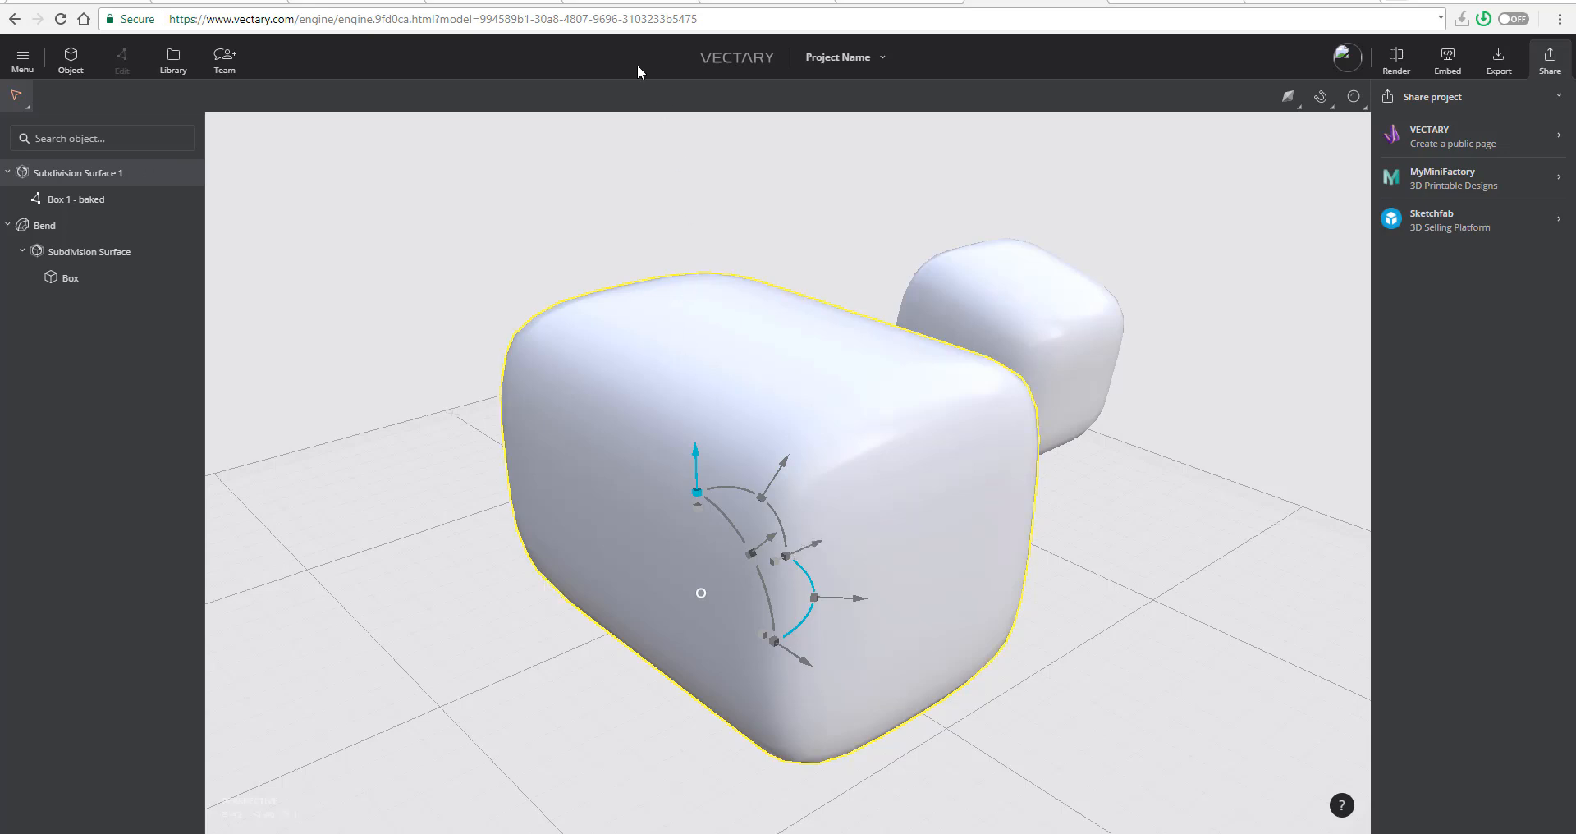
- Switch to the Vectary pricing page and compare the Free and Premium plans with the Studio and Company add-ons
{"action": "left_click", "coordinate": [620, 4]}
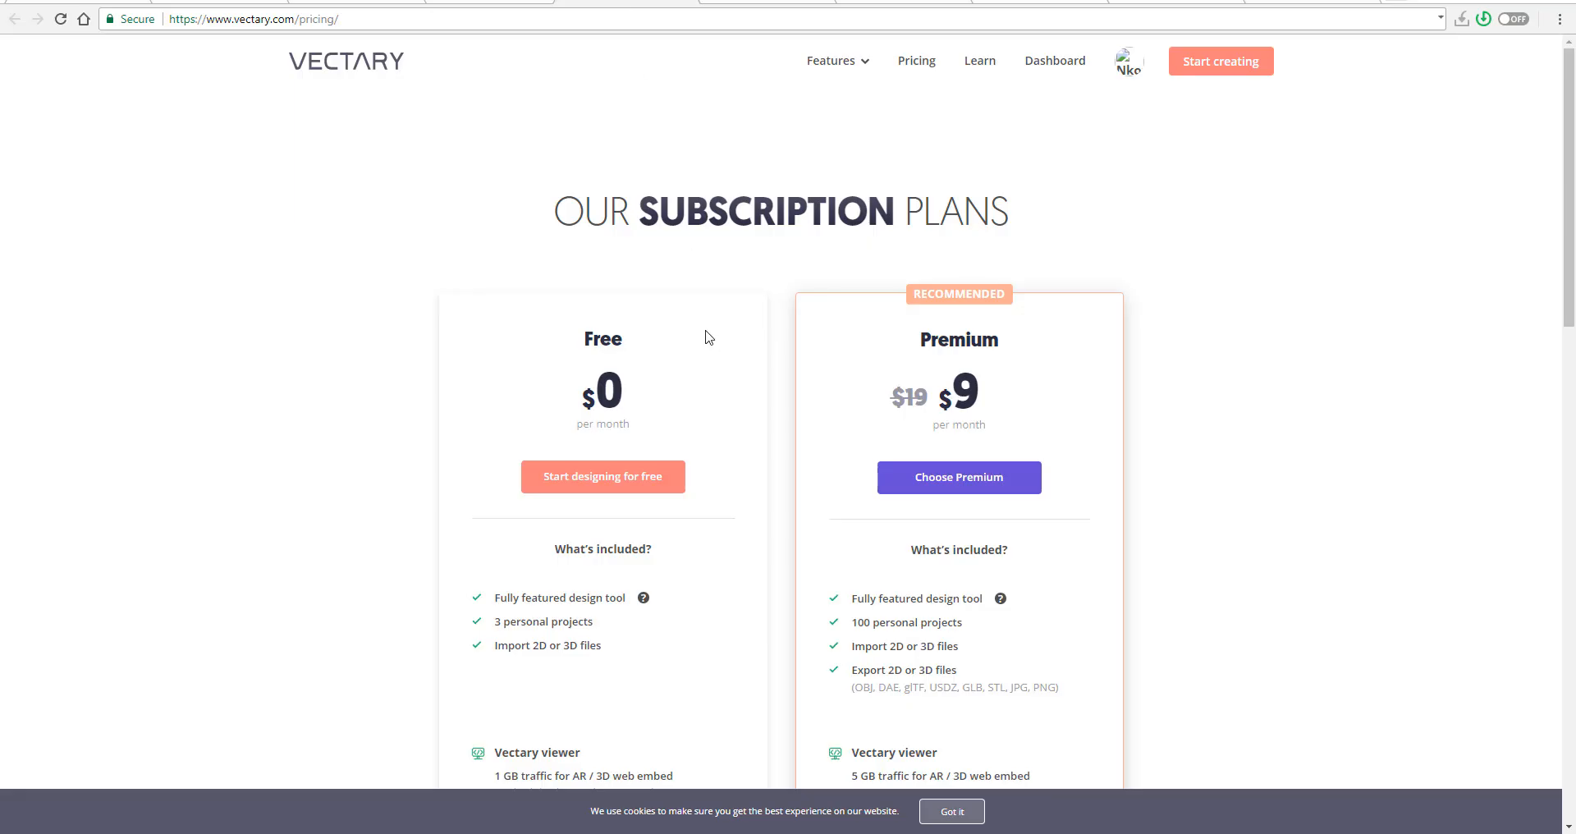
{"action": "scroll", "coordinate": [705, 336], "scroll_direction": "down", "scroll_amount": 4}
{"action": "scroll", "coordinate": [709, 336], "scroll_direction": "up", "scroll_amount": 2}
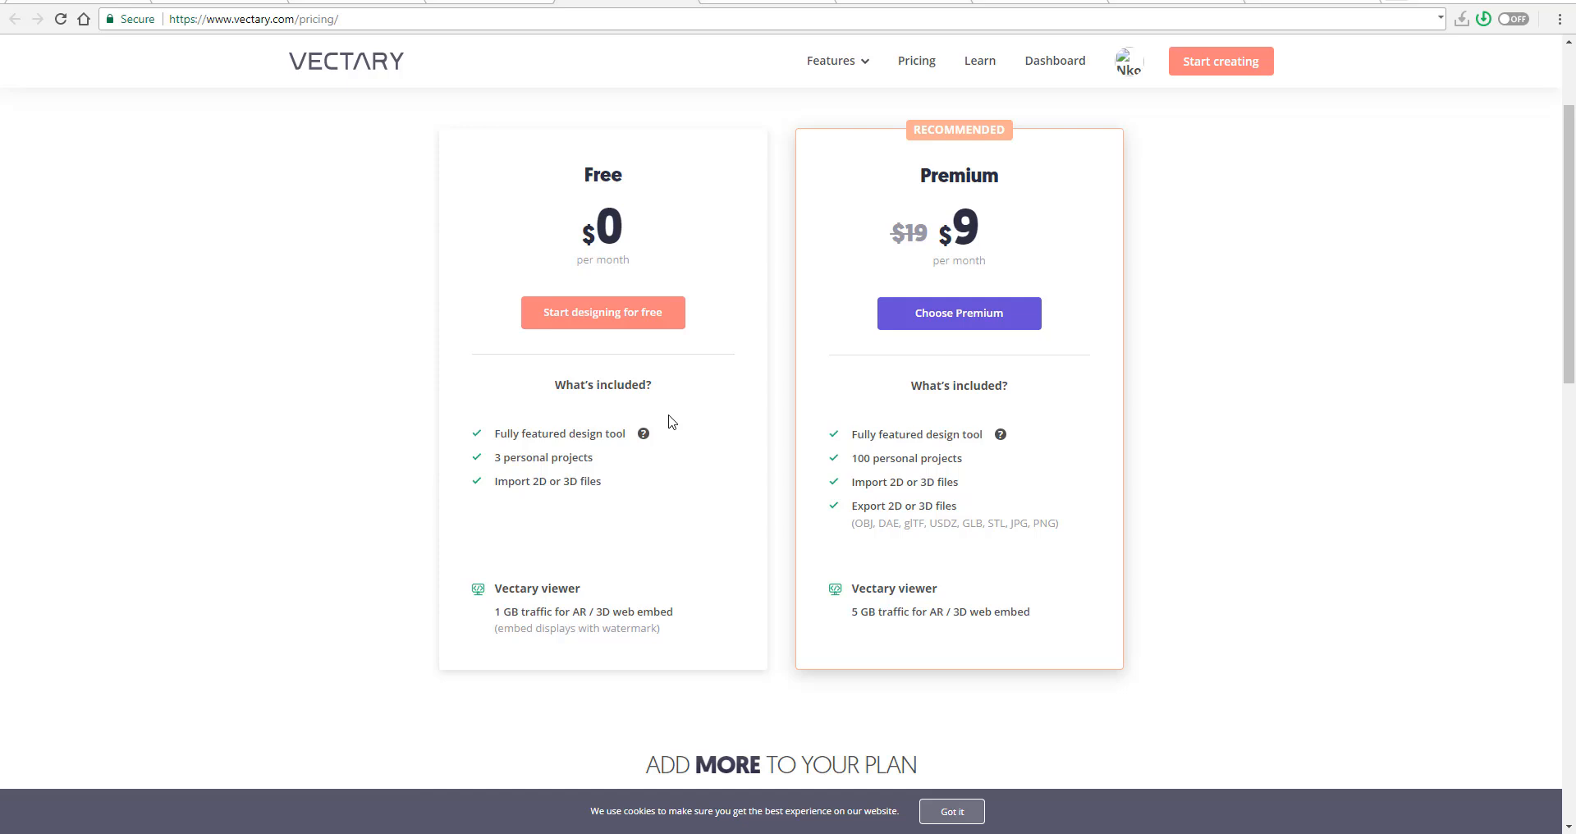
{"action": "scroll", "coordinate": [725, 402], "scroll_direction": "down", "scroll_amount": 7}
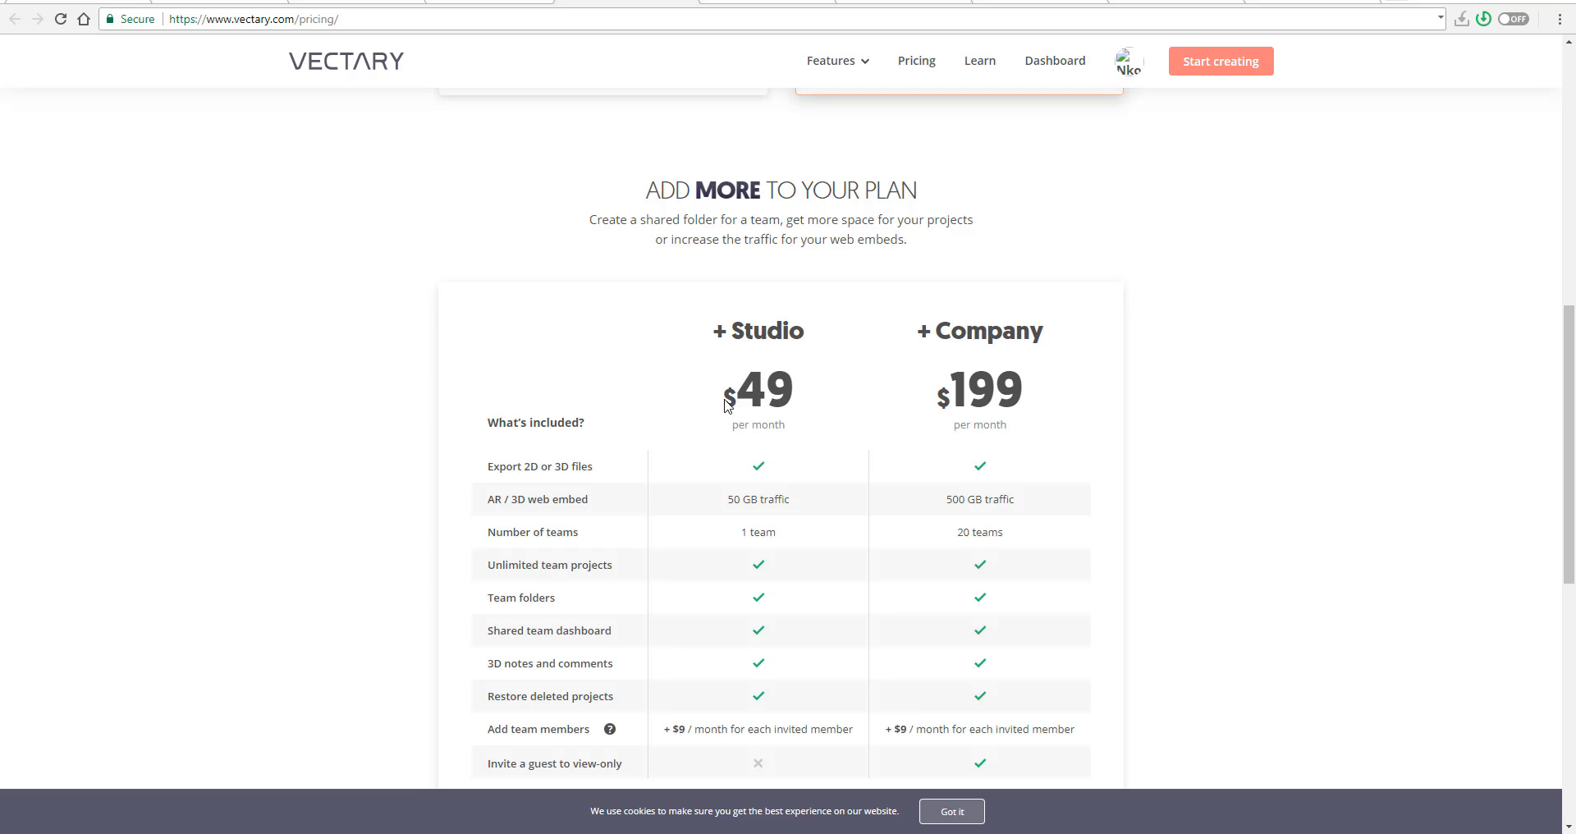
{"action": "scroll", "coordinate": [814, 481], "scroll_direction": "down", "scroll_amount": 3}
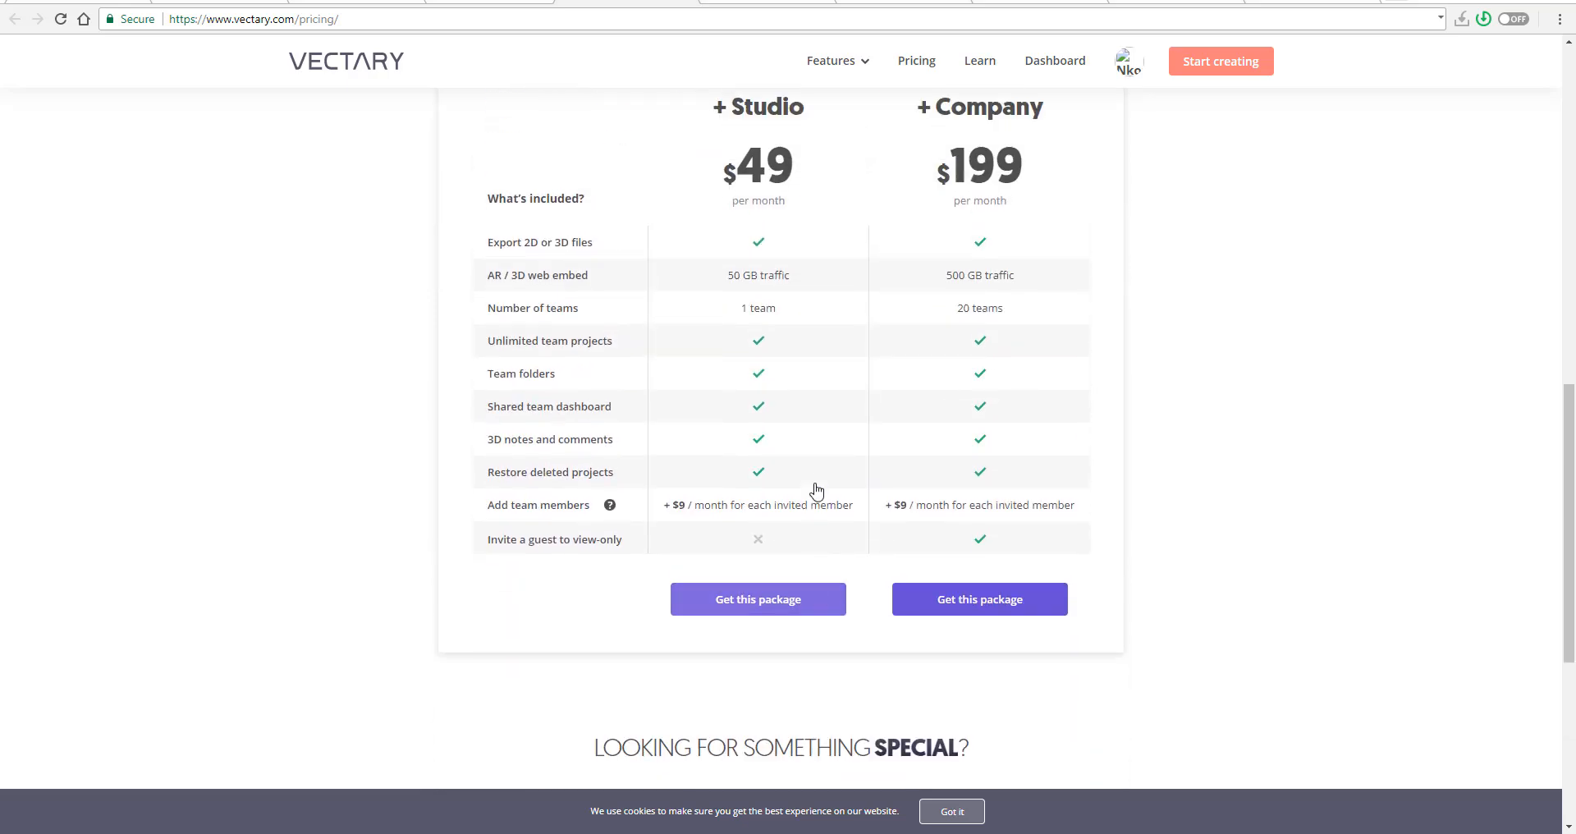
{"action": "scroll", "coordinate": [816, 490], "scroll_direction": "up", "scroll_amount": 2}
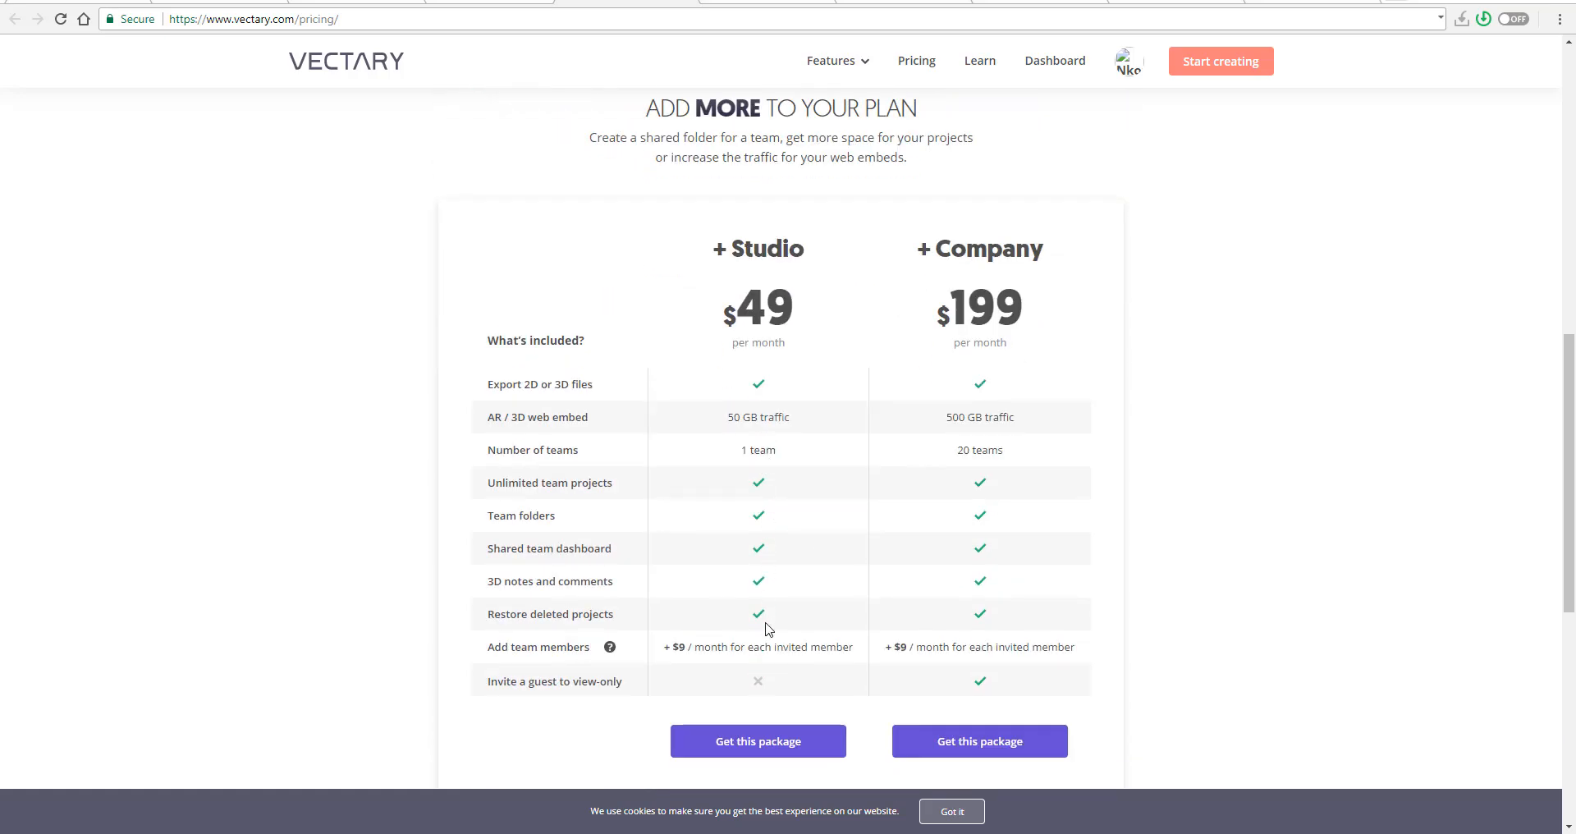
{"action": "scroll", "coordinate": [786, 566], "scroll_direction": "up", "scroll_amount": 6}
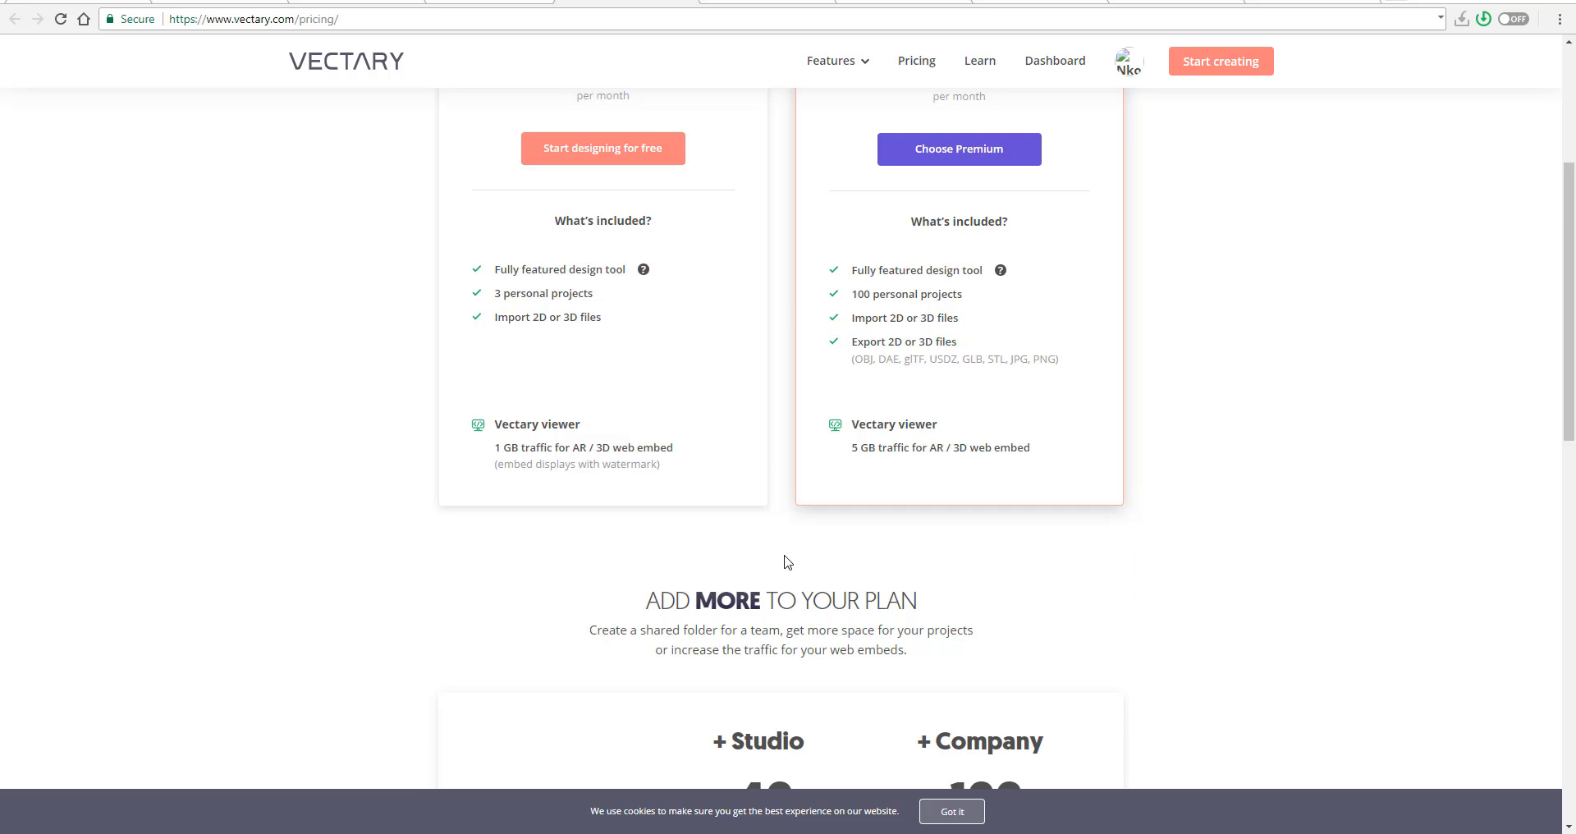
{"action": "scroll", "coordinate": [787, 562], "scroll_direction": "down", "scroll_amount": 8}
{"action": "scroll", "coordinate": [802, 443], "scroll_direction": "up", "scroll_amount": 2}
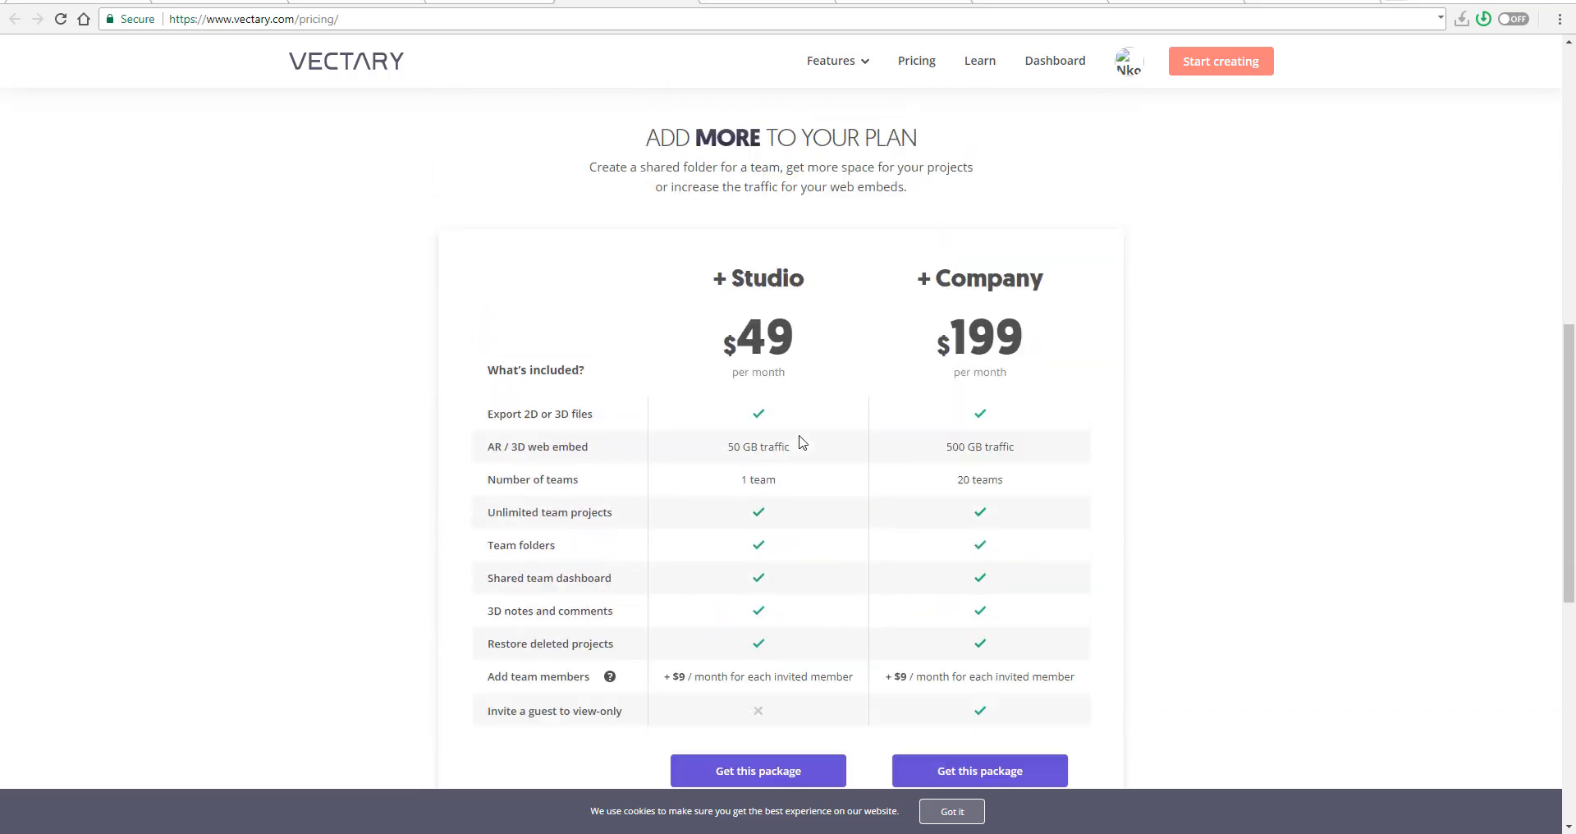
{"action": "scroll", "coordinate": [802, 443], "scroll_direction": "up", "scroll_amount": 6}
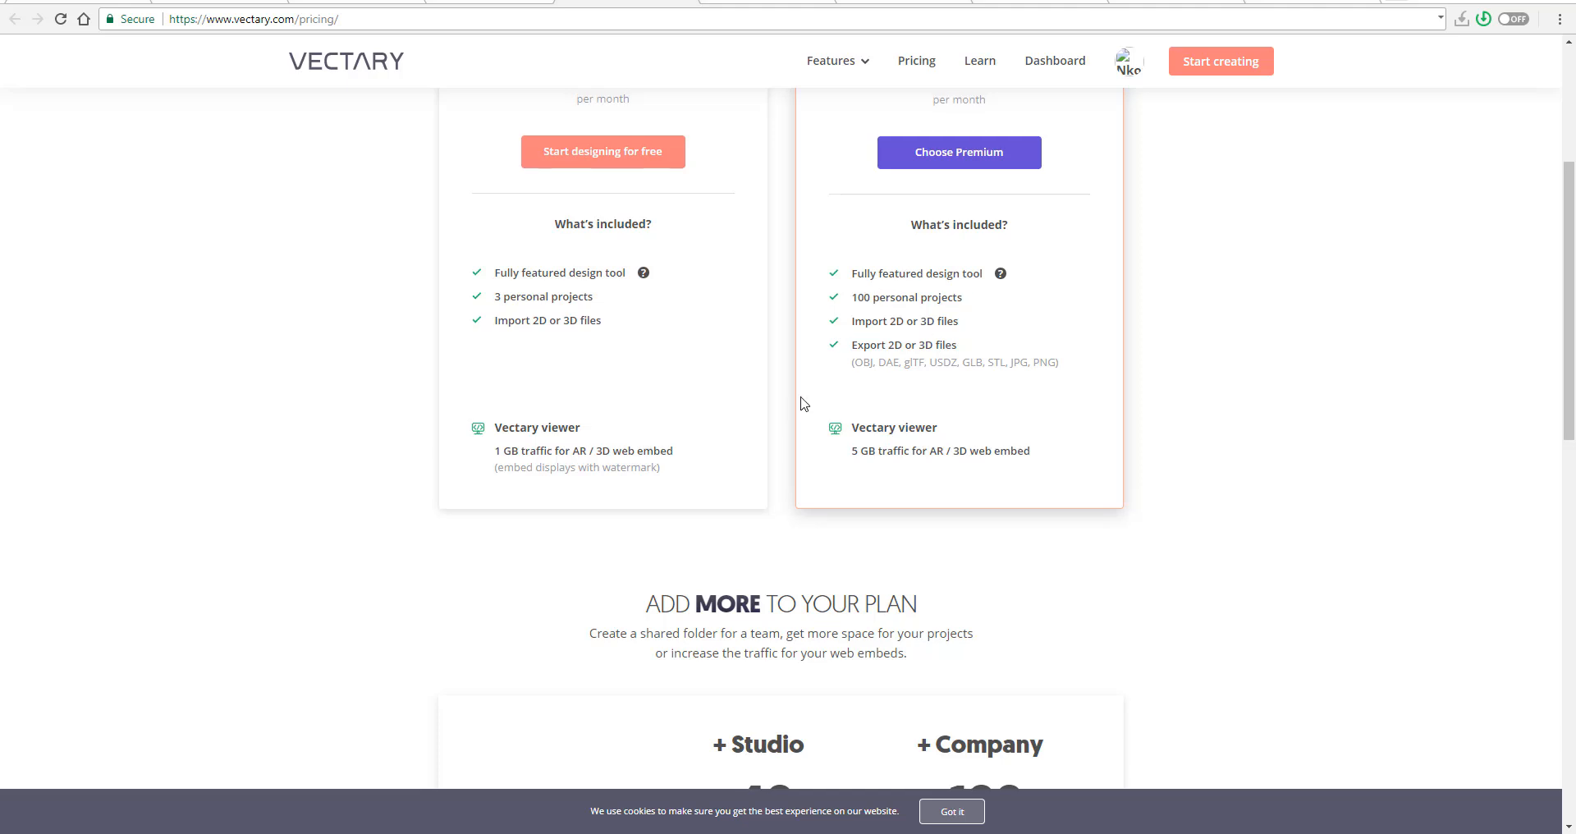
{"action": "scroll", "coordinate": [802, 402], "scroll_direction": "up", "scroll_amount": 3}
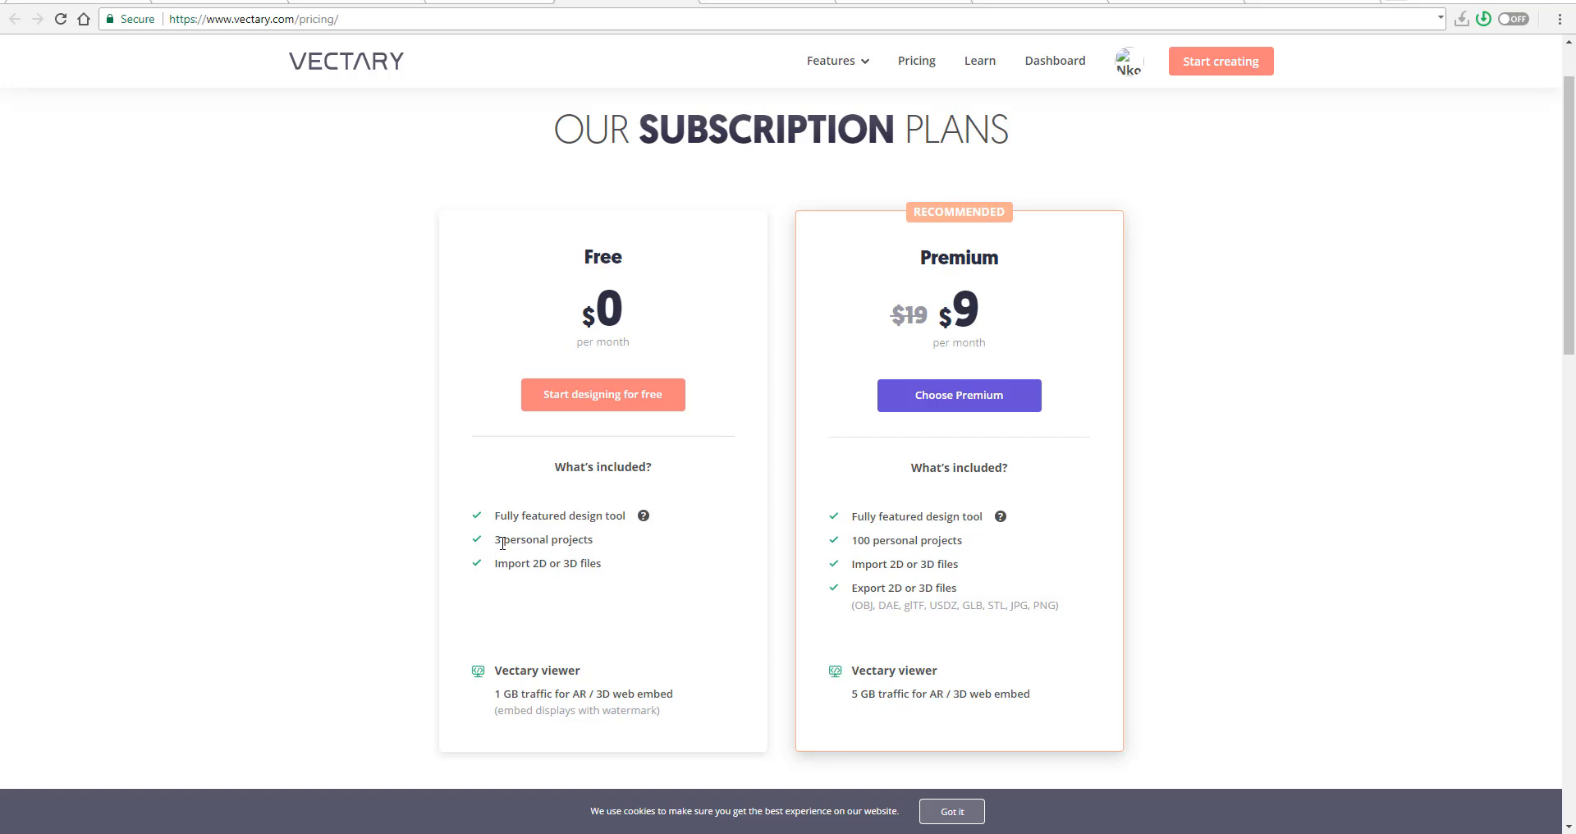
- Review the Studio and Company features and the Enterprise and Education offers, then return to the Free and Premium plans
{"action": "scroll", "coordinate": [729, 591], "scroll_direction": "down", "scroll_amount": 10}
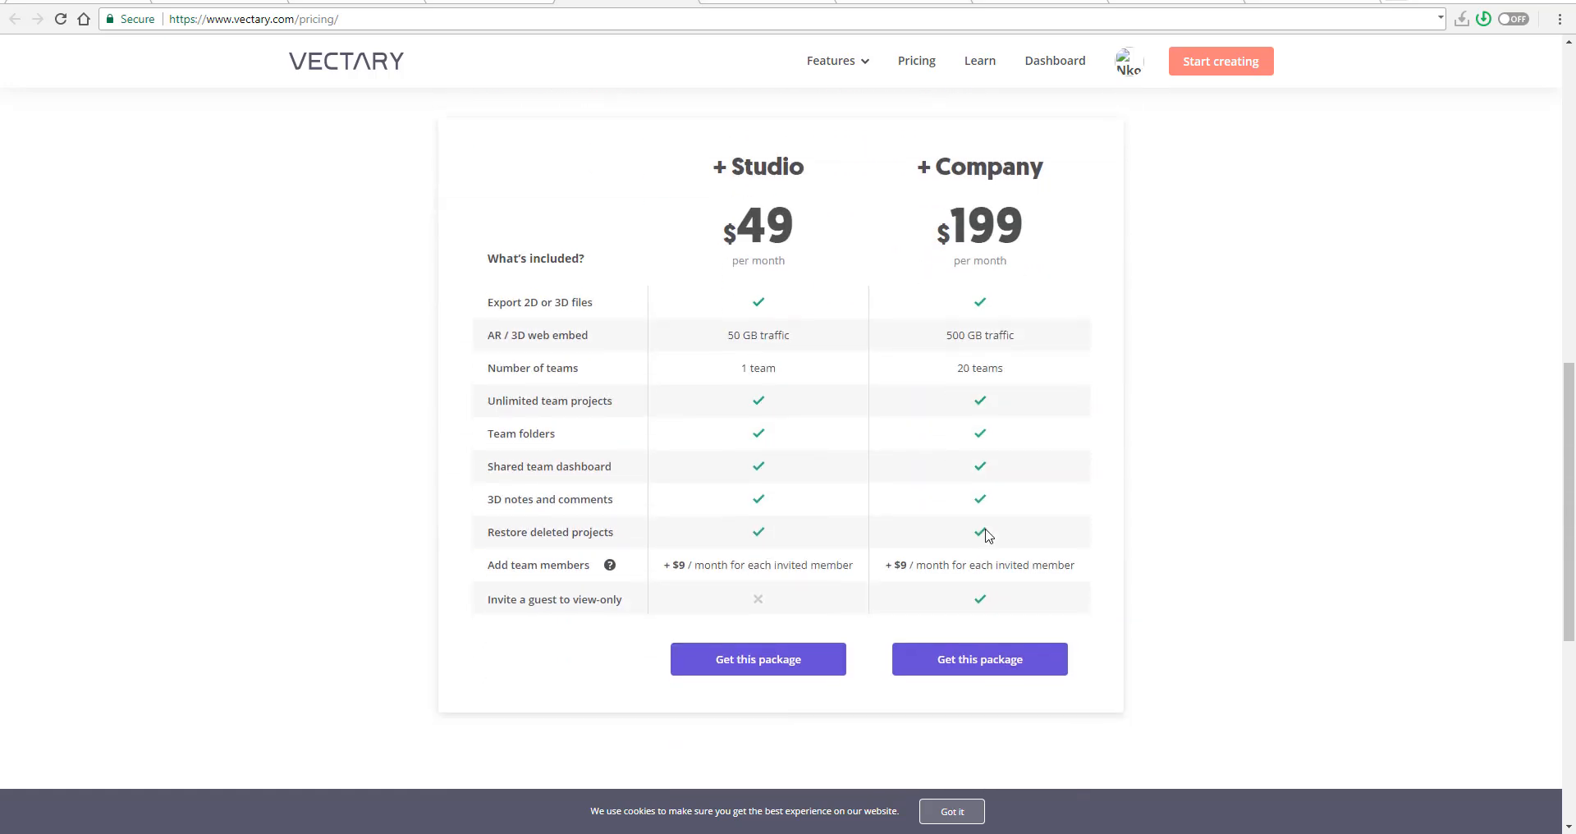
{"action": "scroll", "coordinate": [969, 419], "scroll_direction": "down", "scroll_amount": 6}
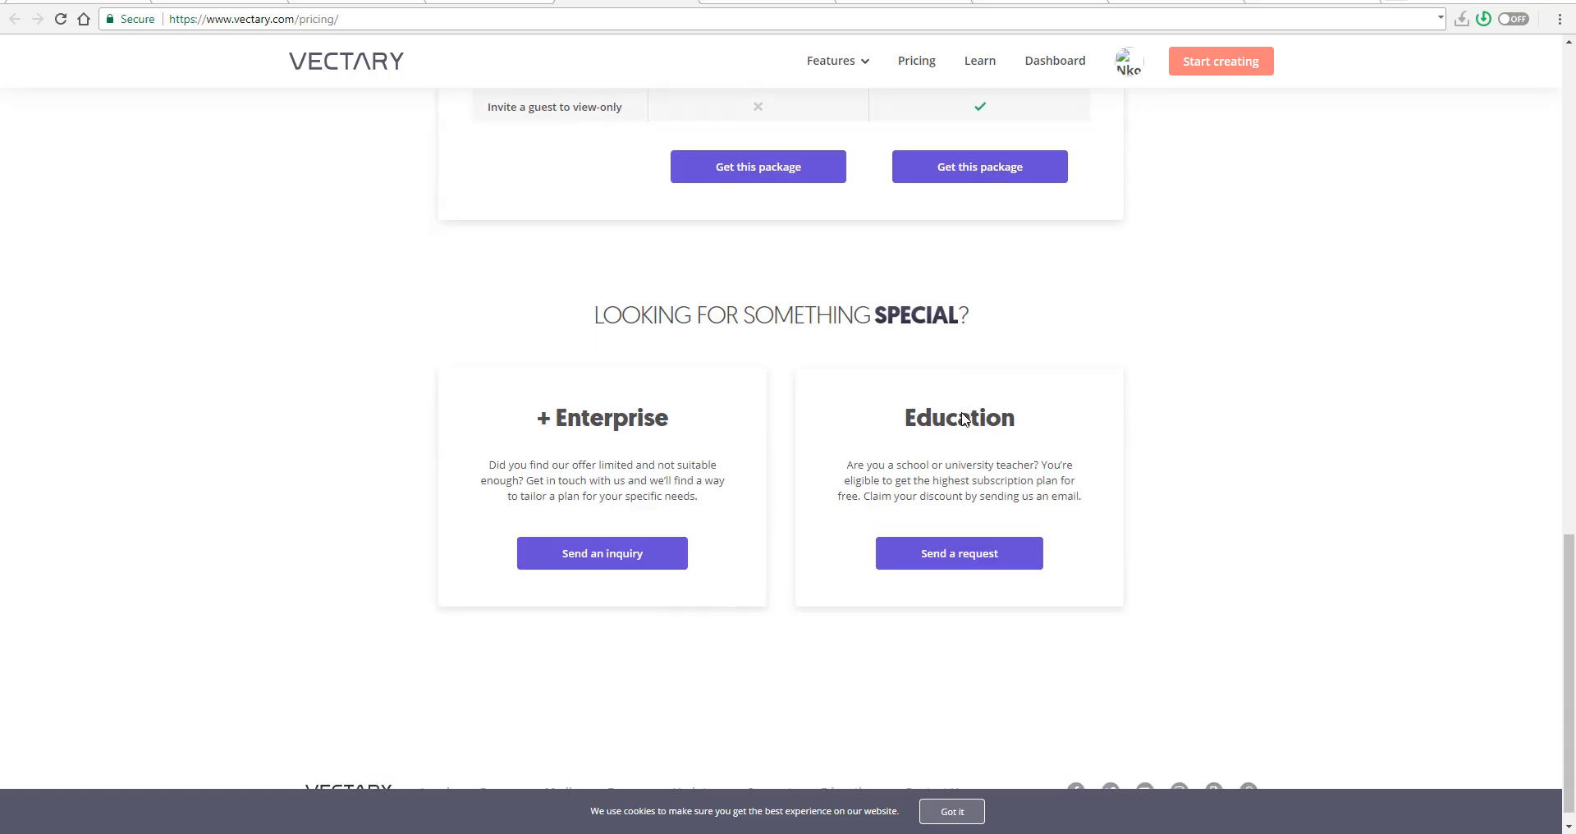
{"action": "scroll", "coordinate": [963, 419], "scroll_direction": "up", "scroll_amount": 8}
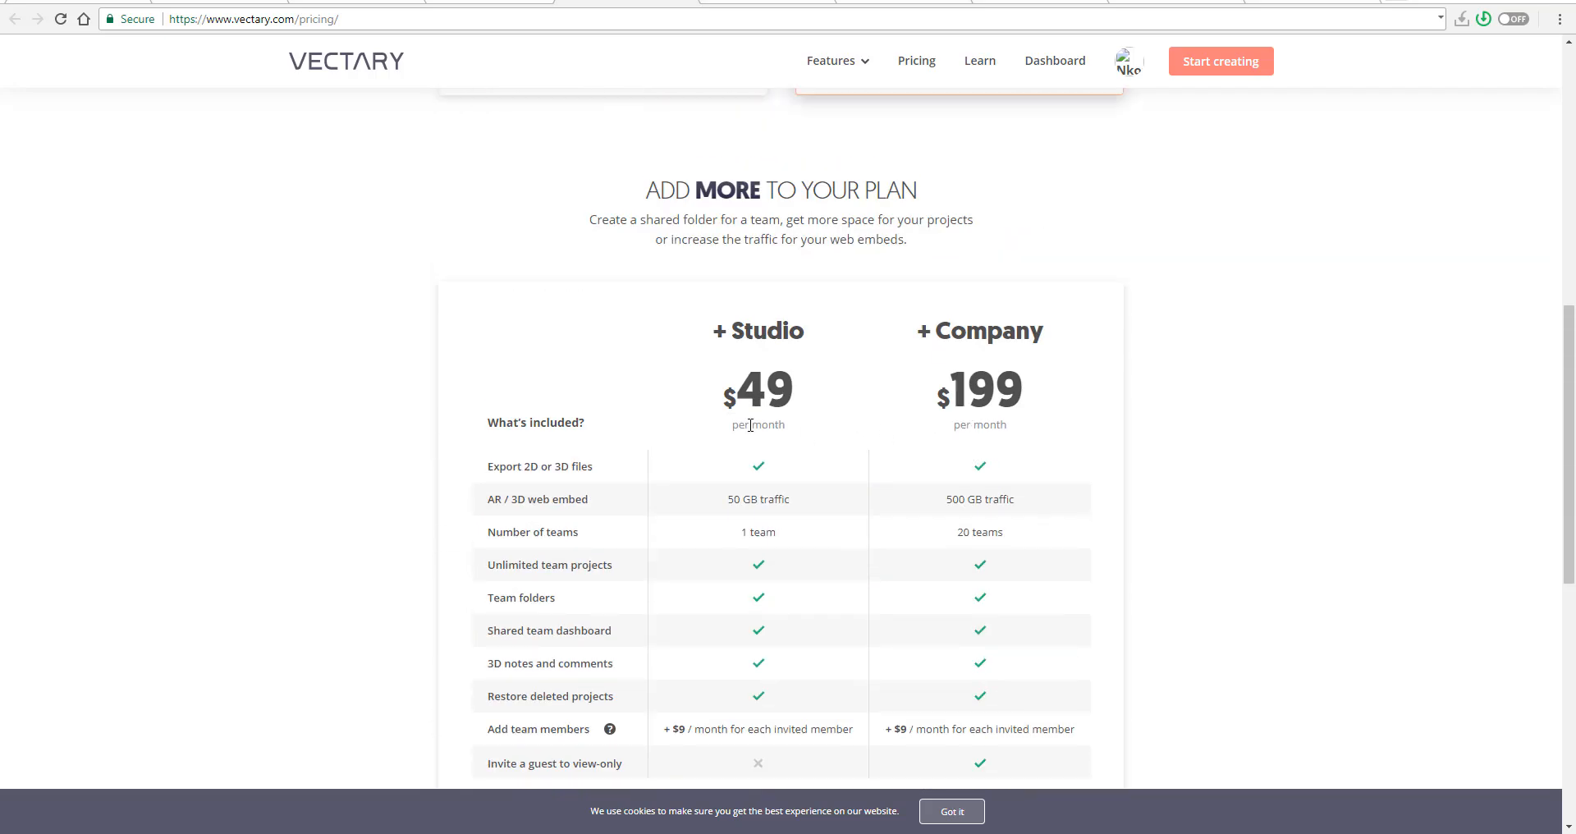
{"action": "left_click_drag", "start_coordinate": [753, 425], "coordinate": [778, 427]}
{"action": "scroll", "coordinate": [898, 468], "scroll_direction": "down", "scroll_amount": 3}
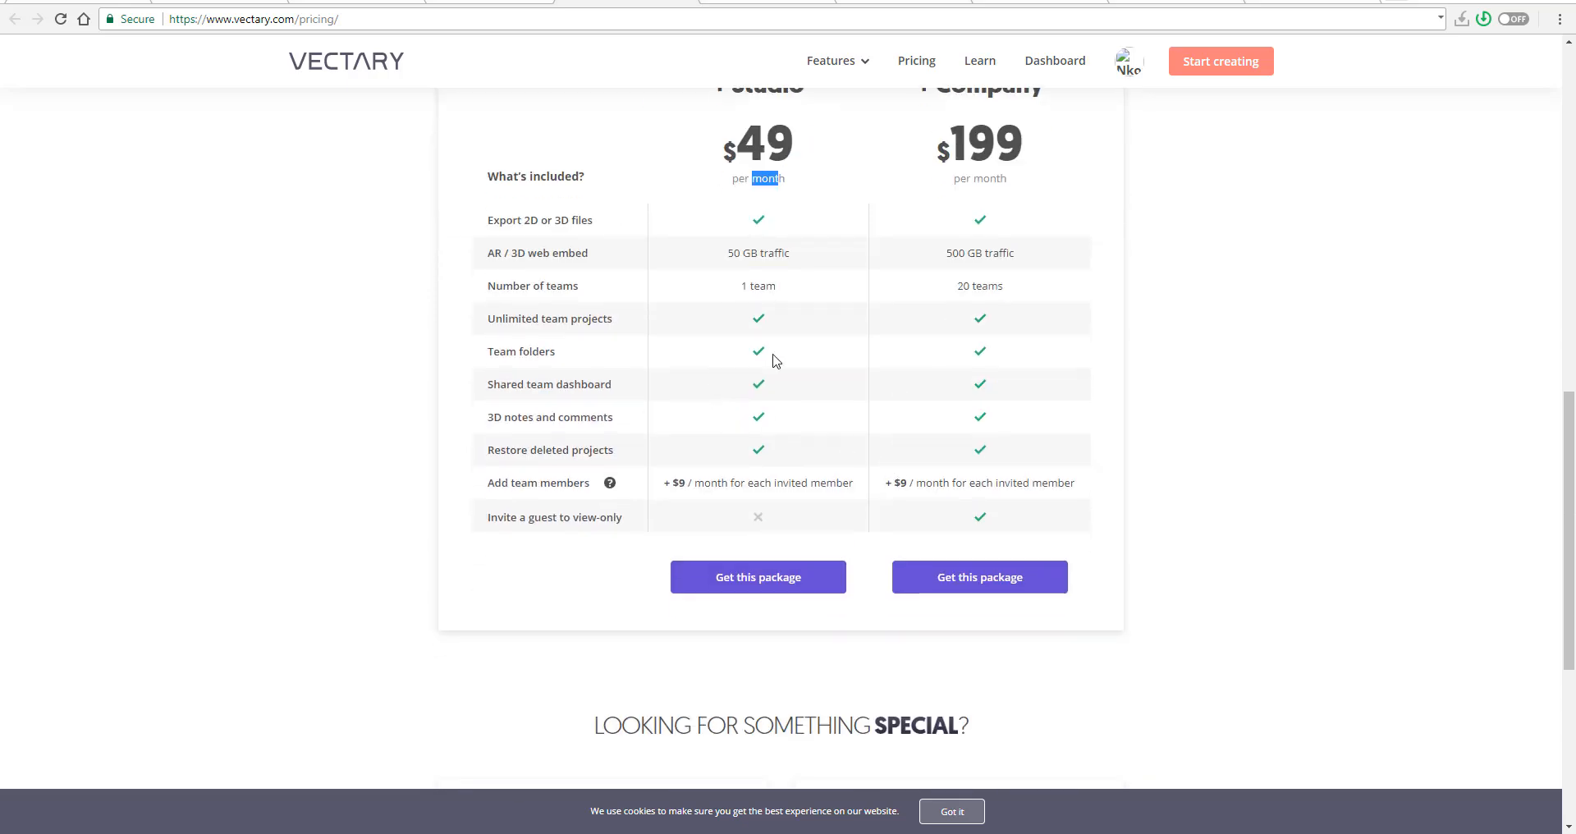
{"action": "scroll", "coordinate": [774, 360], "scroll_direction": "up", "scroll_amount": 9}
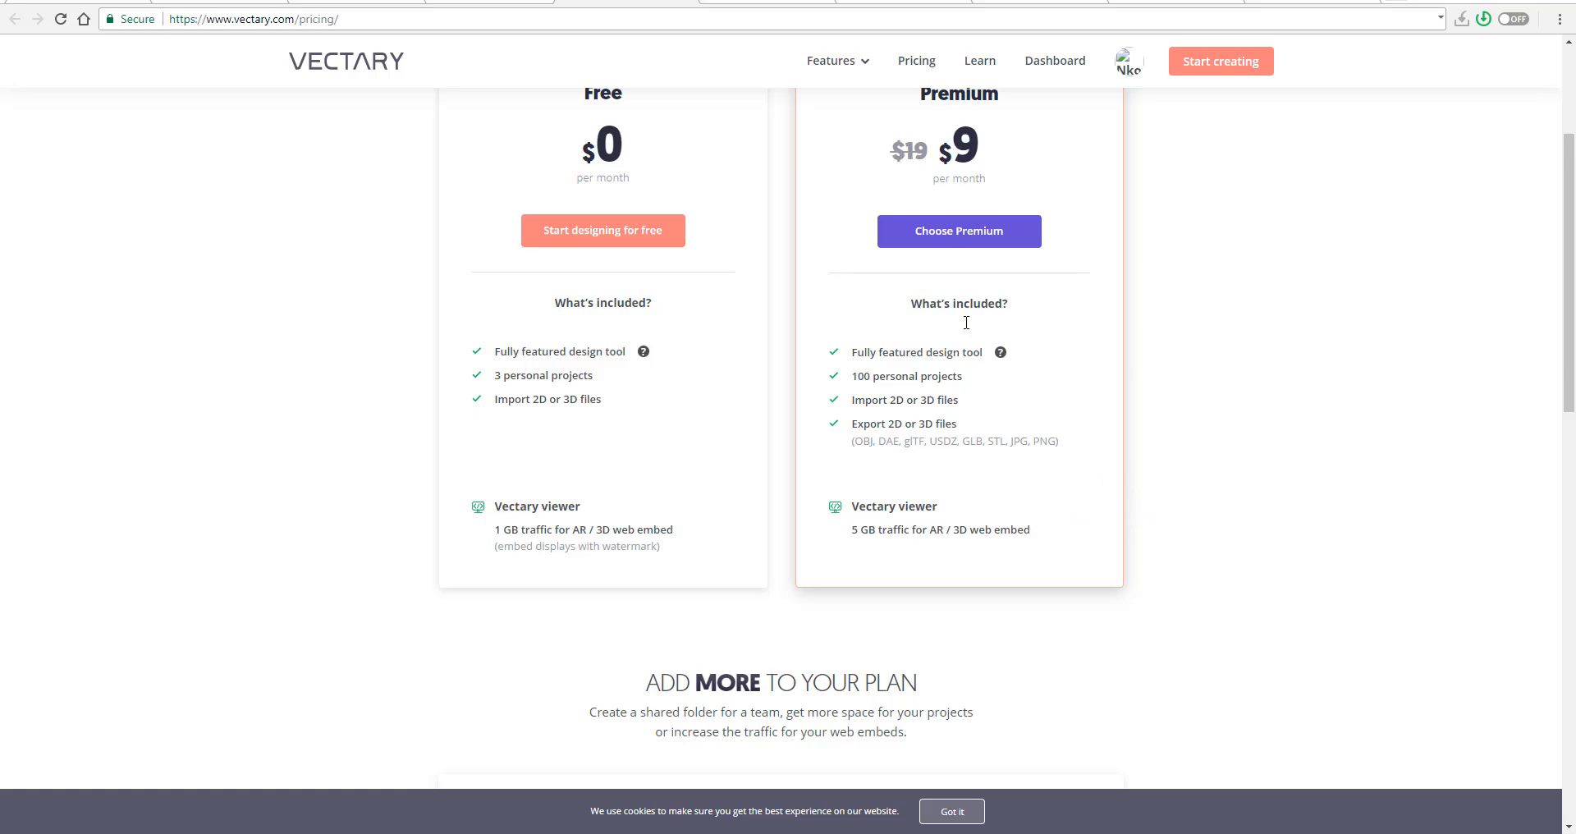
{"action": "scroll", "coordinate": [961, 349], "scroll_direction": "down", "scroll_amount": 7}
{"action": "scroll", "coordinate": [892, 444], "scroll_direction": "up", "scroll_amount": 8}
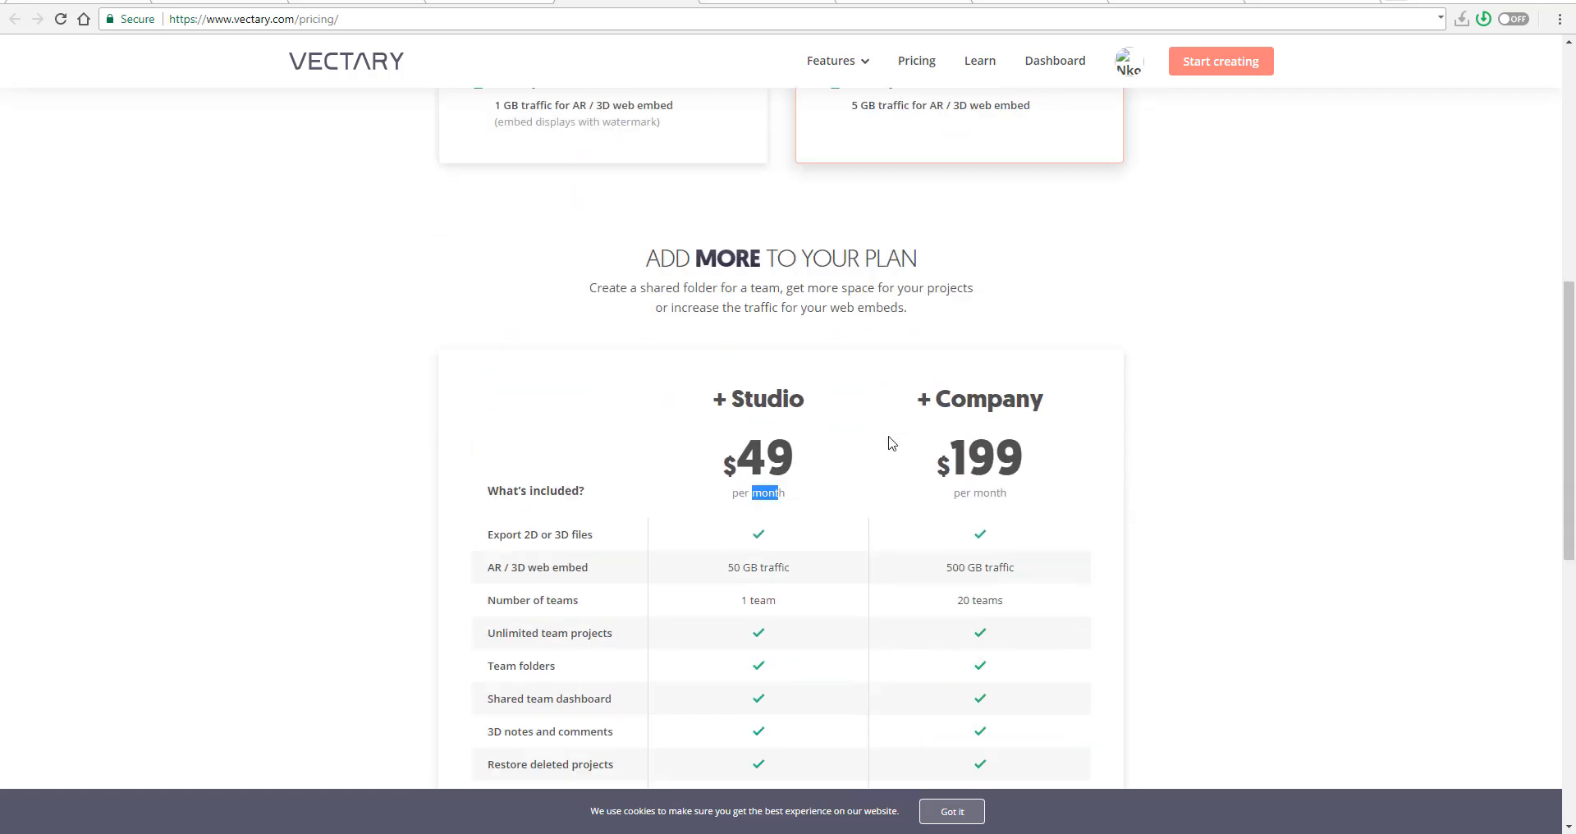
{"action": "scroll", "coordinate": [950, 246], "scroll_direction": "down", "scroll_amount": 11}
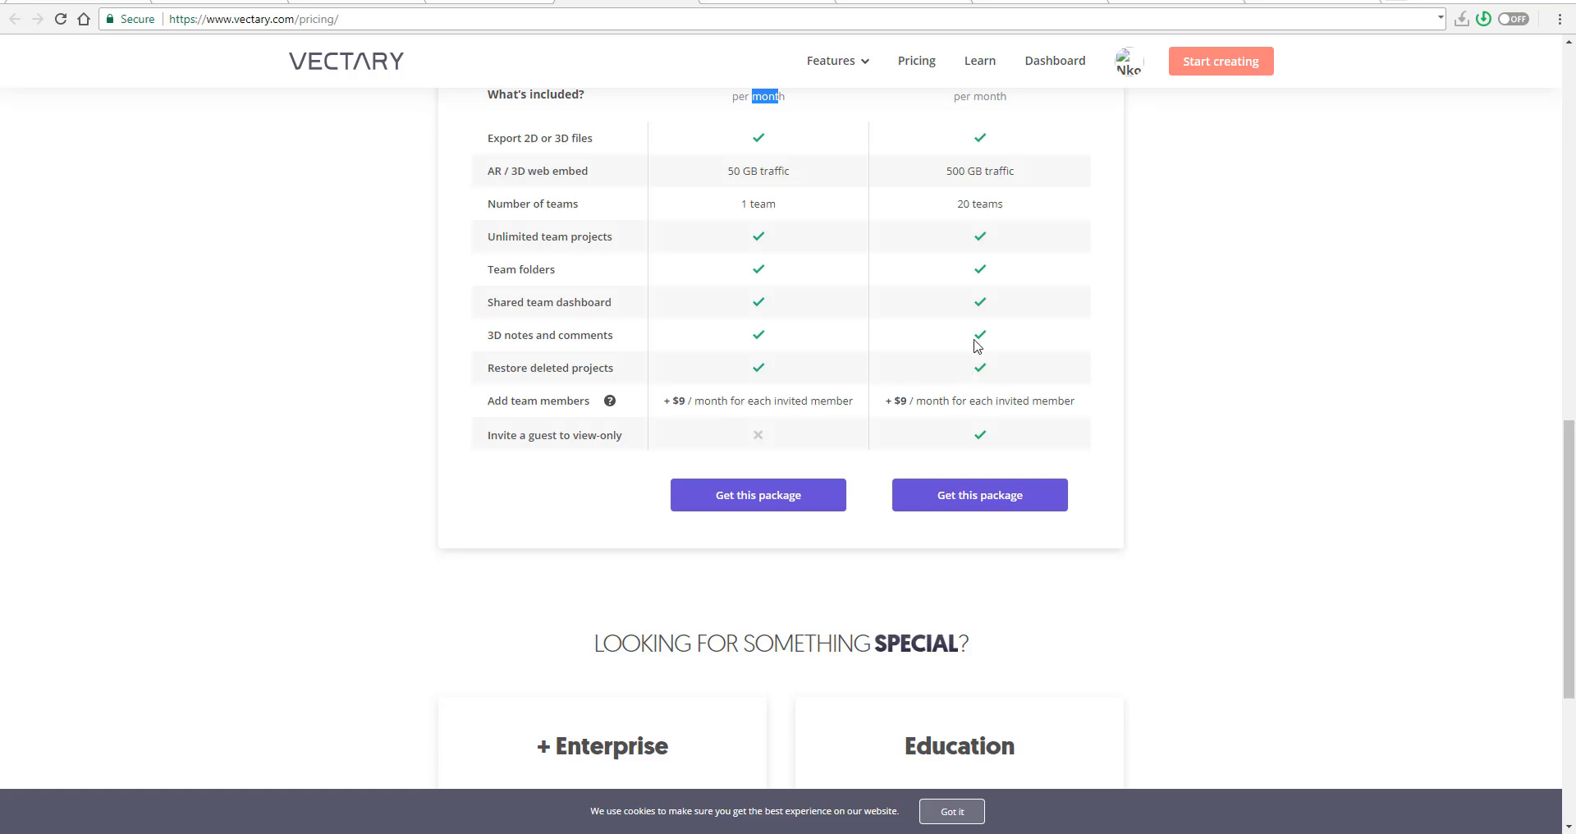
{"action": "scroll", "coordinate": [1109, 376], "scroll_direction": "up", "scroll_amount": 6}
{"action": "scroll", "coordinate": [1108, 373], "scroll_direction": "up", "scroll_amount": 5}
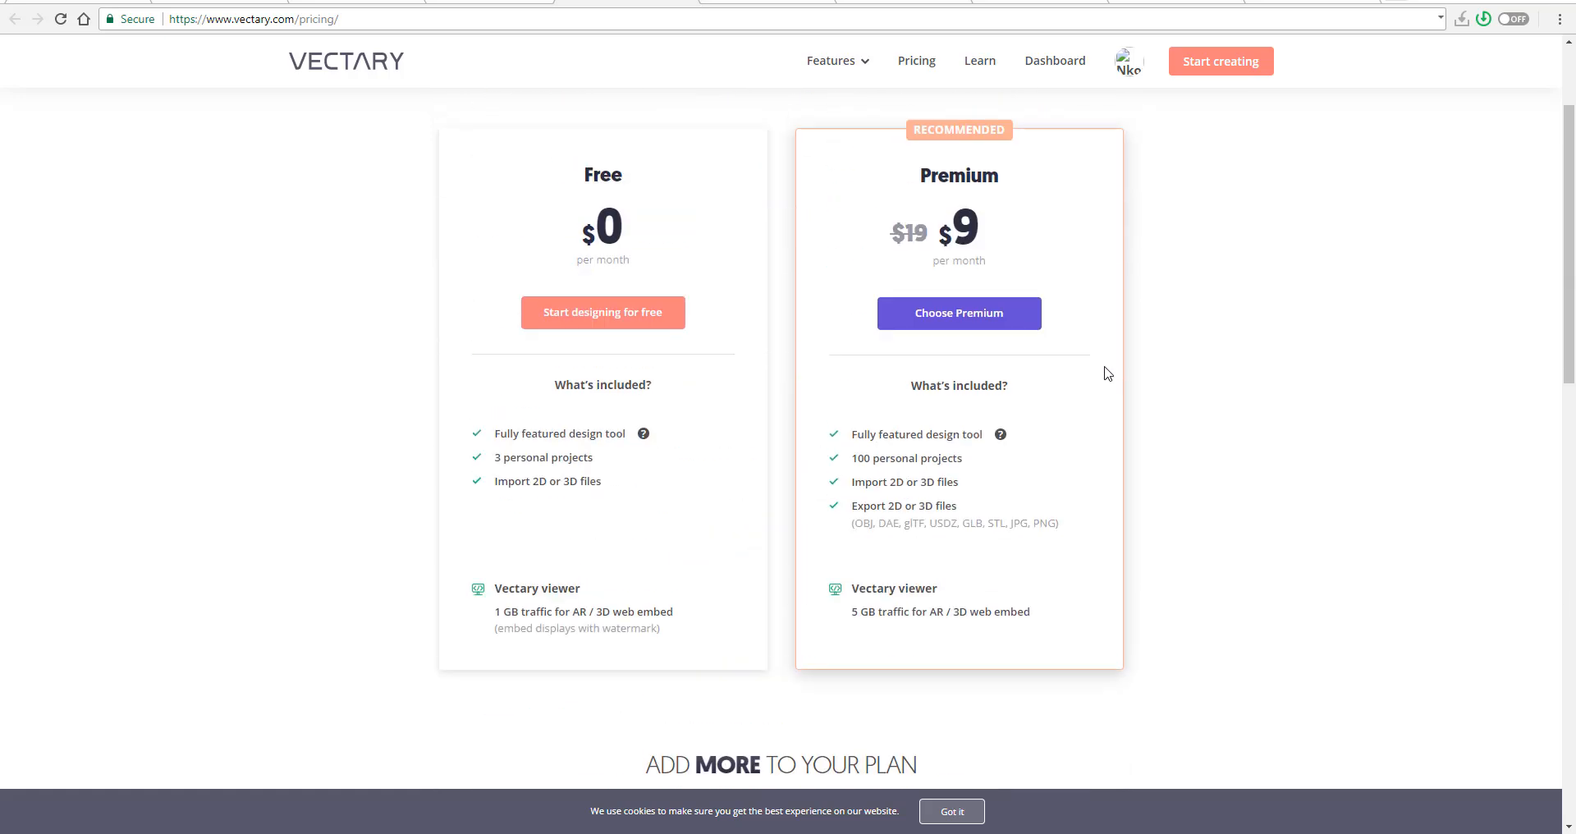